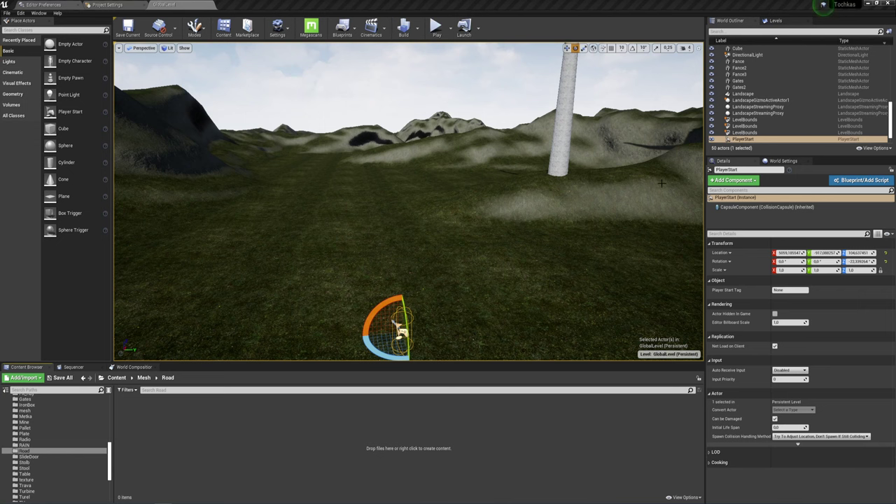
Switch the editor from the Modes list into Landscape editing mode.
mouse_move(558, 217)
left_mouse_down()
mouse_move(532, 203)
mouse_move(539, 196)
left_mouse_up()
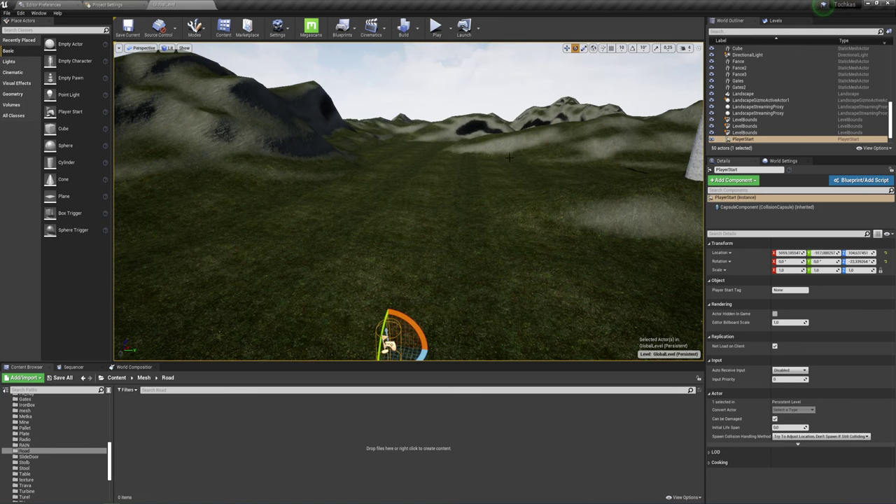
left_click_drag(539, 196, 517, 197)
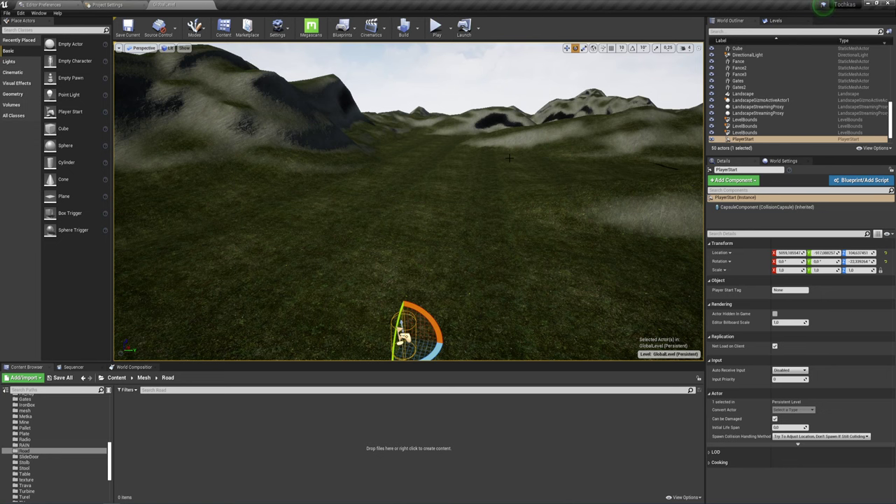
left_click_drag(485, 191, 485, 191)
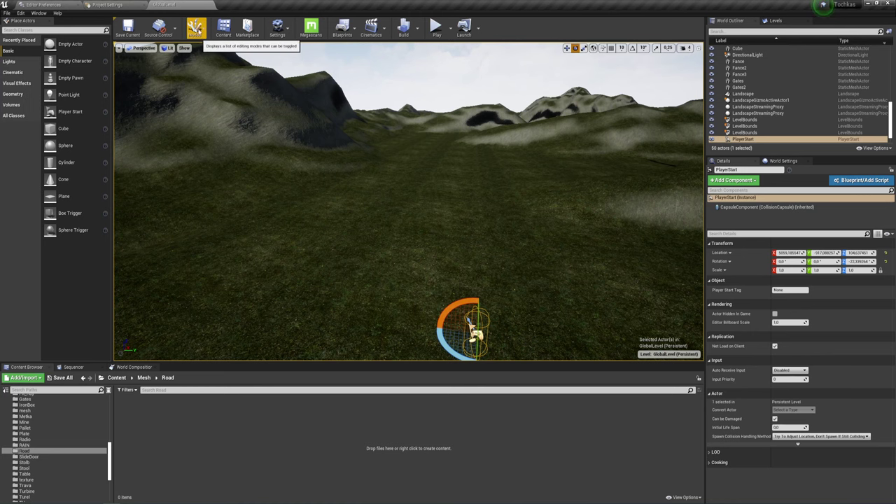
left_click(196, 28)
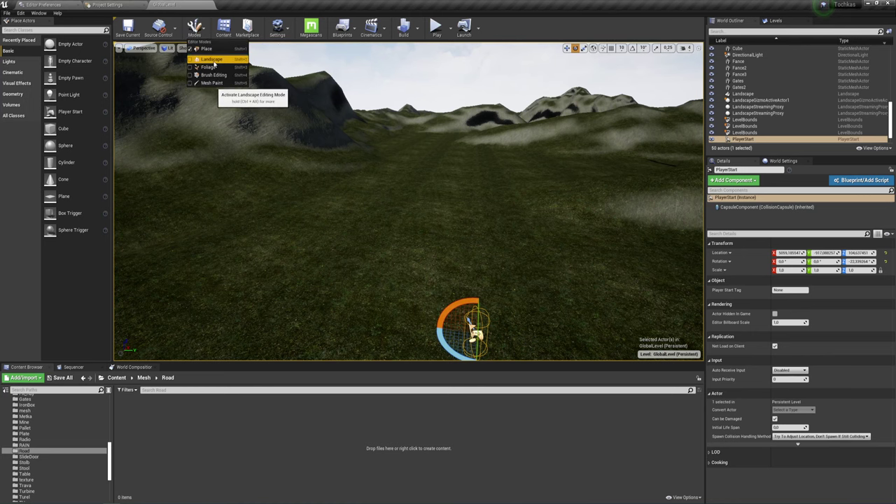
left_click(213, 60)
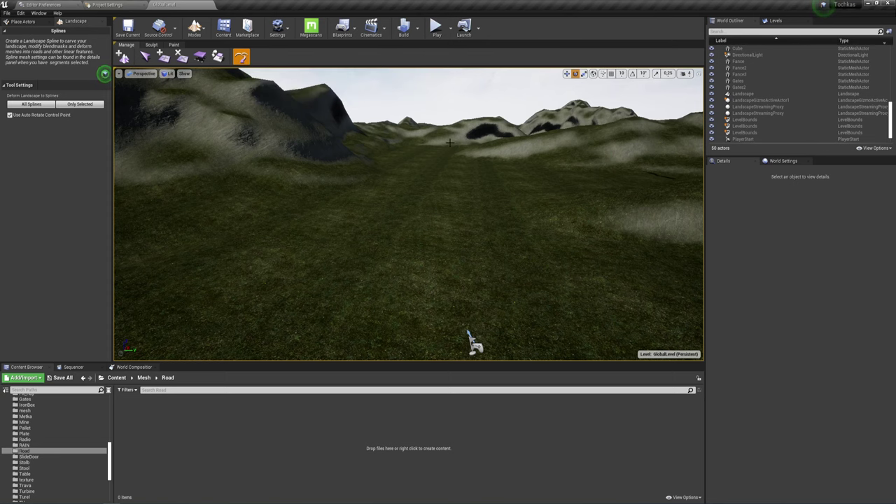
Place two spline control points joined by a straight segment, undoing the extra third point.
right_click_drag(471, 340, 314, 306)
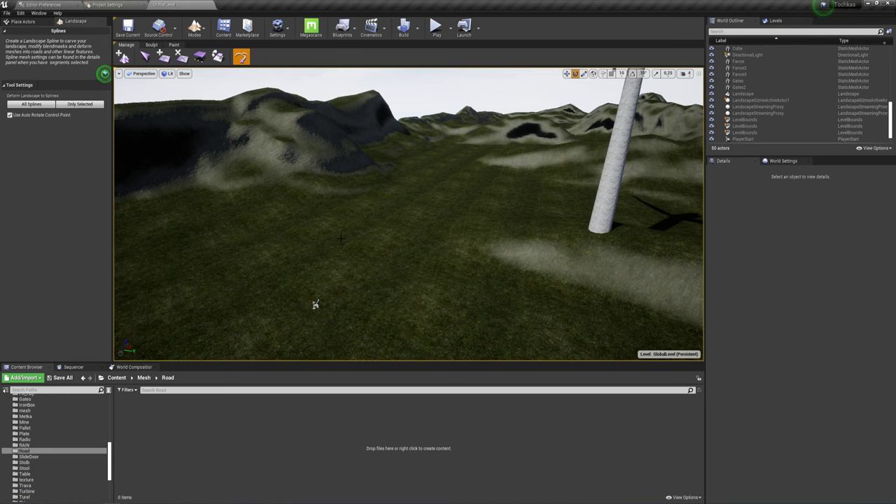
left_click(340, 238, "ctrl")
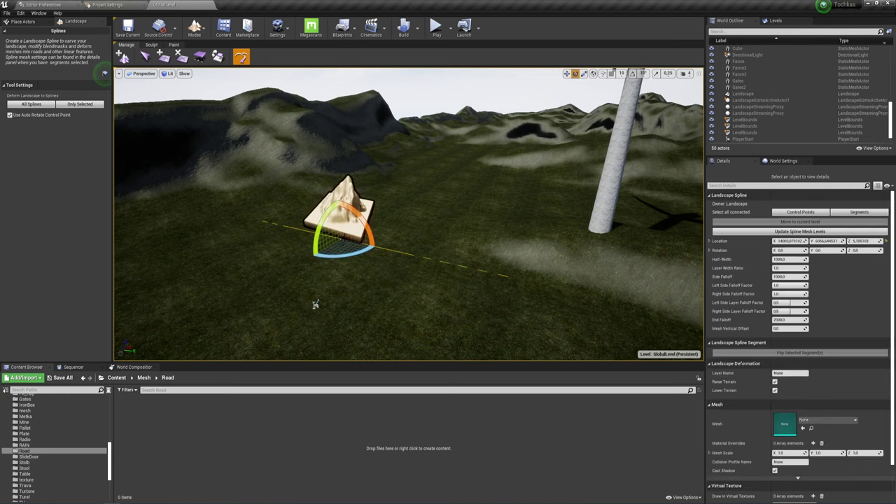
left_click(431, 173, "ctrl")
mouse_move(434, 179)
right_mouse_down()
mouse_move(392, 182)
mouse_move(420, 196)
mouse_move(406, 224)
mouse_move(420, 210)
right_mouse_up()
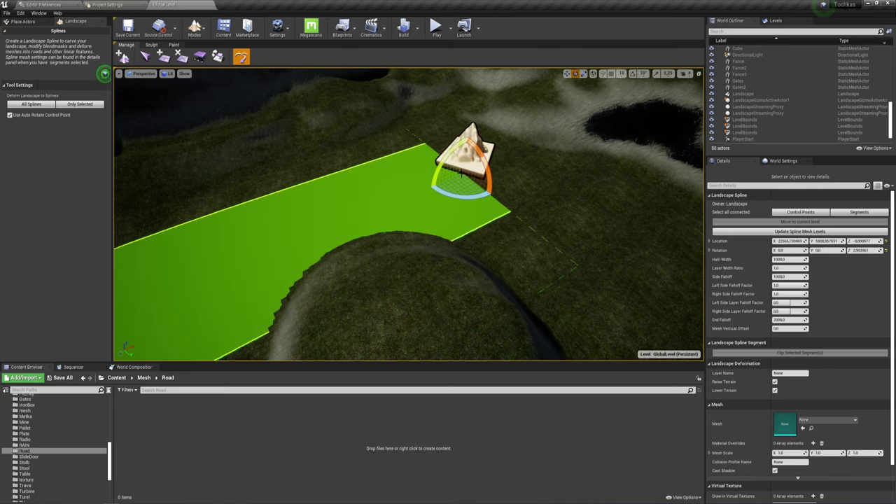
mouse_move(498, 196)
right_mouse_down()
mouse_move(458, 171)
mouse_move(490, 189)
mouse_move(465, 186)
right_mouse_up()
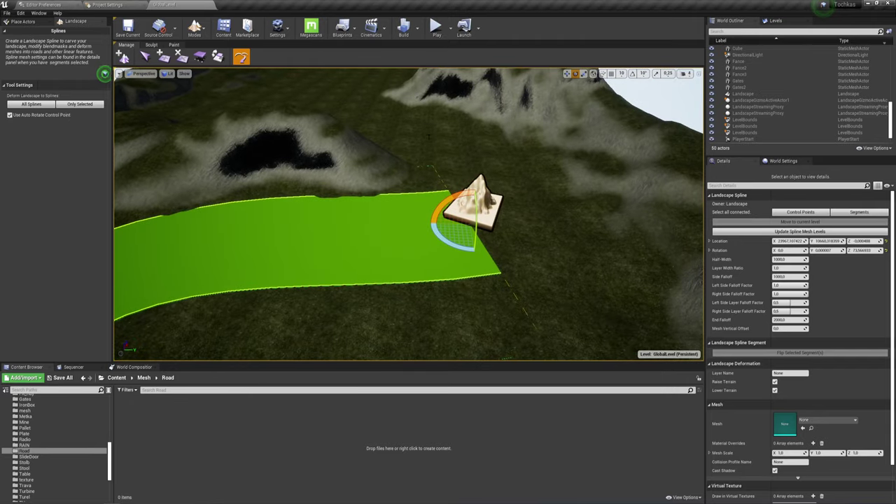
left_click(389, 114, "ctrl")
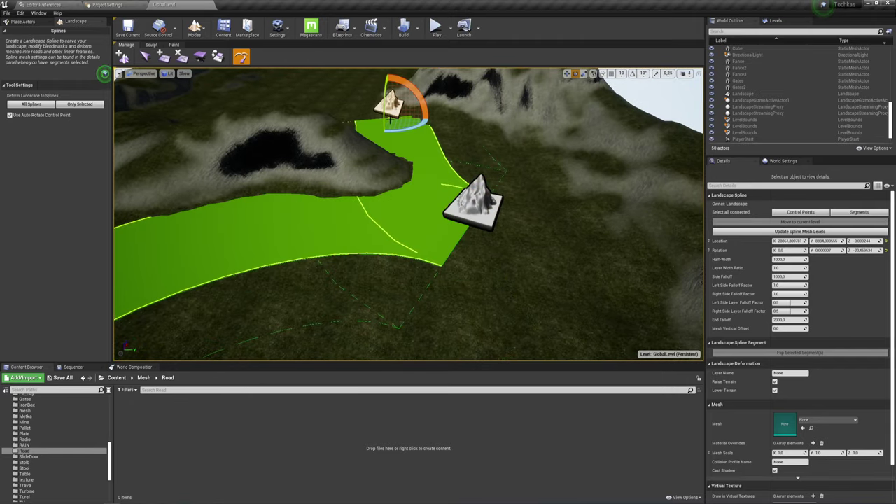
key("ctrl+z")
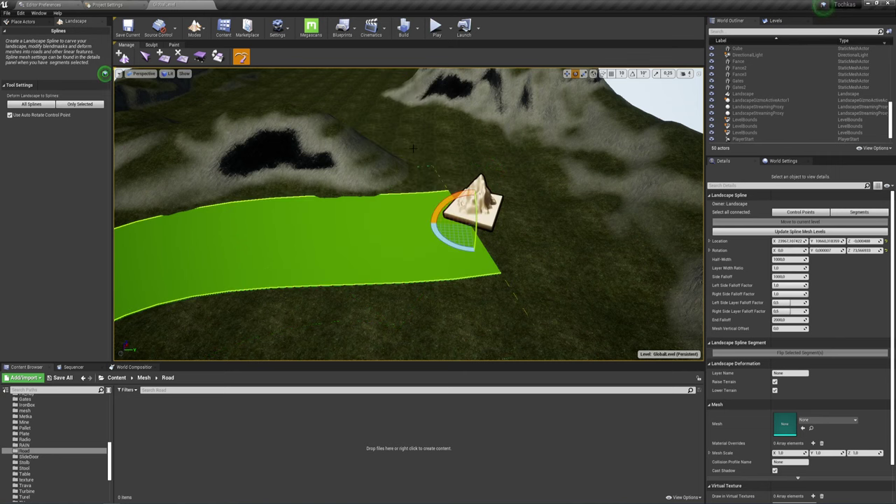
Undo the stray standalone control point that was placed.
left_click(493, 149)
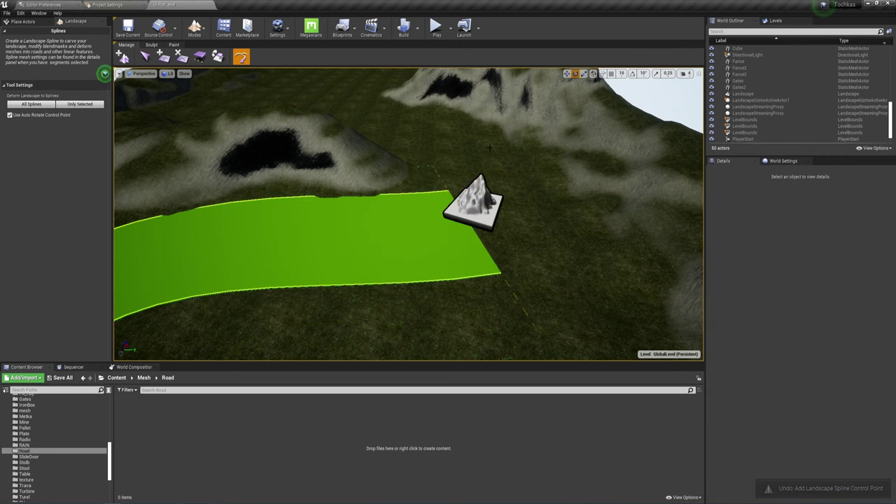
left_click(493, 149, "ctrl")
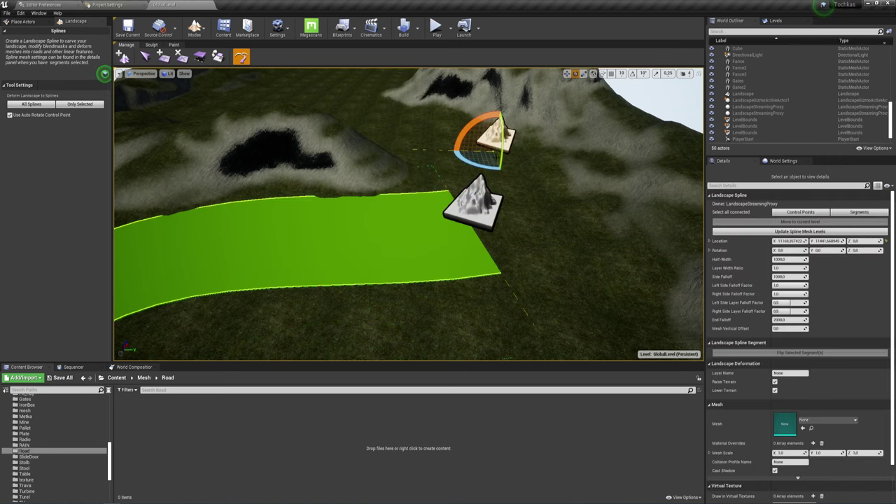
key("ctrl+z")
Extend the road from its end point with three more control points so it curves.
left_click(473, 198)
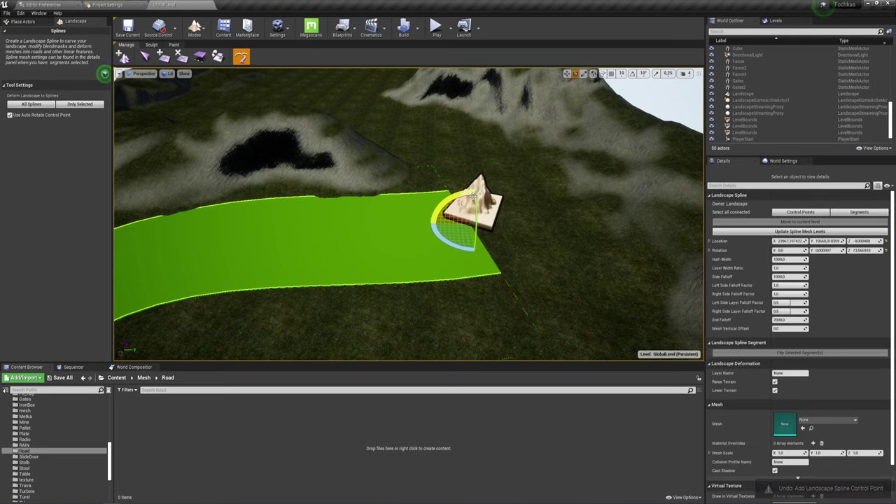
left_click(495, 152, "ctrl")
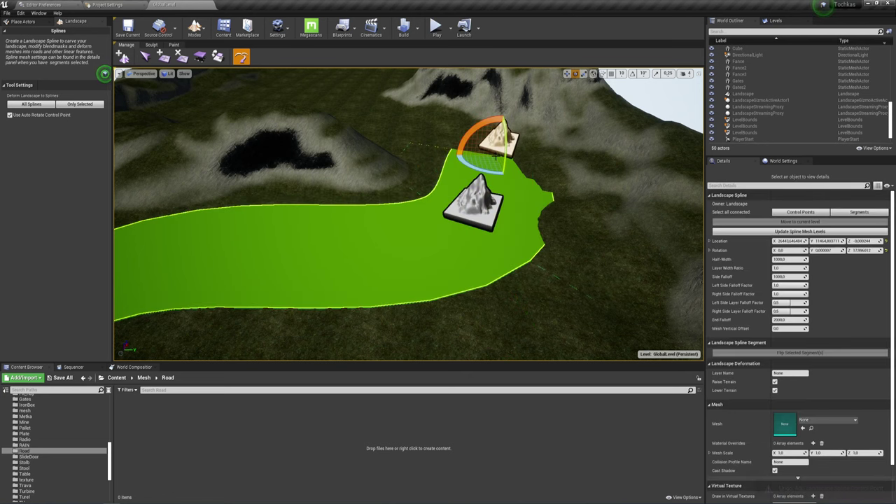
left_click(373, 107, "ctrl")
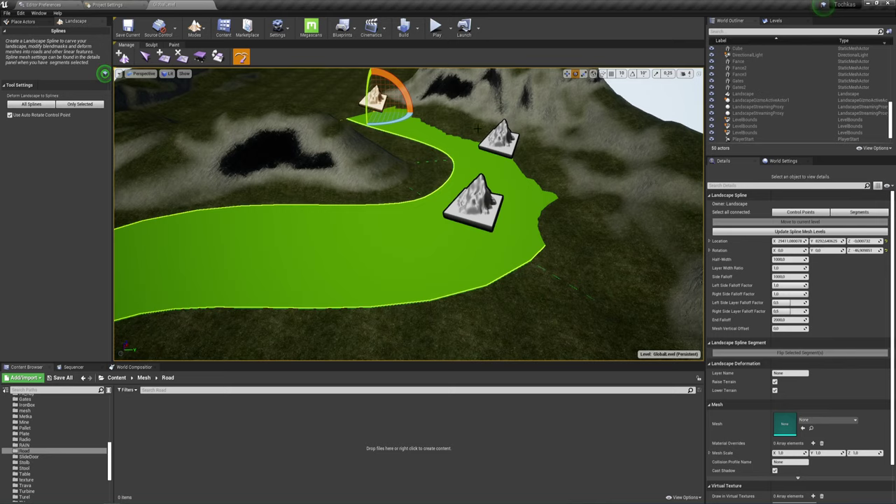
mouse_move(479, 127)
right_mouse_down()
mouse_move(478, 210)
mouse_move(368, 149)
right_mouse_up()
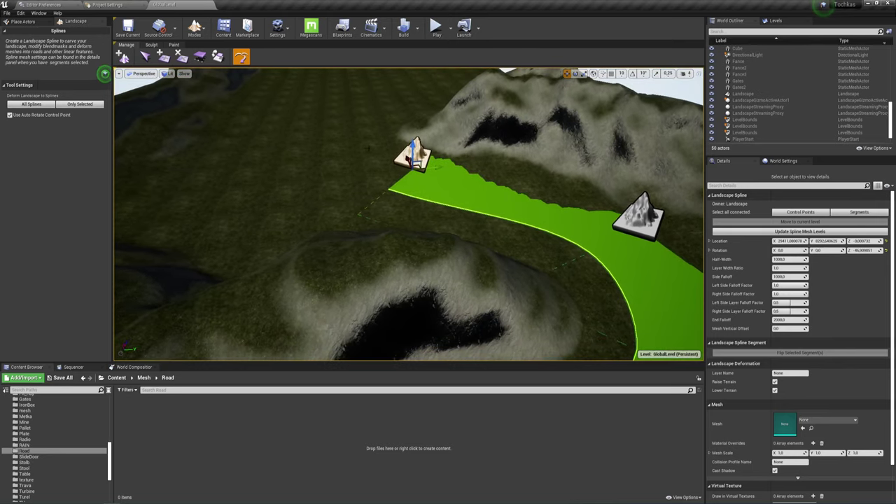
left_click(303, 140, "ctrl")
mouse_move(340, 168)
right_mouse_down()
mouse_move(468, 238)
mouse_move(392, 231)
mouse_move(383, 263)
right_mouse_up()
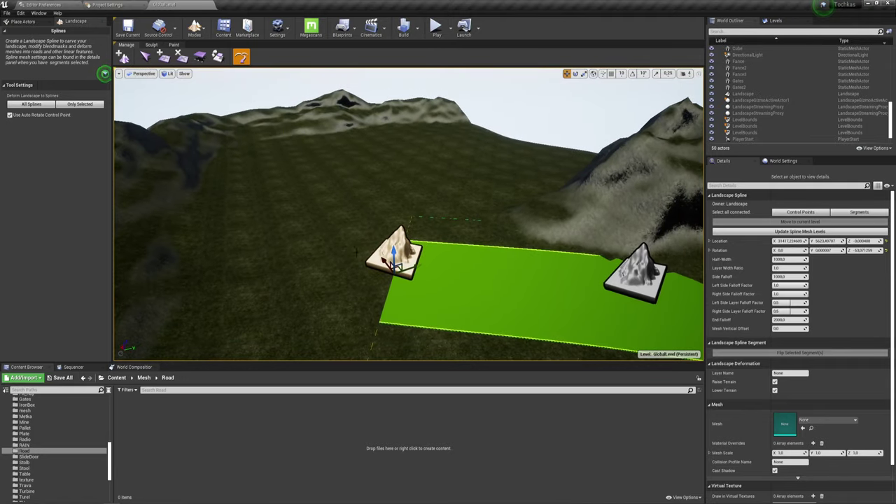
left_click(351, 253)
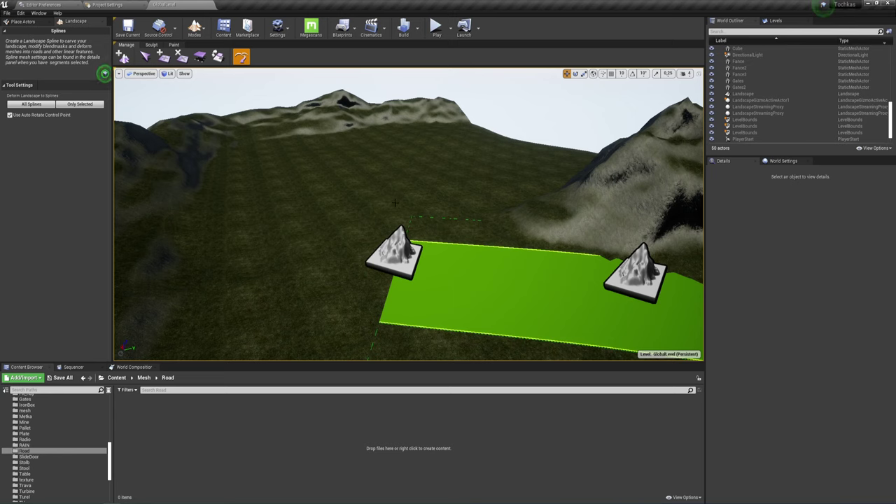
Add a chain of four control points toward the far hills, then switch to Component Selection.
left_click(279, 184, "ctrl")
left_click(388, 148, "ctrl")
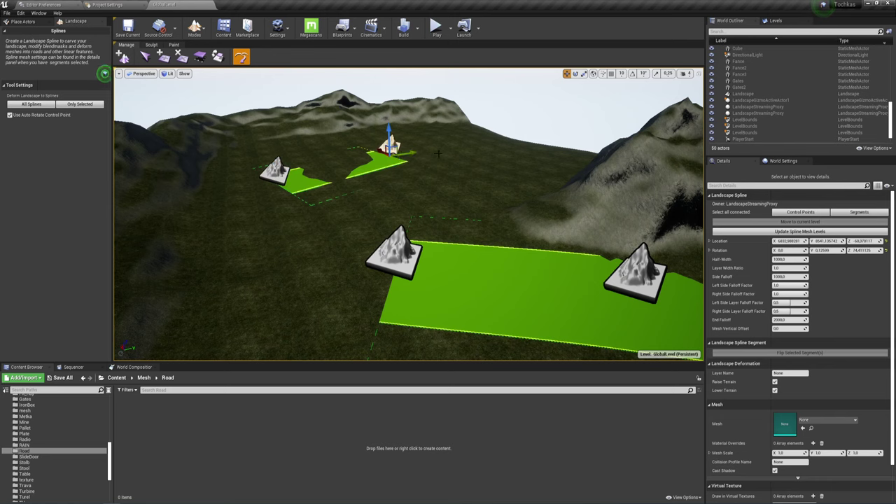
left_click(458, 143, "ctrl")
left_click(490, 144, "ctrl")
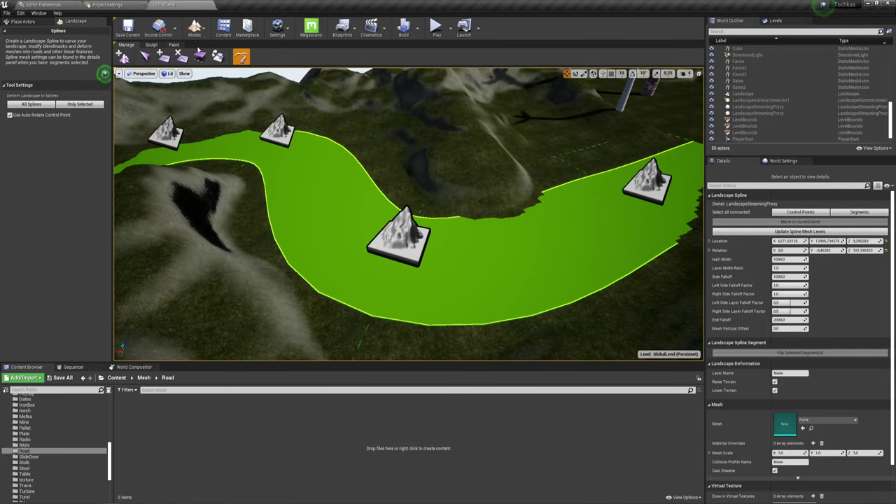
left_click(144, 56)
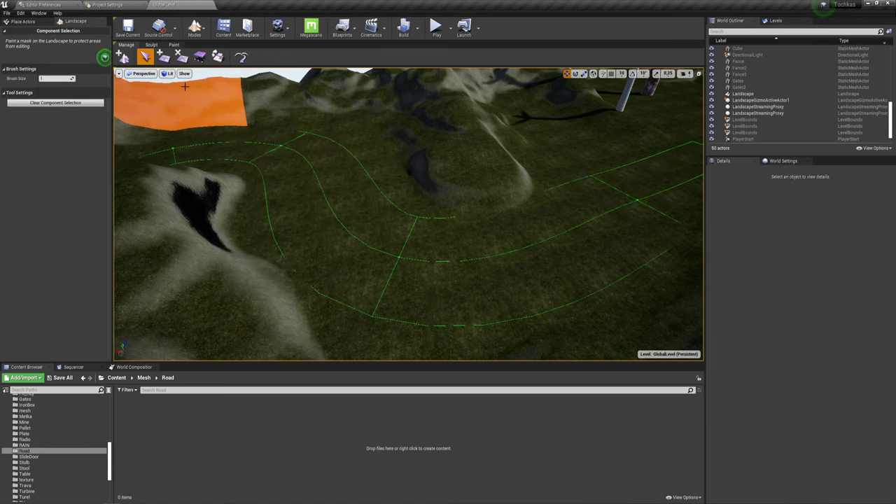
Return to the Splines tool and move a focused control point to reshape the curve.
left_click(198, 35)
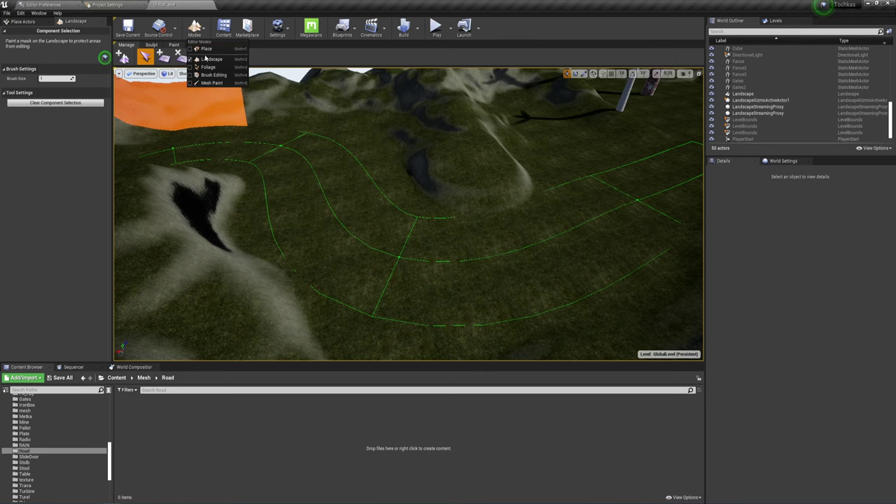
left_click(196, 29)
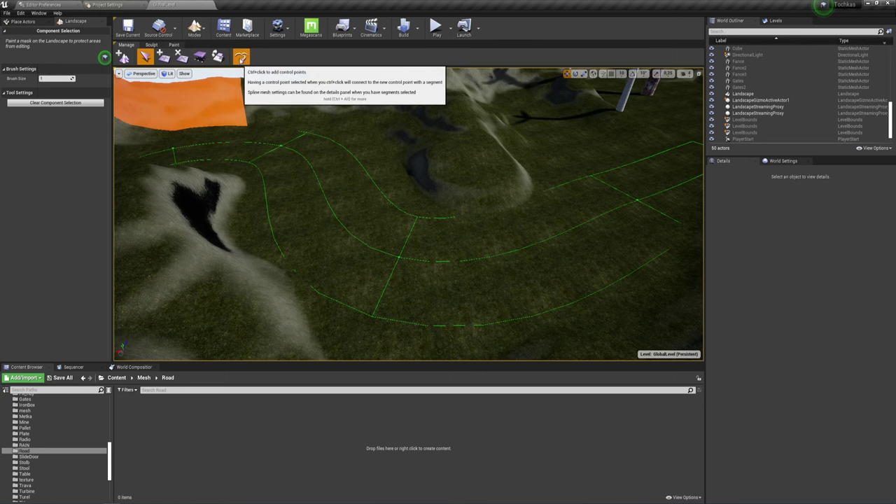
left_click(240, 57)
left_click(399, 234)
key("f")
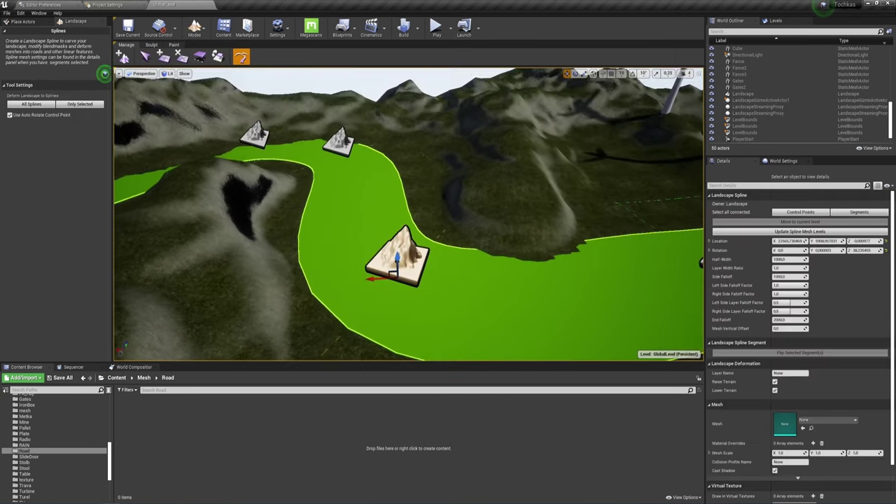
right_click_drag(322, 230, 323, 229)
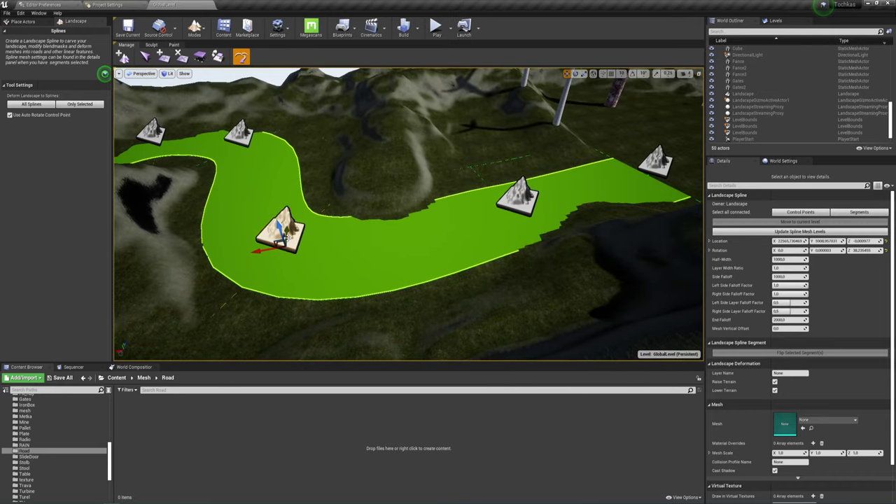
left_click_drag(286, 233, 286, 240)
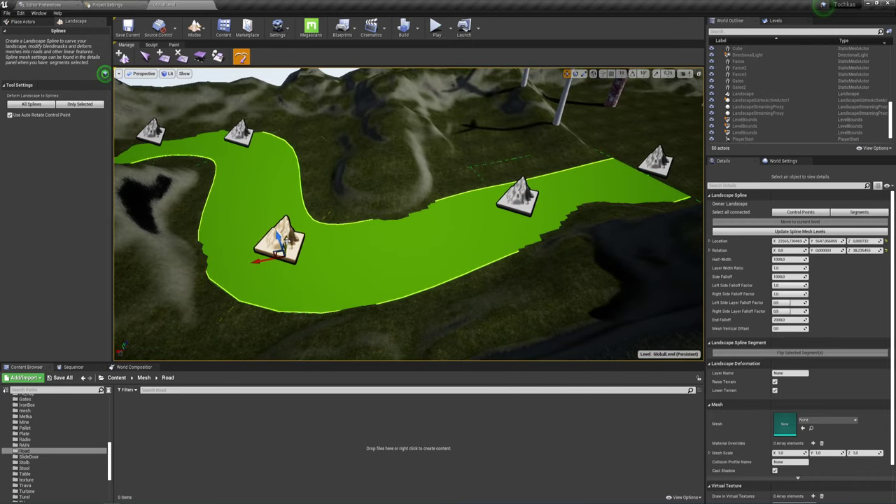
Nudge and rotate the right bend's control point to change the curve direction.
left_click(520, 203)
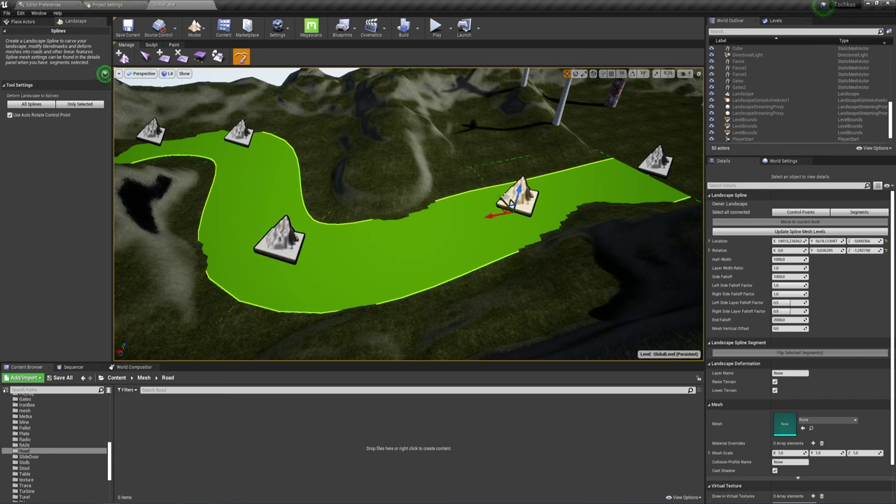
left_click_drag(516, 200, 507, 204)
key("e")
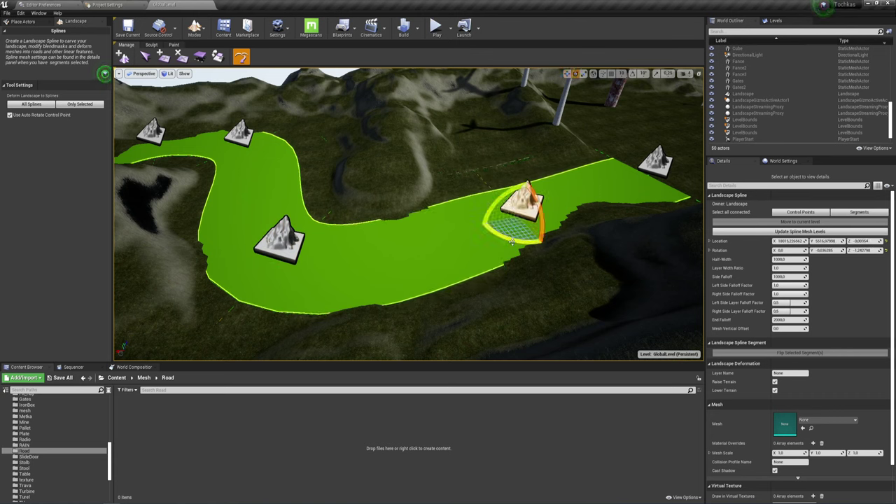
mouse_move(522, 241)
left_mouse_down()
mouse_move(539, 237)
mouse_move(530, 245)
left_mouse_up()
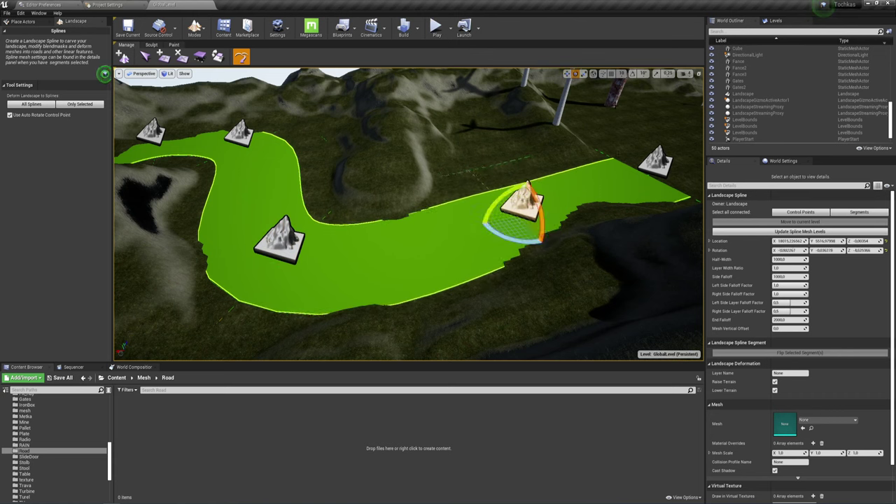
Move a control point along the straight road stretch.
left_click(584, 74)
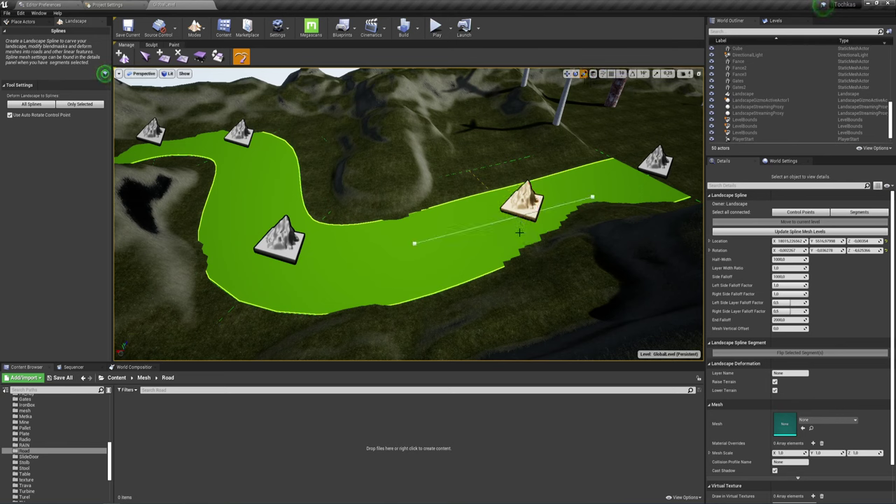
mouse_move(414, 243)
left_mouse_down()
mouse_move(424, 238)
mouse_move(396, 238)
left_mouse_up()
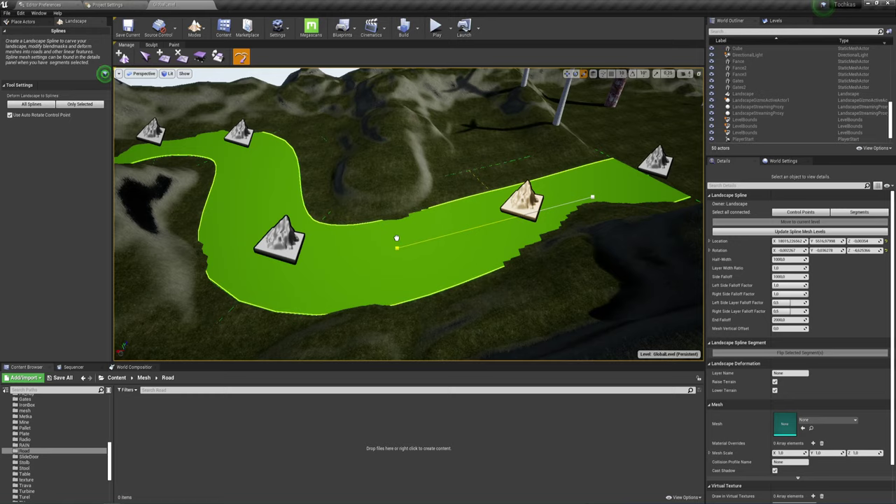
right_click_drag(424, 216, 425, 216)
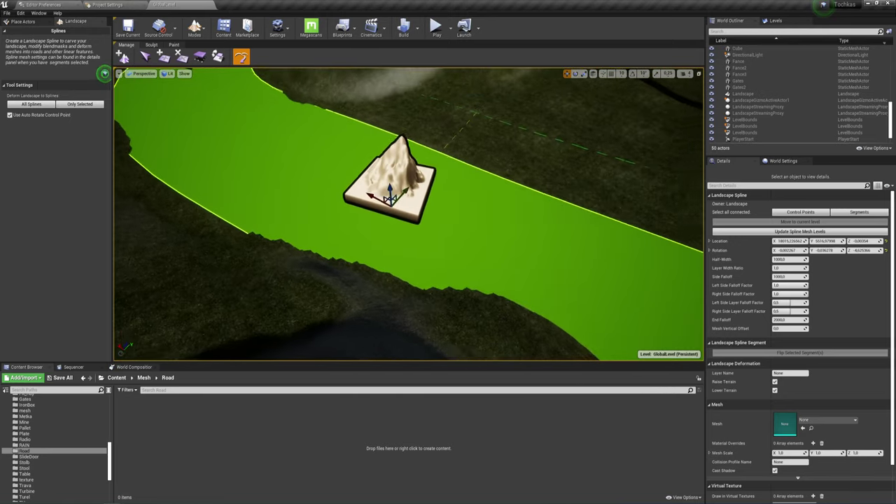
right_click_drag(613, 241, 422, 212)
Rotate the right and left control points to bend both road ends, raising the left one.
left_click(468, 256)
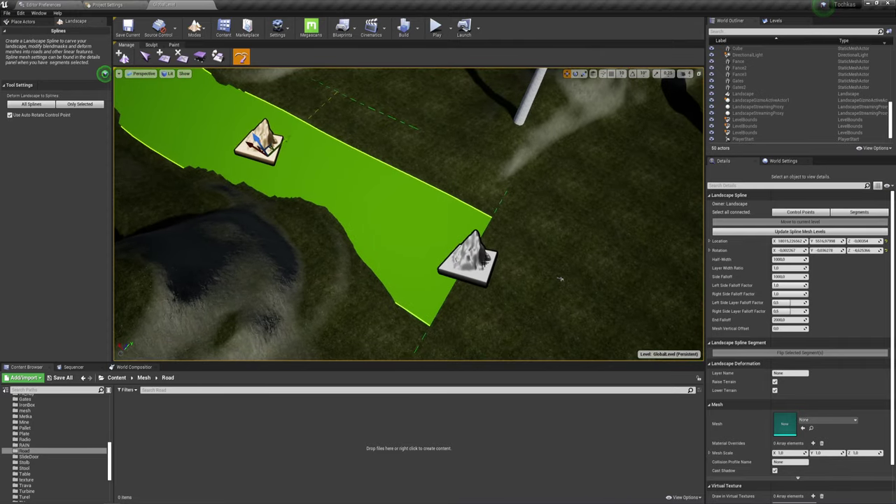
key("e")
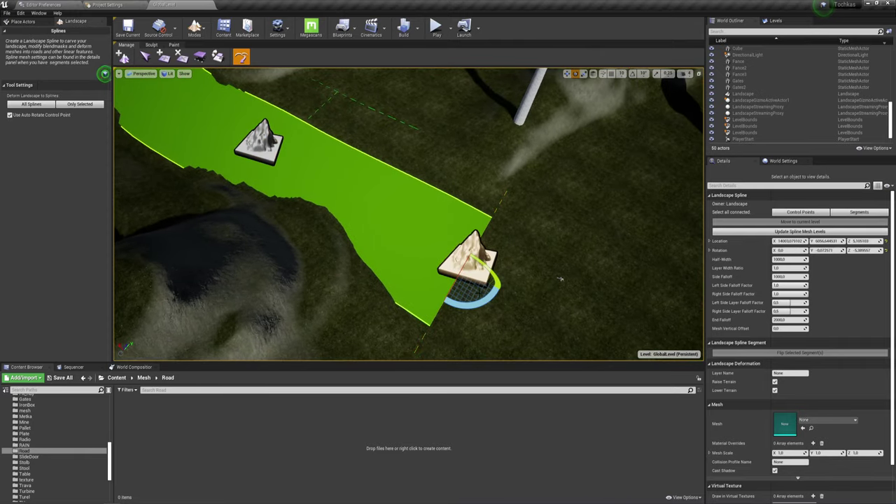
left_click_drag(489, 276, 448, 231)
left_click(260, 140)
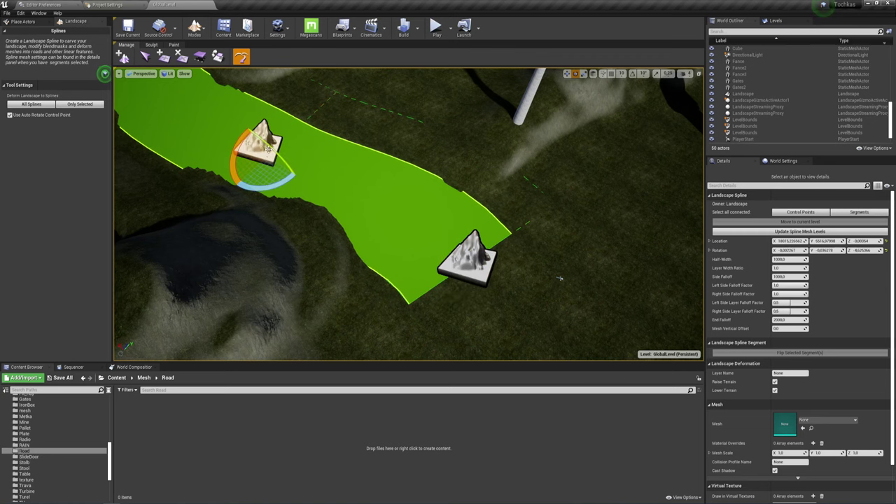
mouse_move(266, 183)
left_mouse_down()
mouse_move(216, 150)
mouse_move(272, 119)
left_mouse_up()
key("w")
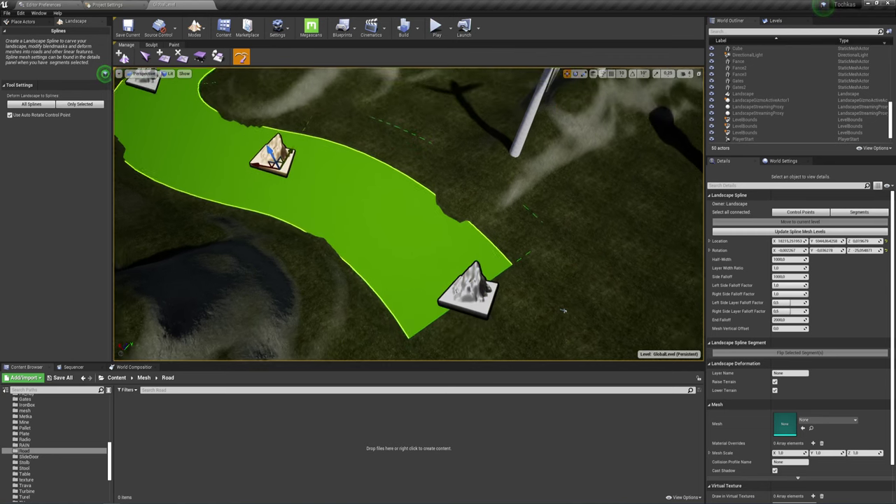
mouse_move(271, 119)
right_mouse_down()
mouse_move(231, 122)
mouse_move(231, 98)
mouse_move(266, 98)
right_mouse_up()
Nudge a control point farther up the hill slightly.
left_click(462, 226)
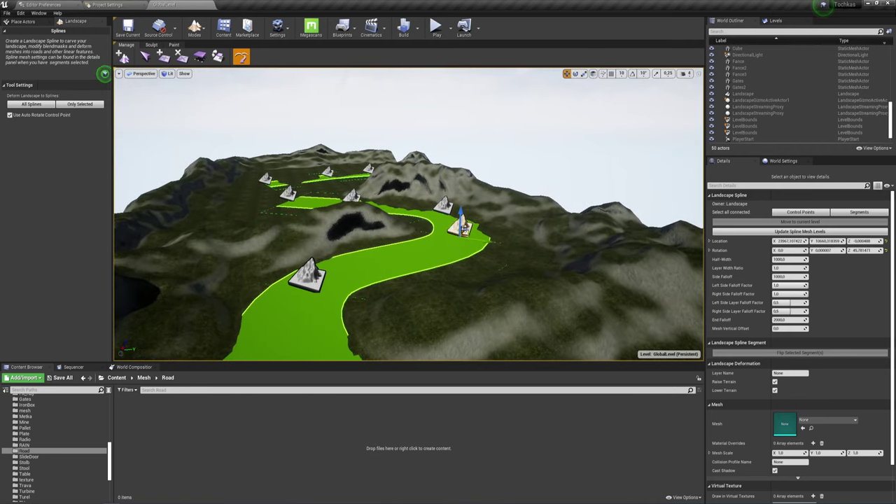
left_click_drag(462, 226, 466, 230)
right_click_drag(466, 229, 422, 175)
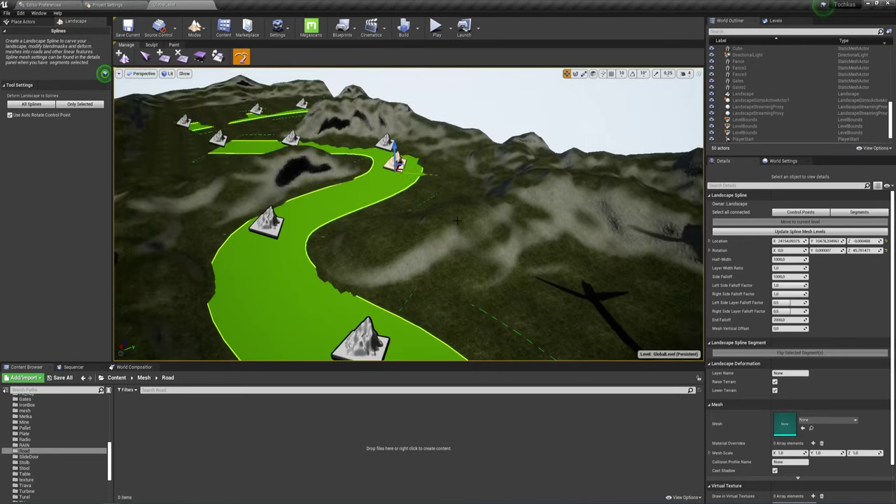
left_click_drag(421, 175, 427, 180)
mouse_move(427, 181)
right_mouse_down()
mouse_move(420, 210)
mouse_move(385, 132)
right_mouse_up()
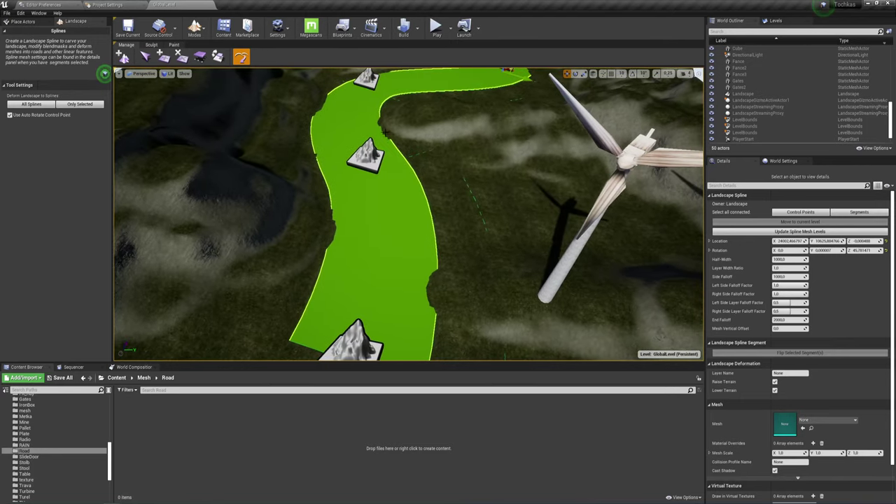
mouse_move(434, 209)
right_mouse_down()
mouse_move(420, 210)
mouse_move(420, 122)
right_mouse_up()
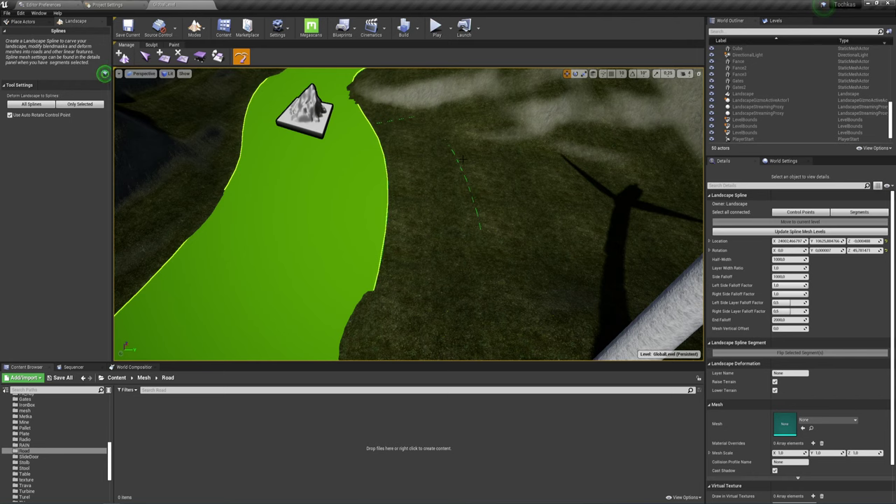
right_click_drag(450, 148, 469, 142)
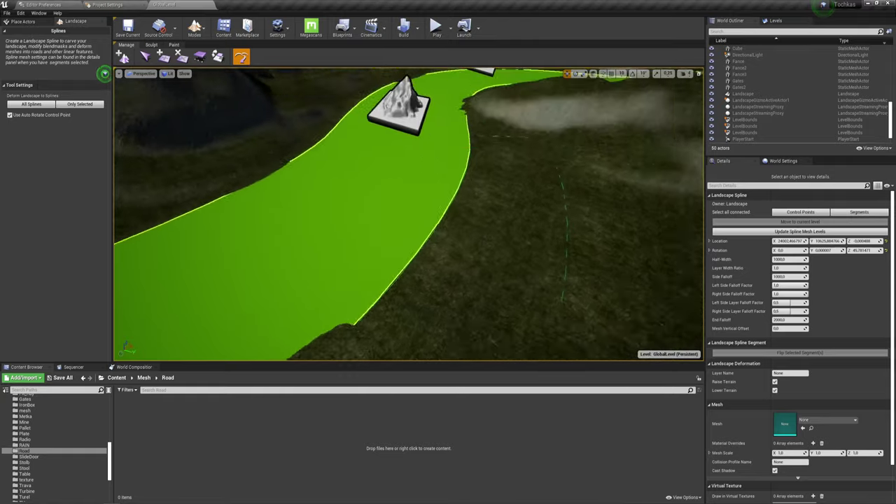
Move another road control point to reshape the road, then view the whole winding road.
left_click(458, 184)
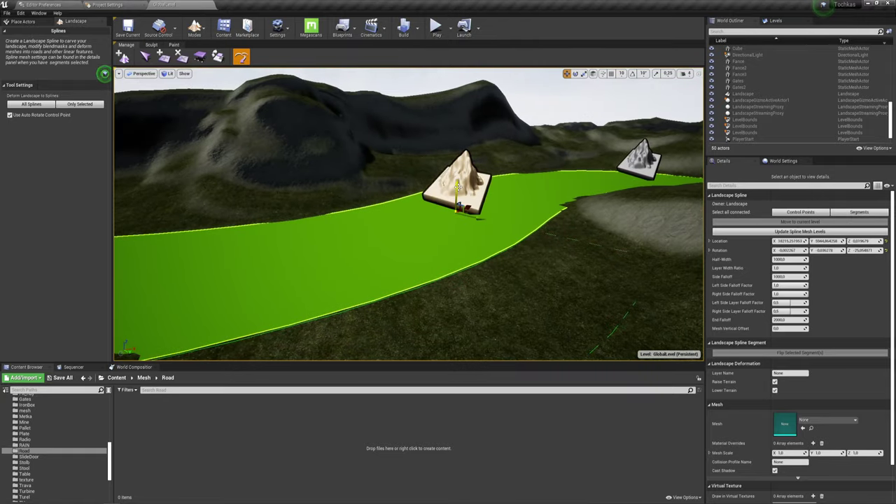
left_click_drag(462, 176, 488, 180)
right_click_drag(462, 137, 490, 168)
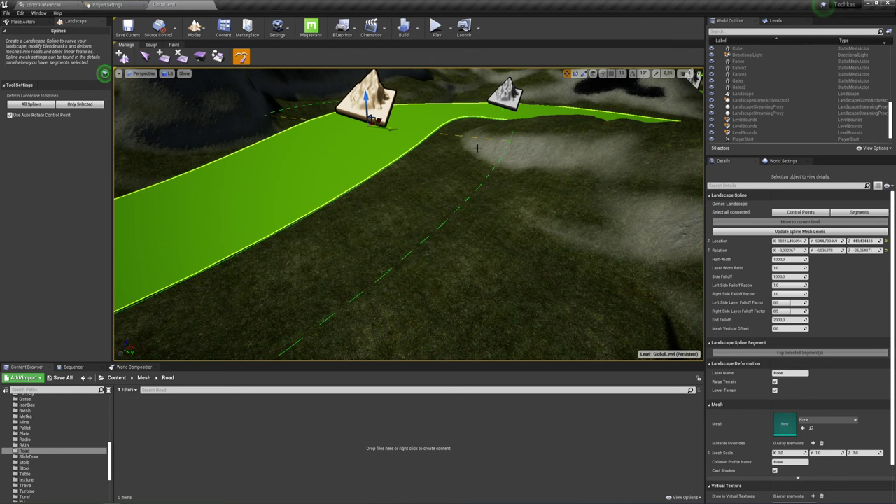
right_click_drag(477, 148, 478, 119)
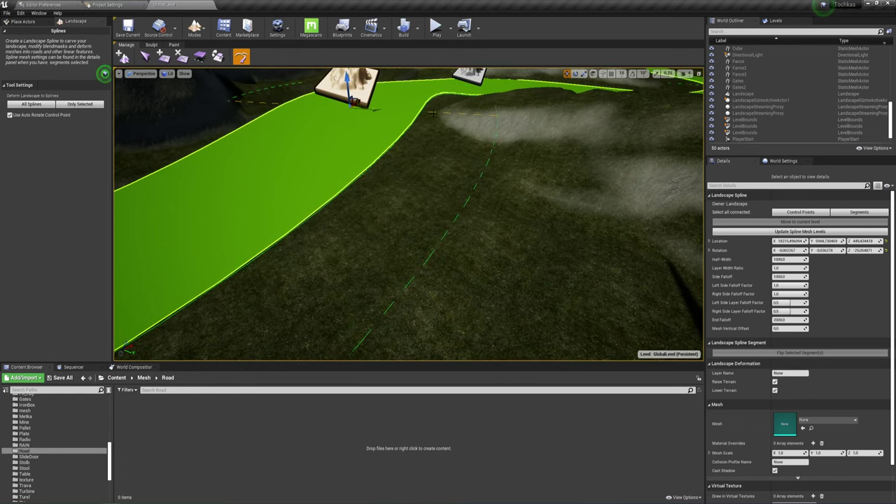
right_click_drag(464, 123, 530, 126)
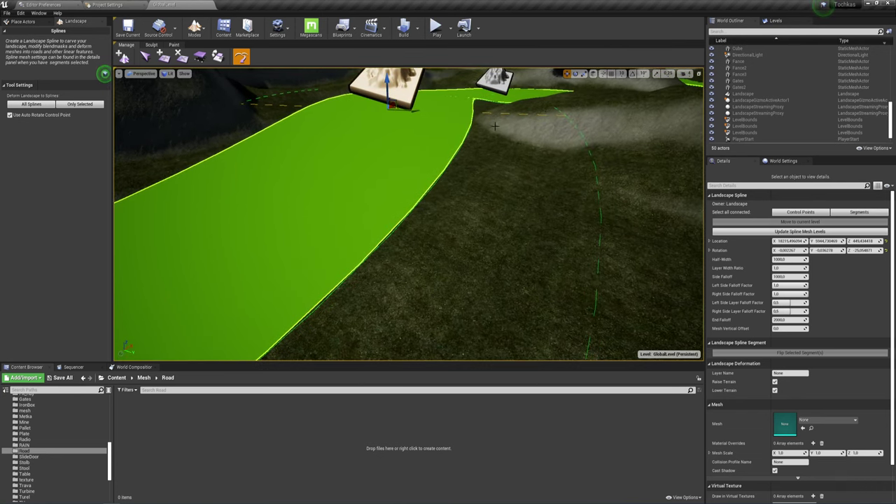
right_click_drag(544, 220, 532, 210)
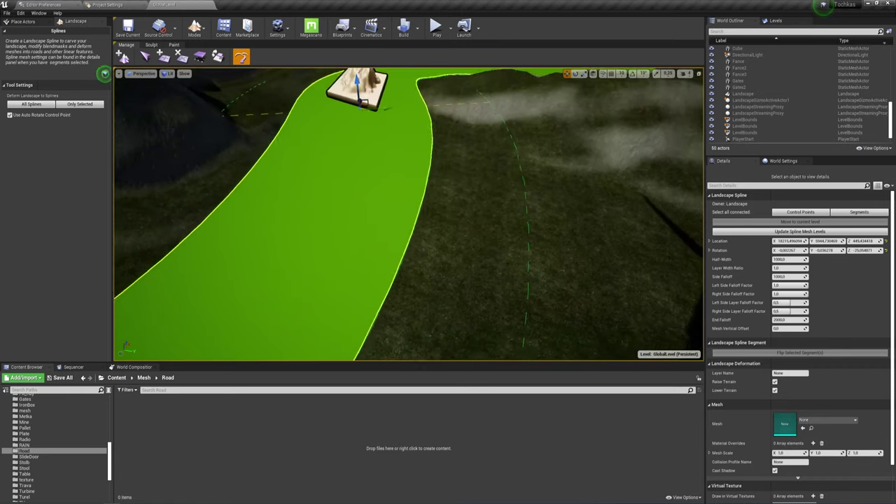
right_click_drag(408, 214, 408, 214)
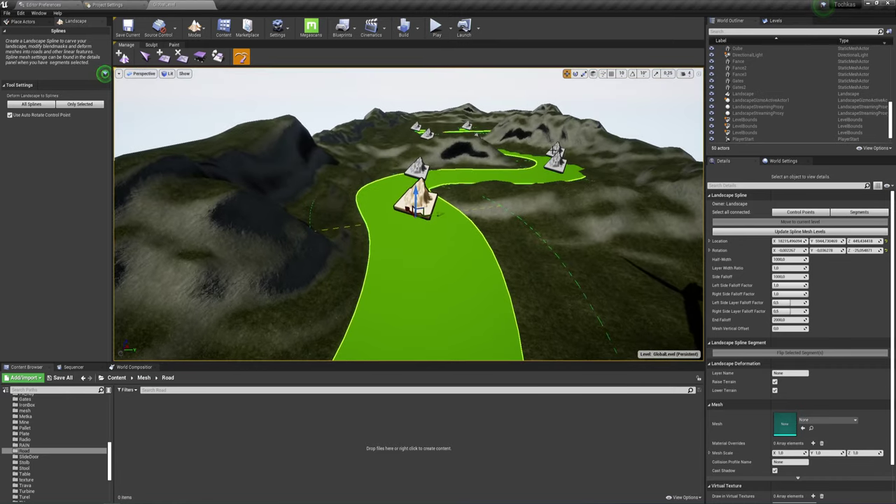
Lower the far bend's control point into the terrain and widen the Details panel.
left_click(555, 149)
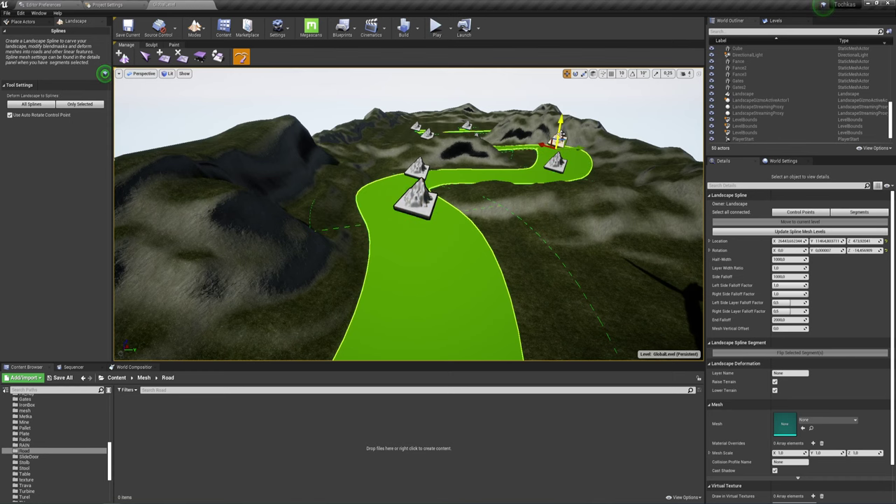
left_click(557, 163)
left_click_drag(561, 147, 561, 156)
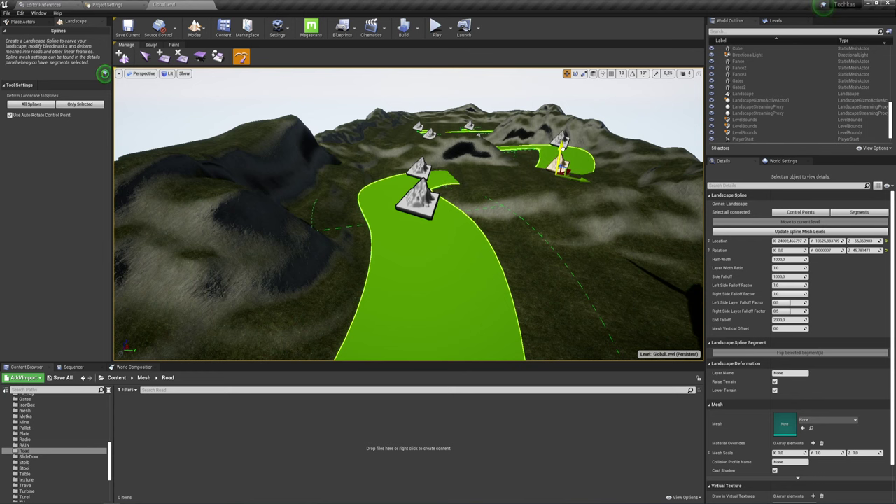
right_click_drag(561, 156, 550, 179)
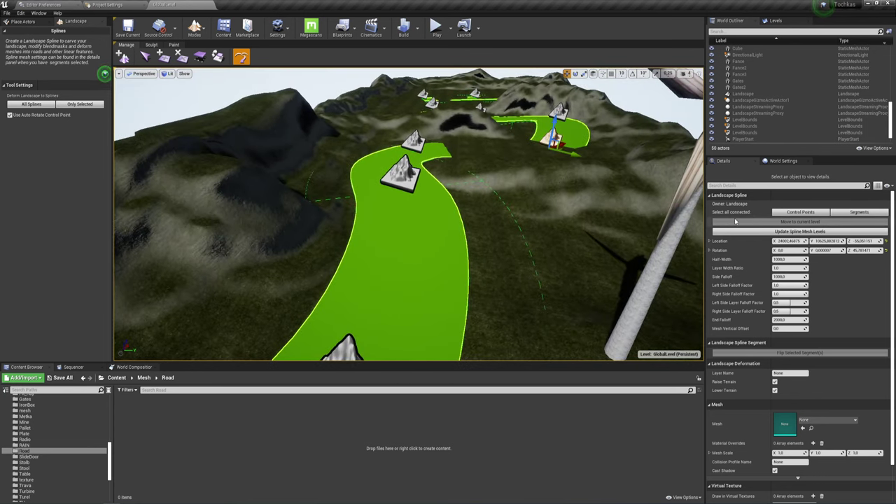
left_click(792, 212)
left_click_drag(704, 228, 700, 226)
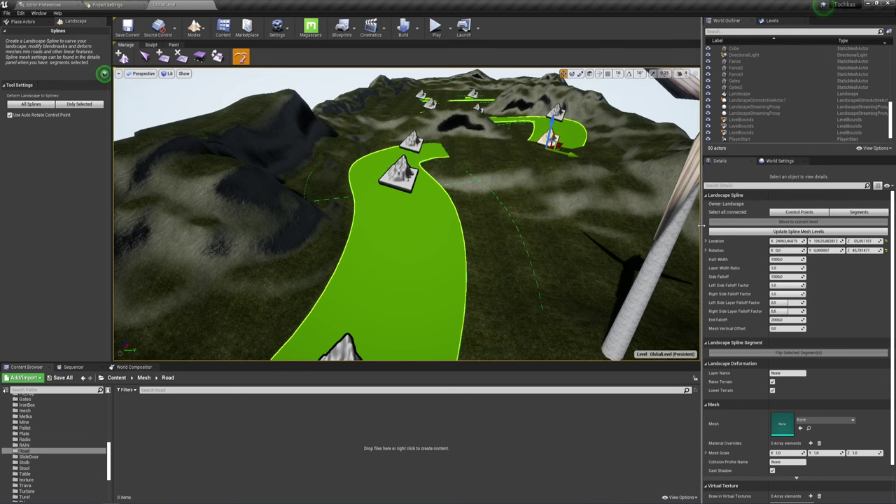
Use the Control Points button beside Select all connected, then inspect the road in the viewport.
left_click(798, 212)
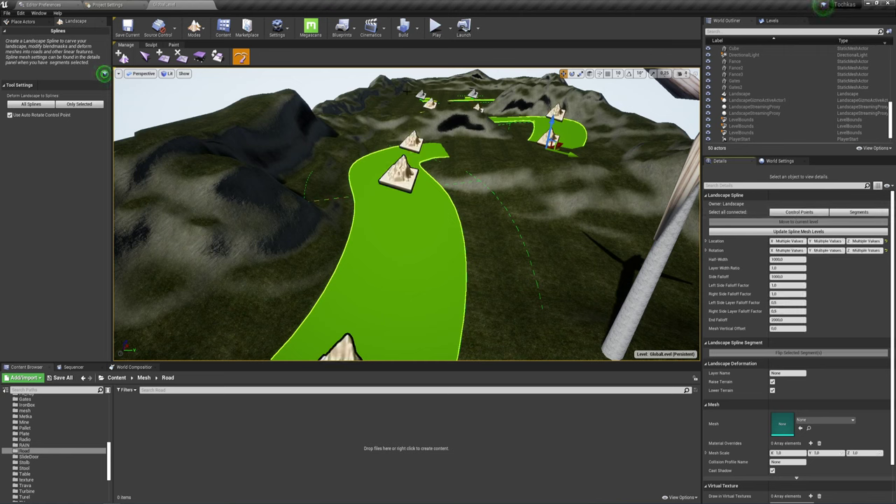
mouse_move(484, 129)
left_mouse_down()
mouse_move(431, 162)
mouse_move(449, 240)
left_mouse_up()
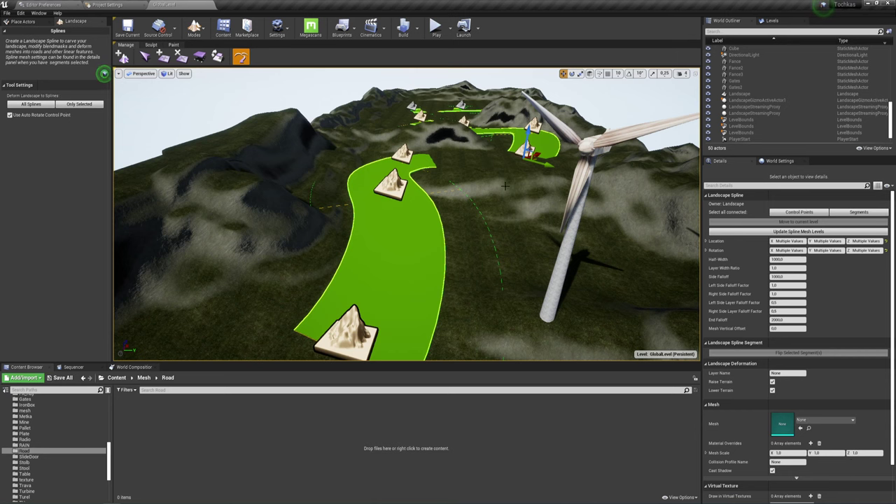
left_click_drag(504, 185, 494, 161)
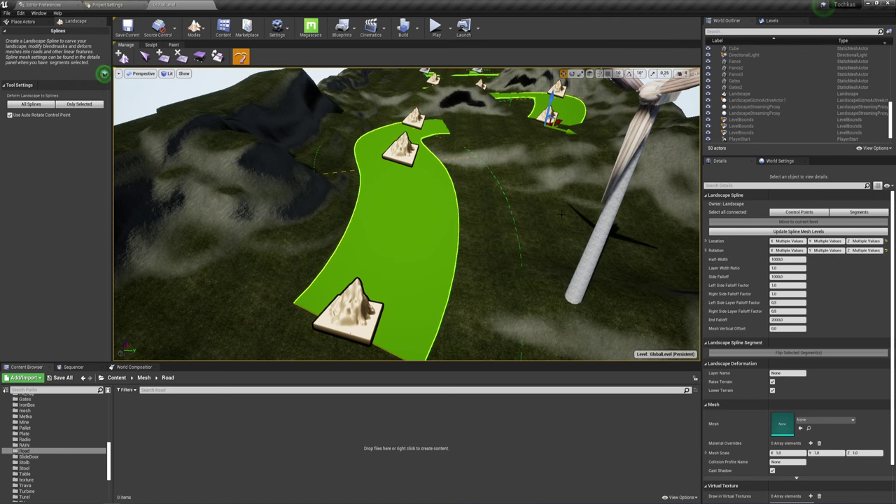
scroll(467, 166, "down", 3)
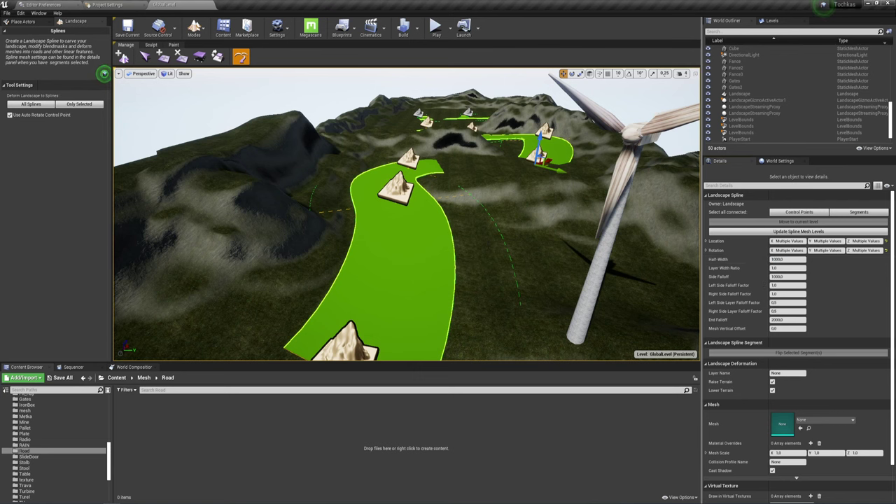
right_click_drag(637, 260, 637, 260)
type("500")
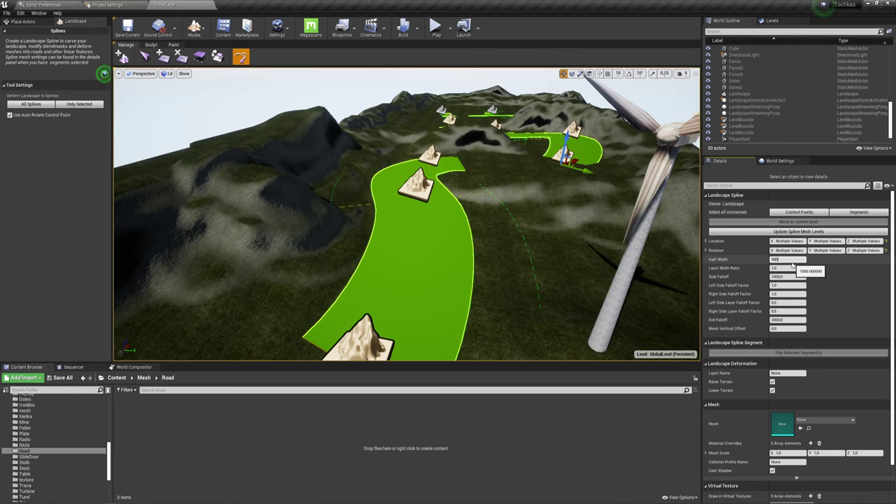
Apply a Half-Width of 500 to the road spline and view the narrower road.
key("Return")
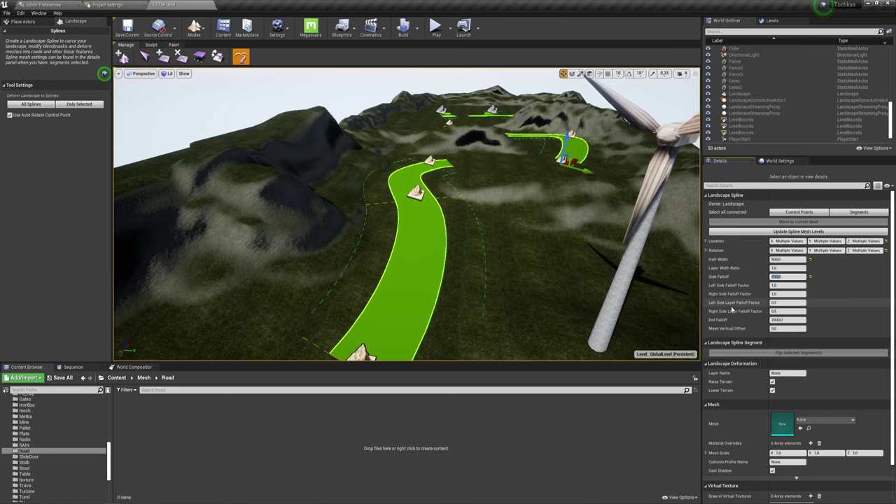
mouse_move(392, 280)
left_mouse_down()
mouse_move(392, 210)
mouse_move(392, 280)
mouse_move(343, 228)
left_mouse_up()
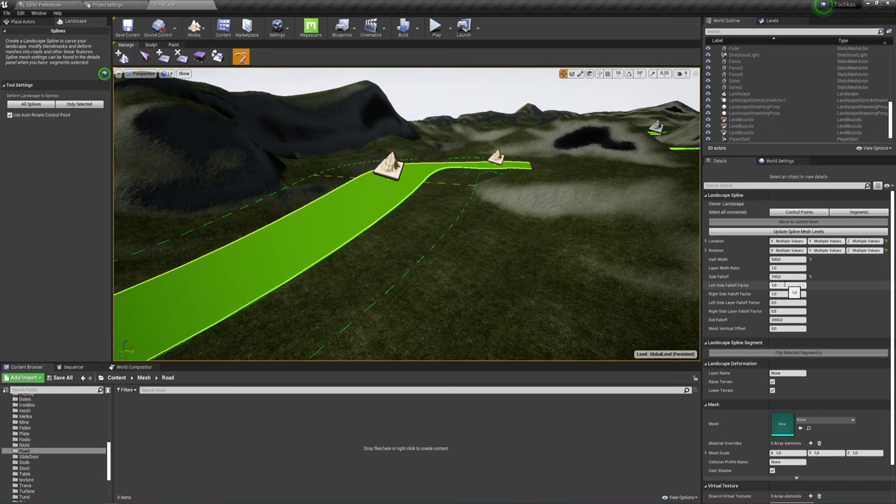
mouse_move(406, 245)
left_mouse_down()
mouse_move(420, 210)
mouse_move(317, 233)
left_mouse_up()
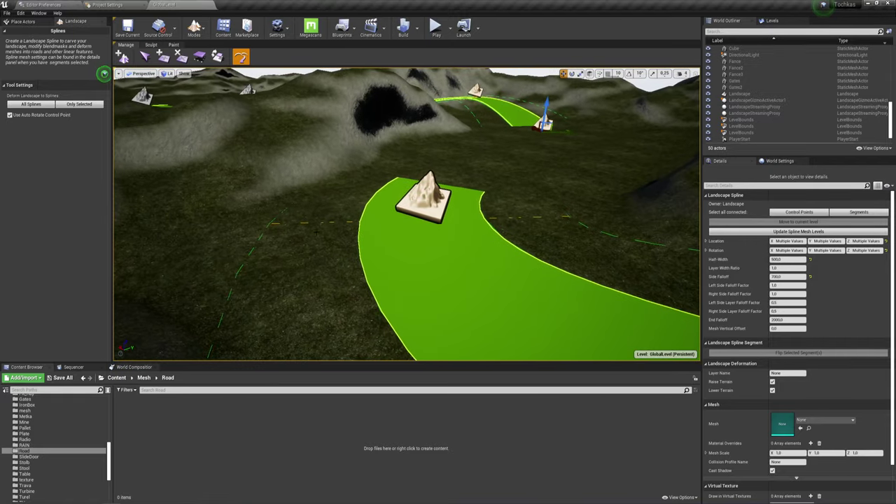
Lower the near control point's Left and Right Side Falloff Factors to about 0.61 and 0.70.
left_click(406, 203)
left_click_drag(480, 243, 480, 243)
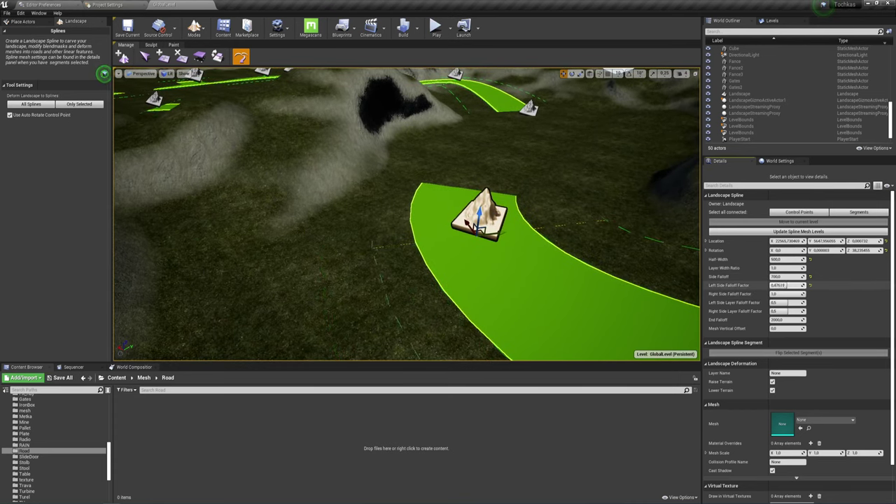
mouse_move(784, 285)
left_mouse_down()
mouse_move(770, 284)
mouse_move(788, 285)
left_mouse_up()
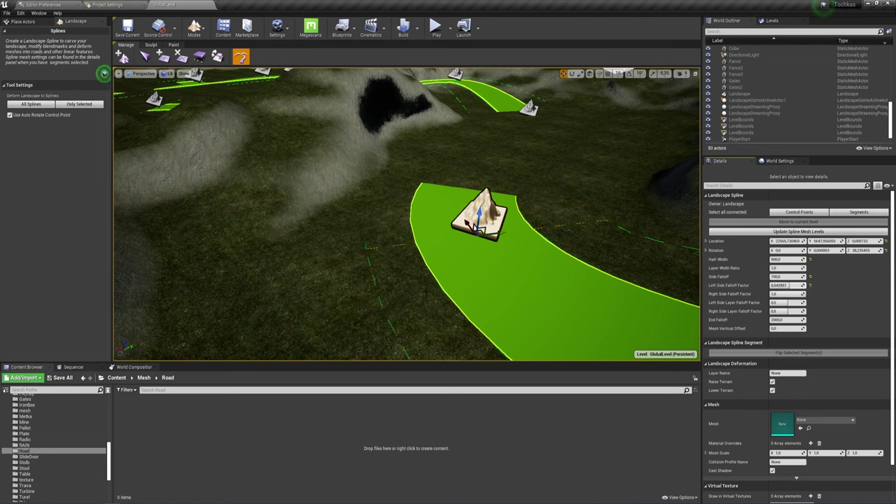
right_click_drag(406, 210, 448, 210)
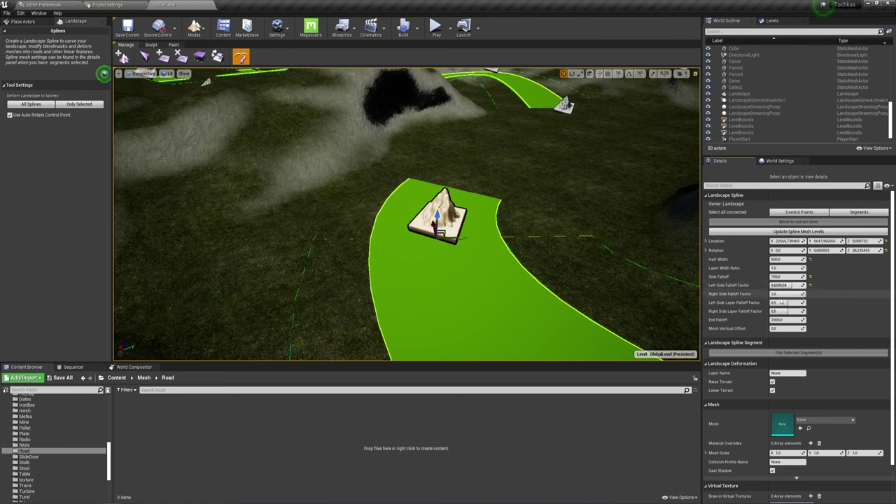
left_click_drag(788, 293, 798, 293)
mouse_move(407, 219)
right_mouse_down()
mouse_move(416, 227)
mouse_move(406, 217)
right_mouse_up()
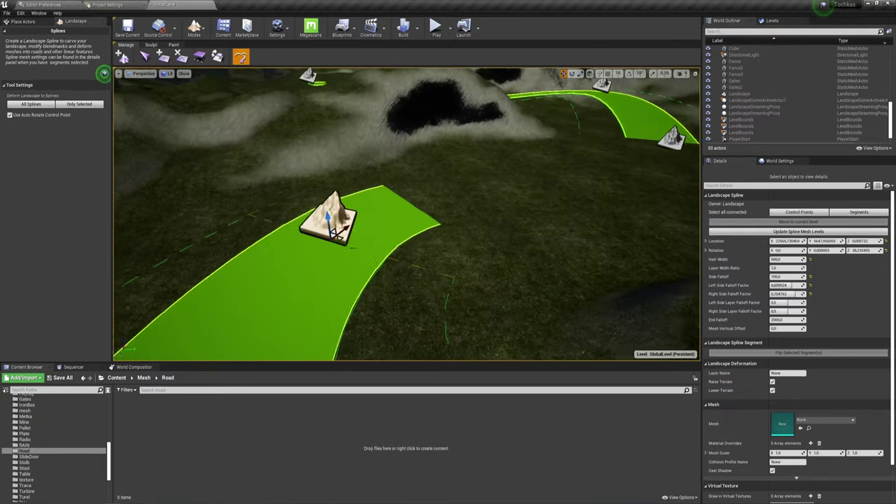
right_click_drag(421, 182, 421, 182)
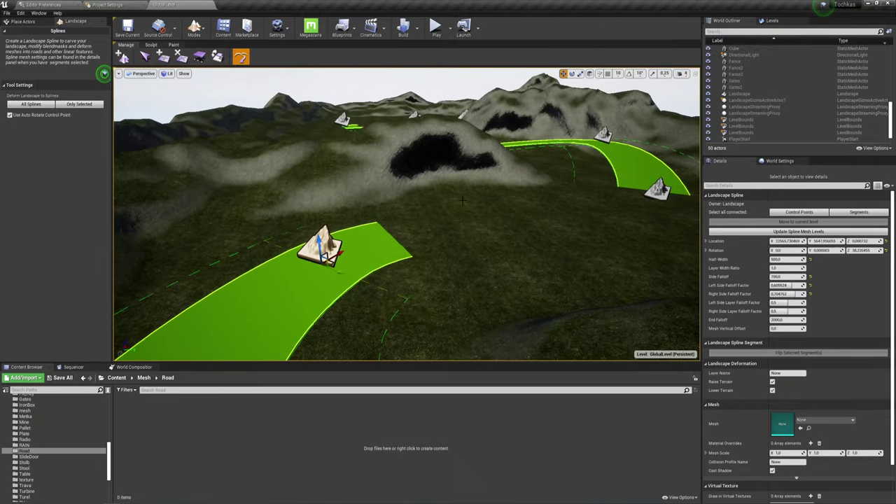
right_click_drag(452, 284, 452, 284)
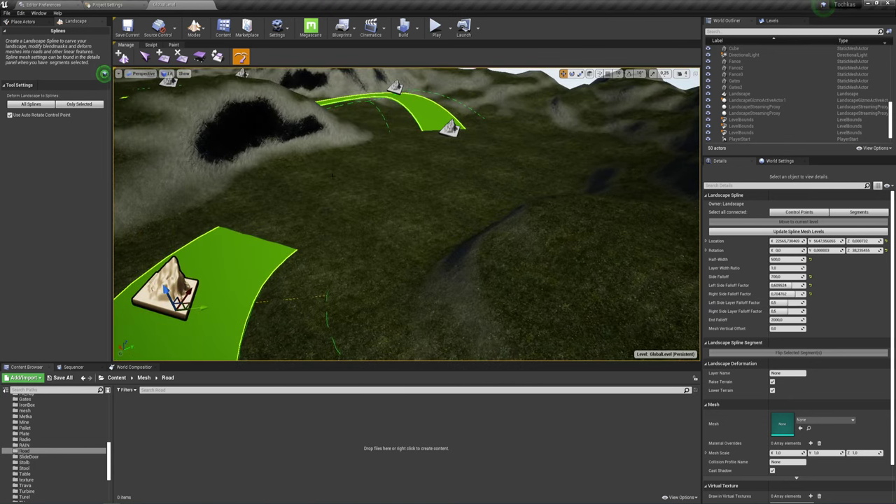
right_click_drag(332, 175, 333, 176)
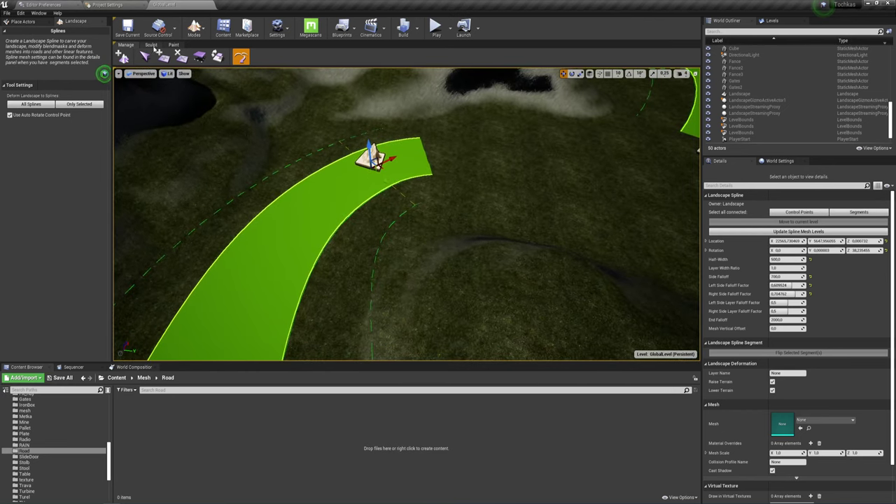
Choose the Sculpt tool and raise its strength.
left_click(152, 45)
left_click(140, 56)
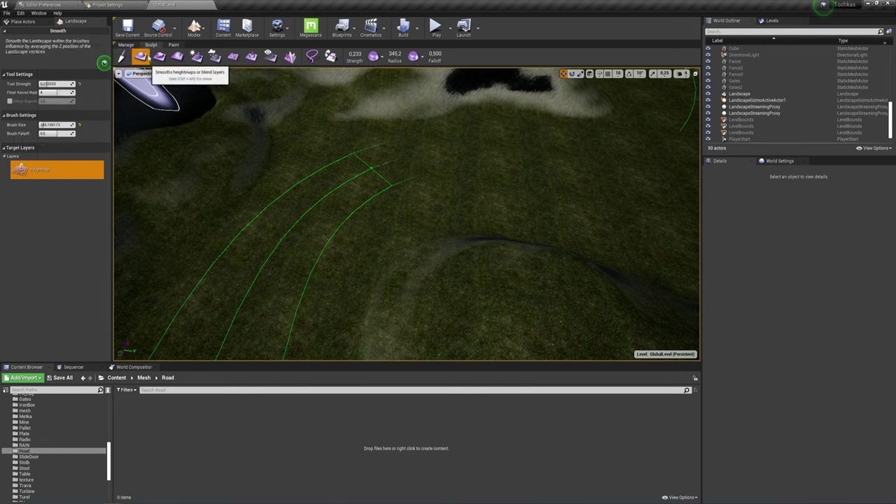
left_click(122, 56)
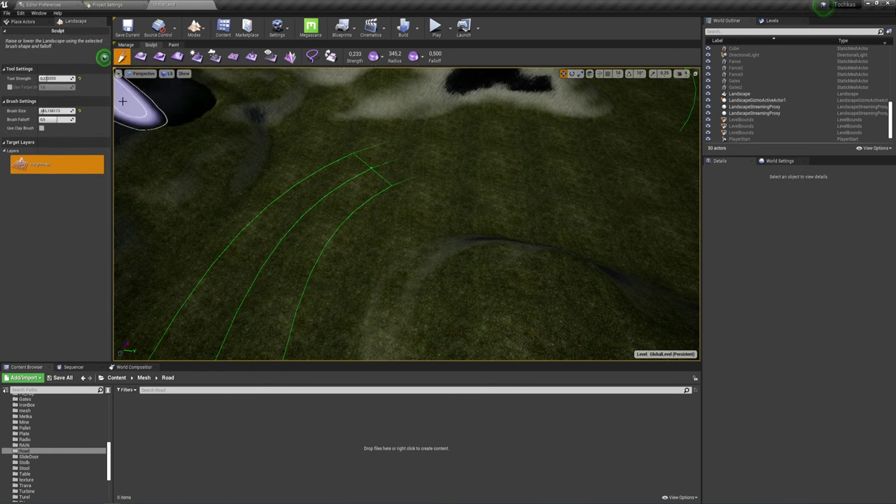
left_click_drag(358, 54, 370, 54)
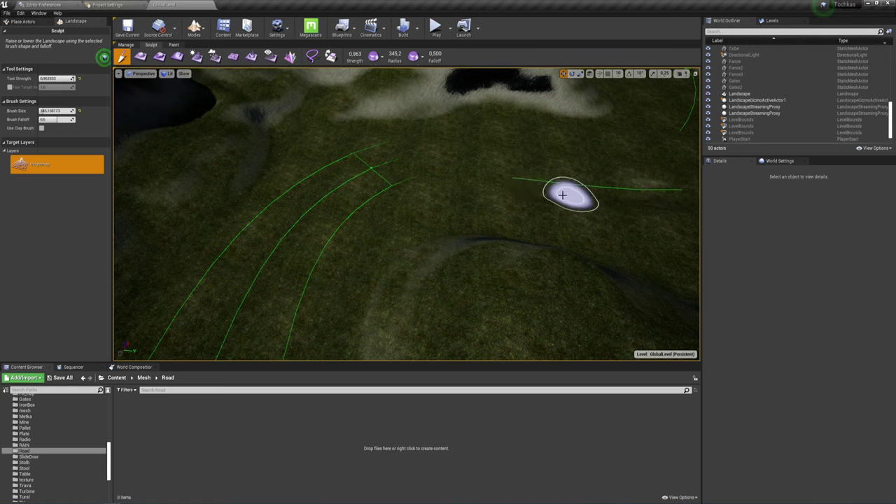
Raise a bump, a ridge and, with a larger brush, a big mound beside the road spline.
left_click_drag(565, 194, 466, 198)
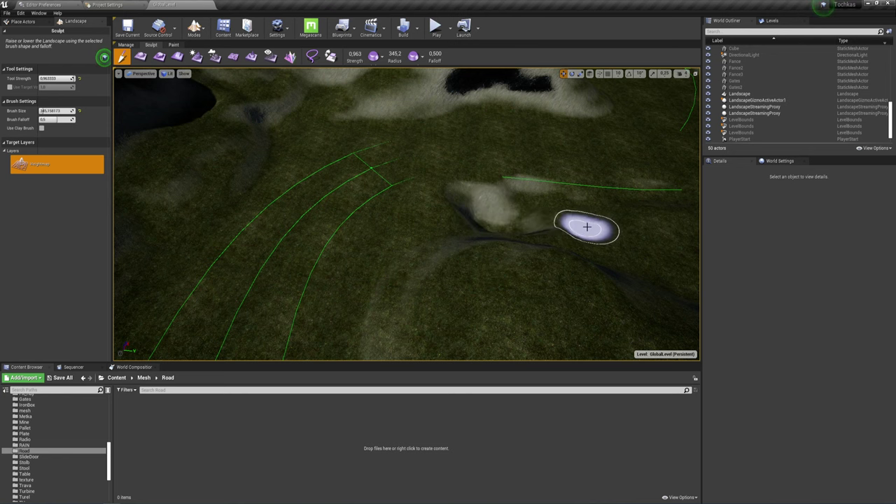
right_click_drag(584, 226, 583, 226)
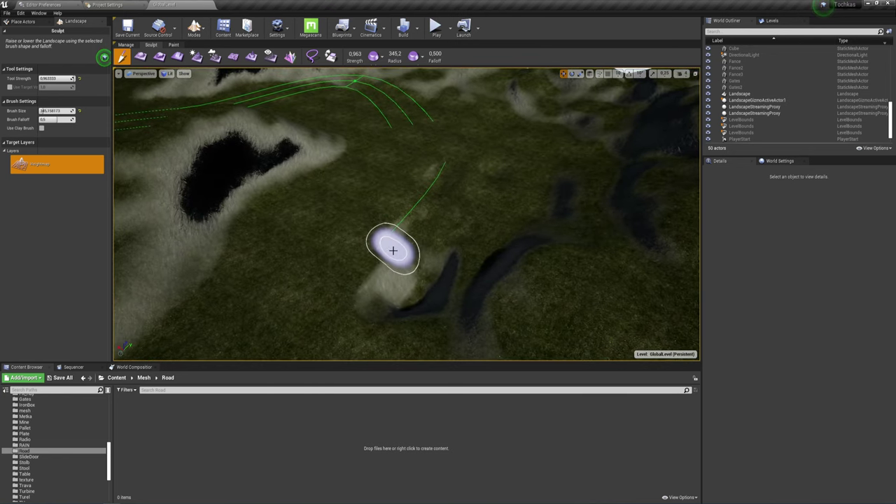
left_click_drag(440, 194, 471, 196)
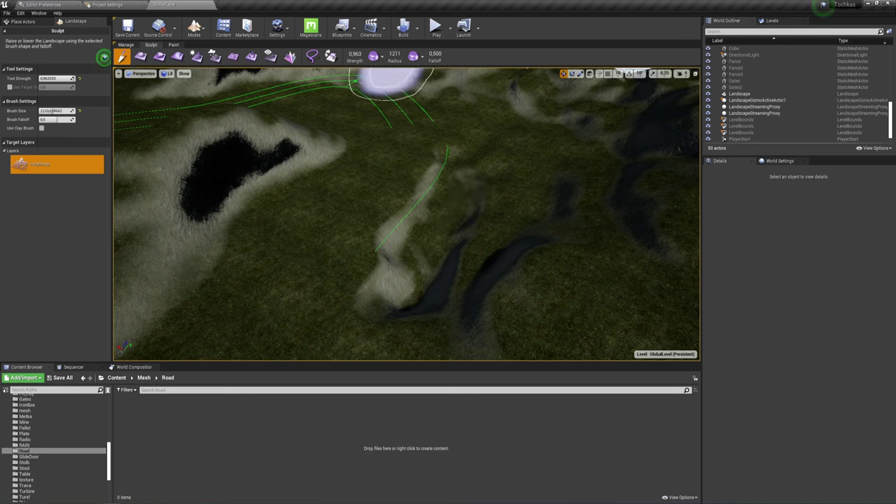
key("bracketright")
key("bracketright")
key("bracketright")
mouse_move(520, 200)
left_mouse_down()
mouse_move(438, 301)
mouse_move(409, 312)
left_mouse_up()
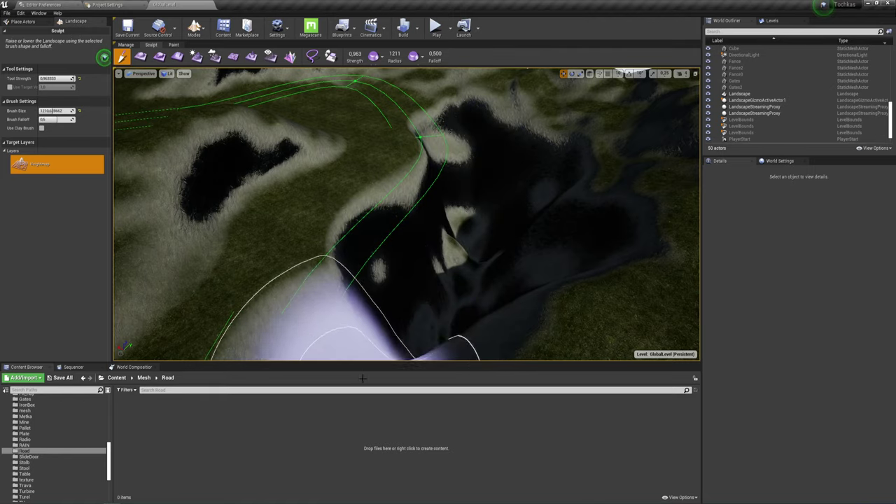
mouse_move(410, 312)
right_mouse_down()
mouse_move(425, 232)
mouse_move(392, 175)
mouse_move(480, 284)
right_mouse_up()
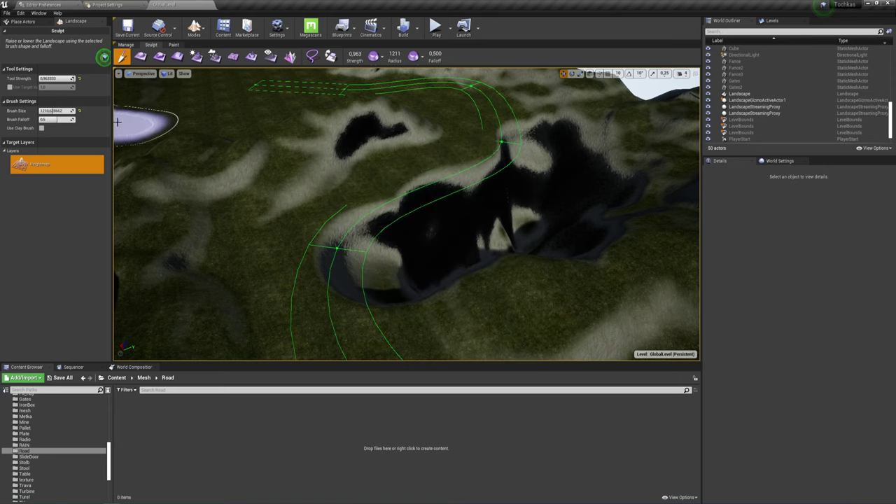
In the Splines tool, pick a road control point and select all its connected control points.
left_click(126, 45)
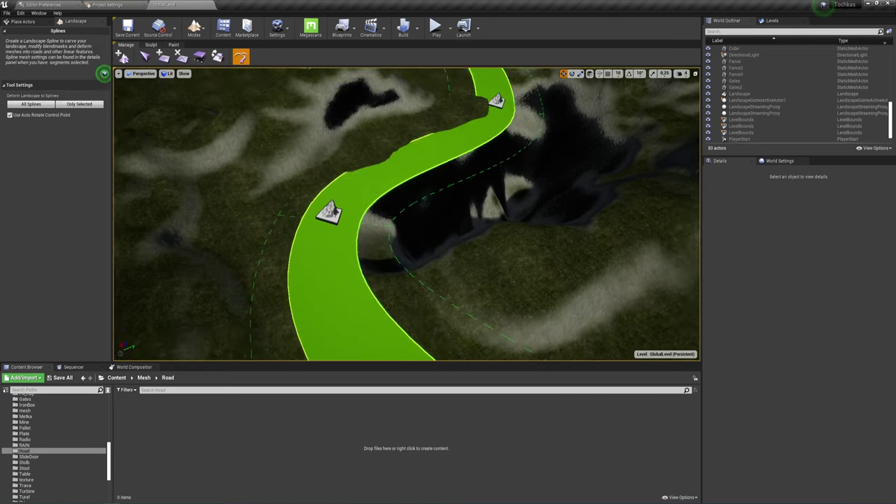
right_click_drag(406, 210, 546, 147)
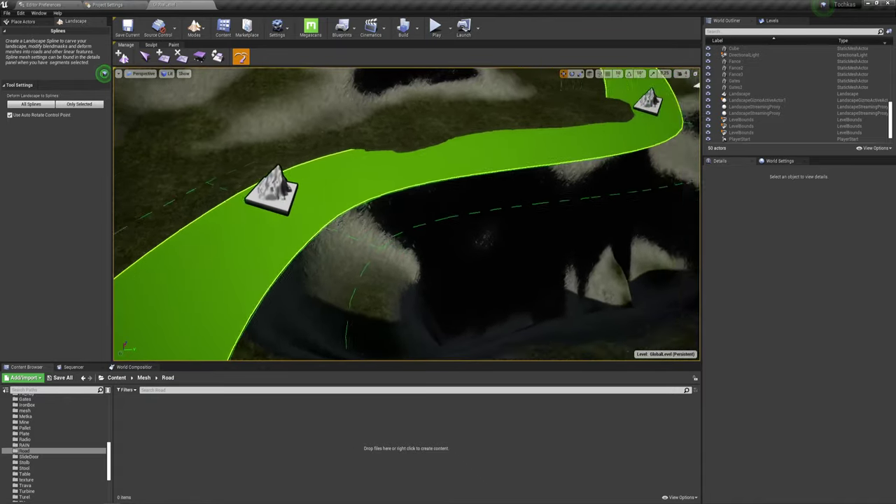
right_click_drag(406, 210, 420, 203)
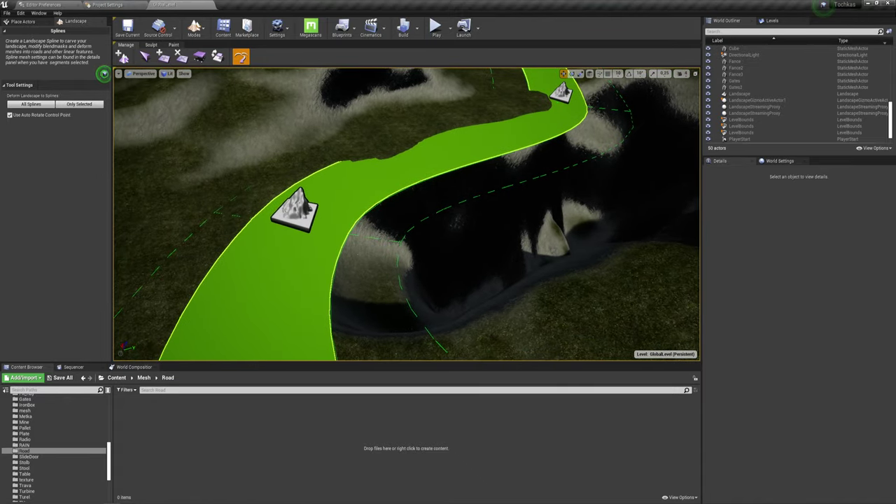
mouse_move(406, 210)
right_mouse_down()
mouse_move(392, 217)
mouse_move(420, 210)
right_mouse_up()
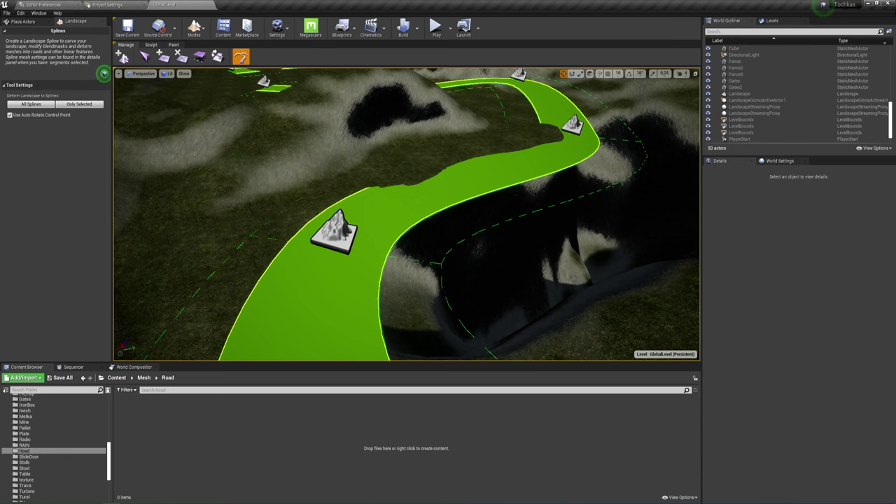
left_click(573, 126)
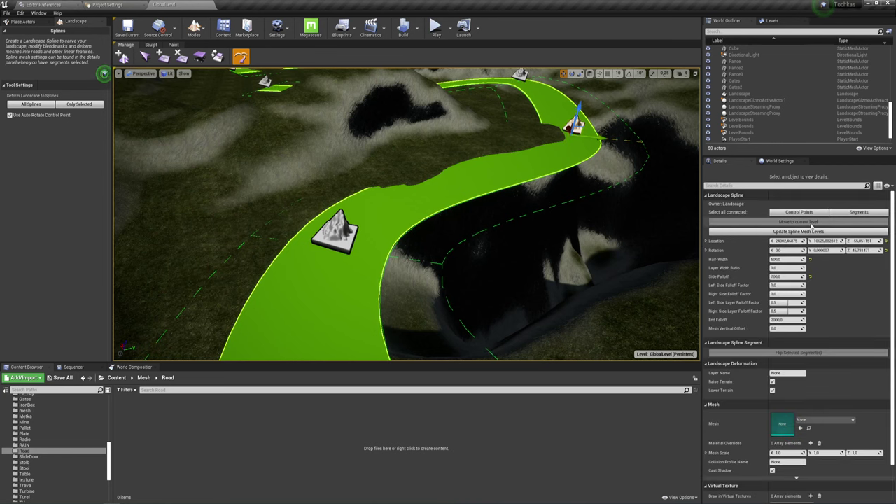
left_click(807, 212)
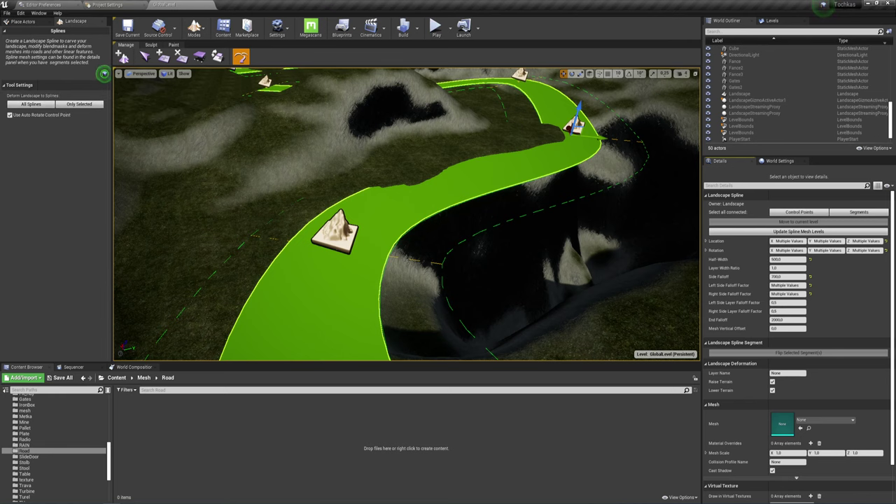
right_click_drag(406, 214, 406, 214)
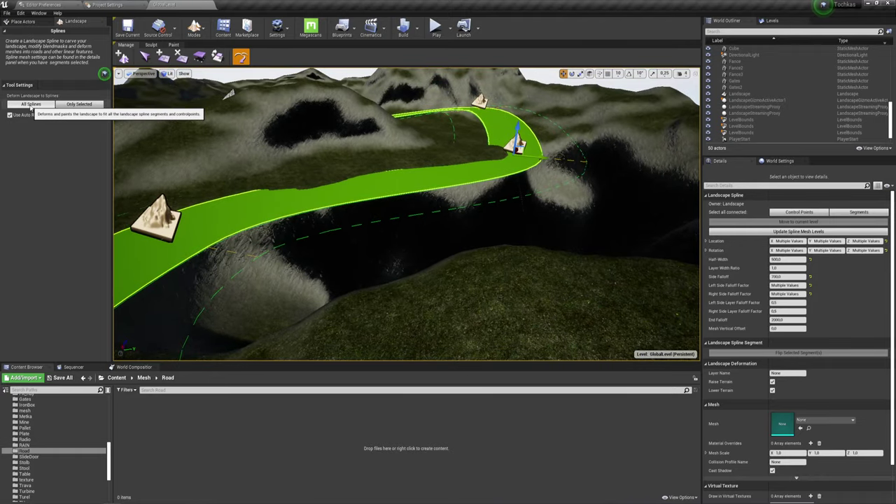
Deform the landscape to all splines, reapplying it until the road is carved in.
left_click(31, 105)
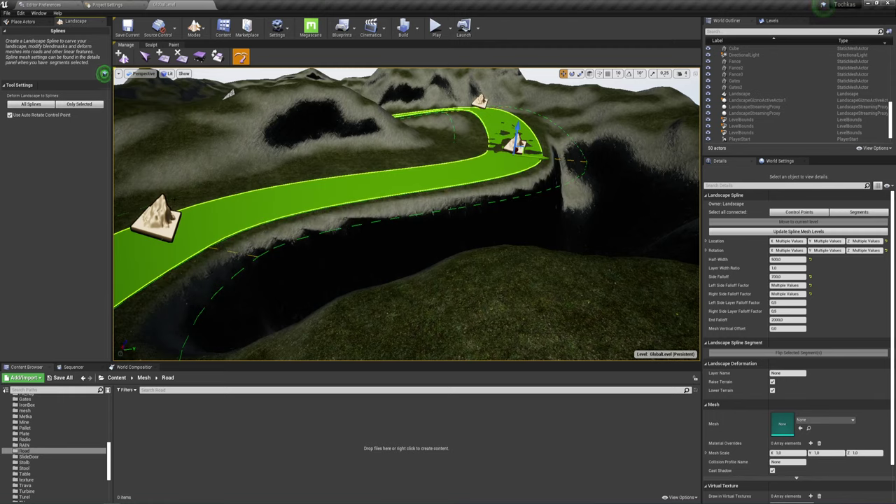
right_click_drag(406, 210, 406, 210)
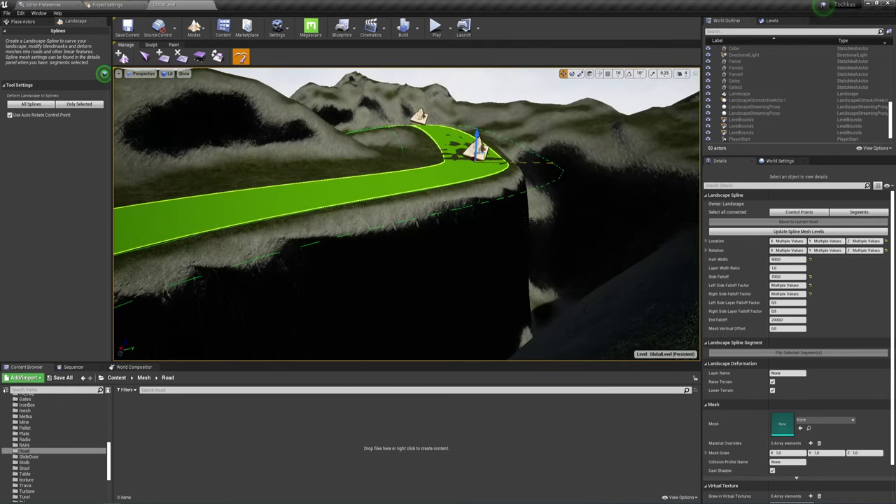
right_click_drag(392, 180, 448, 181)
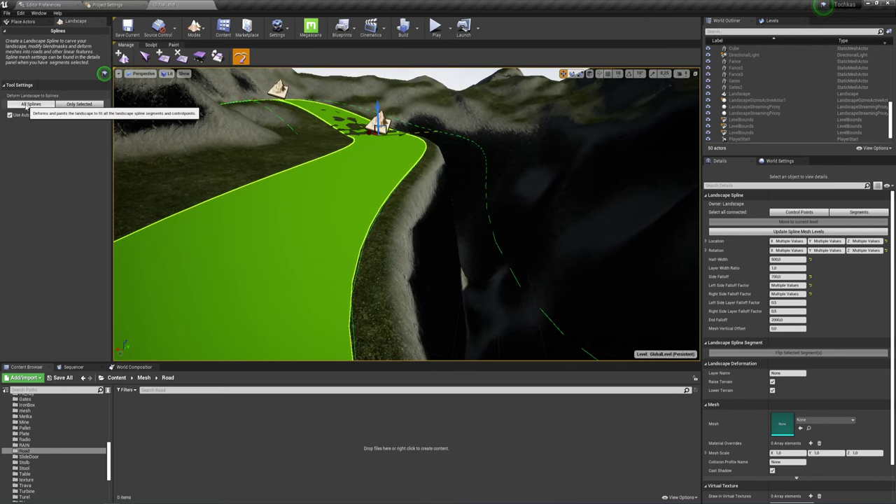
left_click(27, 104)
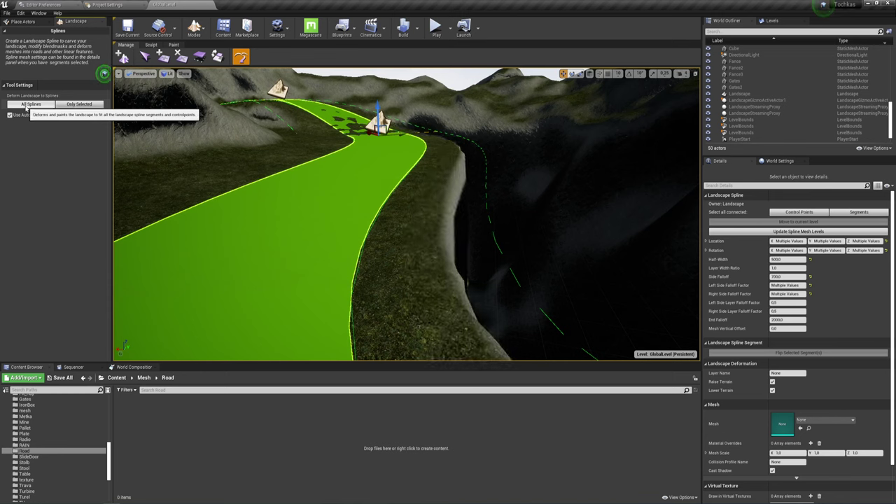
left_click(28, 106)
left_click(28, 106)
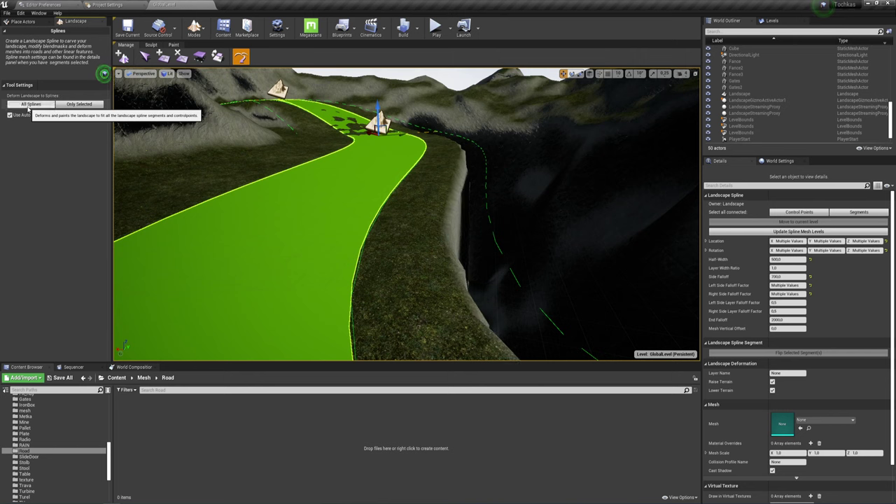
Inspect the carved road toward the cliff and switch to landscape sculpting.
mouse_move(392, 244)
left_mouse_down()
mouse_move(434, 175)
mouse_move(420, 280)
left_mouse_up()
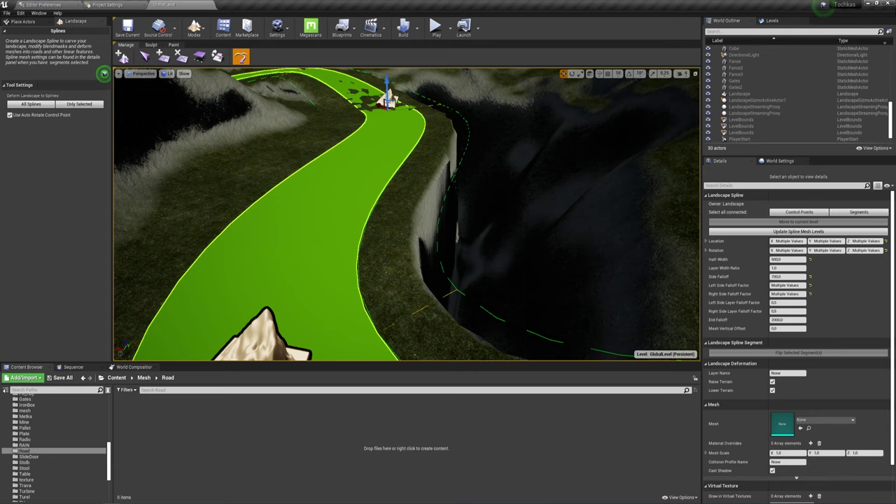
mouse_move(438, 197)
right_mouse_down()
mouse_move(420, 140)
mouse_move(406, 210)
mouse_move(392, 210)
right_mouse_up()
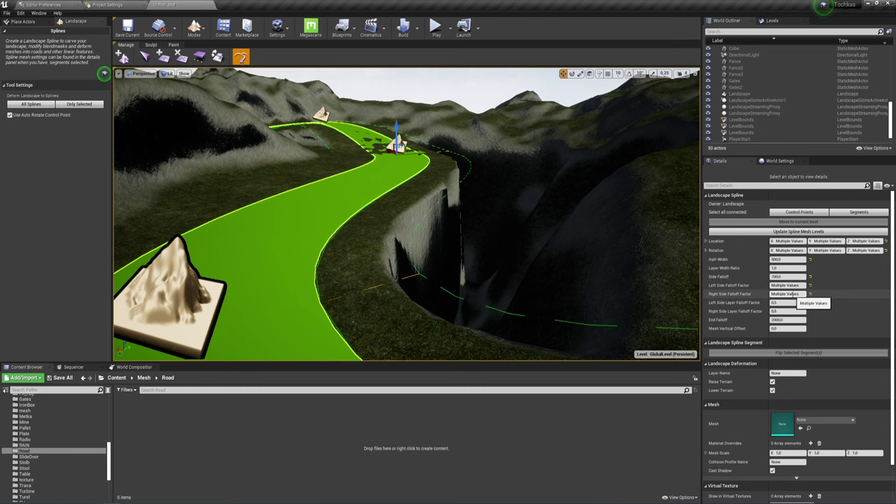
right_click_drag(393, 236, 403, 240)
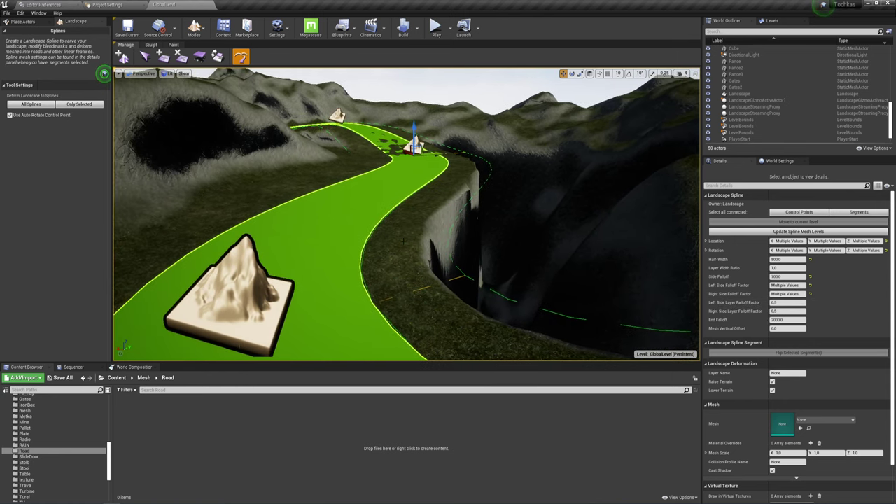
left_click(151, 44)
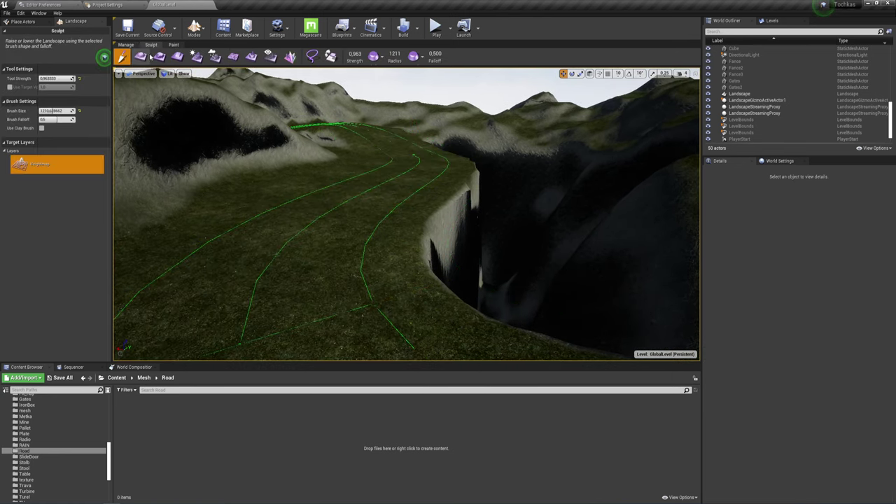
Smooth the cliff edge into a sloped hollow using the Smooth brush at radius 402.6.
left_click(140, 56)
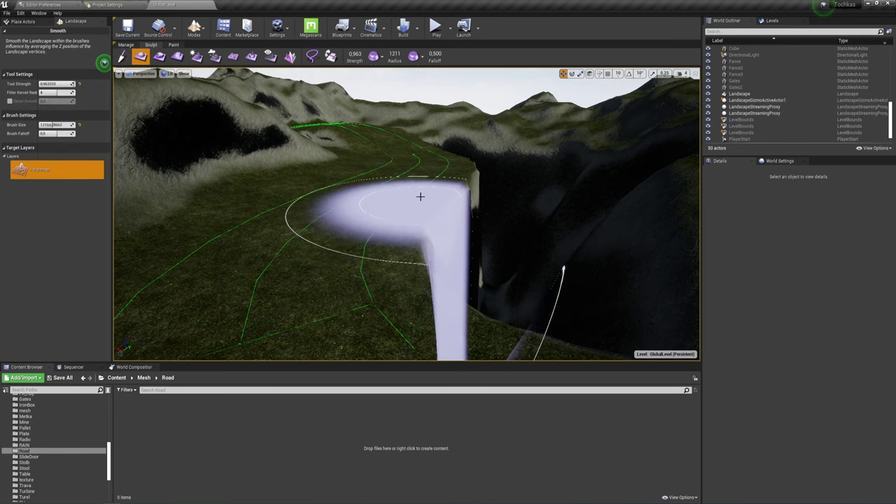
key("bracketleft")
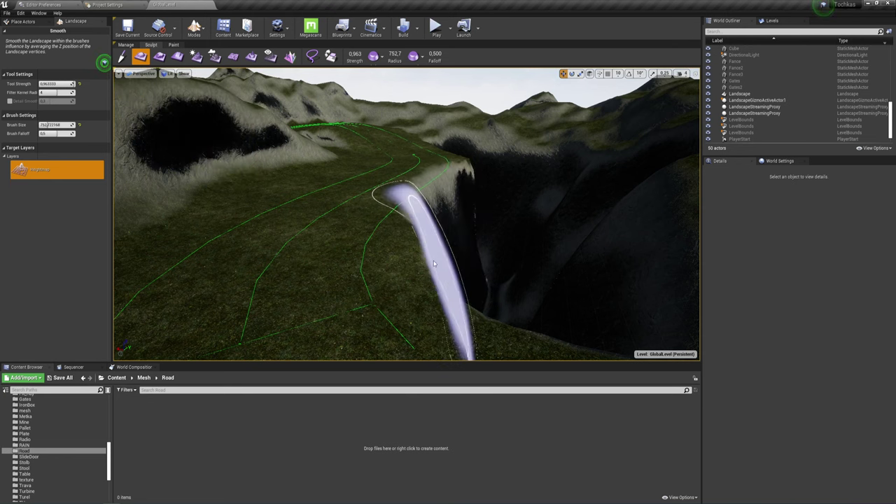
key("ctrl+z")
key("ctrl+z")
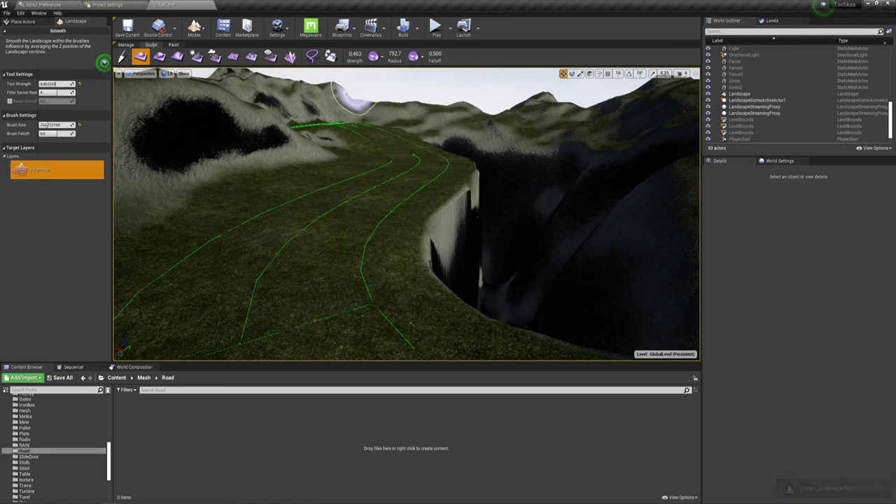
key("bracketleft")
key("bracketleft")
key("bracketleft")
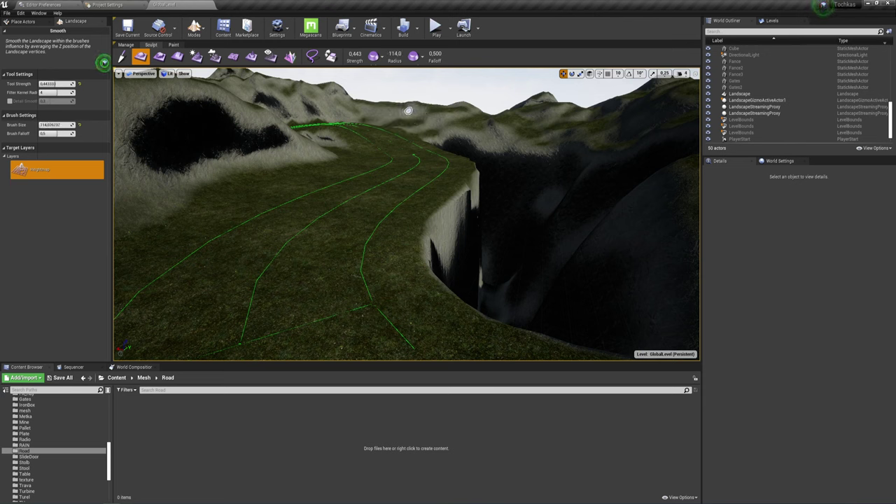
key("bracketright")
key("bracketright")
key("bracketright")
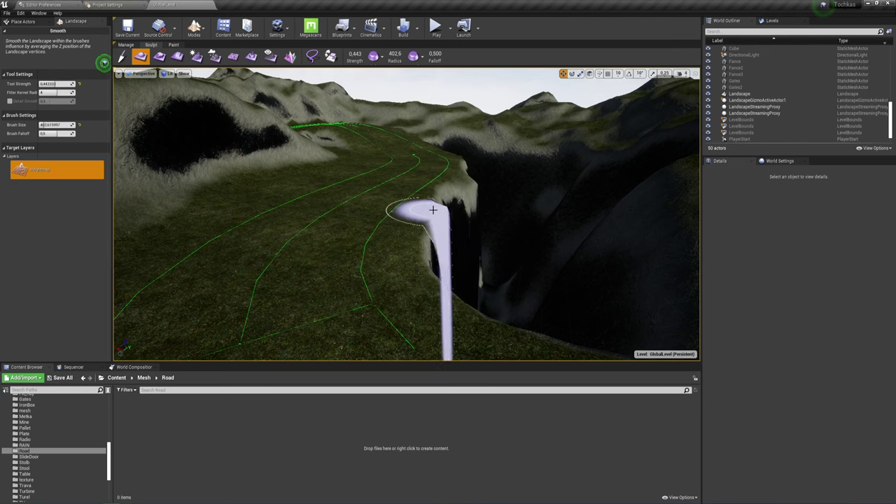
left_click_drag(431, 239, 472, 283)
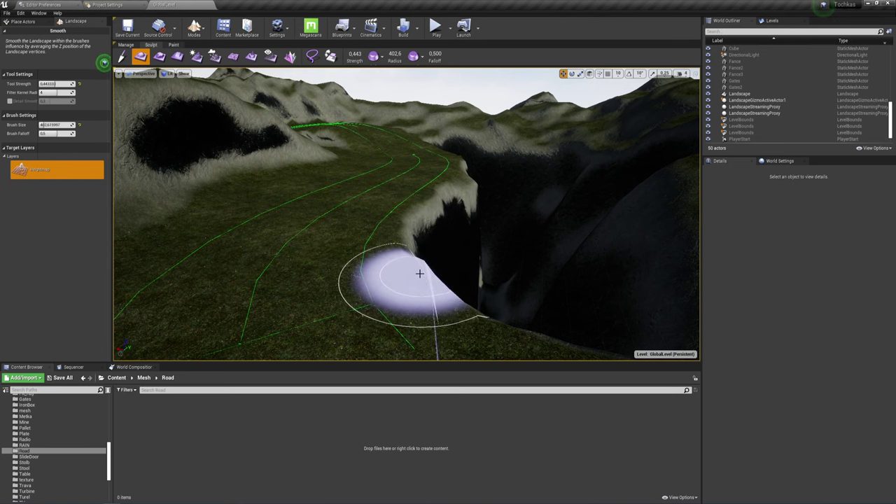
scroll(472, 283, "up", 10)
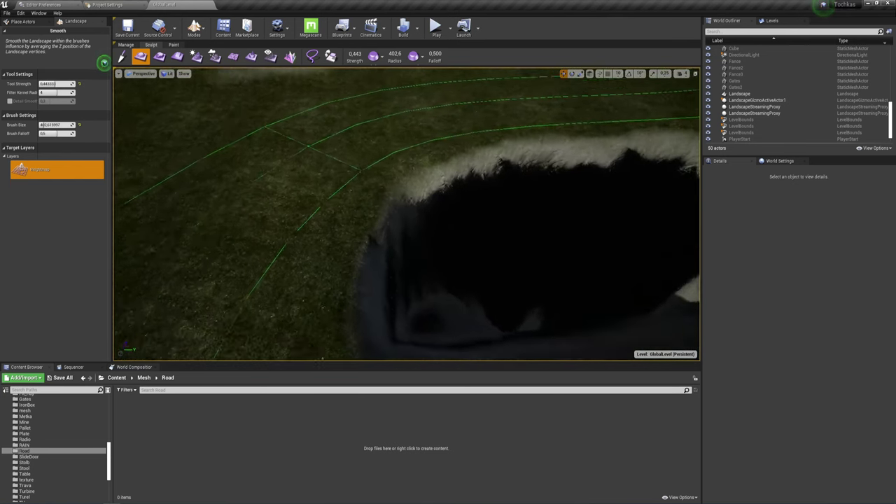
mouse_move(413, 294)
right_mouse_down()
mouse_move(378, 280)
mouse_move(391, 266)
mouse_move(523, 276)
mouse_move(490, 294)
mouse_move(443, 191)
right_mouse_up()
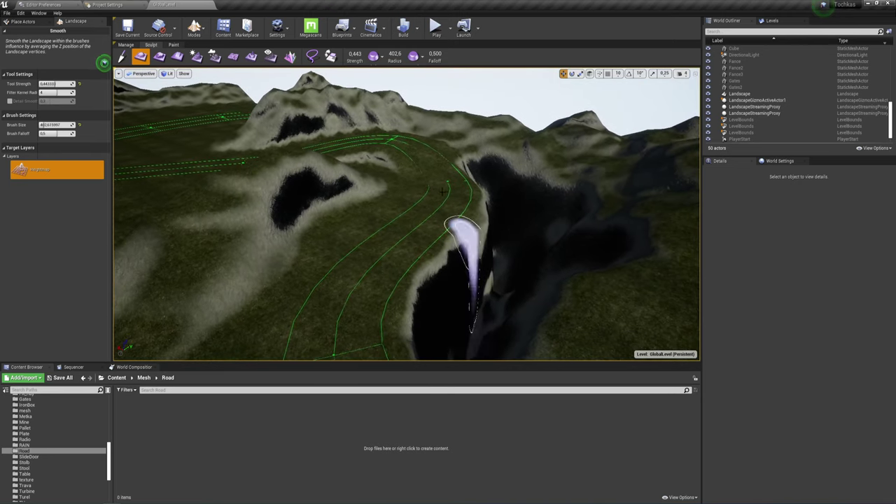
Return to the Splines tool and select the control point at the road centre.
left_click(127, 45)
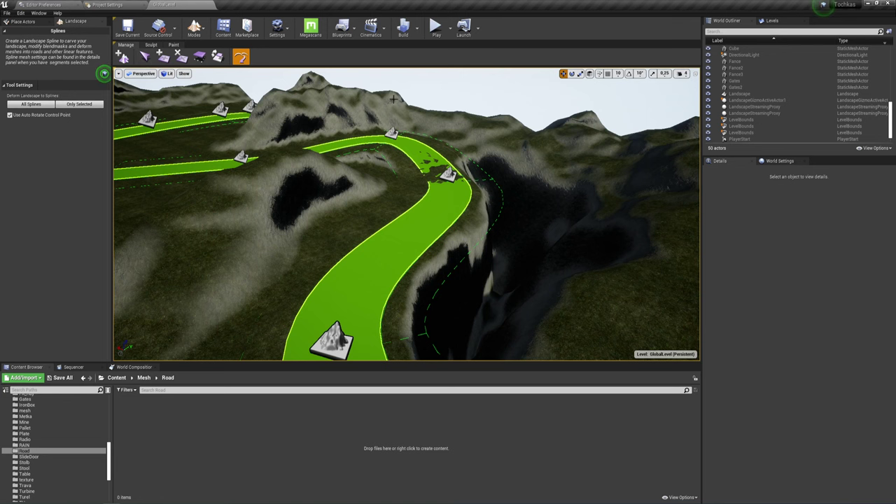
left_click(448, 175)
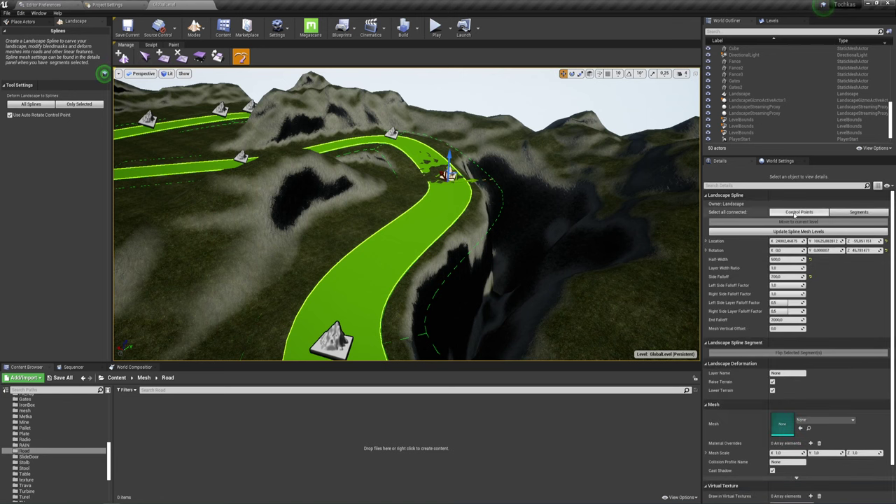
right_click_drag(448, 210, 420, 182)
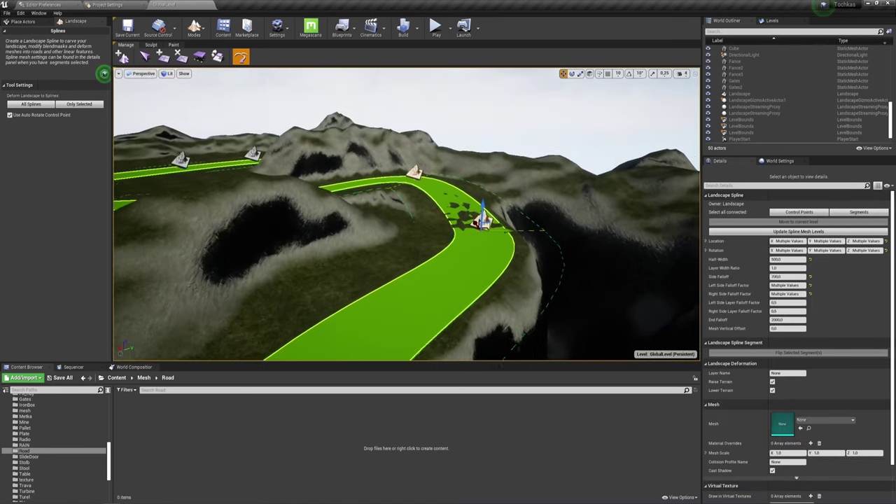
mouse_move(447, 210)
right_mouse_down()
mouse_move(425, 235)
mouse_move(448, 210)
mouse_move(435, 178)
right_mouse_up()
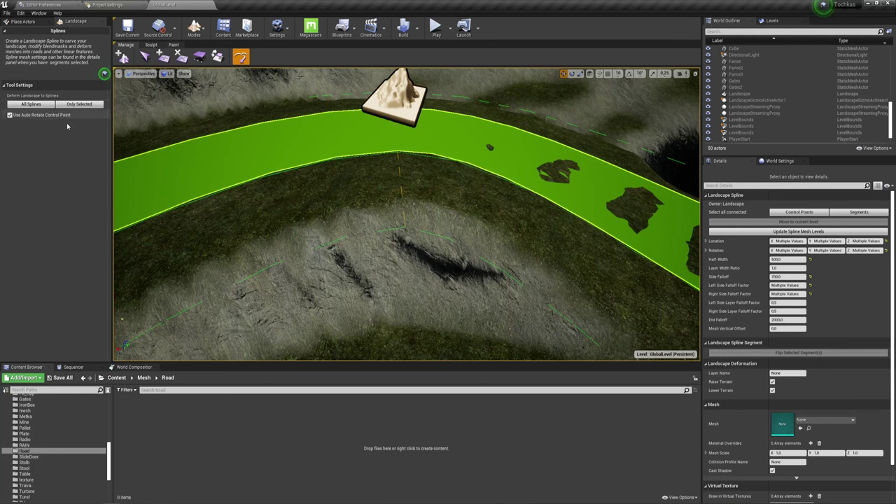
right_click_drag(448, 210, 448, 210)
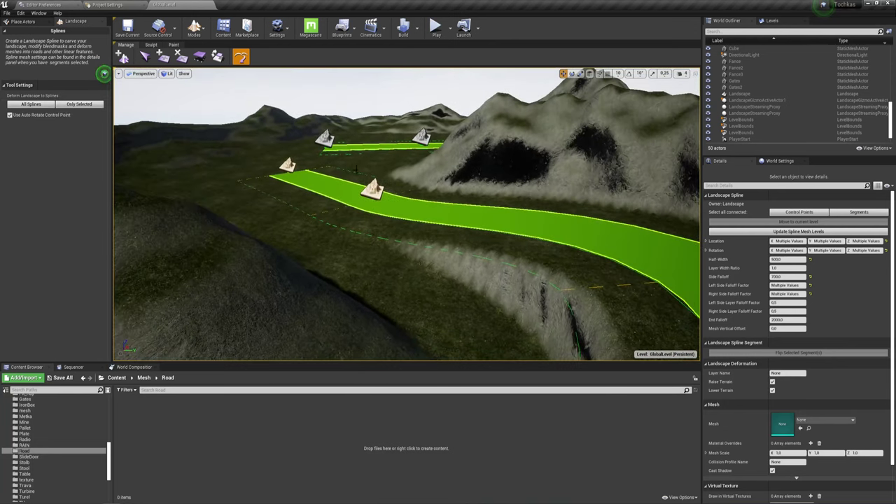
left_click(372, 189)
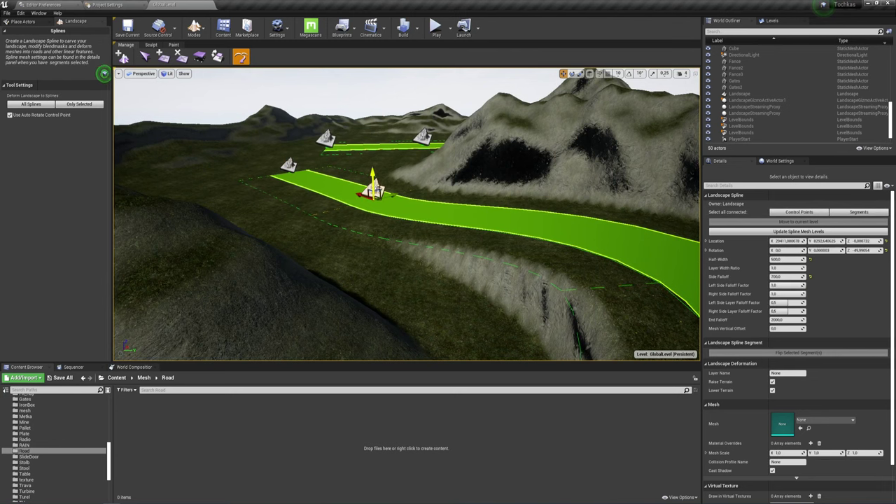
Select all connected road spline segments and survey the hills.
left_click(854, 214)
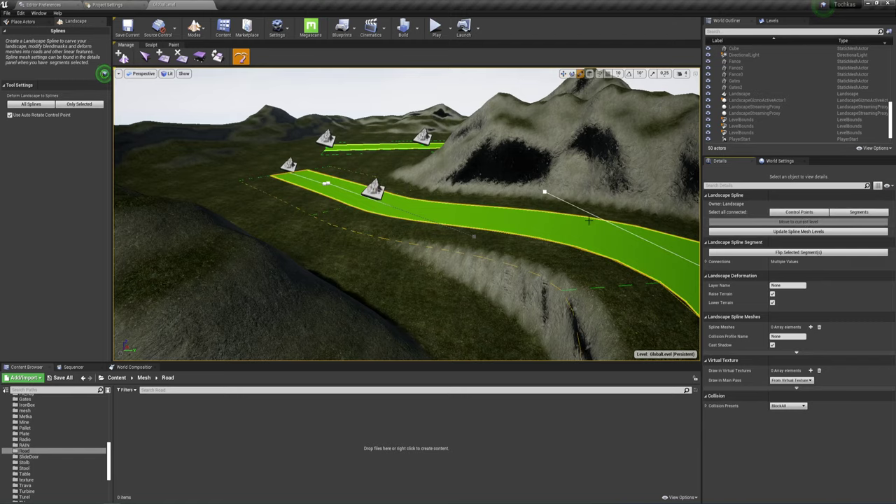
right_click_drag(590, 220, 546, 224)
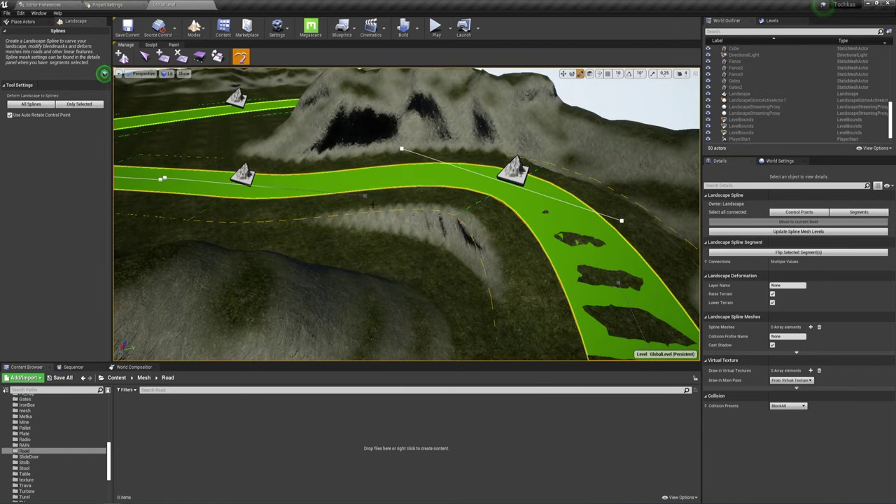
right_click_drag(312, 180, 312, 231)
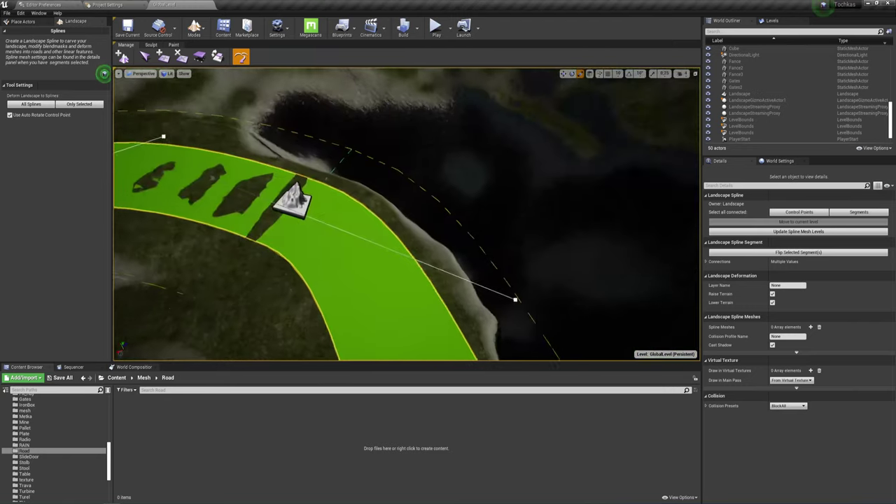
right_click_drag(406, 213, 455, 203)
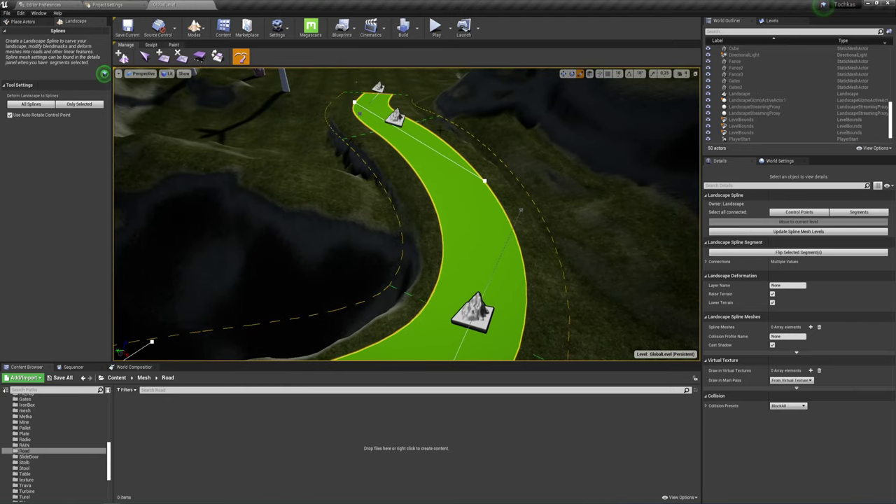
mouse_move(483, 282)
right_mouse_down()
mouse_move(483, 238)
mouse_move(471, 230)
right_mouse_up()
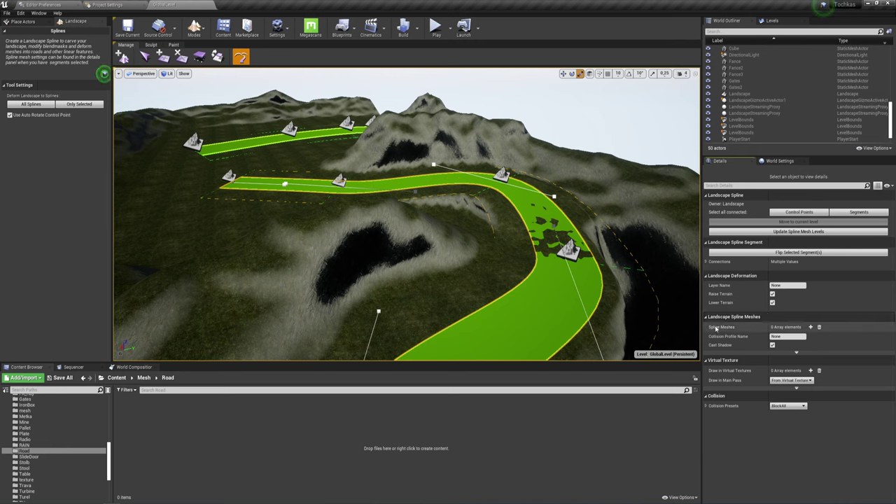
Add and expand an empty Spline Meshes element 0 on the road segments.
left_click(811, 326)
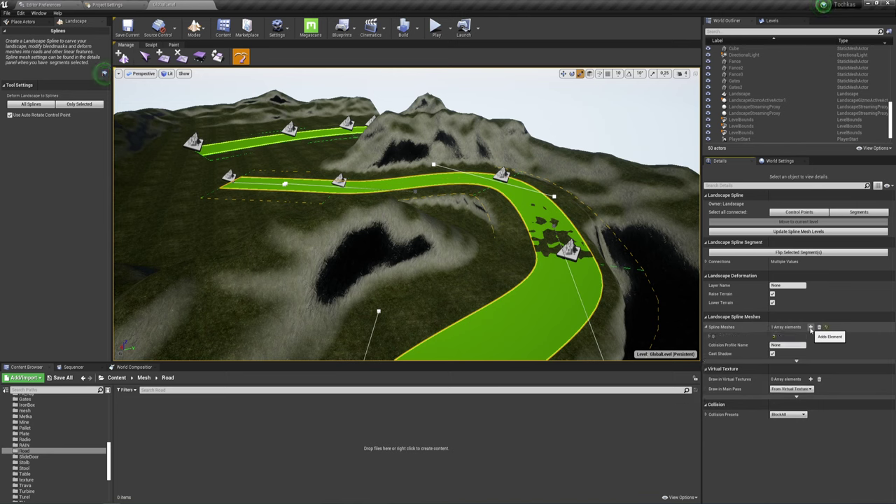
left_click(710, 336)
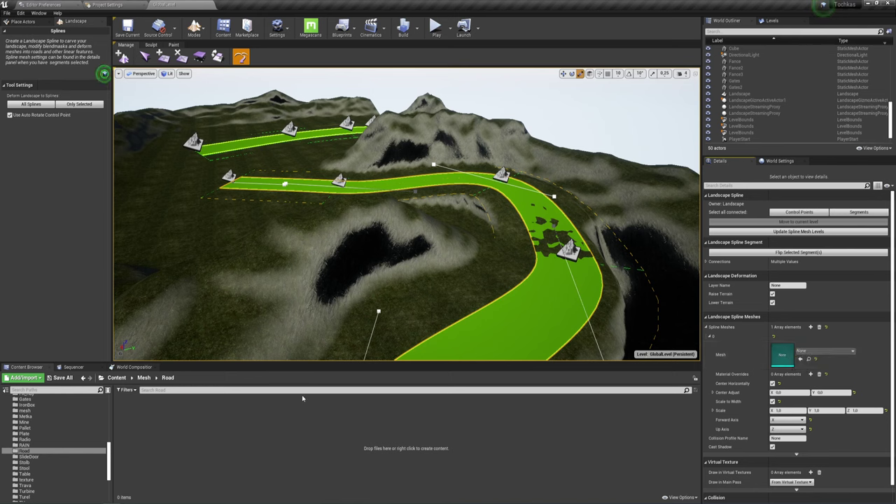
right_click(220, 423)
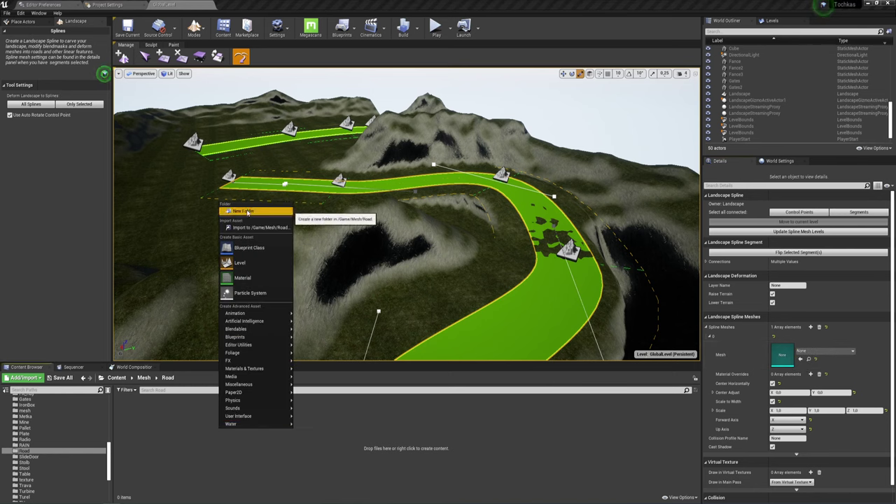
mouse_move(252, 337)
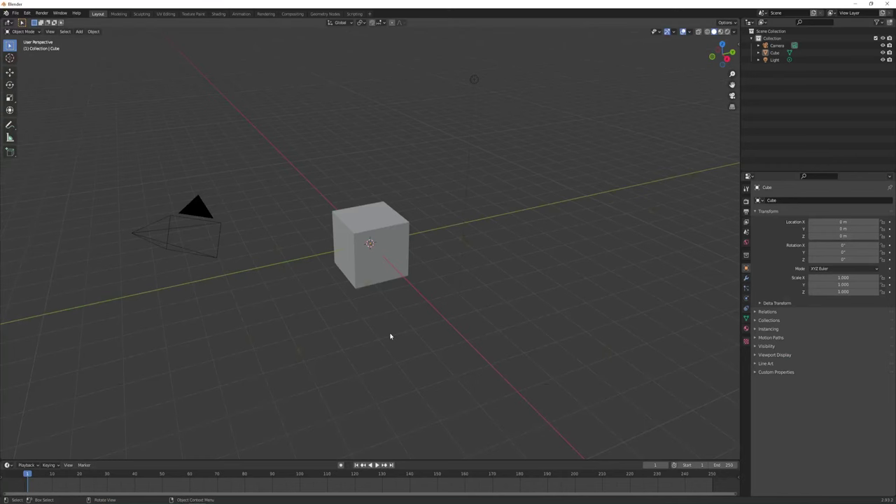
Delete Blender's default camera, light and cube.
left_click_drag(142, 151, 236, 252)
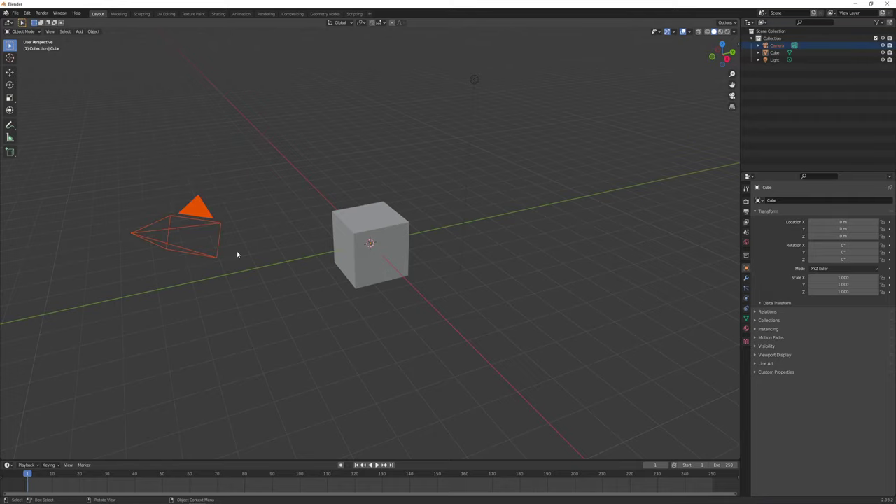
key("Delete")
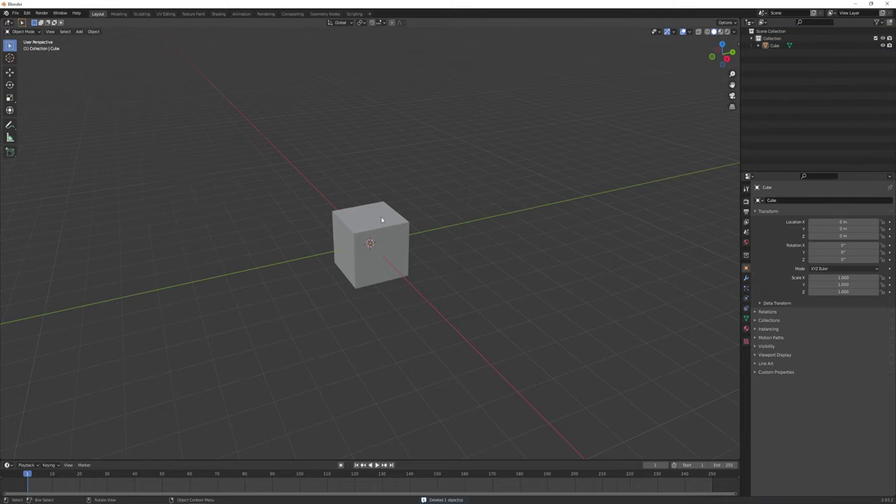
left_click(381, 220)
key("ctrl+p")
left_click(393, 288)
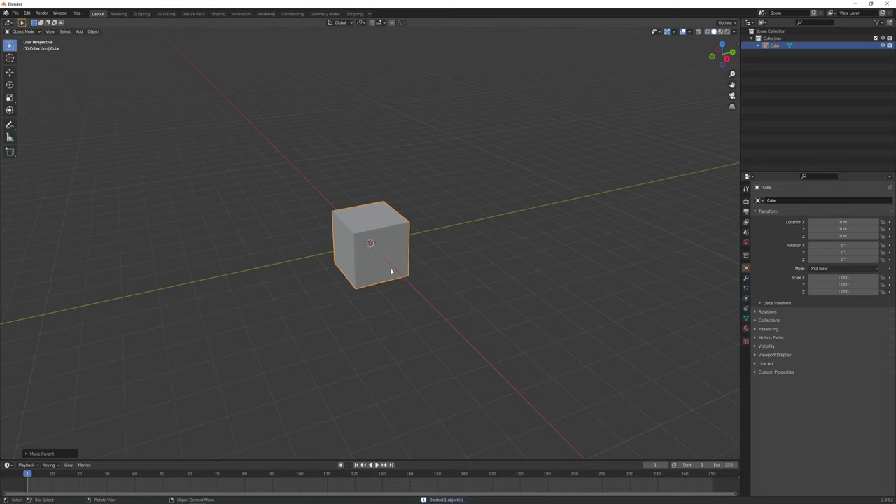
left_click(380, 245)
key("Delete")
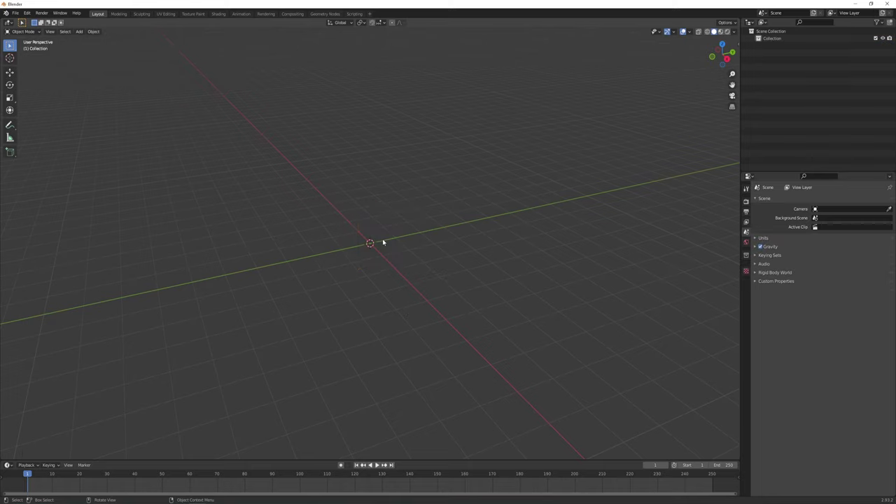
key("shift+a")
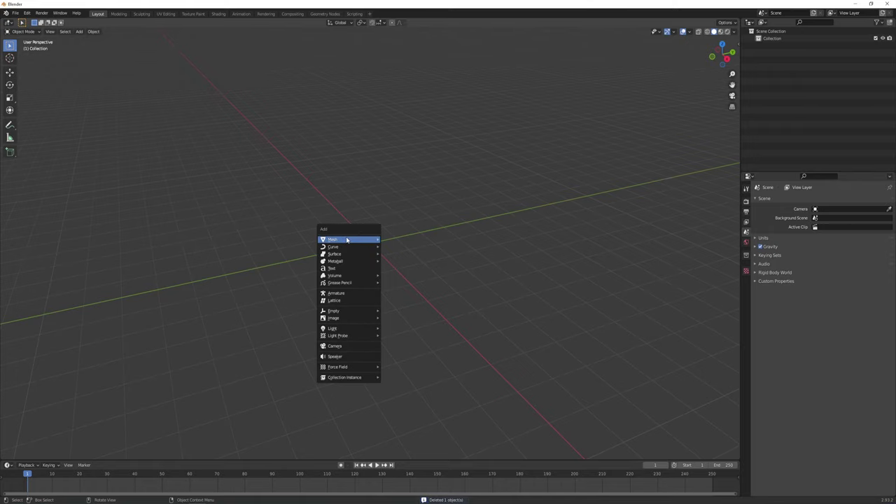
Add a mesh plane at the scene origin.
mouse_move(348, 240)
left_click(396, 242)
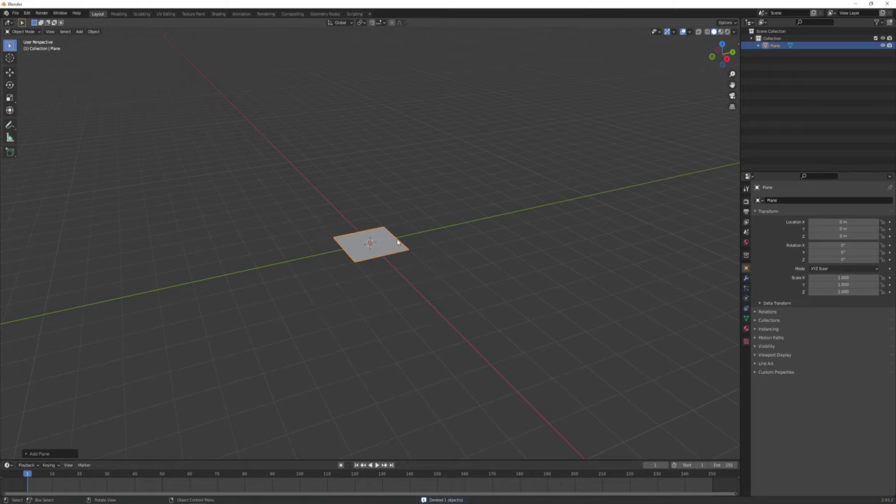
right_click(386, 260)
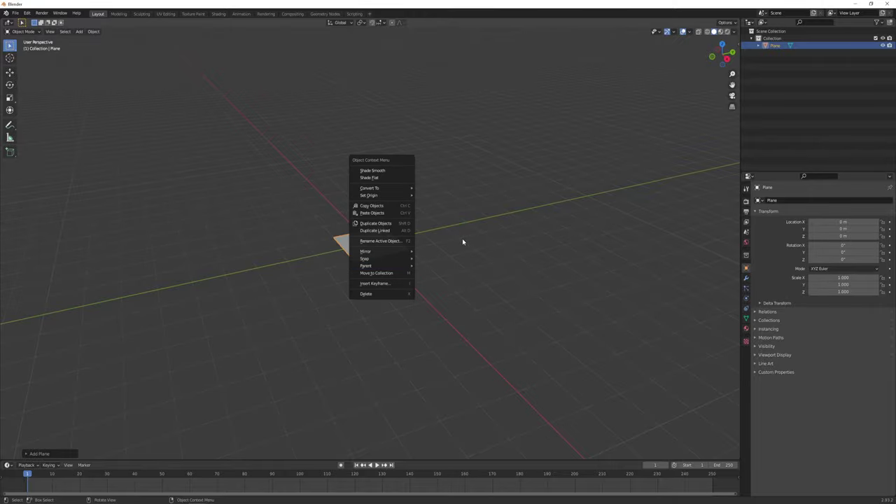
middle_click_drag(455, 238, 436, 296)
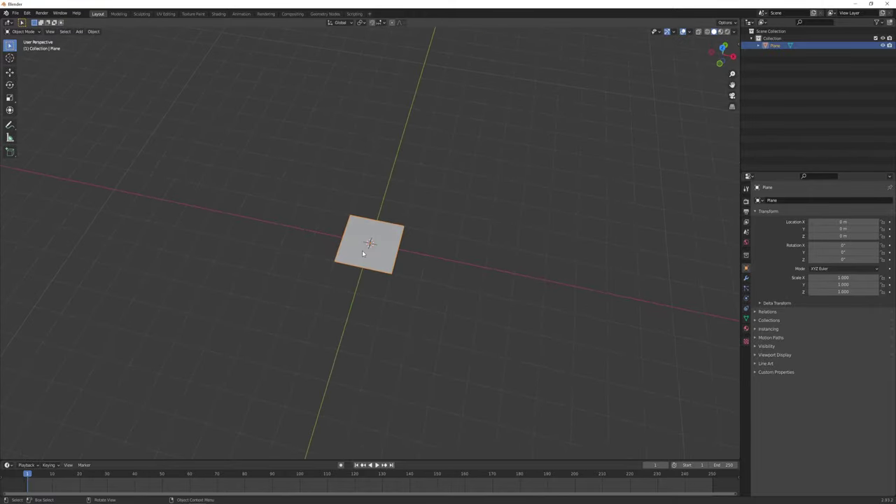
In Edit Mode, stretch the plane along X into a long strip and deselect everything.
key("Tab")
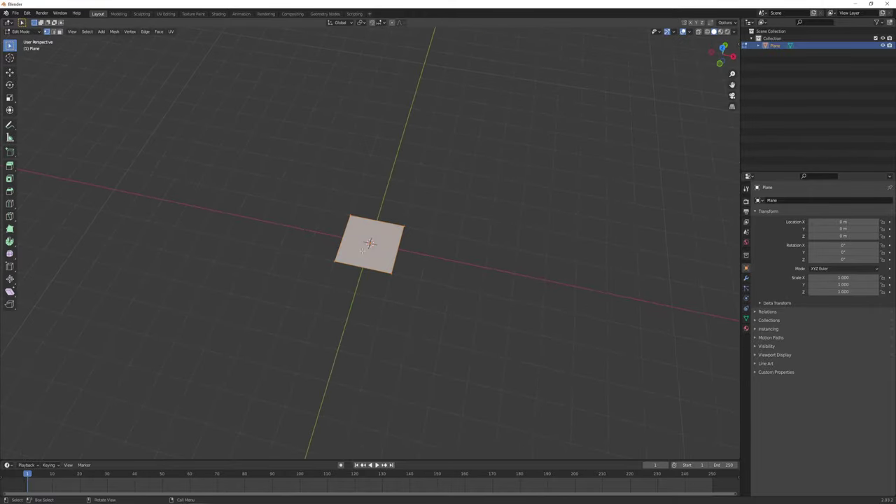
key("s")
key("x")
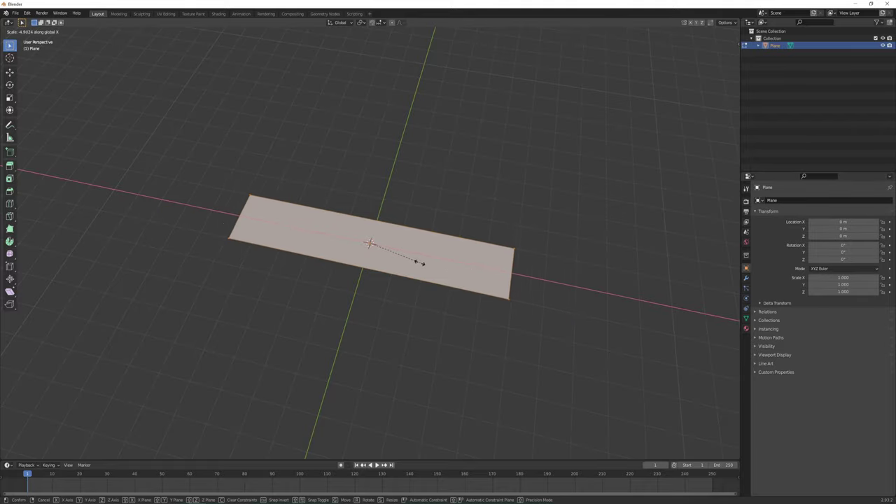
left_click(399, 259)
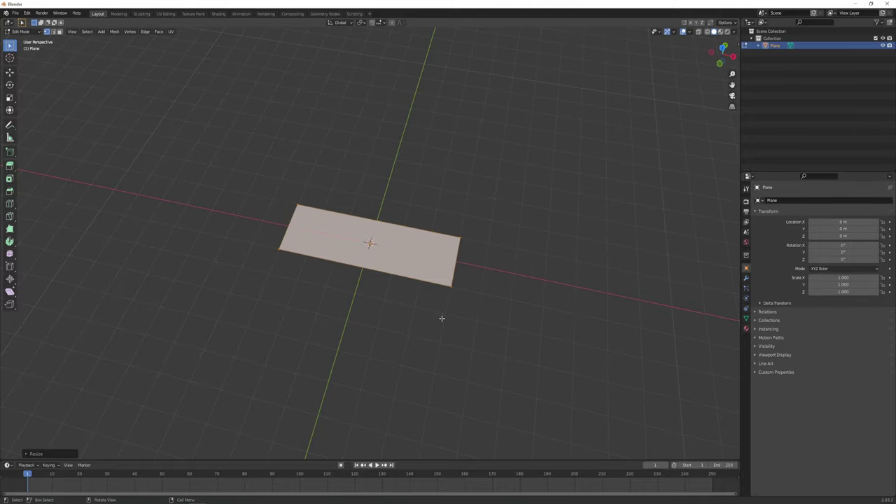
middle_click_drag(442, 318, 427, 288)
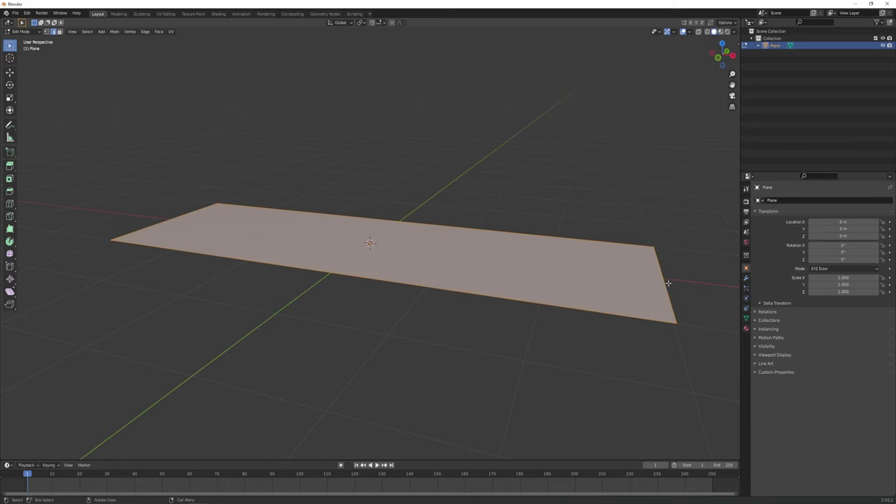
key("alt+a")
Raise the right end edge into a lip and extrude it outward and down as a curb.
key("g")
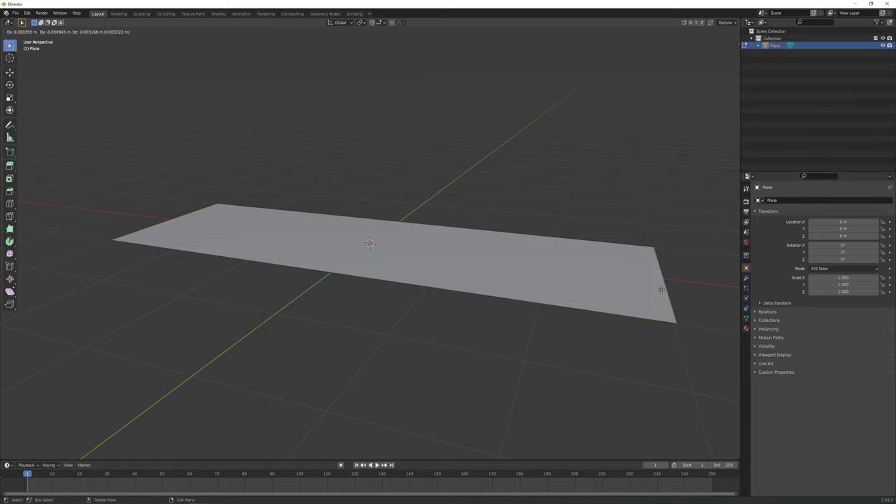
key("z")
left_click(661, 282)
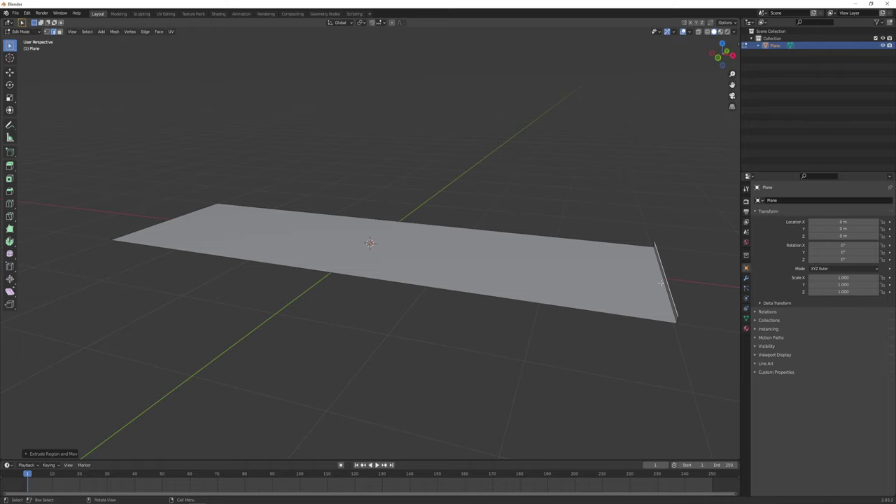
key("e")
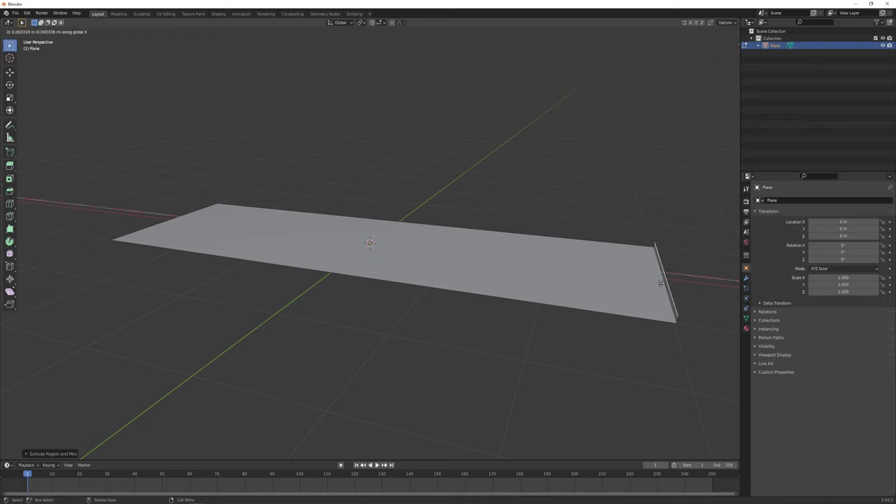
left_click(673, 285)
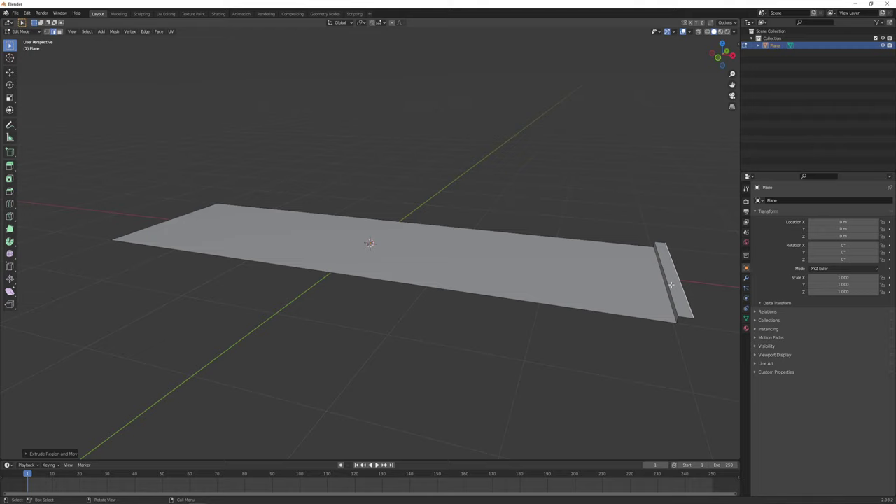
key("e")
key("z")
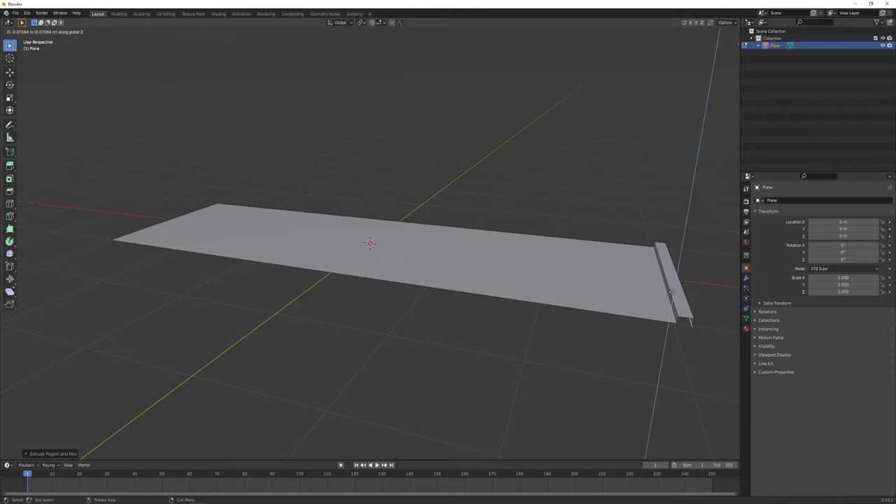
left_click(671, 292)
Select the whole mesh and raise it slightly along Z.
middle_click_drag(312, 301, 269, 253)
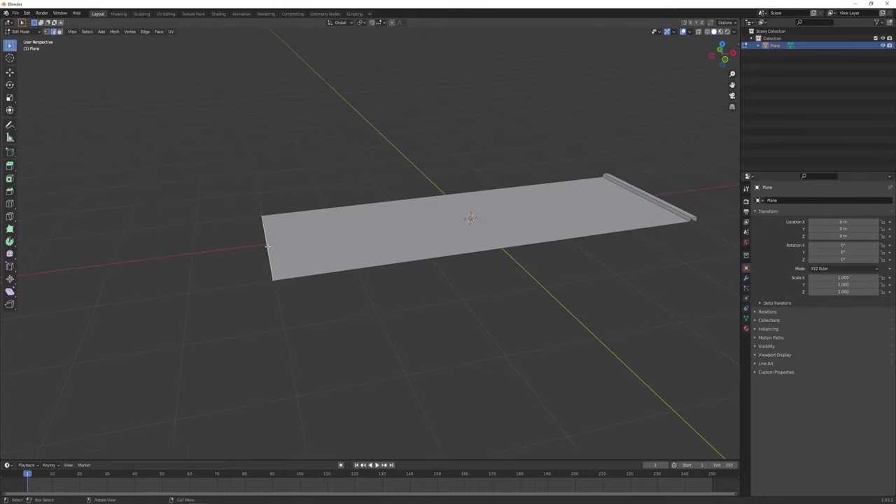
mouse_move(314, 257)
middle_mouse_down()
mouse_move(469, 267)
mouse_move(367, 288)
middle_mouse_up()
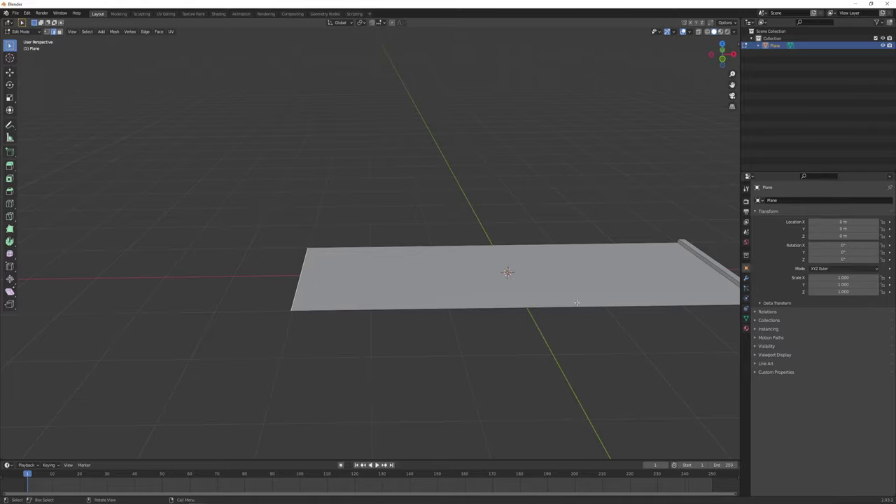
mouse_move(576, 303)
middle_mouse_down()
mouse_move(501, 264)
mouse_move(516, 281)
middle_mouse_up()
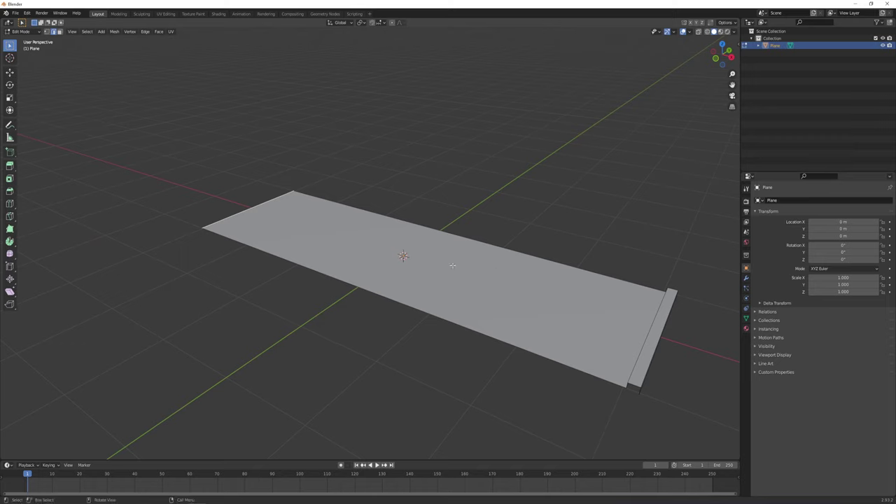
key("Tab")
key("Tab")
key("a")
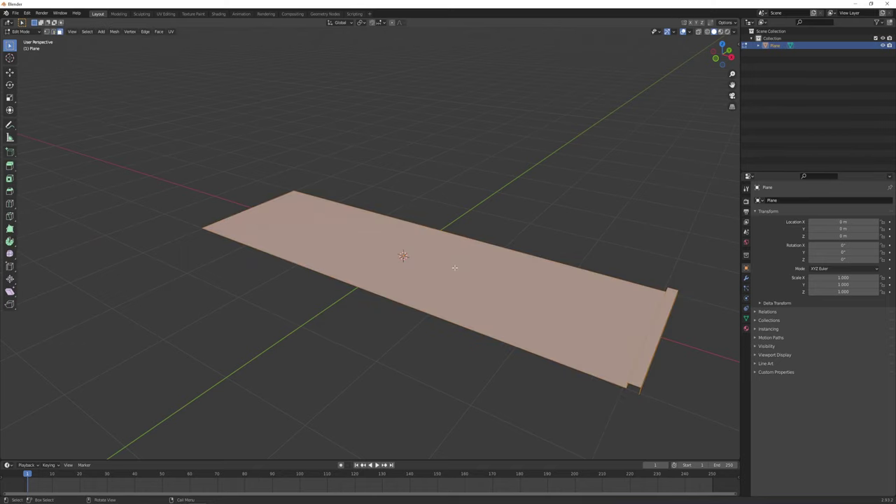
mouse_move(454, 268)
middle_mouse_down()
mouse_move(455, 294)
mouse_move(458, 283)
middle_mouse_up()
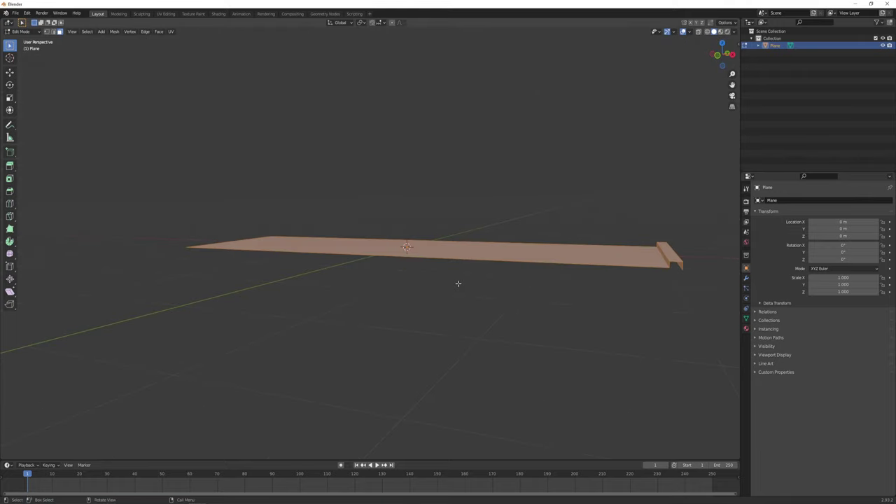
key("g")
key("z")
left_click(458, 279)
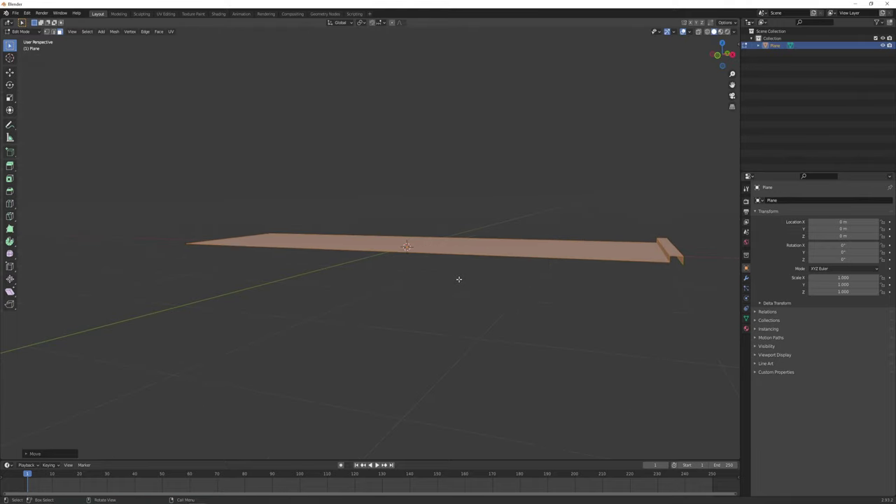
In front view, drop the curb's outer edge vertically down to the red axis.
middle_click_drag(459, 280, 500, 310)
key("alt+a")
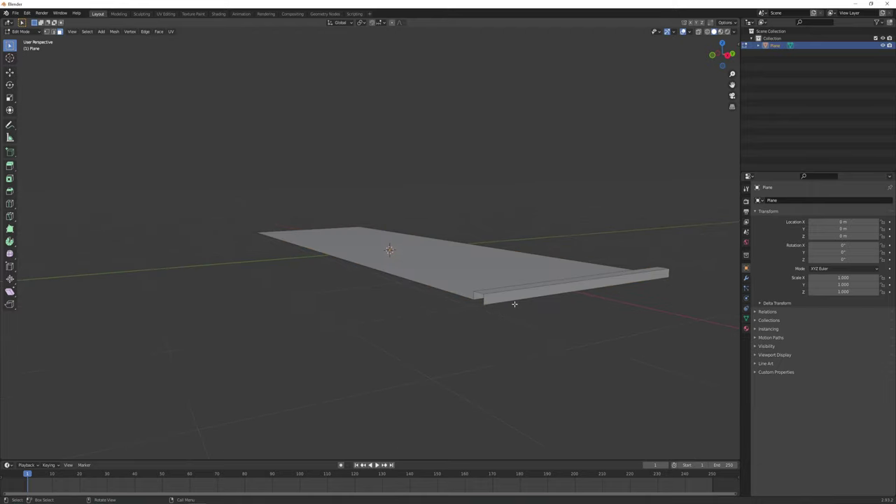
left_click(516, 298)
key("2")
key("KP_1")
scroll(647, 238, "up", 3)
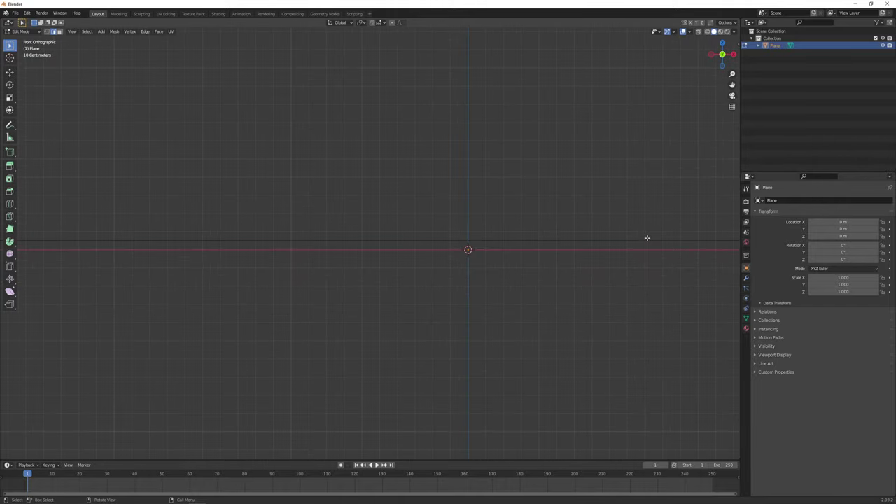
middle_click_drag(646, 238, 416, 269, "shift")
scroll(552, 256, "up", 2)
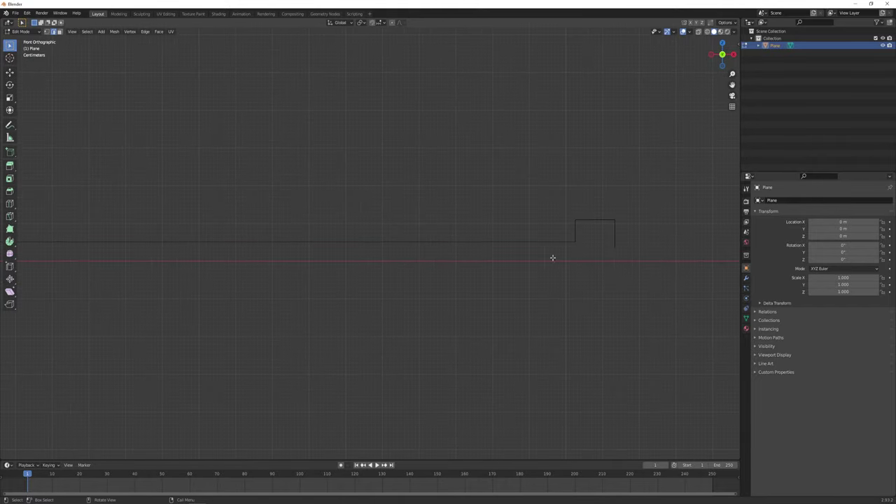
scroll(510, 275, "up", 2)
key("g")
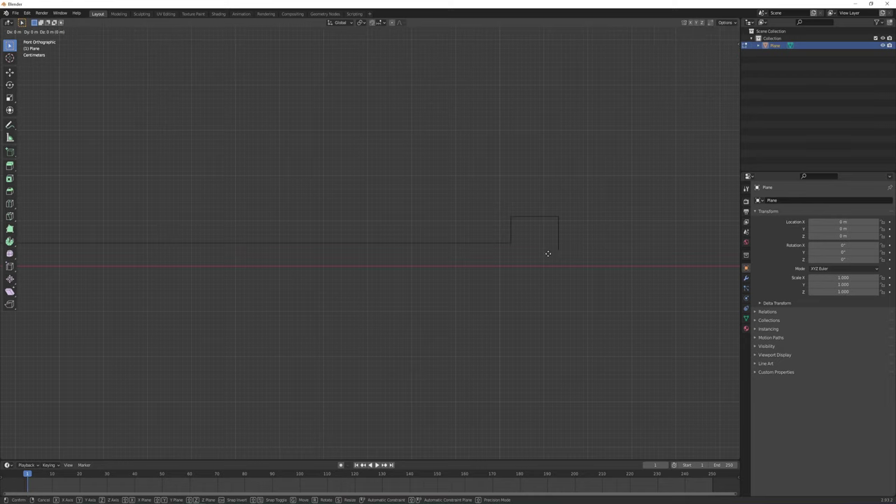
key("z")
left_click(549, 266)
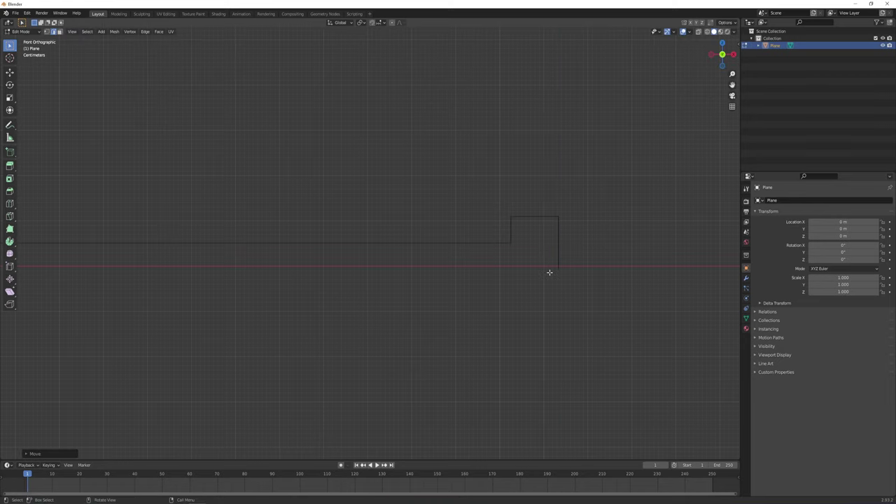
Slant the curb by moving its outer edge along X.
scroll(554, 267, "down", 5)
mouse_move(417, 273)
middle_mouse_down()
mouse_move(389, 284)
mouse_move(441, 296)
middle_mouse_up()
key("g")
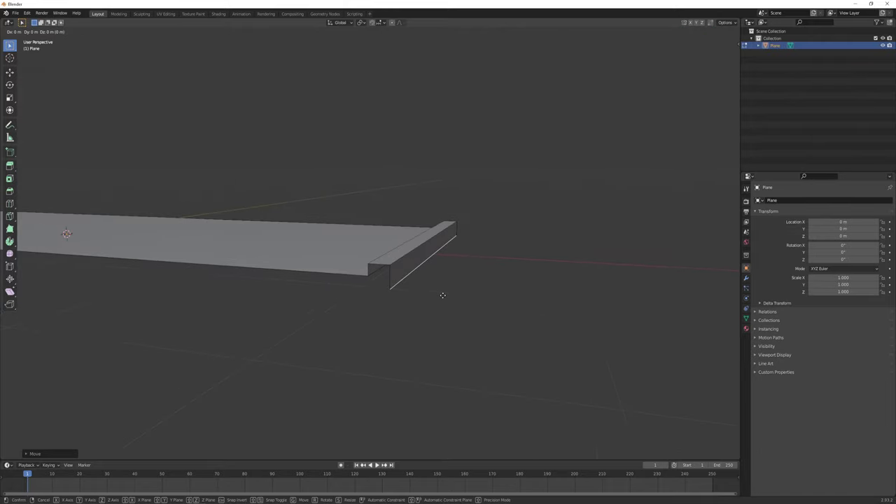
key("x")
left_click(453, 296)
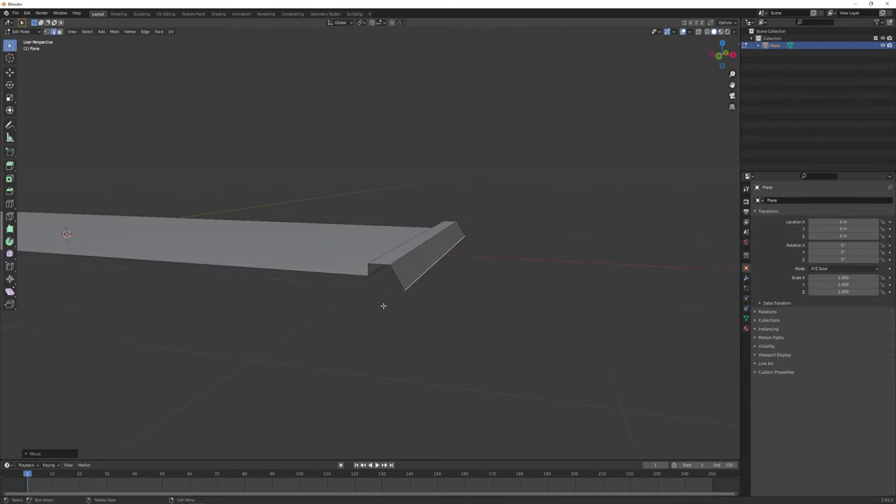
mouse_move(383, 304)
middle_mouse_down()
mouse_move(464, 263)
mouse_move(371, 249)
mouse_move(329, 278)
mouse_move(461, 236)
middle_mouse_up()
mouse_move(428, 233)
middle_mouse_down()
mouse_move(273, 226)
mouse_move(264, 235)
middle_mouse_up()
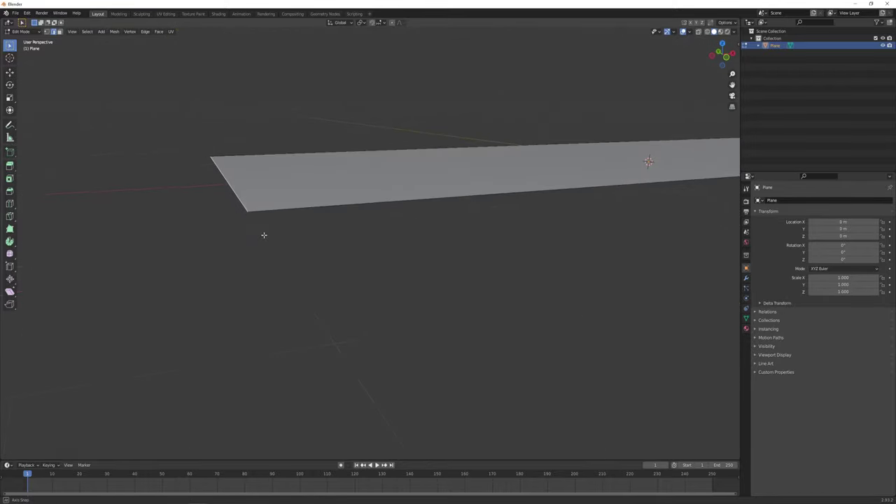
Extrude the strip's left edge outward and downward to start the matching curb.
key("e")
key("z")
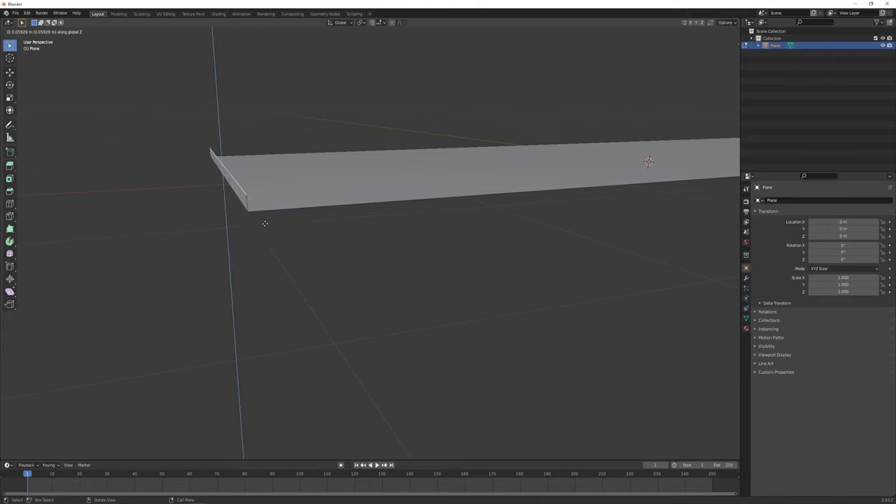
key("x")
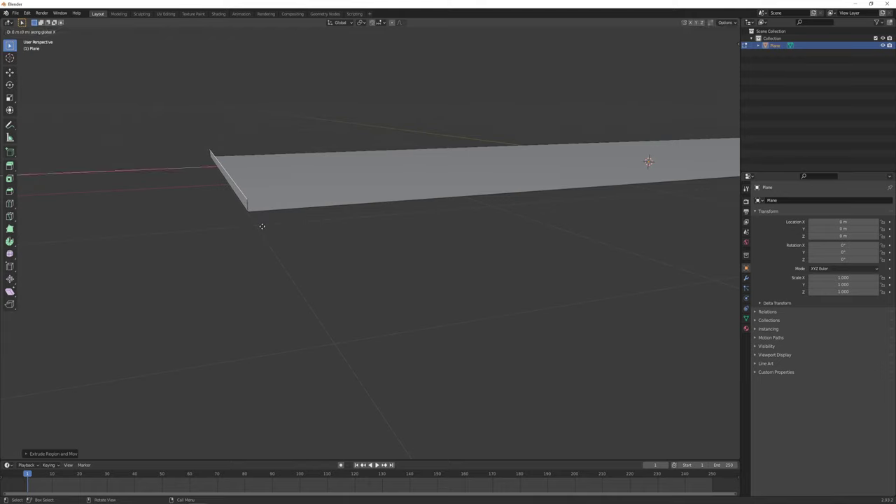
left_click(247, 228)
key("e")
key("z")
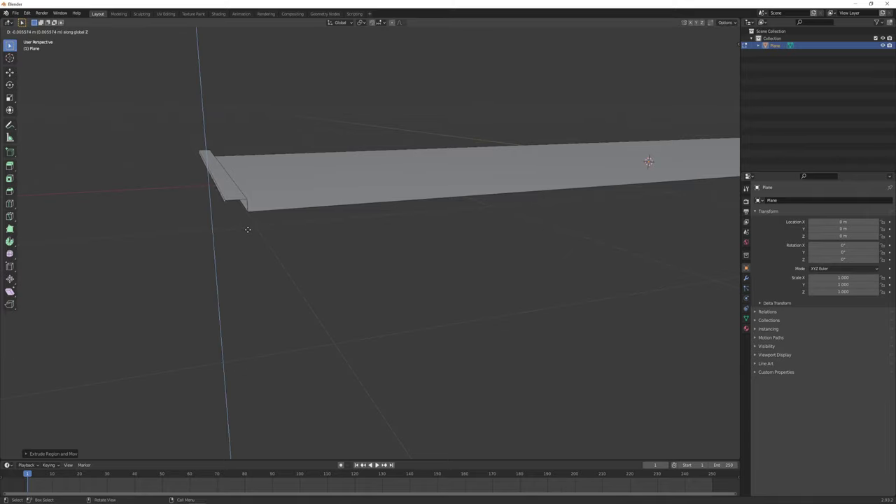
left_click(246, 242)
In front view, extrude the curb edge again and slant it along X.
key("KP_1")
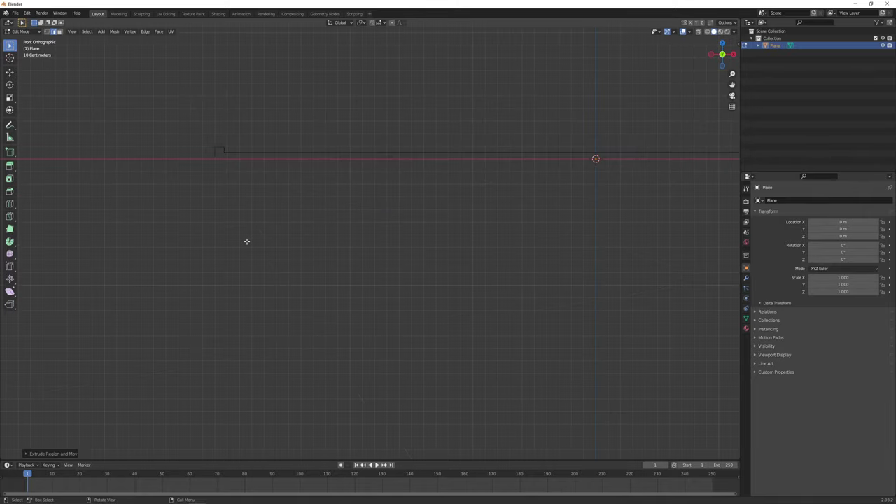
key("e")
key("z")
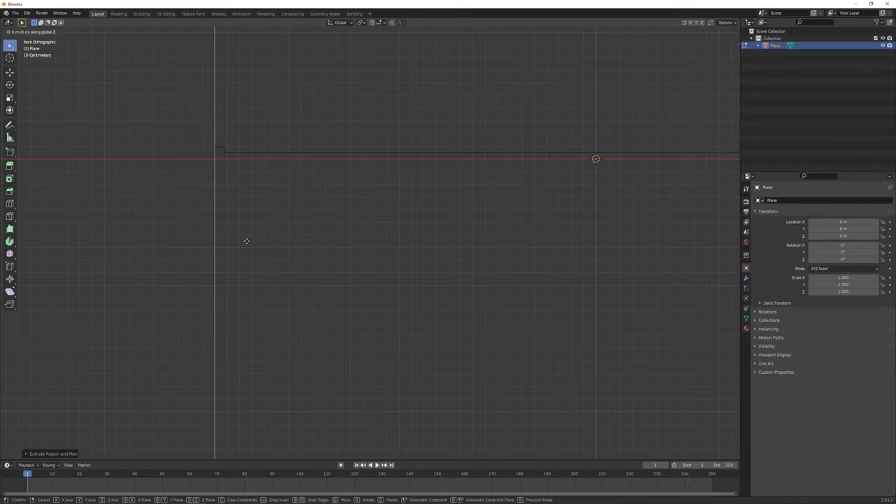
left_click(245, 243)
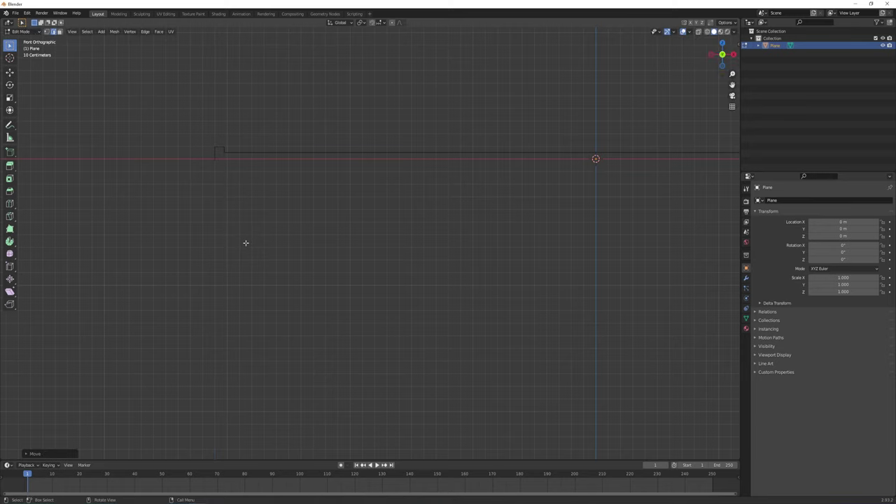
key("g")
key("x")
left_click(238, 243)
Toggle edit mode and select the road's top face.
mouse_move(410, 194)
middle_mouse_down()
mouse_move(377, 173)
mouse_move(437, 208)
middle_mouse_up()
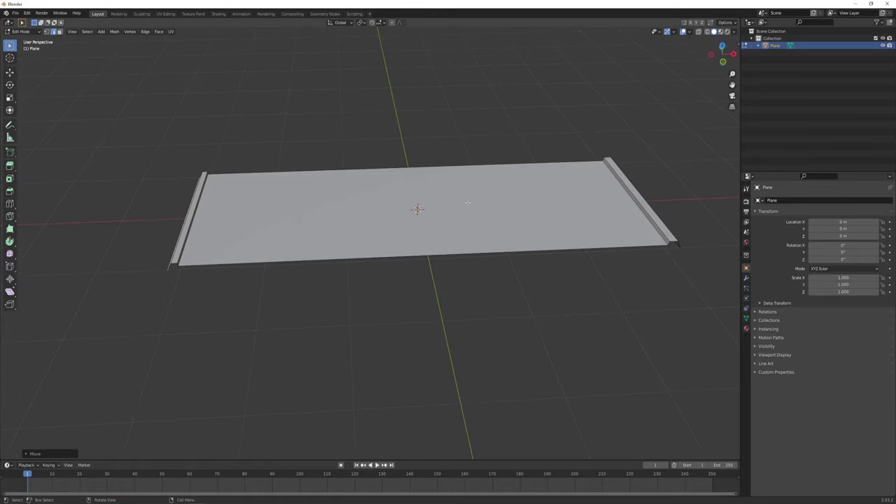
key("Tab")
key("Tab")
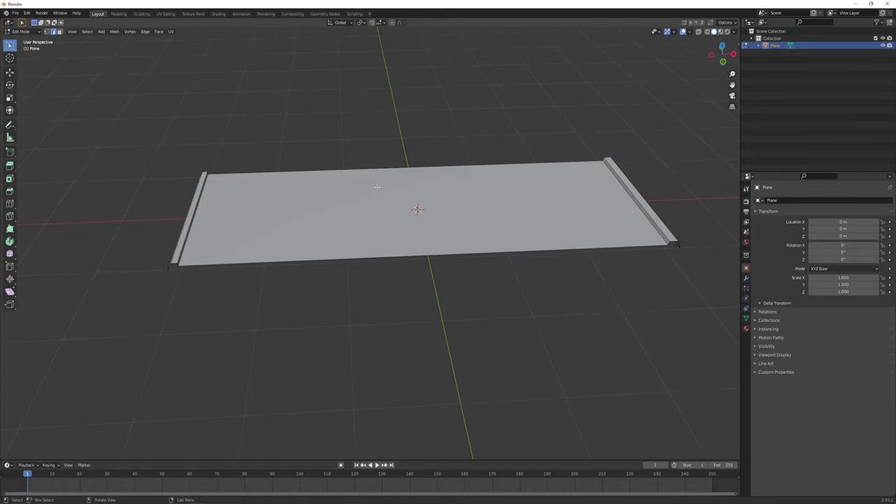
left_click(285, 195)
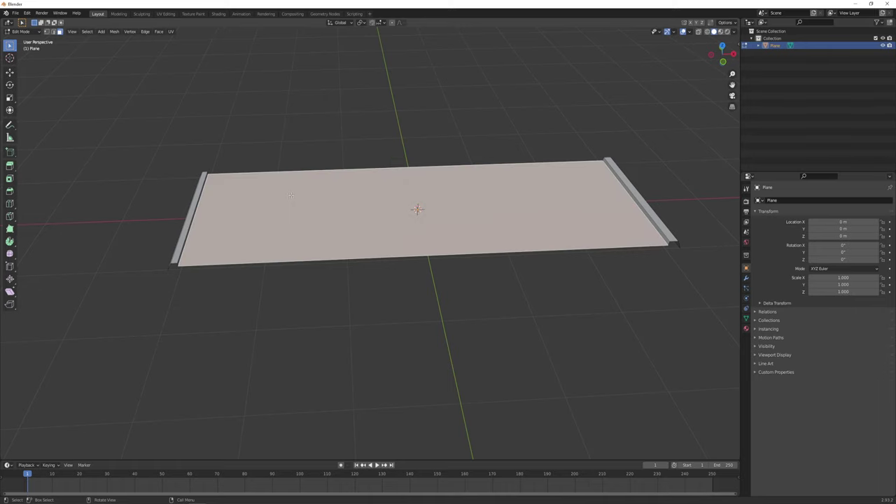
Select all the road mesh faces, including the curb strips, in the UV Editing workspace.
key("a")
left_click(166, 14)
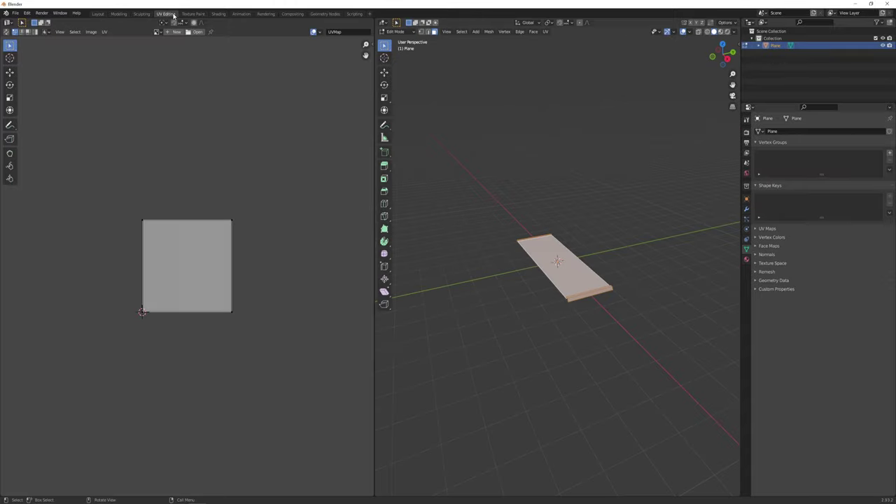
scroll(593, 274, "up", 6)
scroll(581, 293, "down", 3)
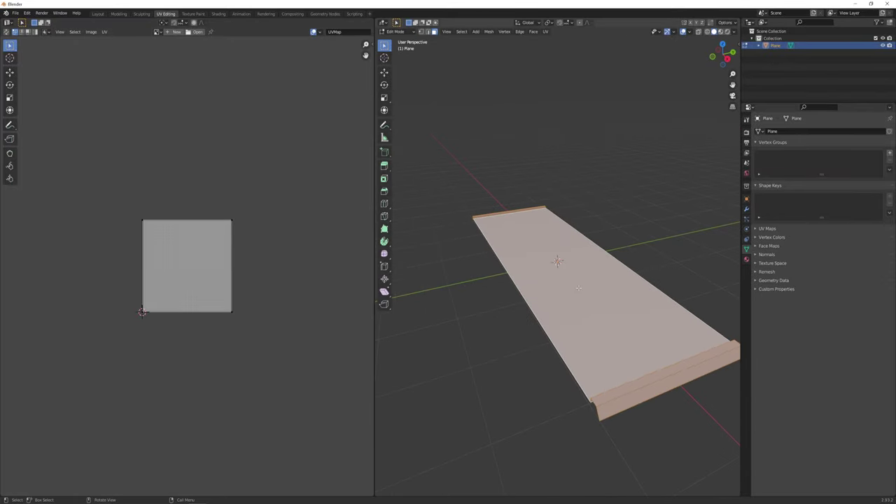
Apply all transforms to the road Plane, then return to Edit Mode.
key("Tab")
key("ctrl+a")
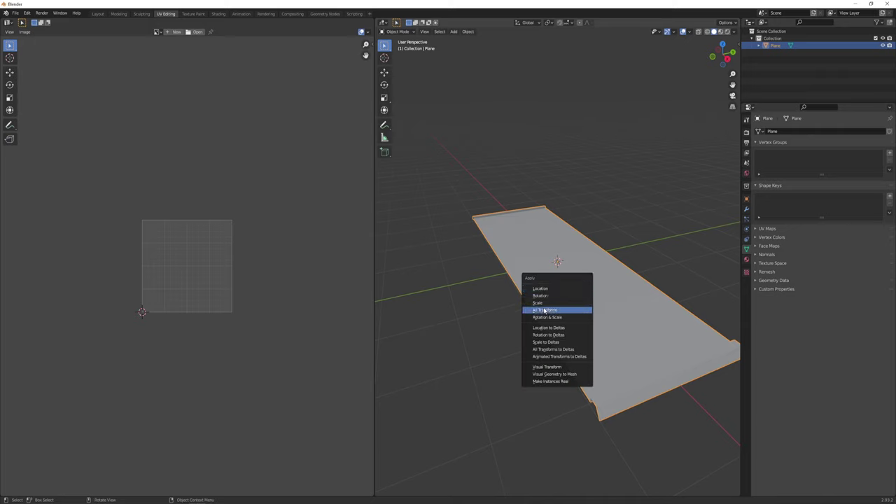
left_click(547, 310)
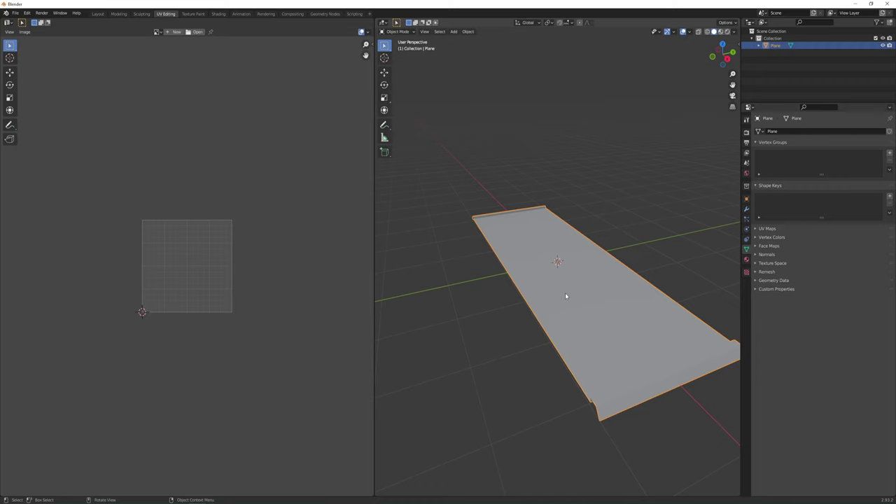
key("Tab")
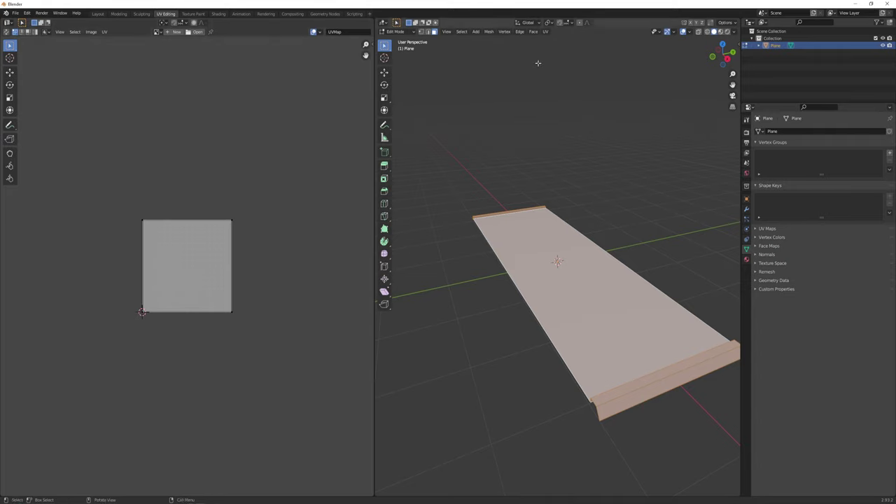
Unwrap the road mesh and select its whole UV island.
key("u")
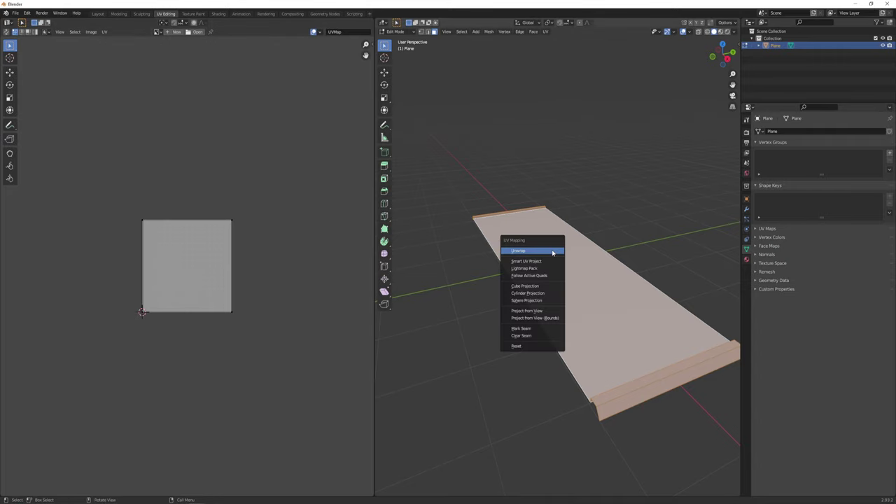
left_click(534, 251)
scroll(194, 254, "up", 4)
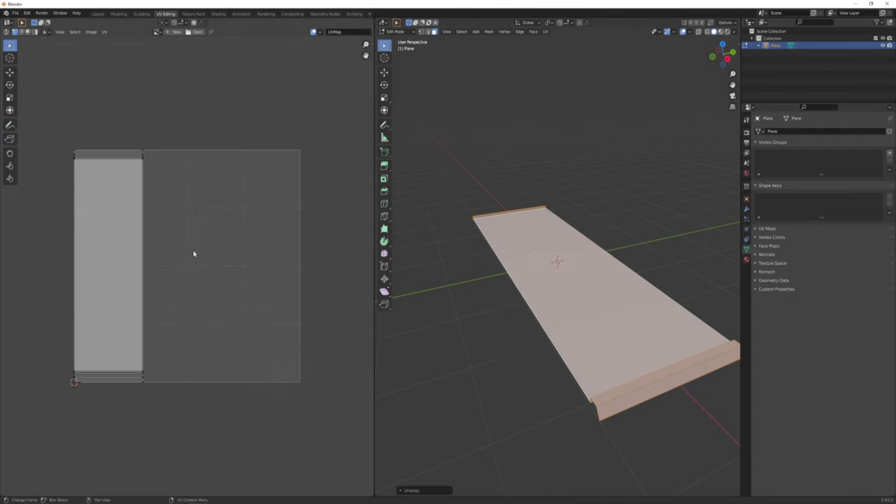
left_click_drag(160, 115, 42, 392)
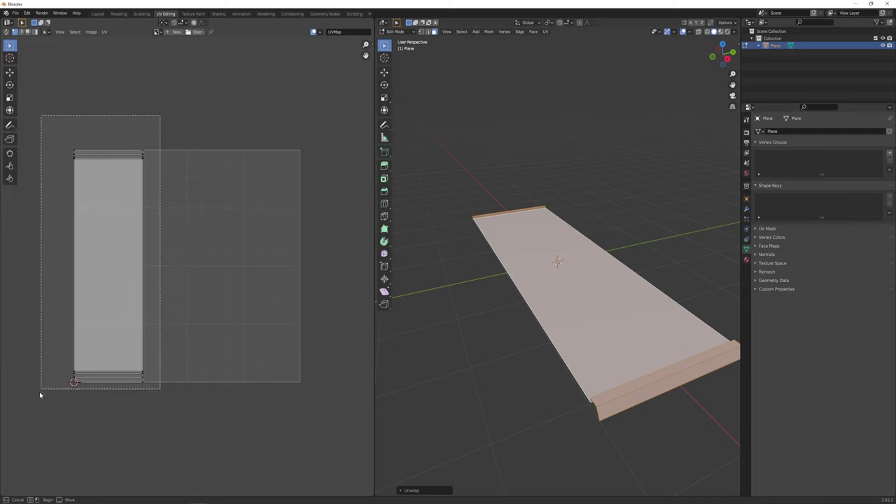
Rotate the UV island by exactly -90° so it lies horizontally.
key("r")
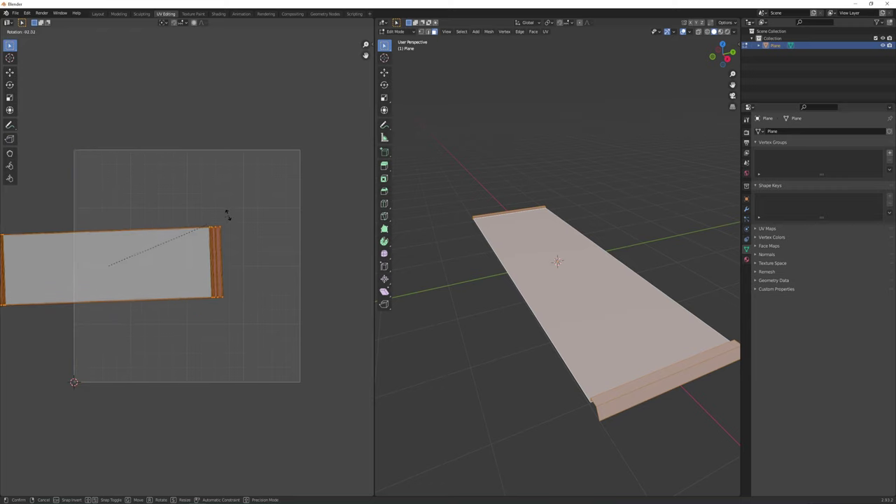
left_click(251, 286)
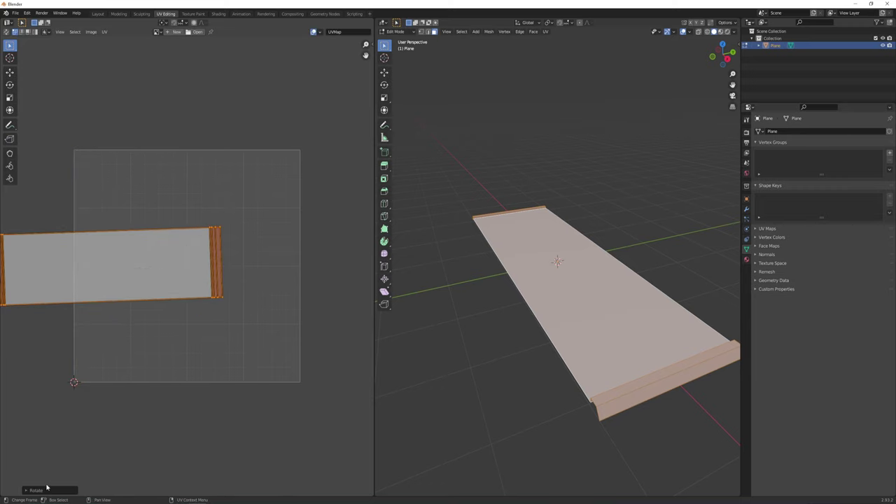
left_click(46, 490)
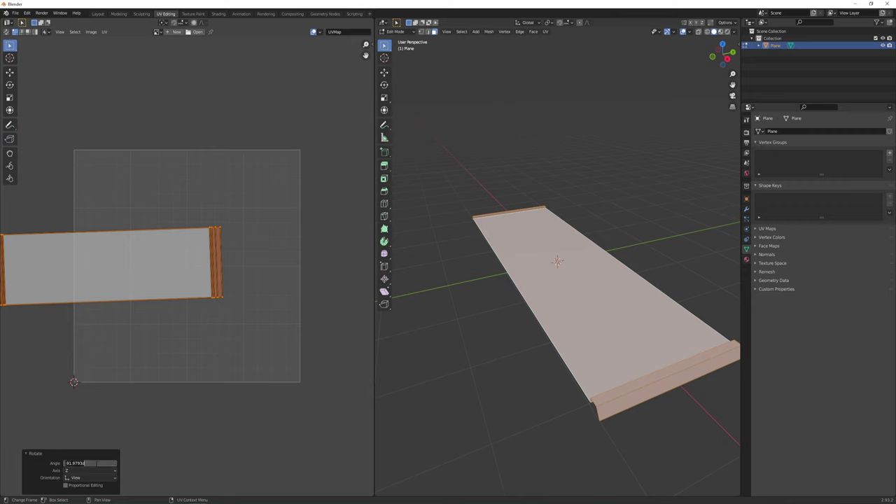
type("-90")
key("Return")
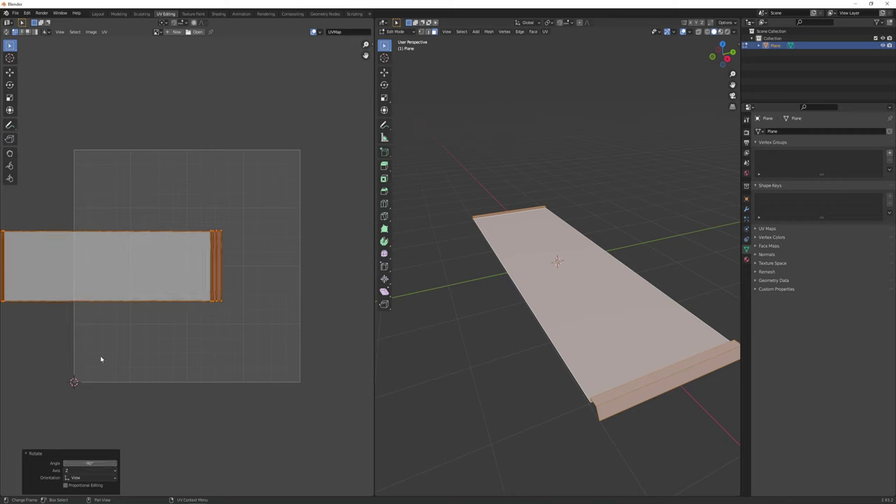
Move the UV island to the top of UV space and return to Object Mode.
key("g")
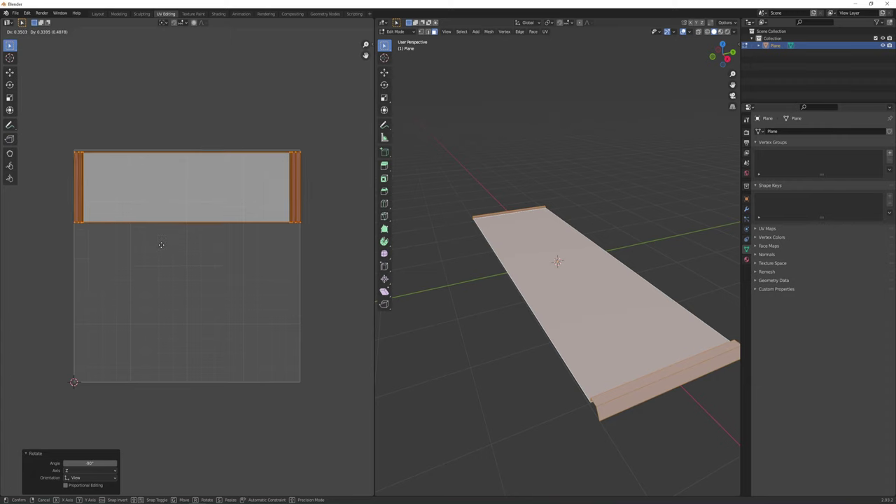
left_click(161, 247)
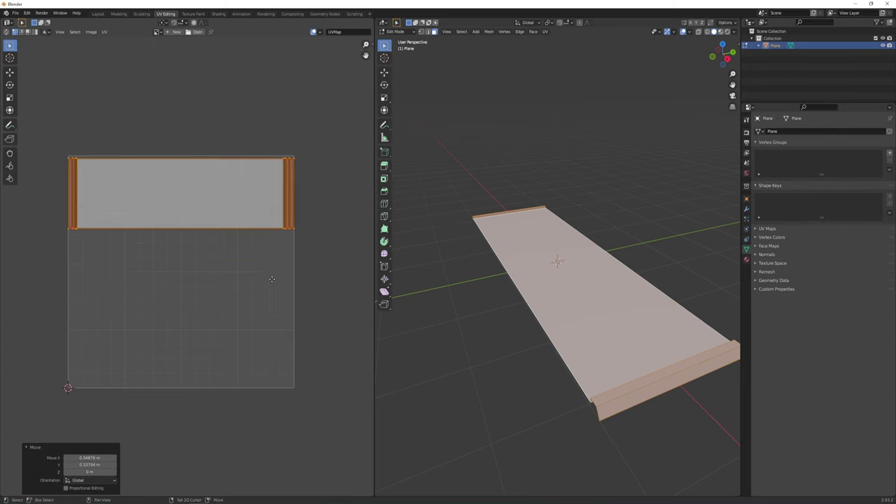
middle_click_drag(161, 263, 153, 276)
key("Tab")
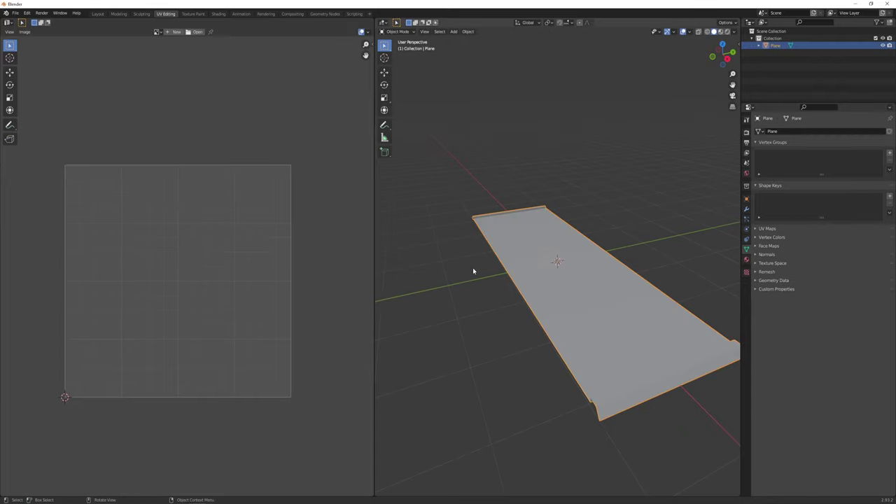
Return to the Layout workspace and look over the finished road piece.
mouse_move(472, 267)
middle_mouse_down()
mouse_move(448, 292)
mouse_move(520, 266)
middle_mouse_up()
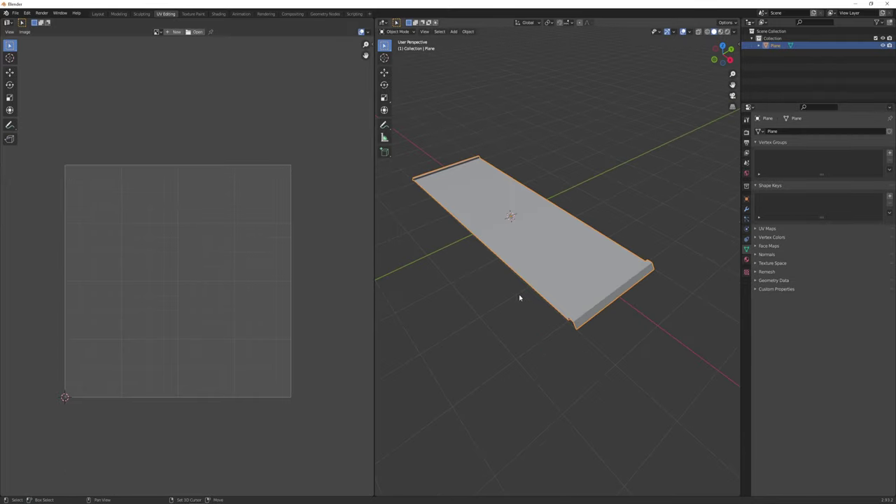
key("Tab")
key("Tab")
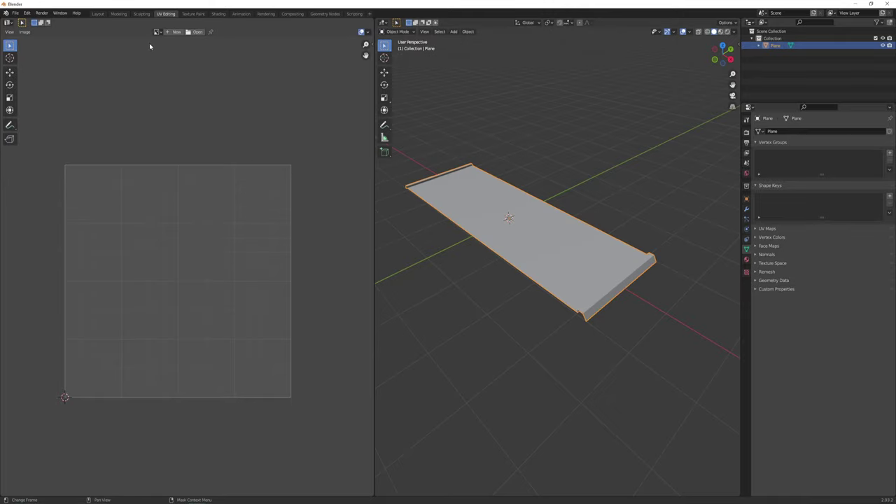
left_click(98, 13)
middle_click_drag(441, 196, 392, 182)
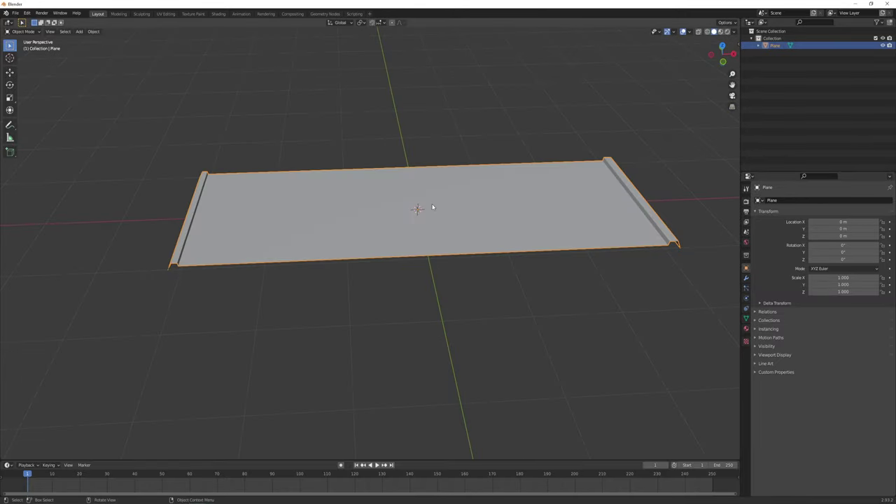
scroll(345, 167, "down", 2)
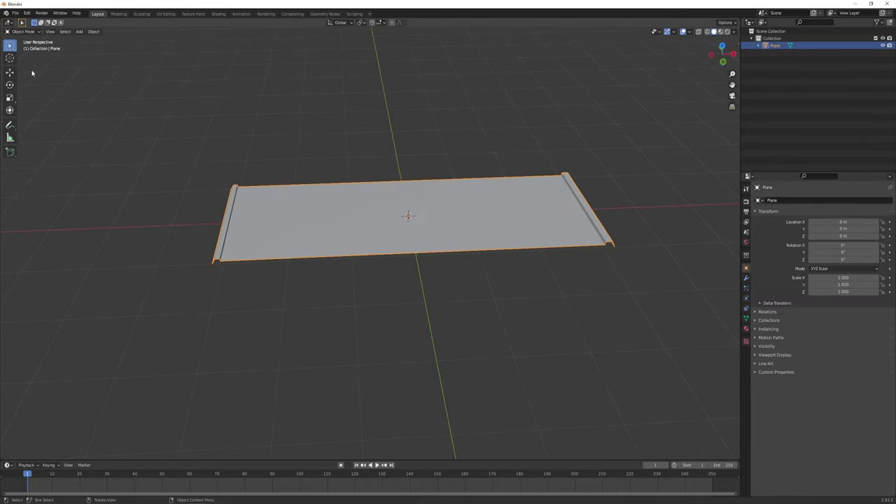
Export the Plane as FBX to the Desktop, renamed from untitled.fbx to ro.fbx.
left_click(15, 14)
mouse_move(51, 120)
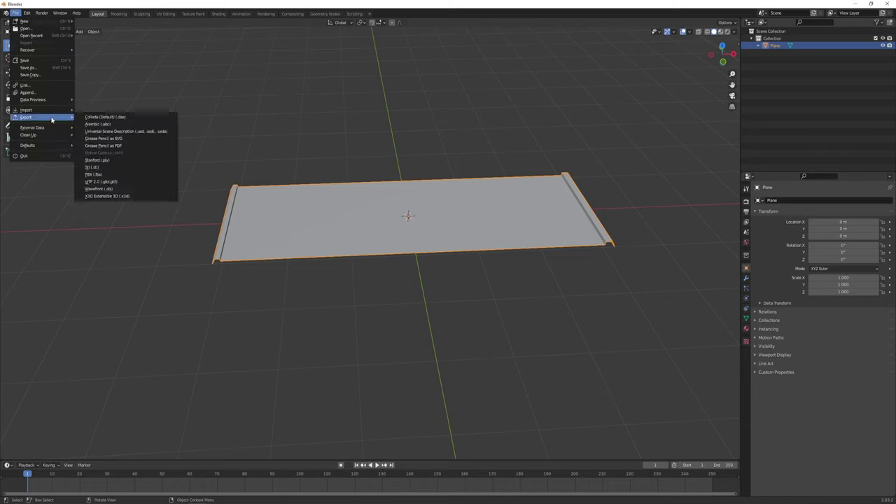
left_click(93, 174)
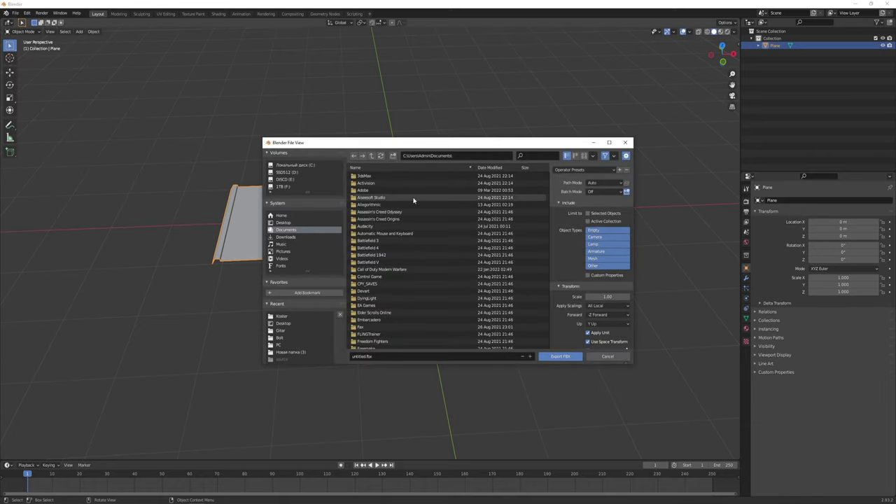
left_click(281, 223)
double_click(365, 357)
type("ro")
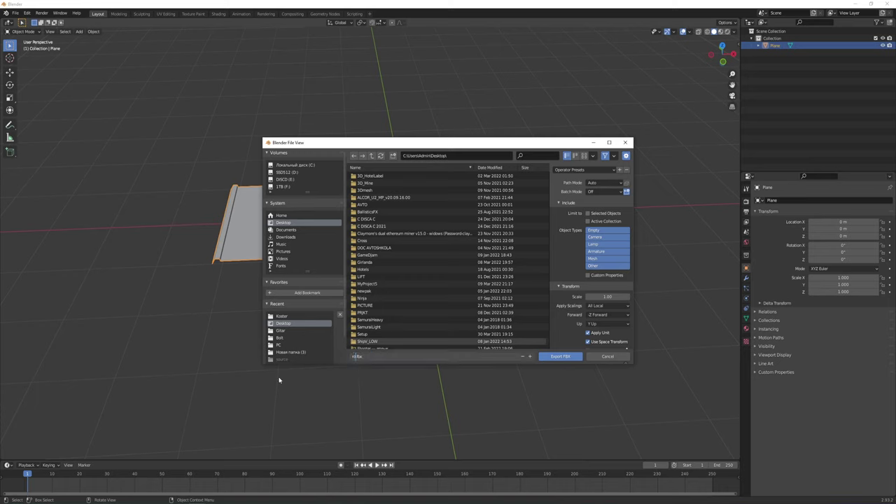
left_click(560, 356)
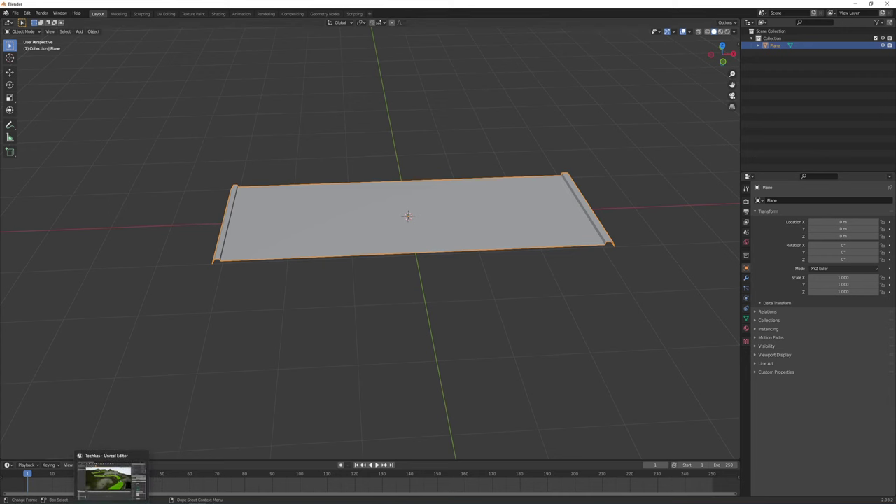
In Unreal, start an import into the /Game/Mesh/Road content folder.
left_click(115, 482)
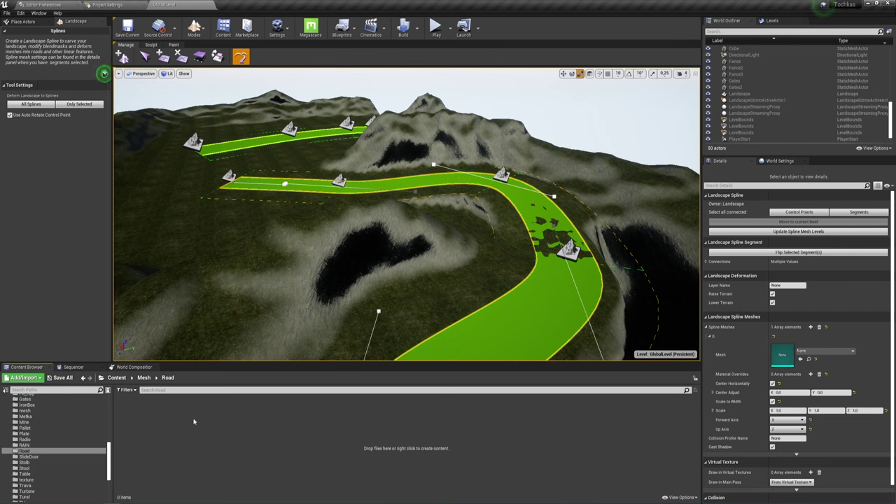
right_click(194, 421)
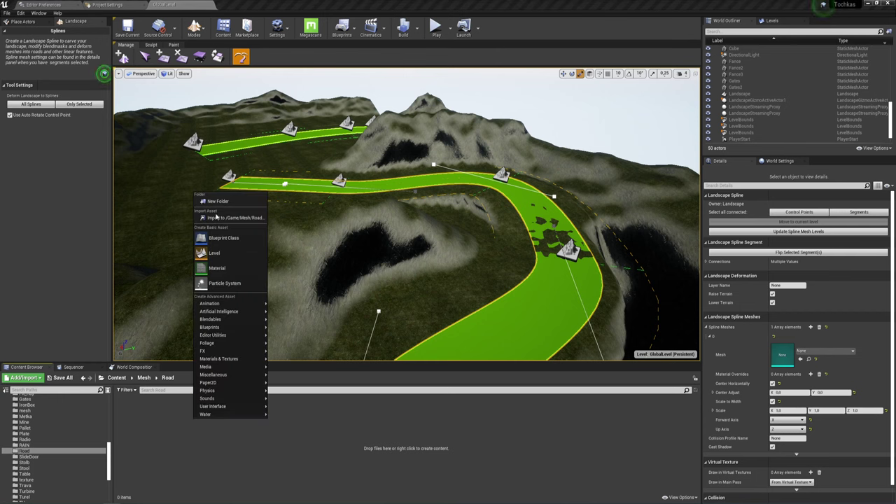
left_click(216, 217)
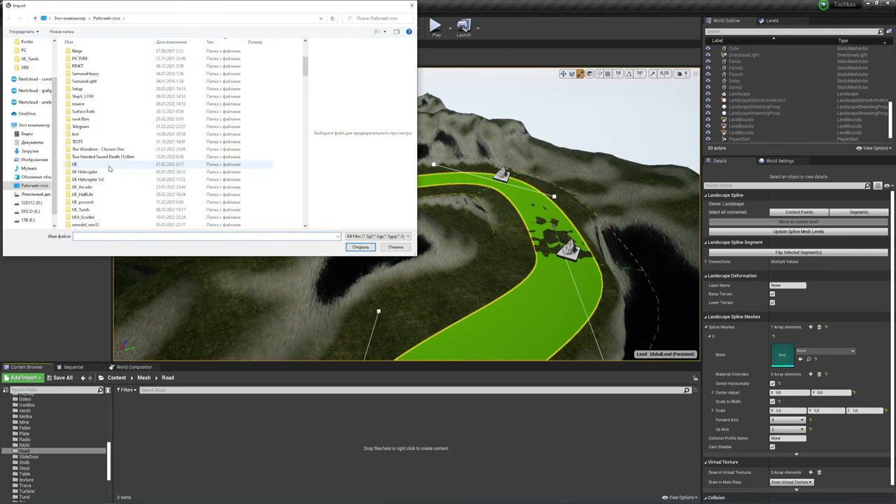
scroll(116, 164, "down", 5)
scroll(140, 151, "down", 10)
scroll(165, 136, "down", 5)
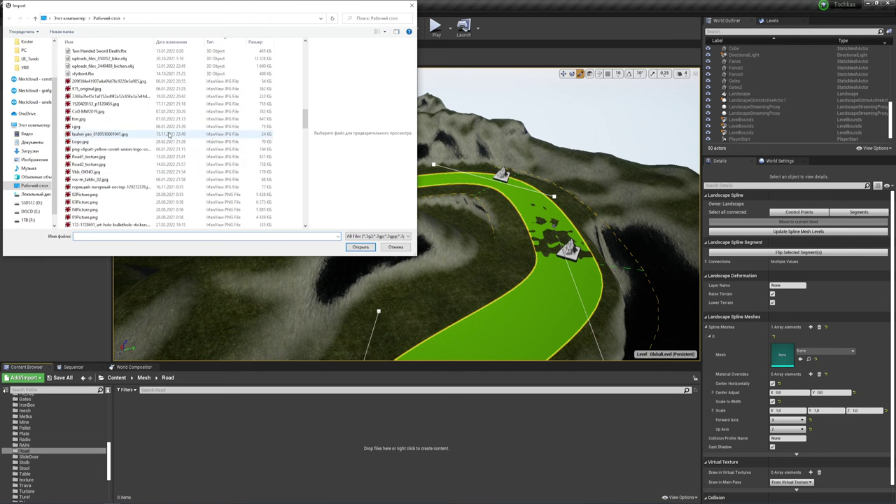
scroll(169, 135, "up", 7)
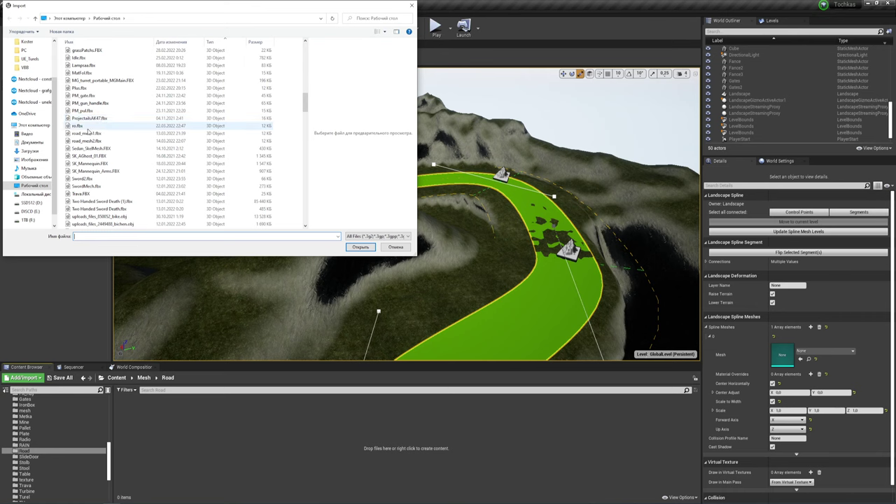
Import ro.fbx, road_mesh1.fbx and road_mesh2.fbx with Import All, then close the message log.
left_click(80, 127)
left_click(88, 133, "ctrl")
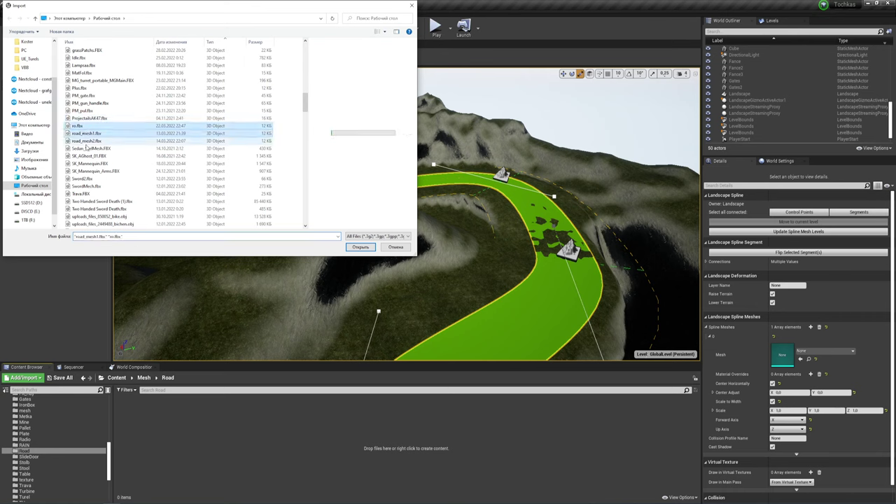
left_click(87, 141, "ctrl")
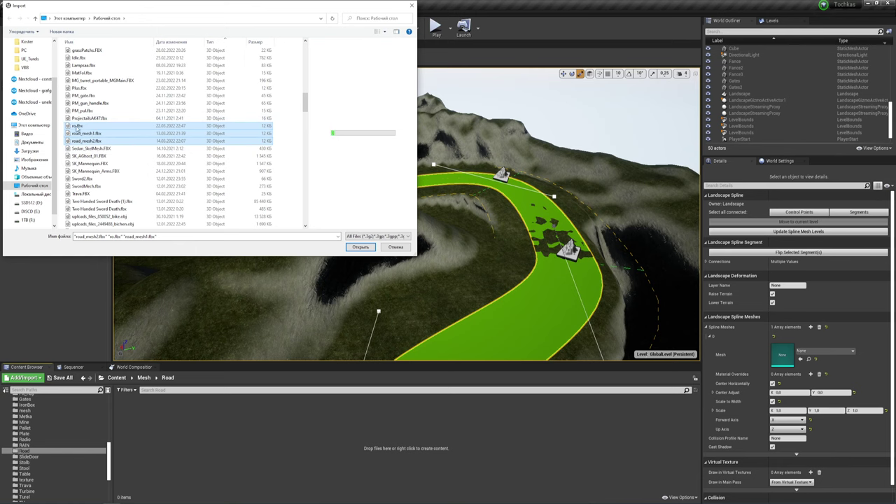
left_click(361, 247)
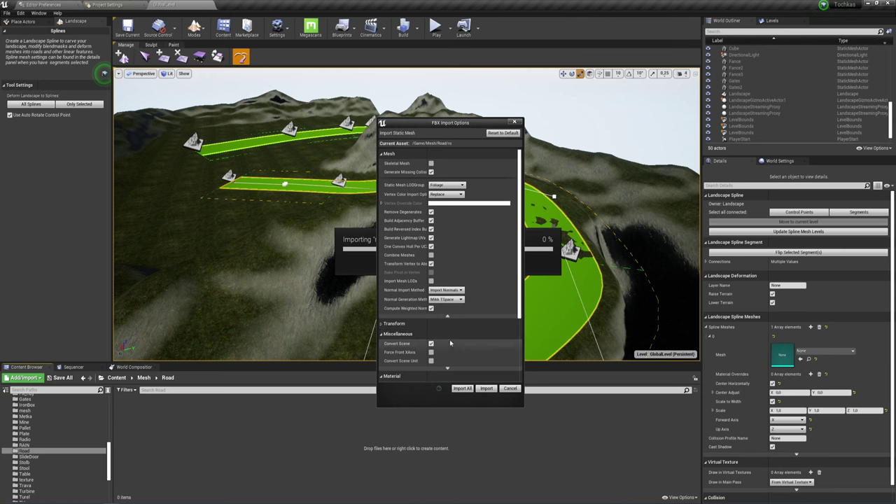
left_click(463, 388)
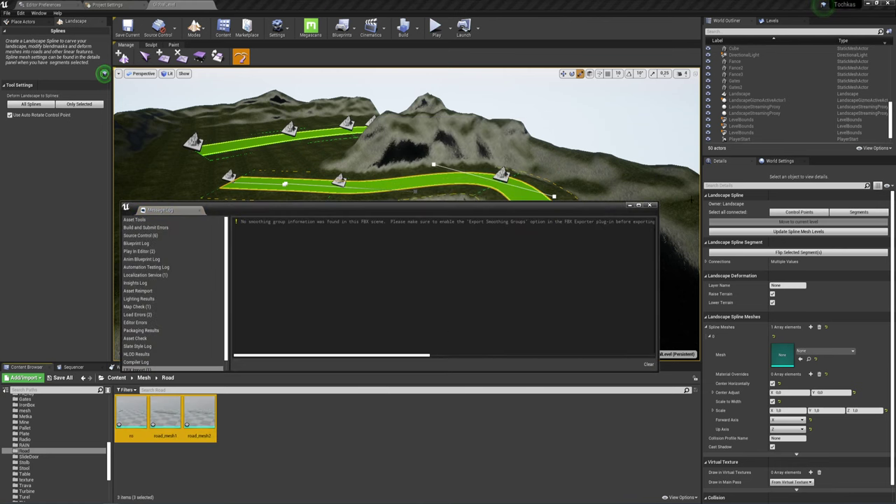
left_click(653, 206)
left_click(280, 427)
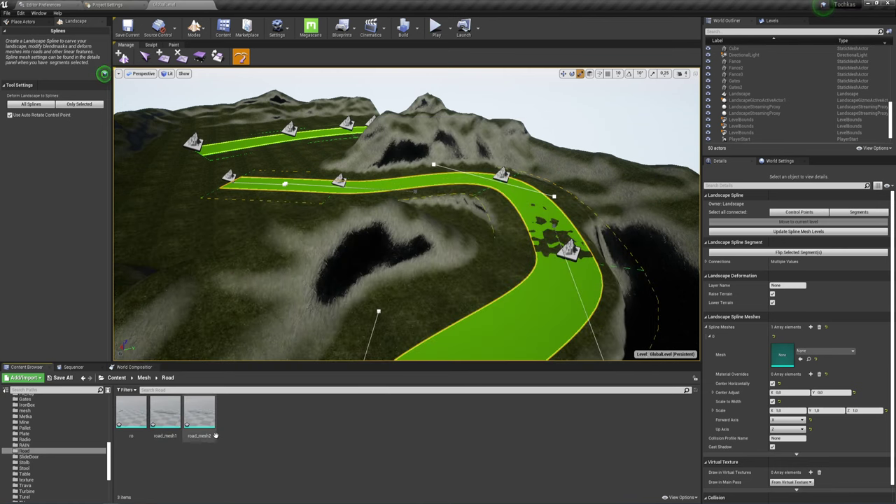
Recalculate the road plane's normals so its faces point outward.
left_click(137, 415)
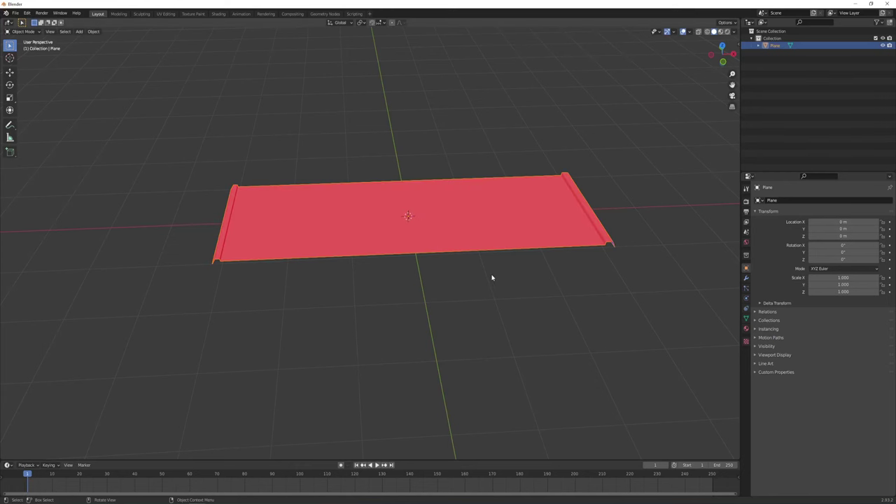
key("Tab")
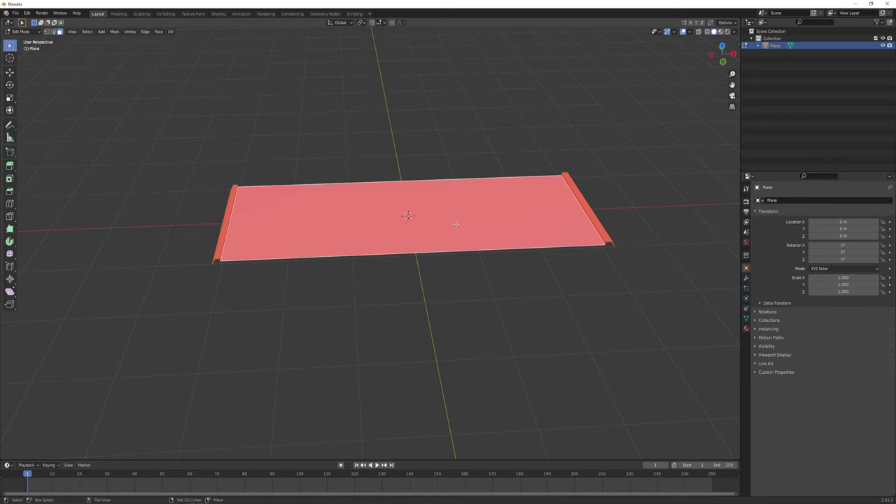
key("shift+n")
key("Tab")
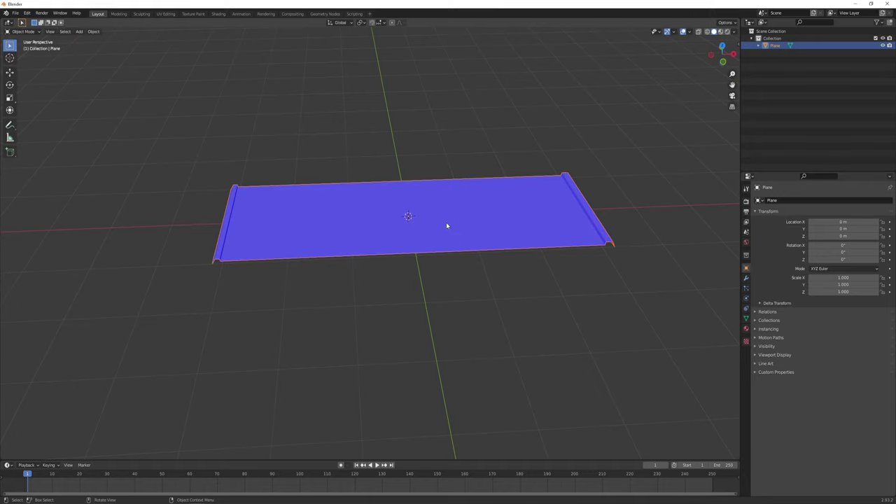
Re-export the plane as FBX, overwriting ro.fbx on the Desktop.
left_click(15, 13)
mouse_move(41, 119)
left_click(109, 177)
left_click(15, 14)
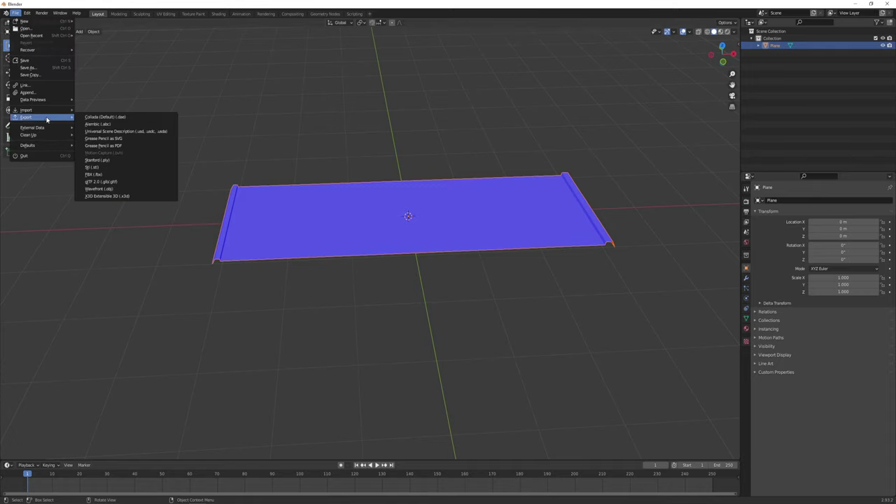
left_click(95, 175)
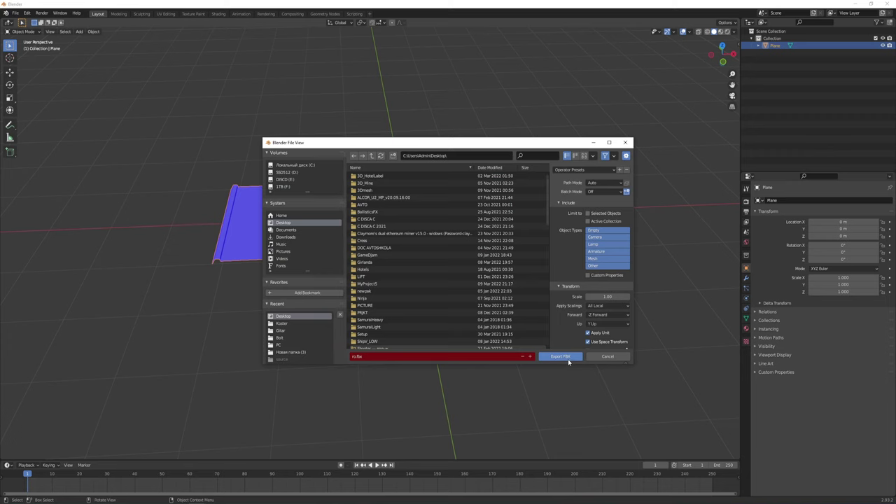
left_click(567, 357)
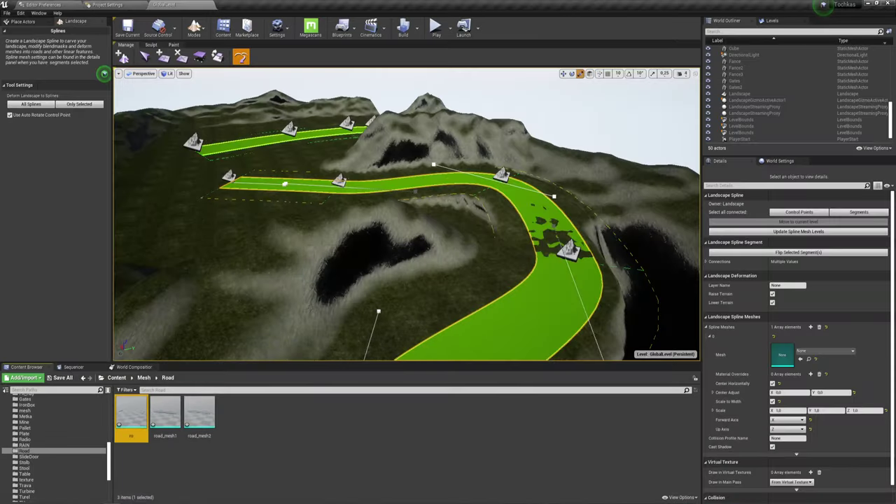
Reimport the ro mesh from its updated file and start a new import into the Road folder.
right_click(137, 413)
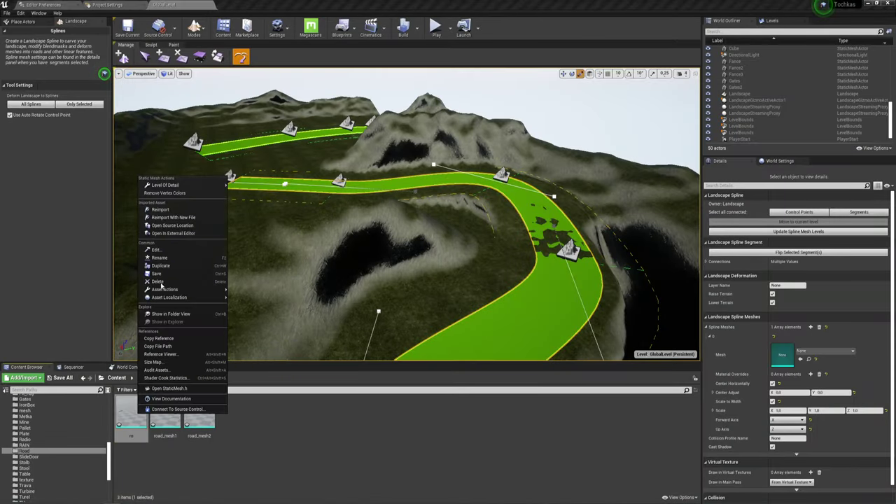
left_click(158, 211)
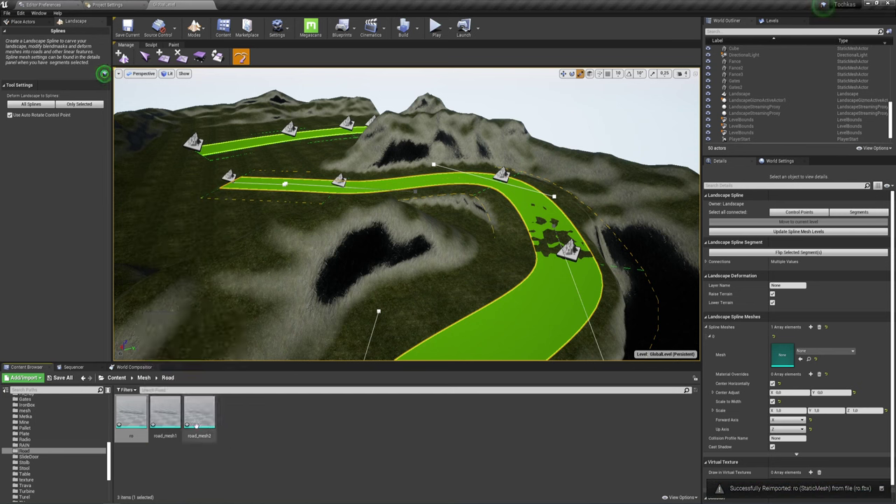
right_click(281, 427)
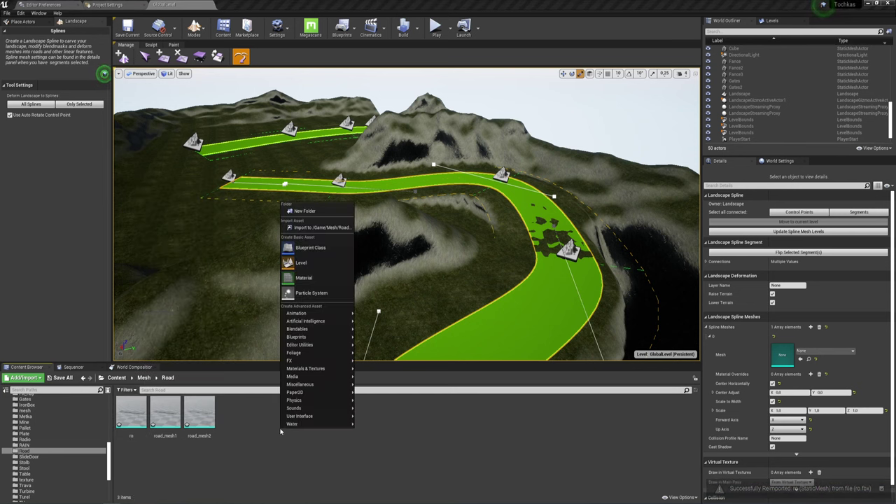
left_click(320, 228)
Import Road1_texture, Road2_texture and Road3_texture into the Road folder.
scroll(203, 142, "down", 5)
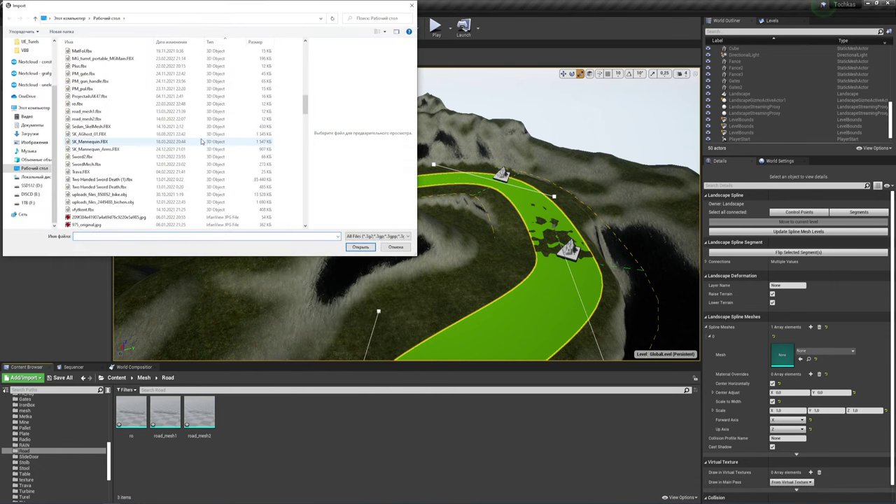
scroll(189, 139, "down", 5)
scroll(175, 134, "down", 5)
scroll(159, 131, "down", 5)
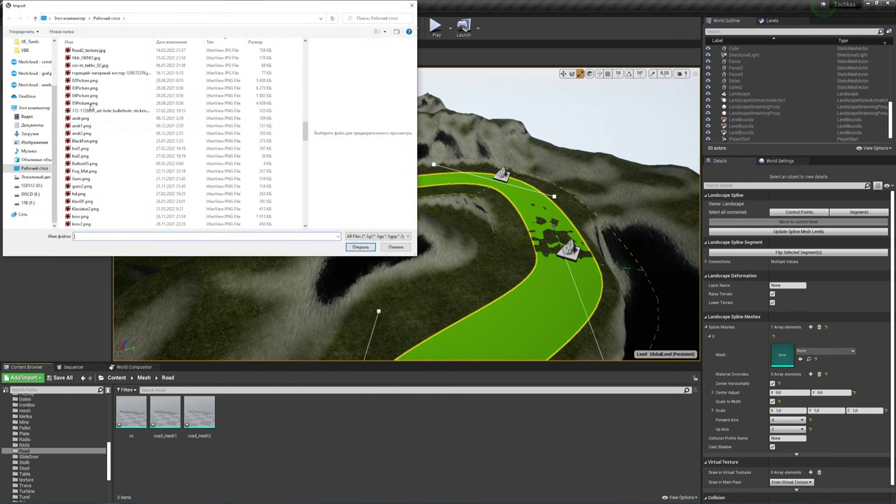
scroll(93, 158, "down", 5)
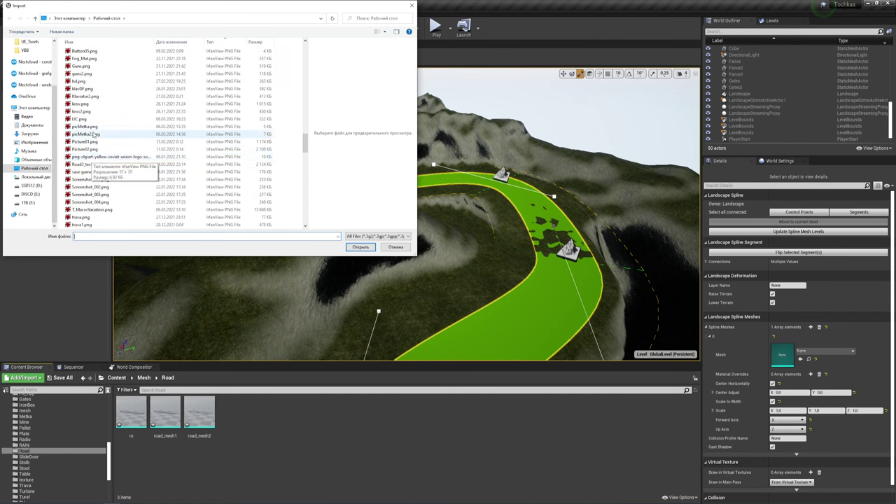
scroll(96, 187, "down", 1)
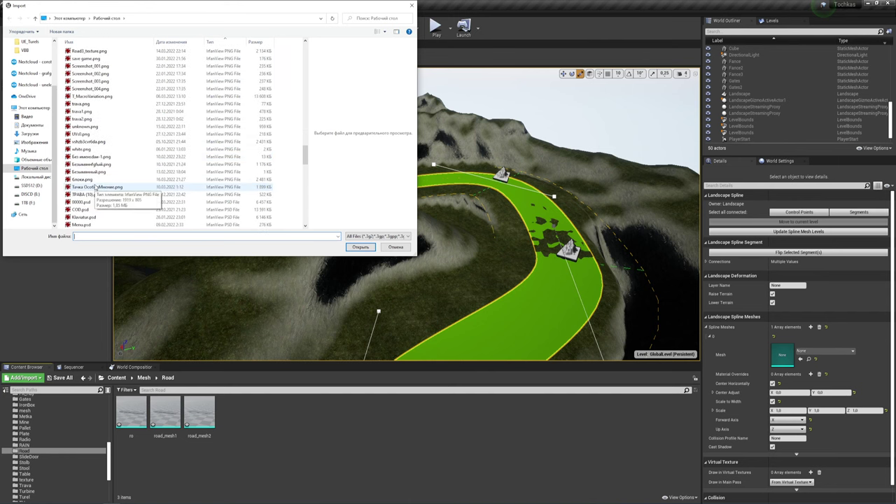
scroll(93, 135, "down", 6)
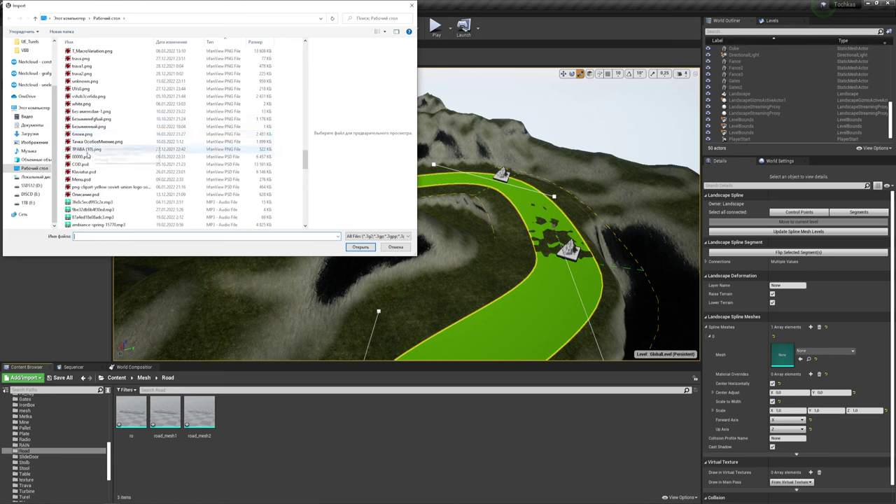
scroll(91, 134, "up", 5)
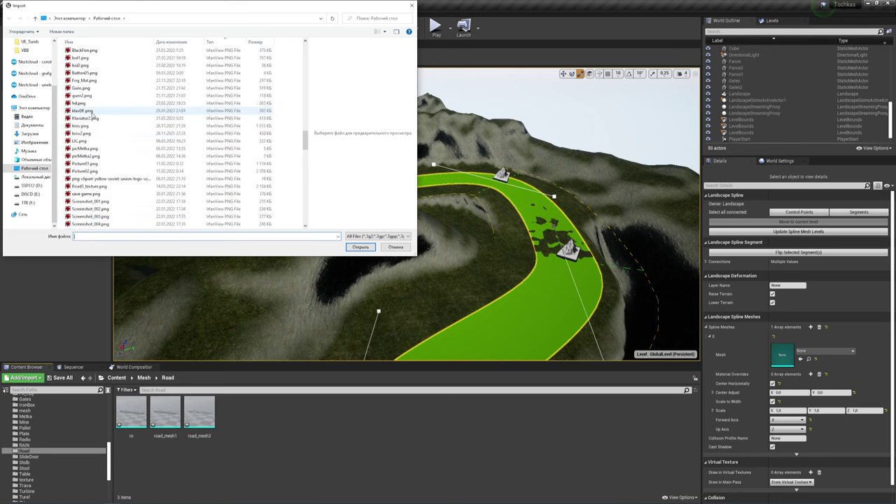
scroll(85, 140, "up", 2)
left_click(86, 164)
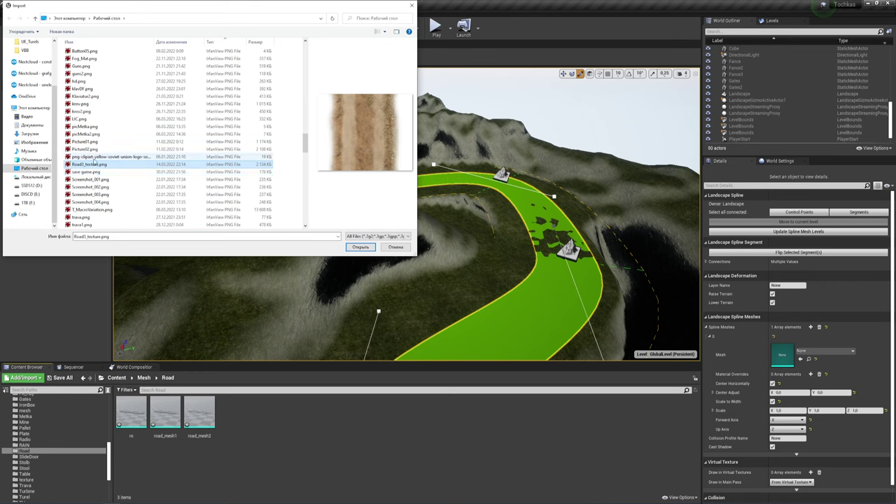
scroll(90, 143, "up", 5)
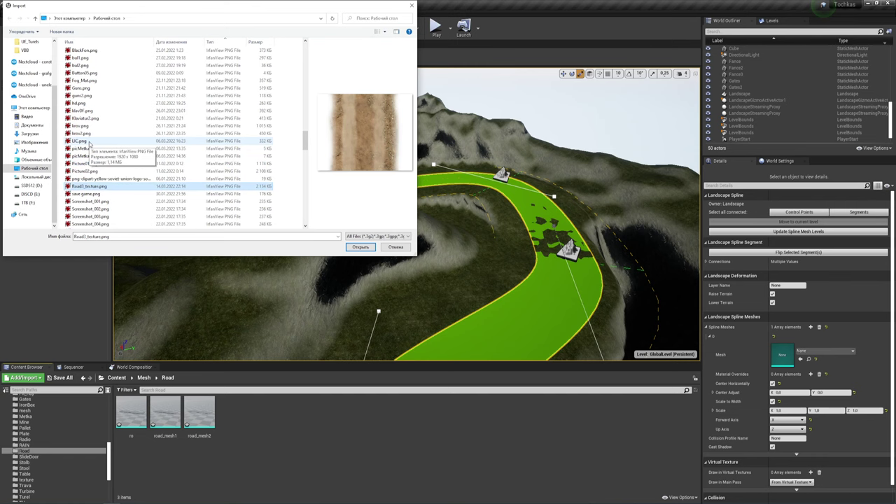
scroll(90, 144, "up", 3)
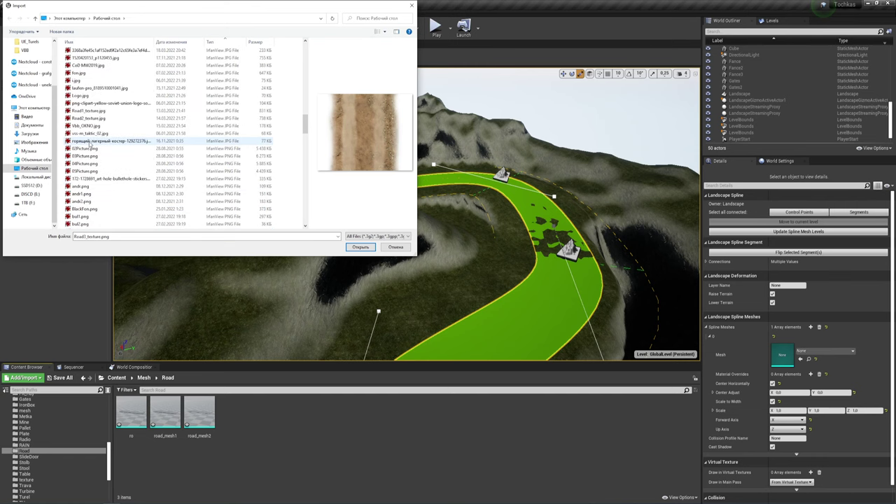
left_click(87, 118, "ctrl")
left_click(88, 111, "ctrl")
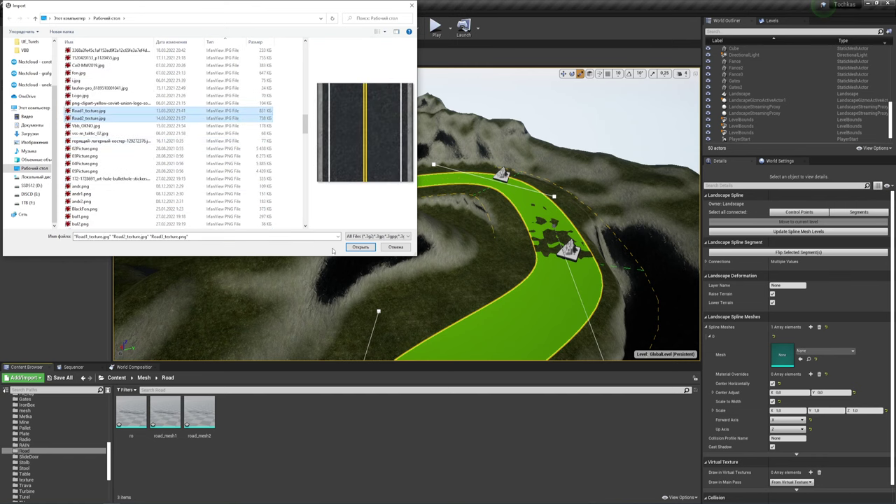
left_click(360, 247)
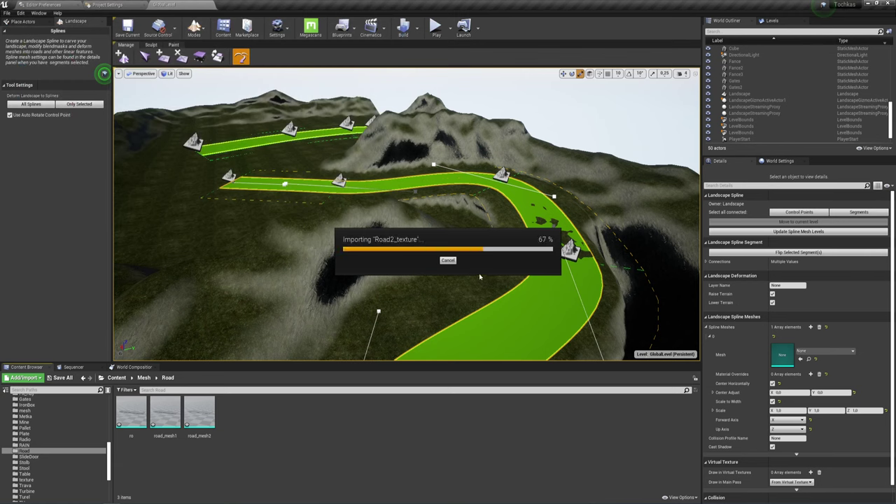
left_click(167, 413)
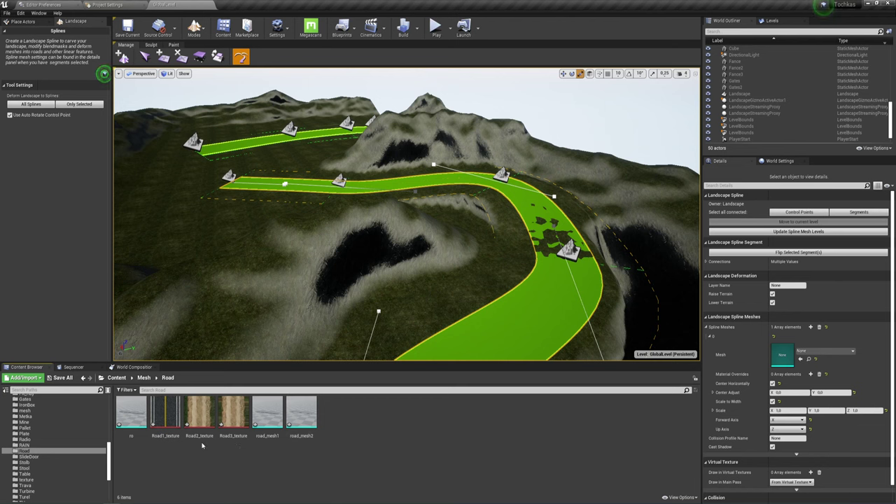
Create a material named Road1_texture_Mat from the Road1 texture.
right_click(168, 411)
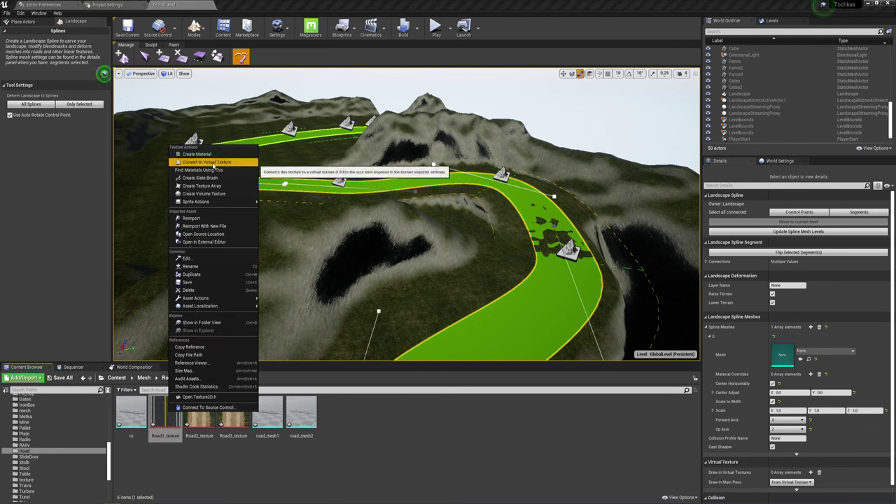
left_click(203, 152)
key("Return")
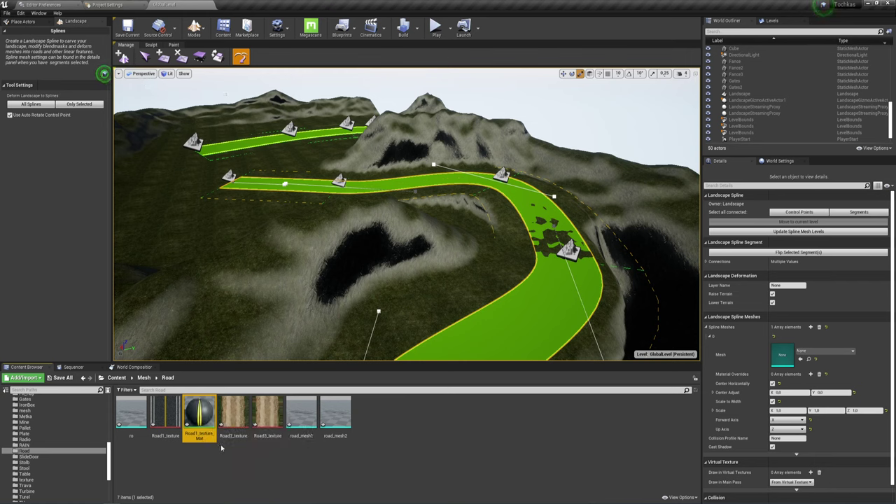
Assign Road1_texture_Mat to Element 0 of the ro mesh and inspect the textured road.
double_click(140, 425)
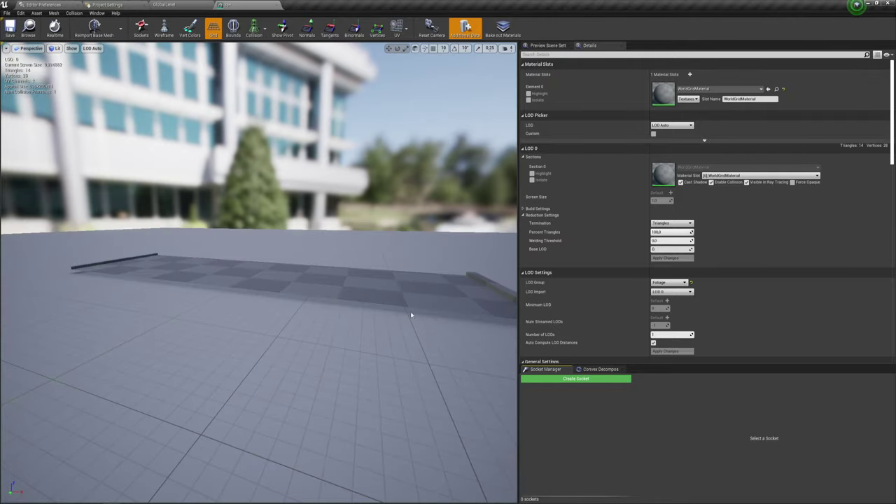
left_click_drag(411, 315, 315, 316)
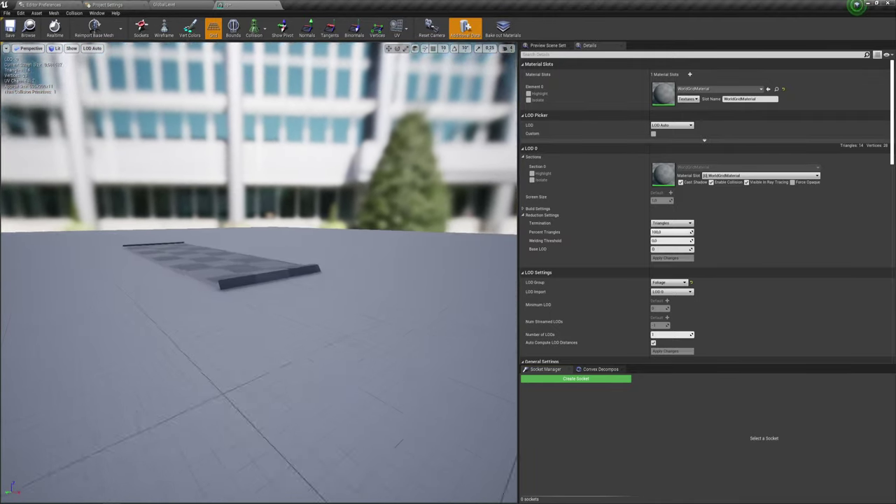
left_click_drag(315, 317, 412, 312)
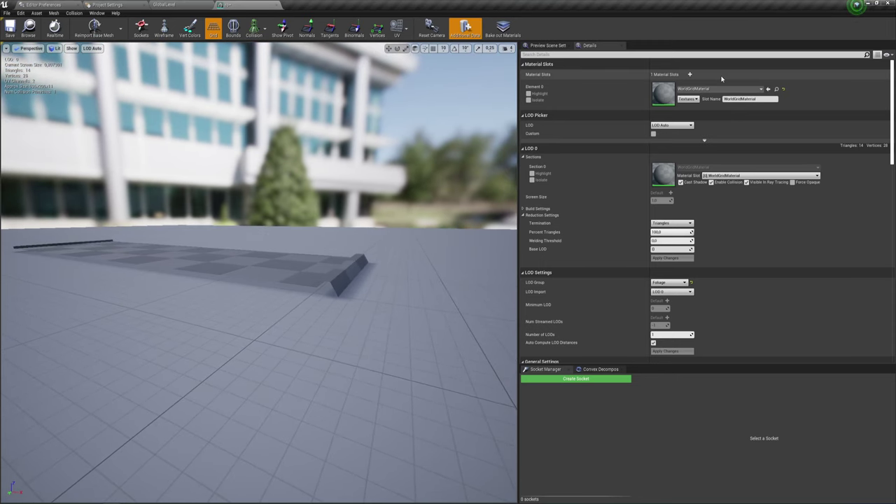
left_click(158, 5)
double_click(132, 413)
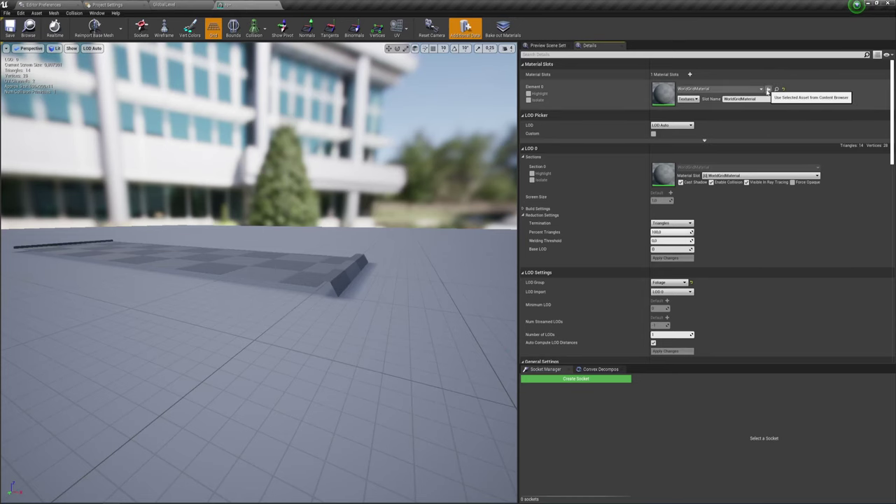
left_click(768, 89)
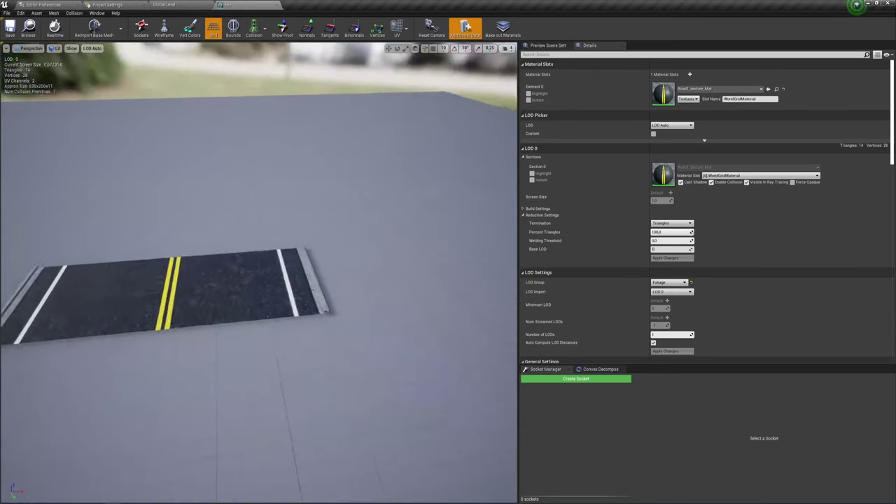
left_click_drag(259, 280, 210, 294)
scroll(334, 272, "down", 6)
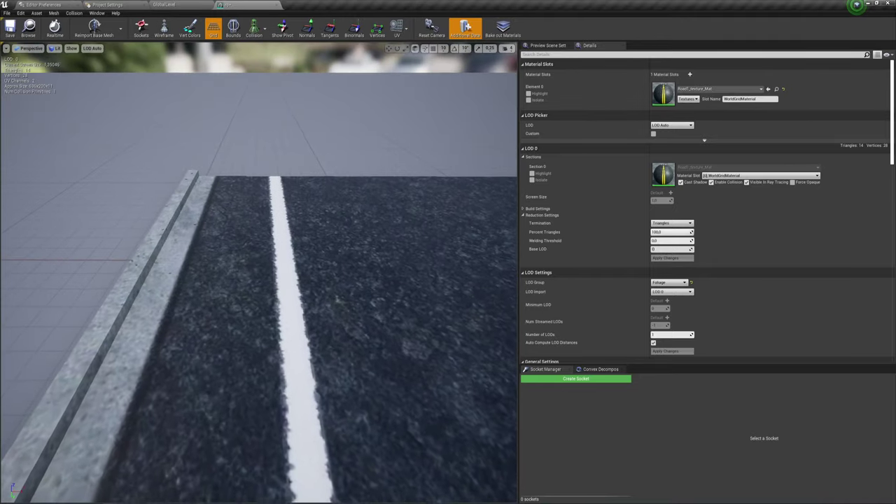
left_click_drag(206, 282, 448, 280)
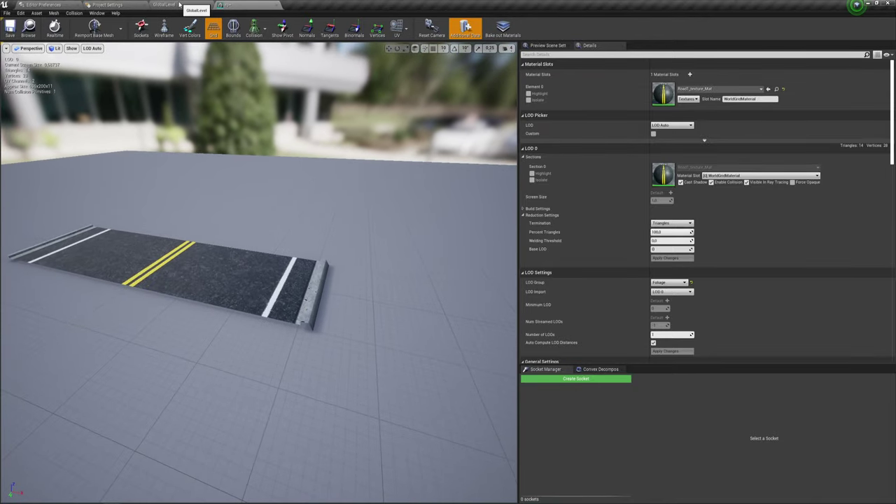
left_click(190, 28)
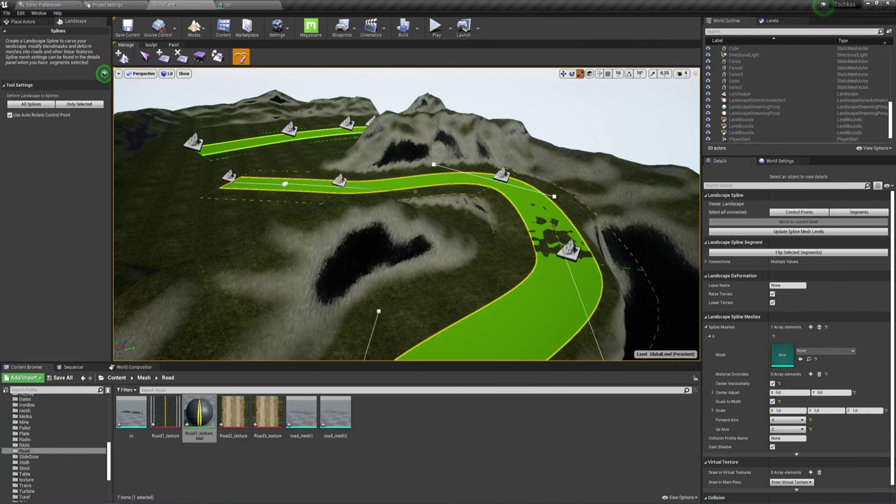
Set the ro mesh in the spline's Spline Meshes Mesh slot, then fly in to view the roads.
left_click(133, 414)
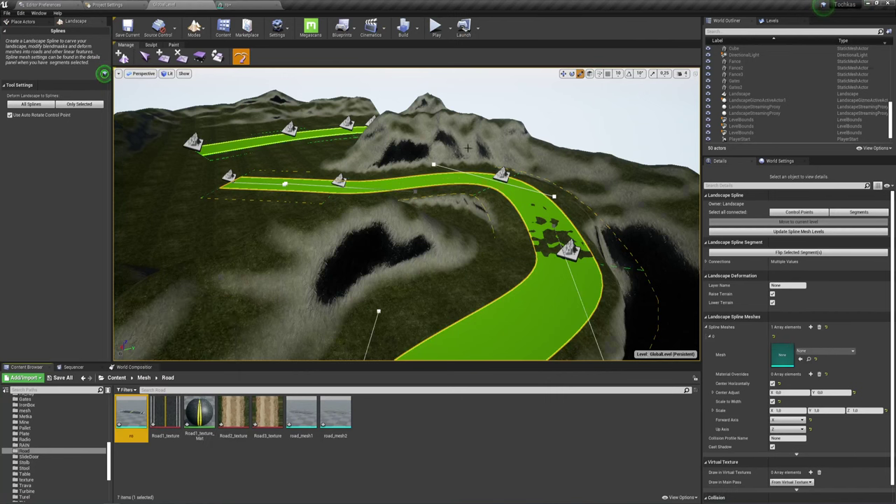
left_click_drag(133, 414, 800, 352)
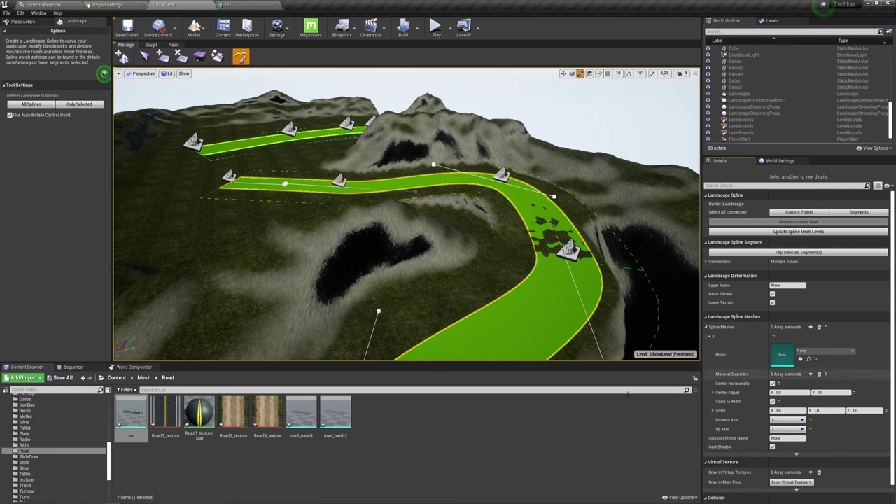
left_click(800, 359)
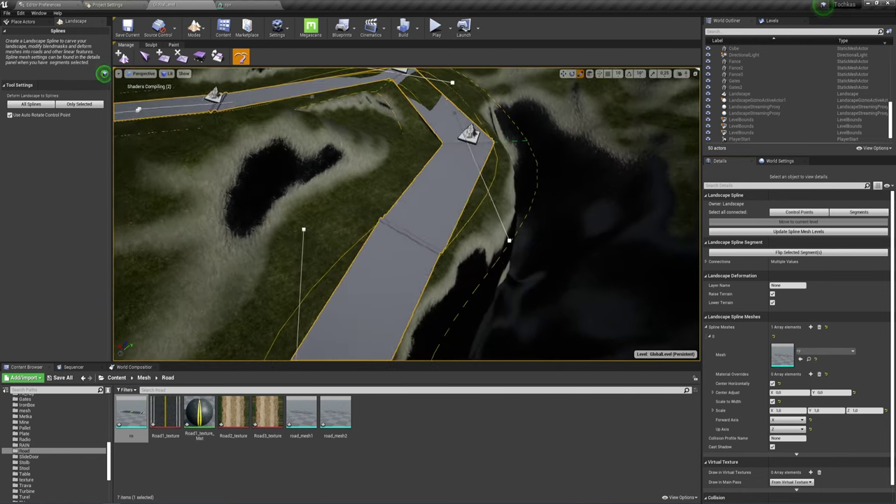
right_click_drag(406, 214, 406, 213)
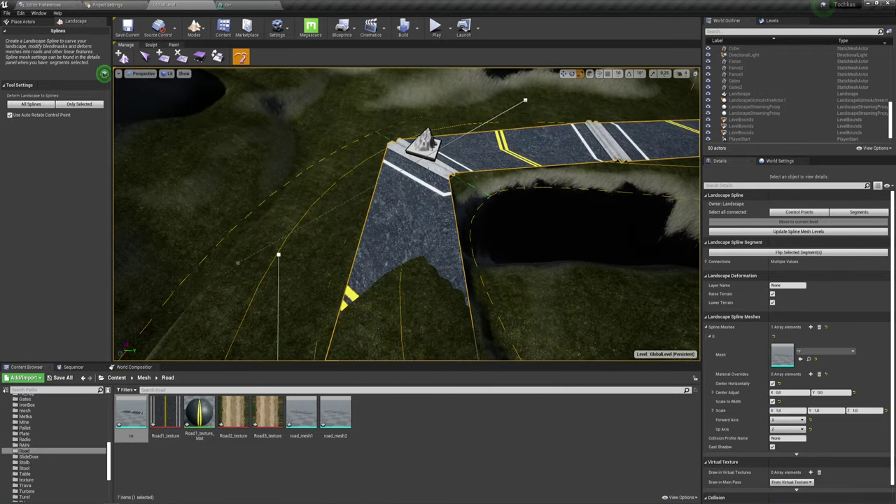
right_click_drag(447, 205, 447, 204)
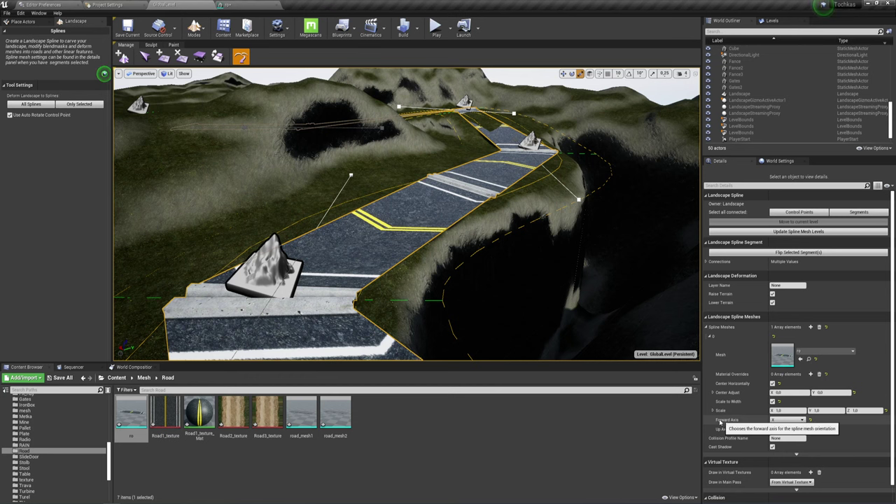
Set the spline mesh Forward Axis to Y and Up Axis to Z, then inspect the curbs up close.
left_click(791, 420)
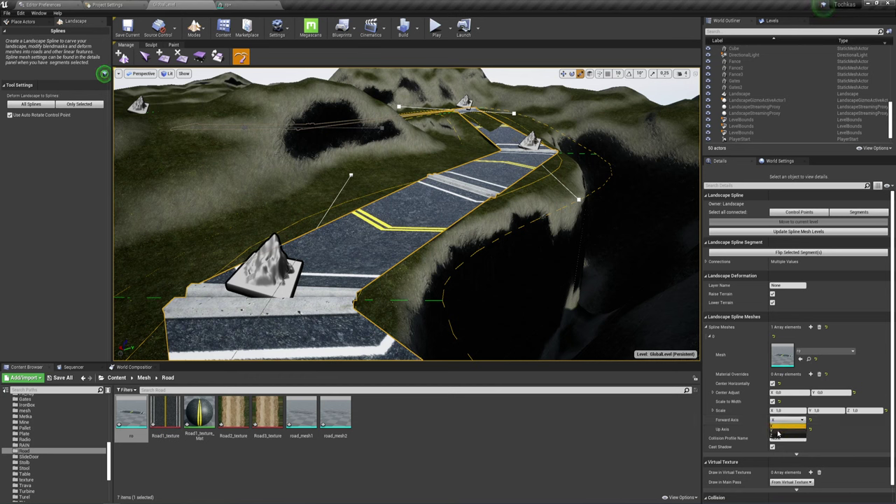
left_click(776, 434)
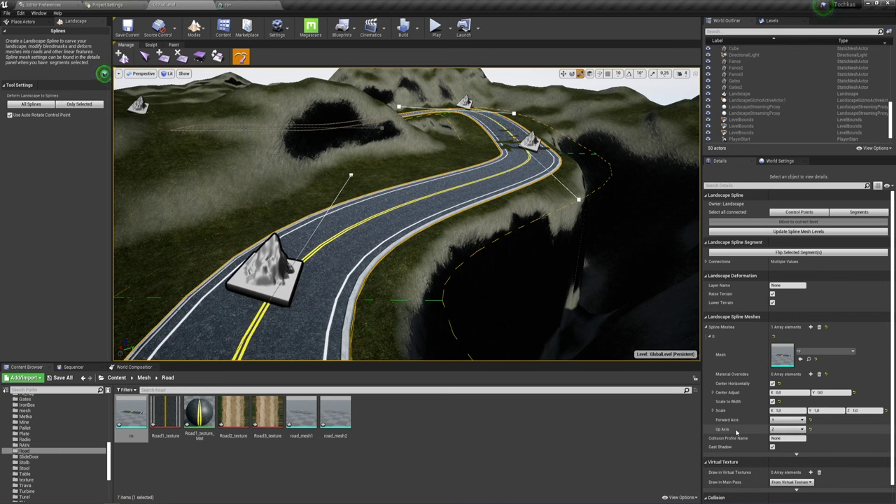
left_click(778, 420)
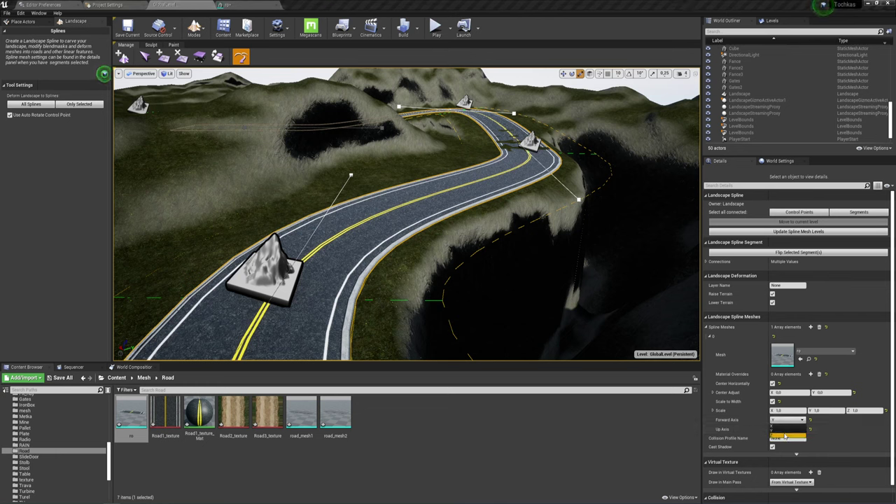
left_click(784, 436)
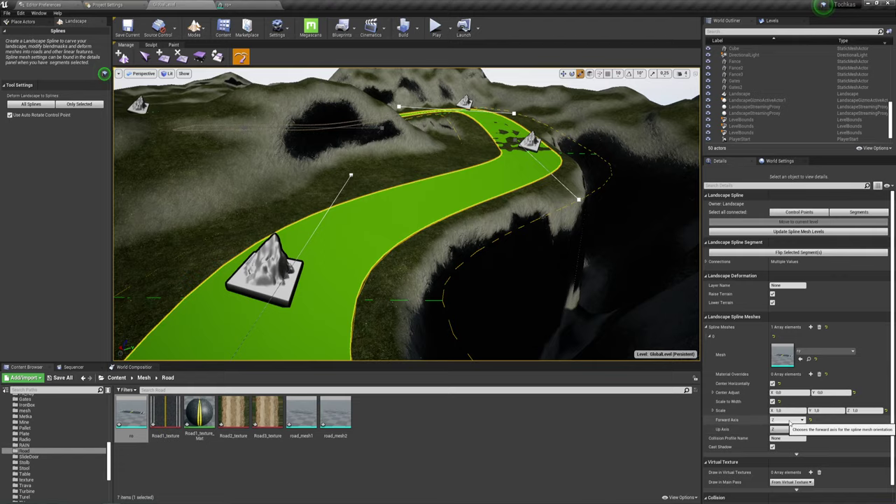
left_click(788, 428)
left_click(780, 435)
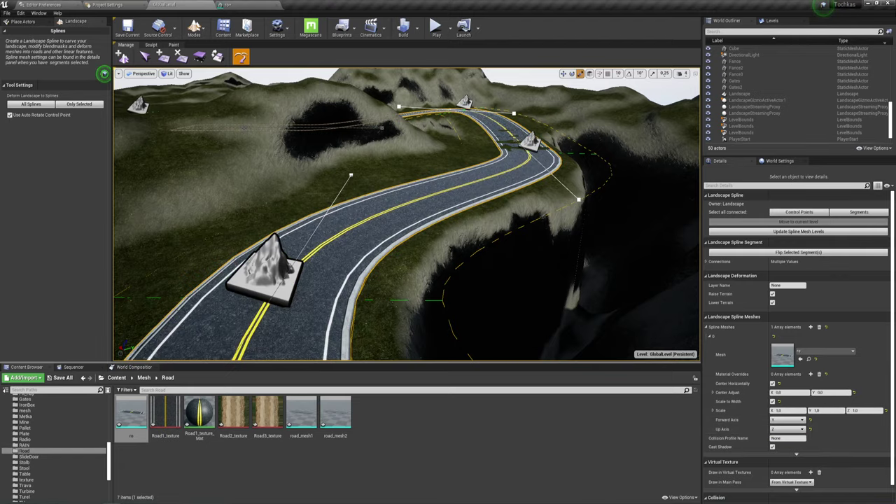
left_click_drag(406, 280, 406, 210)
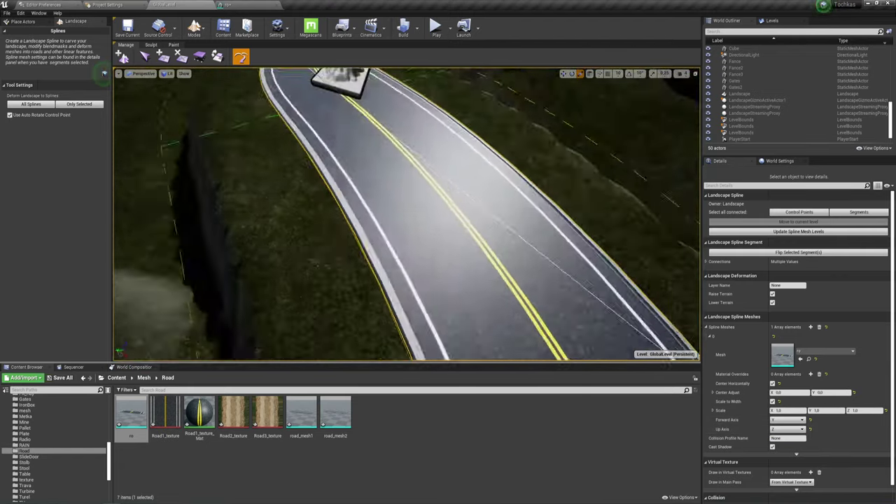
right_click_drag(406, 210, 420, 224)
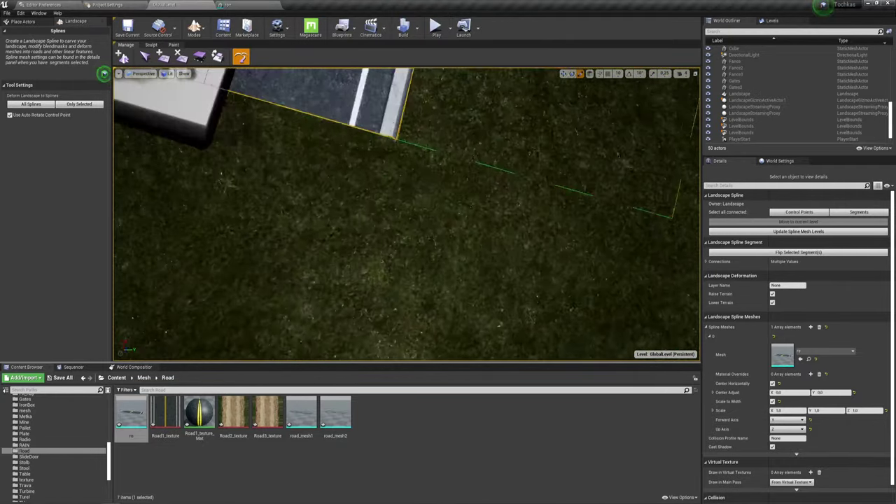
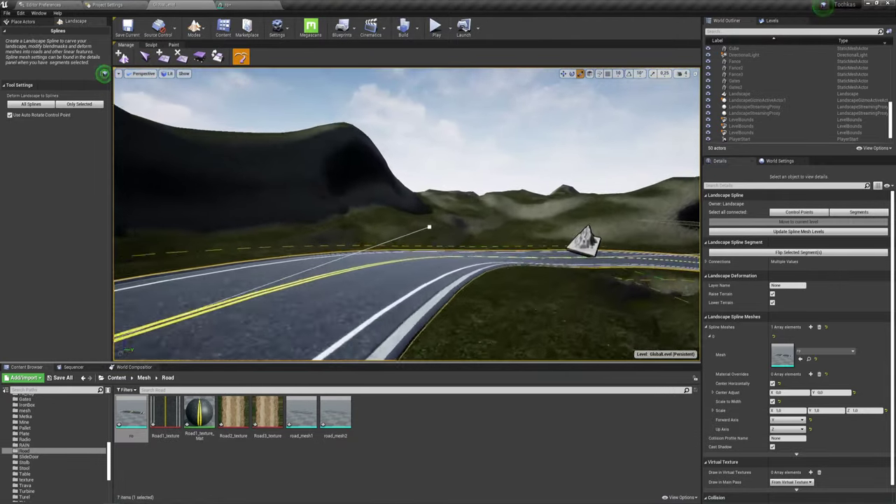
Select all connected control points of the winding road spline and frame them in the viewport.
right_click_drag(406, 210, 406, 238)
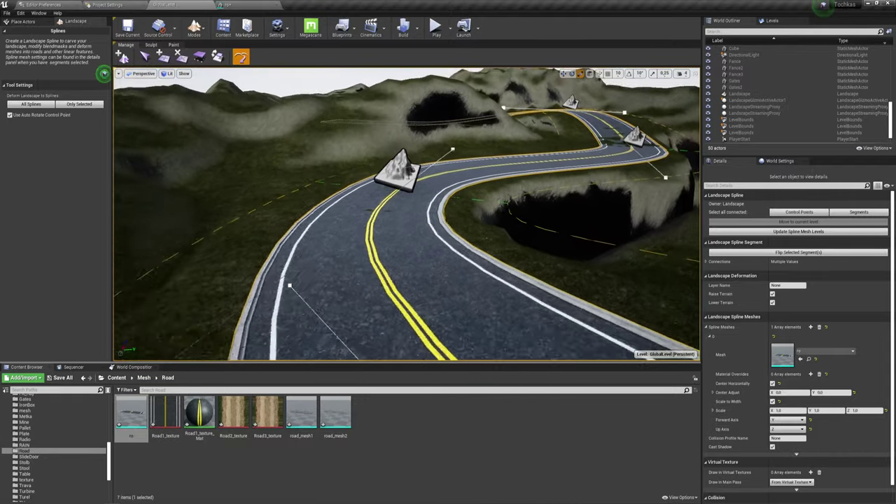
right_click_drag(515, 253, 516, 253)
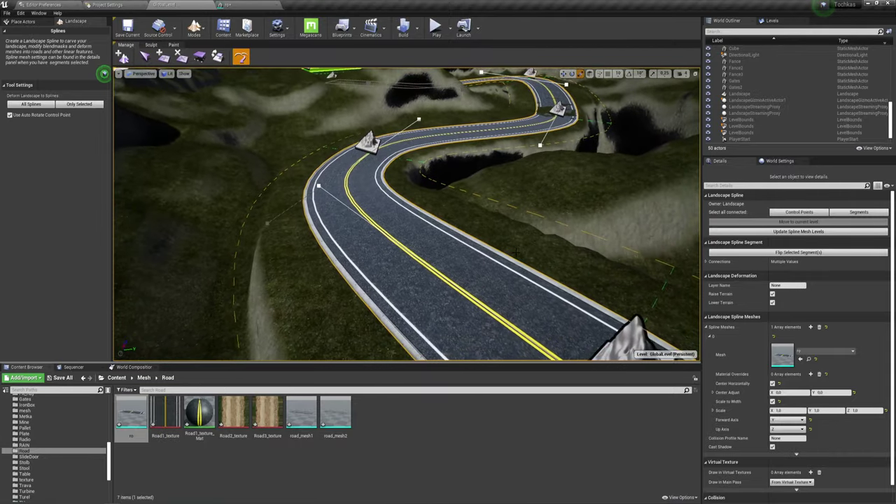
left_click(797, 212)
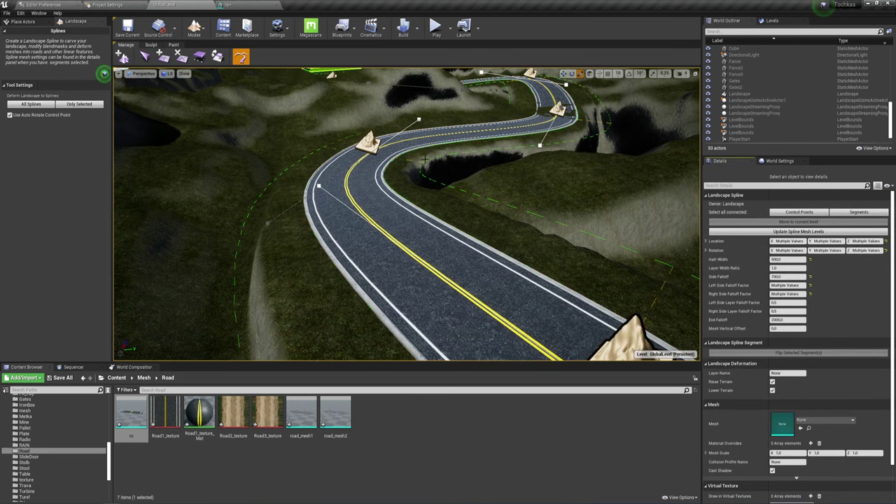
mouse_move(518, 203)
right_mouse_down()
mouse_move(481, 147)
mouse_move(508, 201)
right_mouse_up()
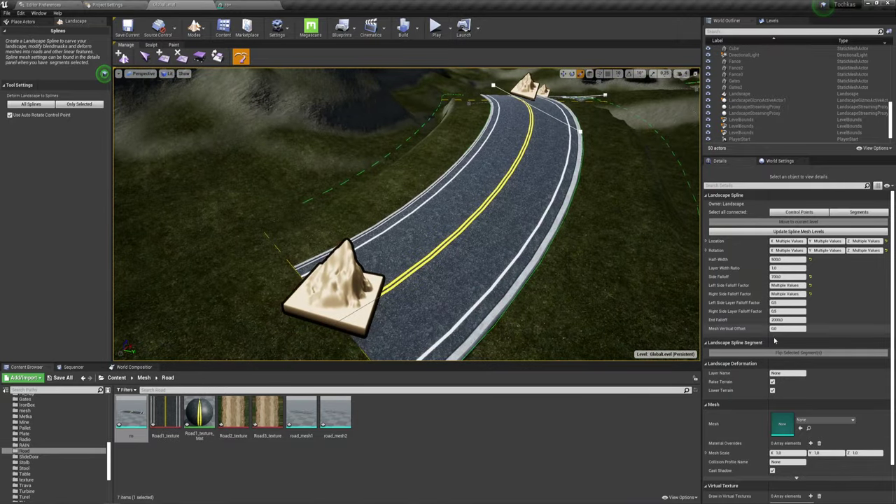
scroll(777, 343, "down", 2)
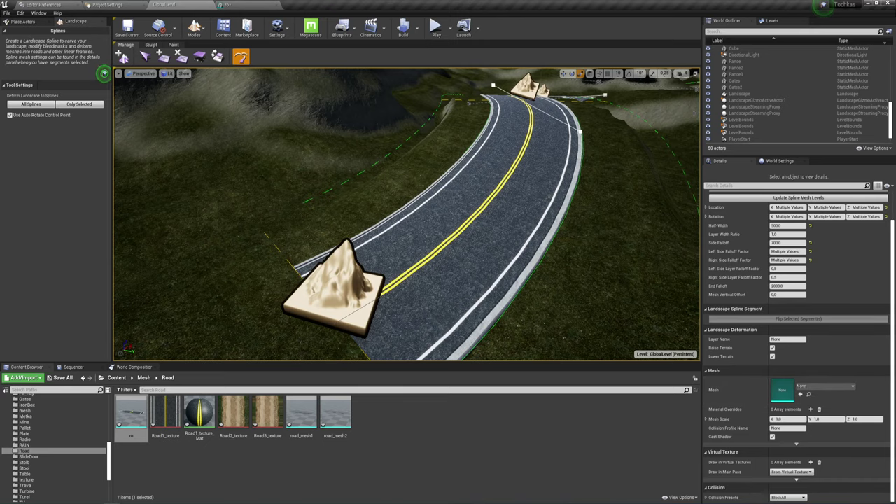
right_click_drag(469, 103, 490, 140)
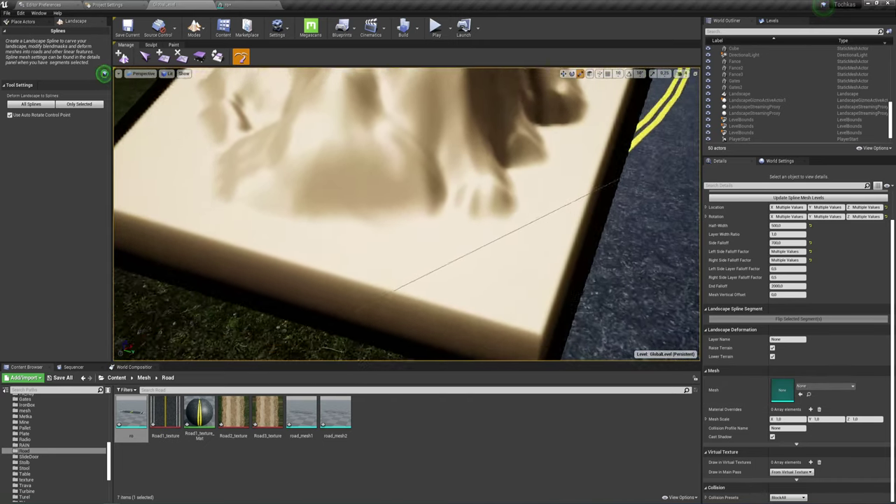
scroll(456, 241, "down", 6)
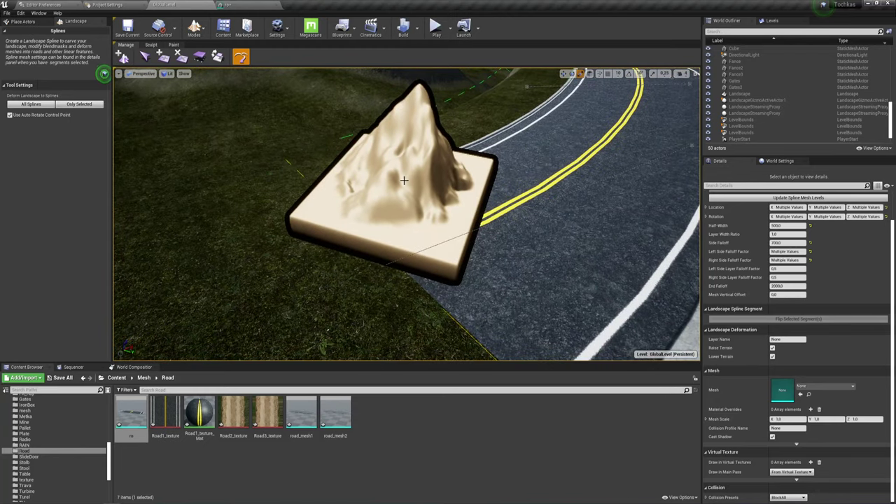
key("f")
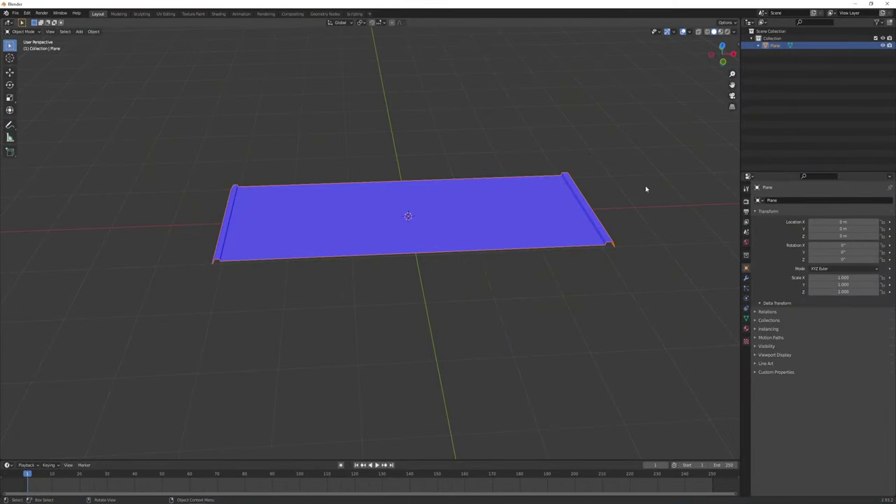
Add a Circle mesh at the scene origin next to the curbed road plane.
key("shift+a")
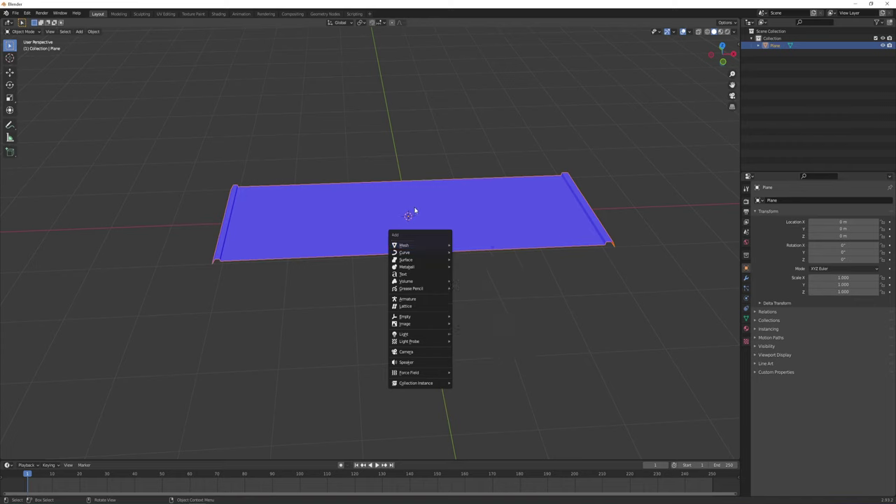
key("Escape")
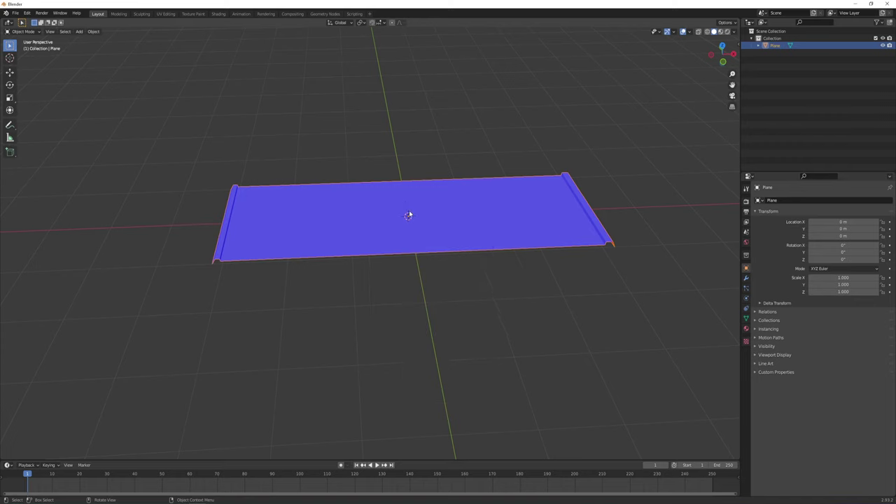
key("shift+a")
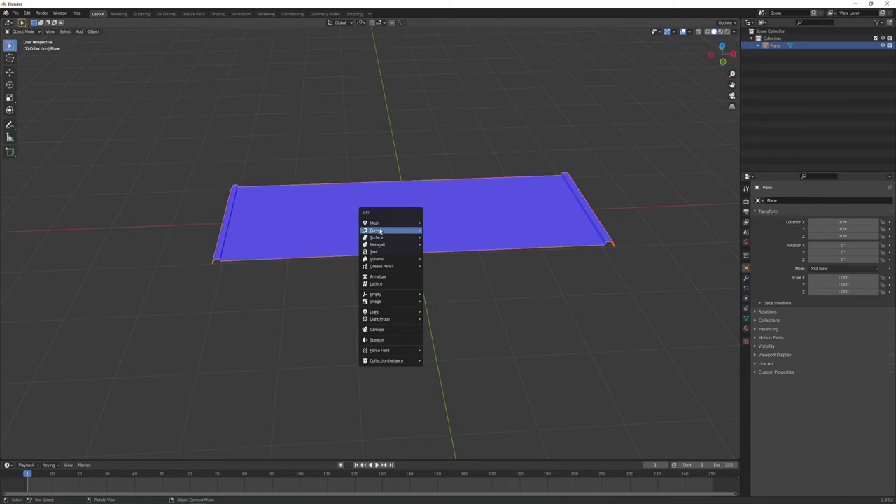
mouse_move(386, 223)
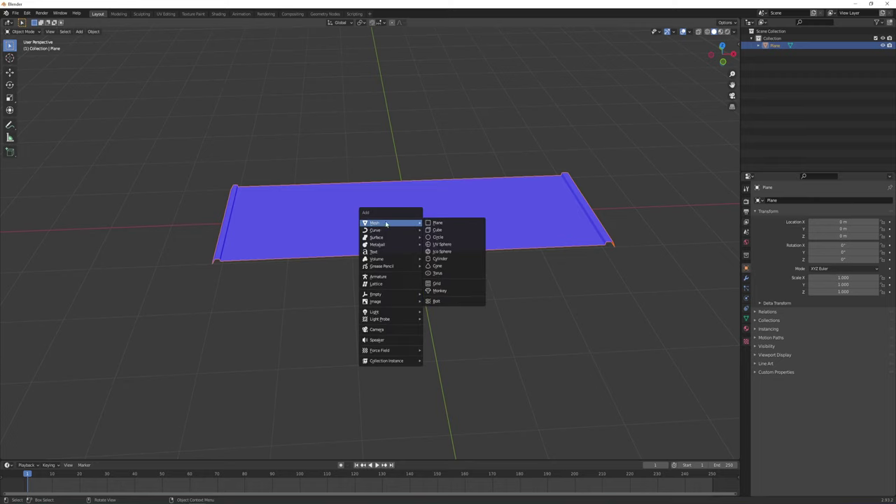
left_click(441, 238)
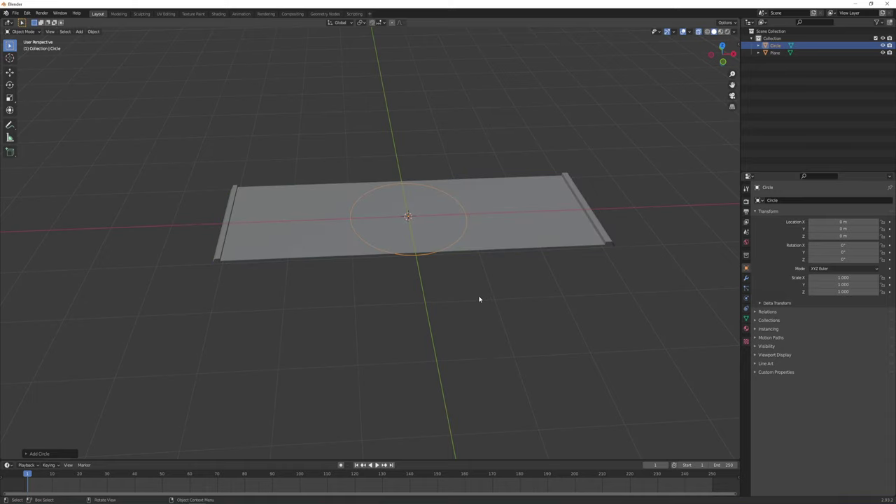
Scale the circle to 0.1 and move it about 4.26 m along X.
key("s")
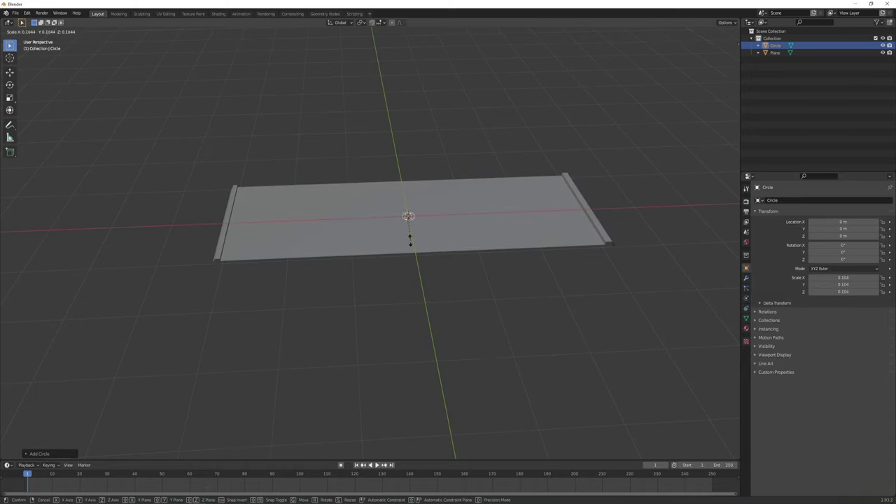
left_click(406, 243)
key("g")
key("x")
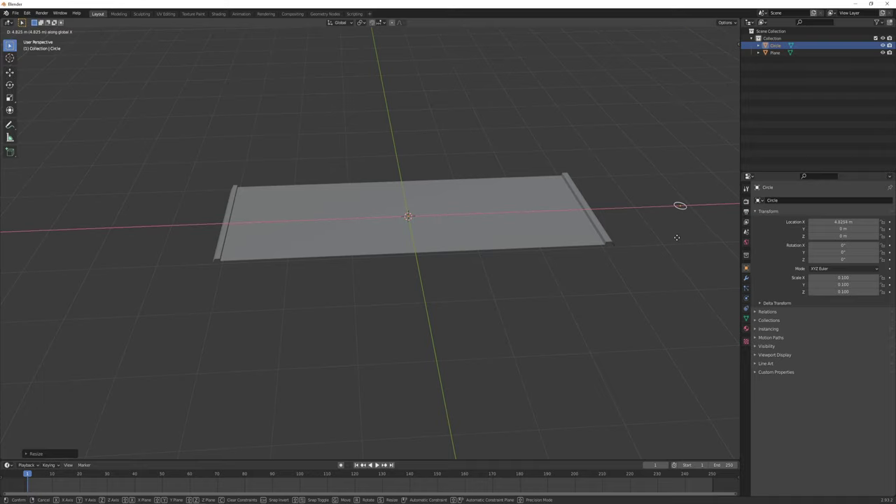
left_click(644, 241)
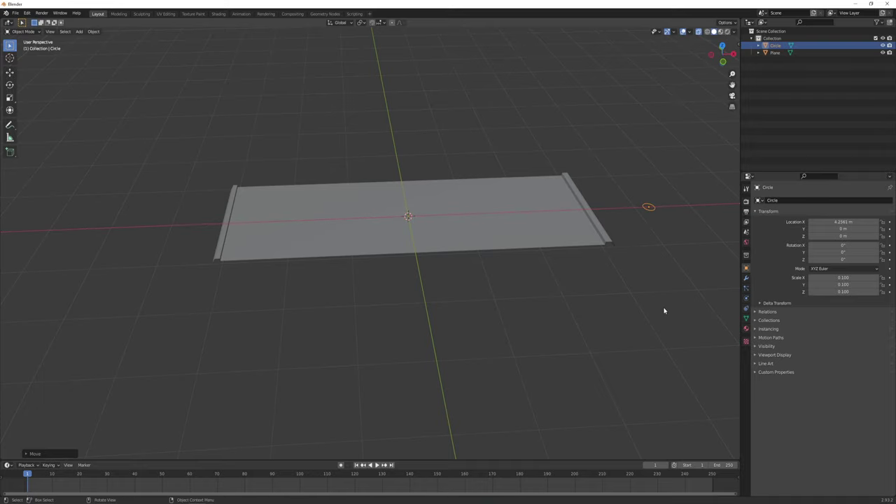
middle_click_drag(664, 310, 525, 327)
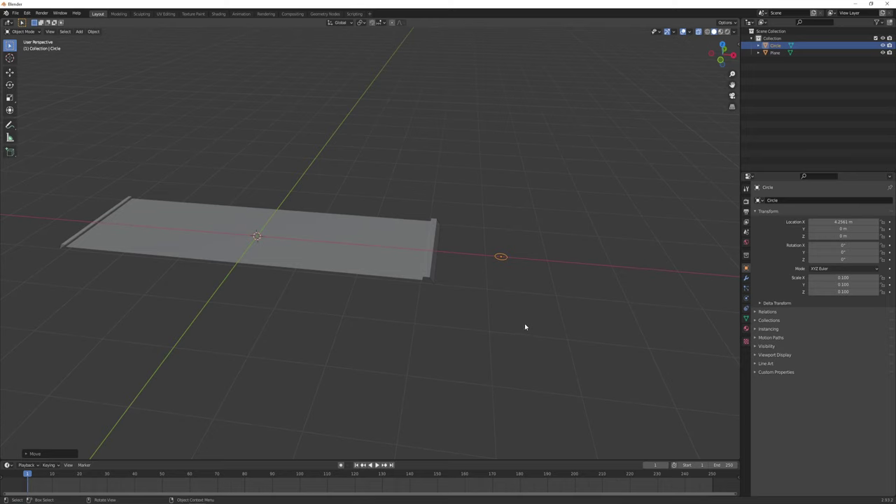
Extrude the circle straight up along Z into a tube.
key("Tab")
key("Tab")
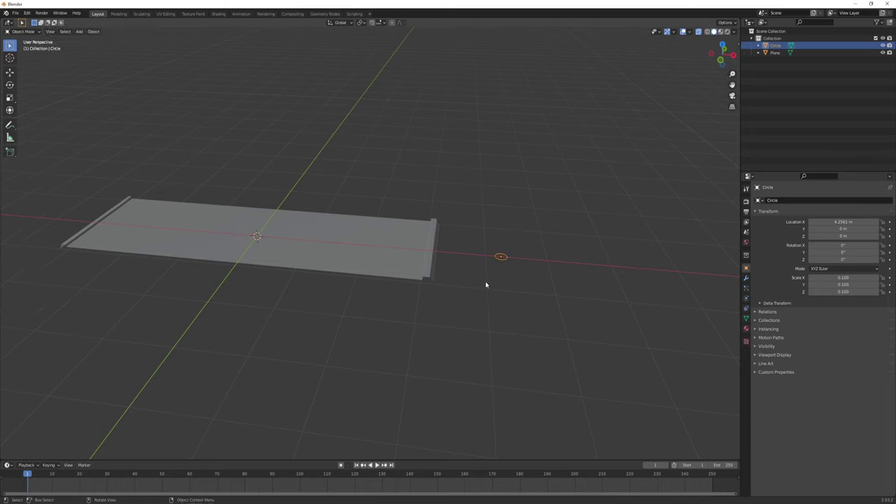
key("Tab")
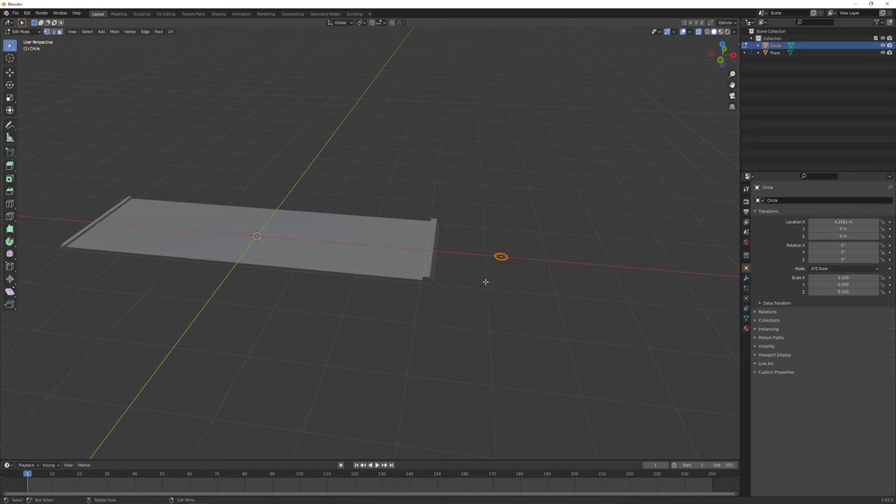
key("e")
key("z")
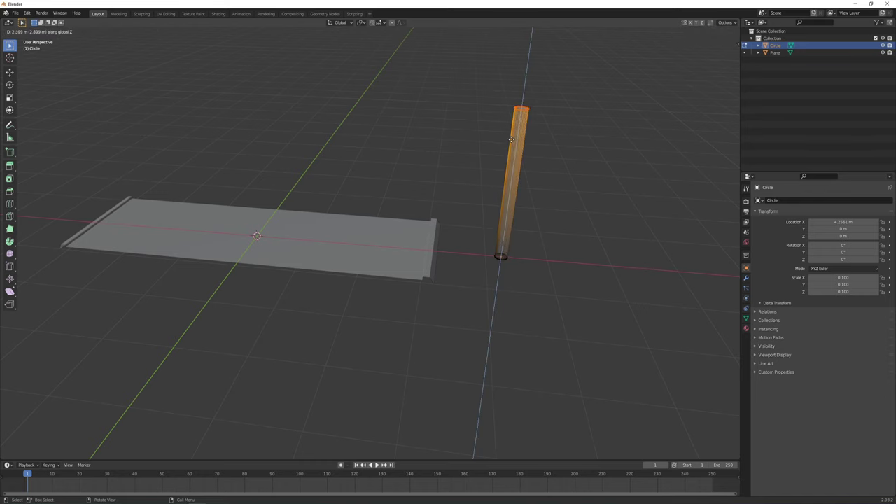
left_click(514, 131)
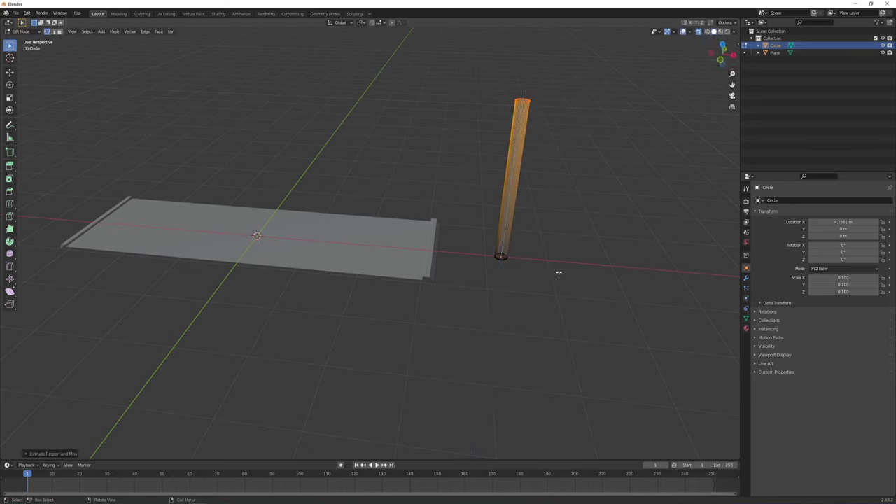
Shrink the whole tube and lower it along Z so its base rests on the ground.
key("a")
key("s")
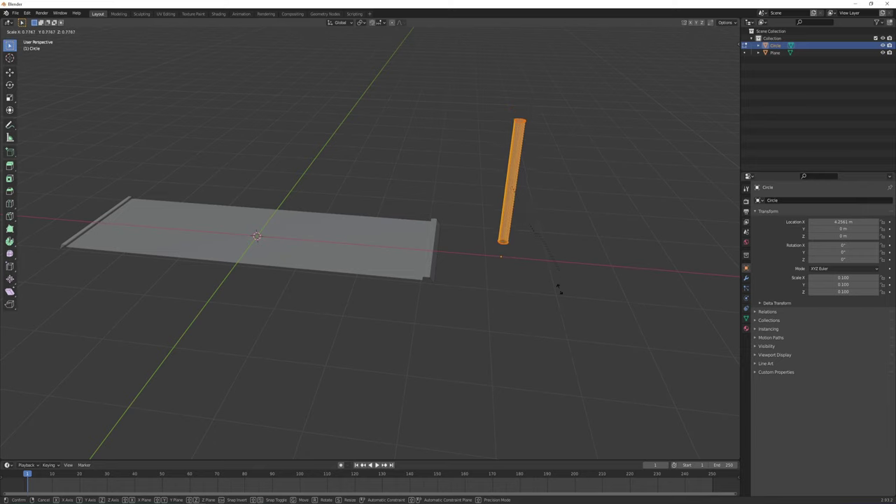
left_click(530, 263)
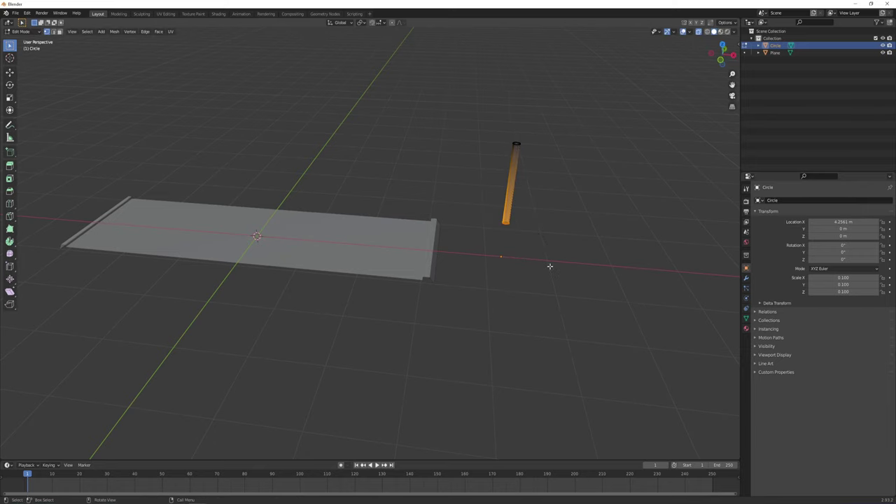
key("g")
key("z")
left_click(545, 301)
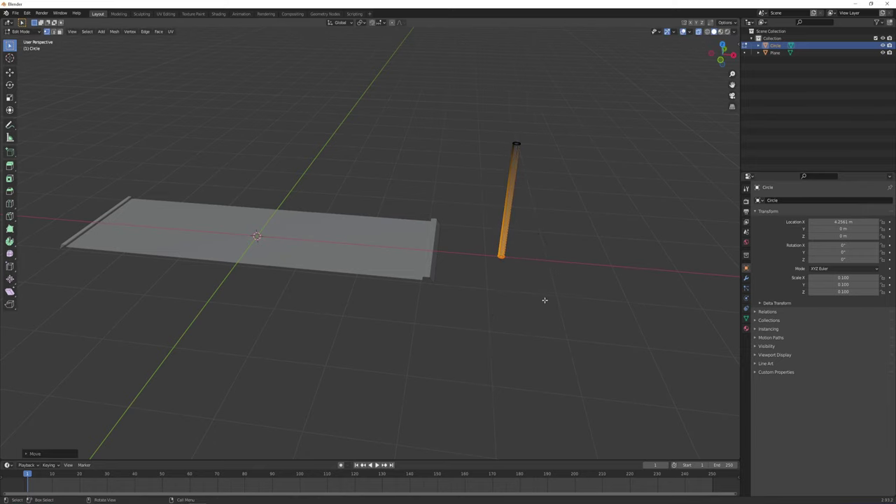
middle_click_drag(544, 300, 528, 292)
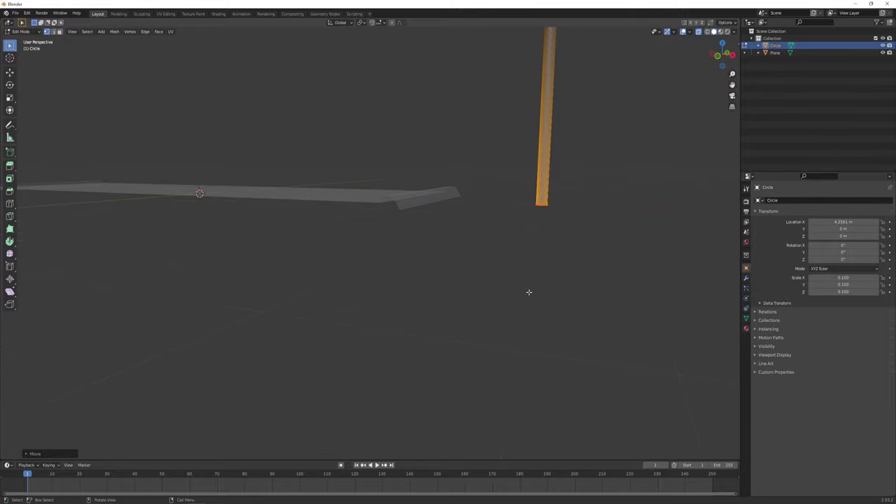
key("g")
key("z")
left_click(532, 294)
mouse_move(536, 286)
middle_mouse_down()
mouse_move(554, 250)
mouse_move(500, 273)
mouse_move(487, 208)
mouse_move(513, 211)
middle_mouse_up()
Turn off X-ray and box-select, then deselect, the vertices at the tube's top.
key("alt+a")
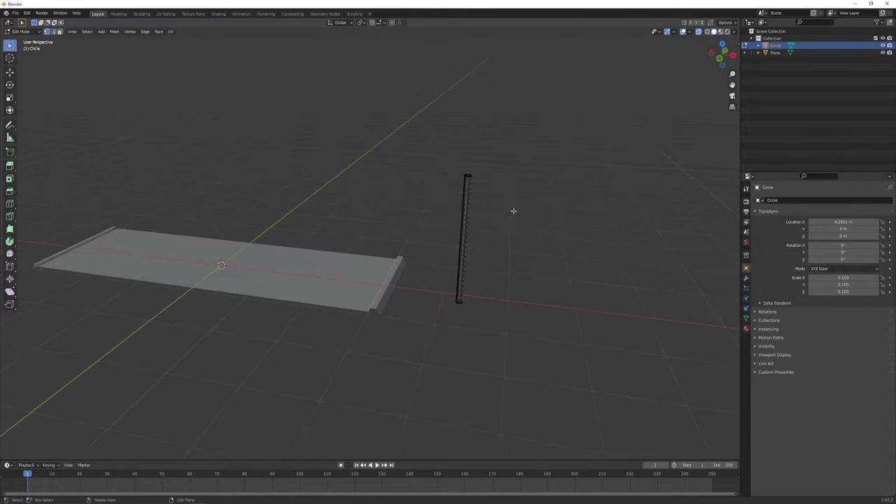
key("alt+z")
scroll(511, 210, "up", 2)
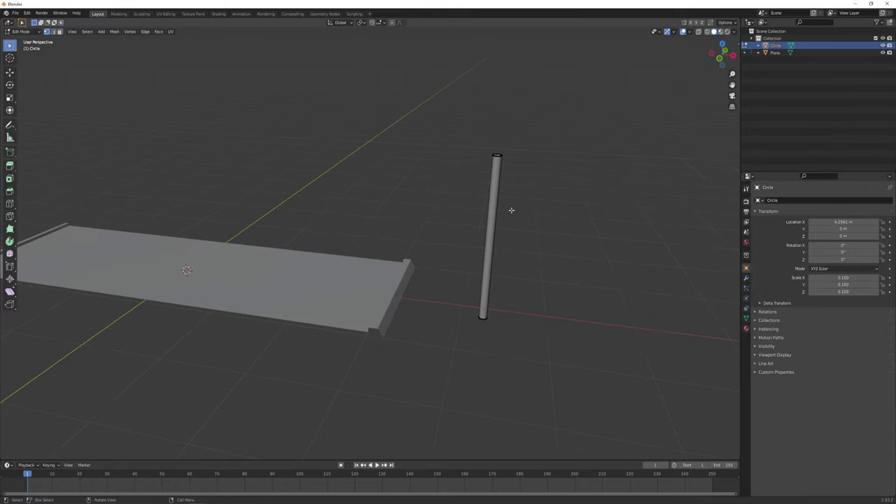
key("b")
mouse_move(520, 147)
left_mouse_down()
mouse_move(460, 154)
mouse_move(519, 184)
left_mouse_up()
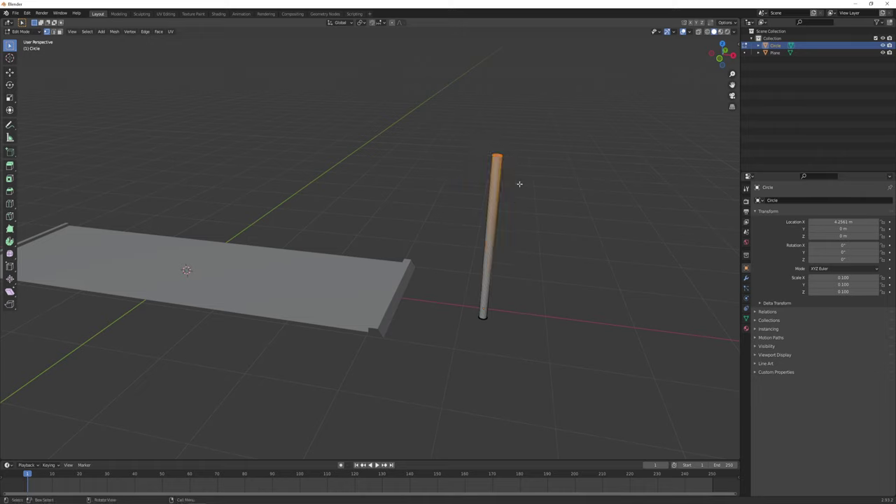
key("alt+a")
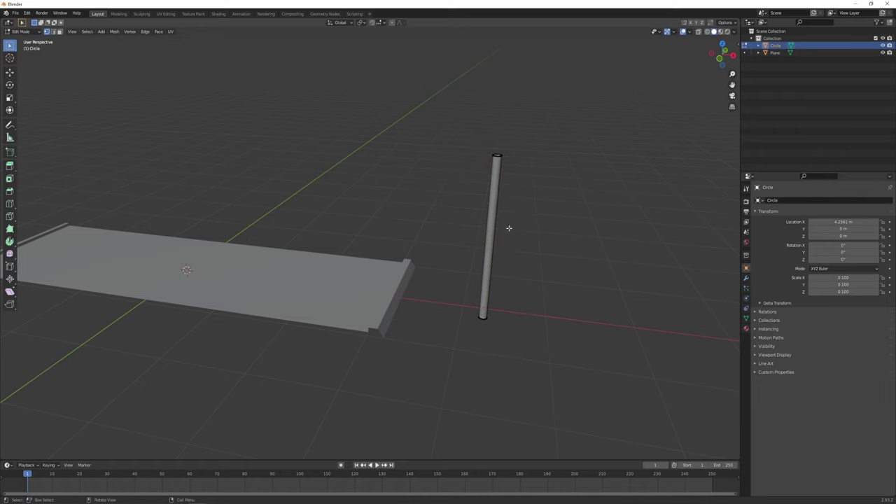
key("shift+a")
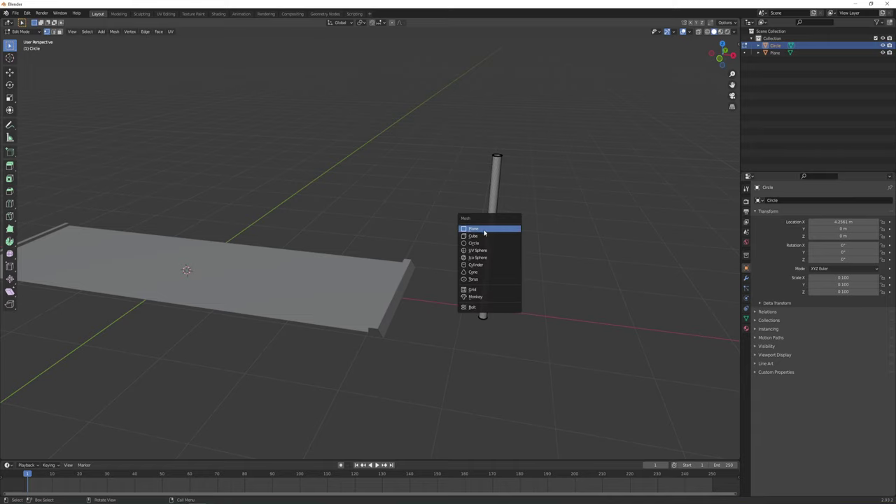
Add a cube and scale it along X, Y and Z into a thin flat board.
left_click(481, 236)
key("s")
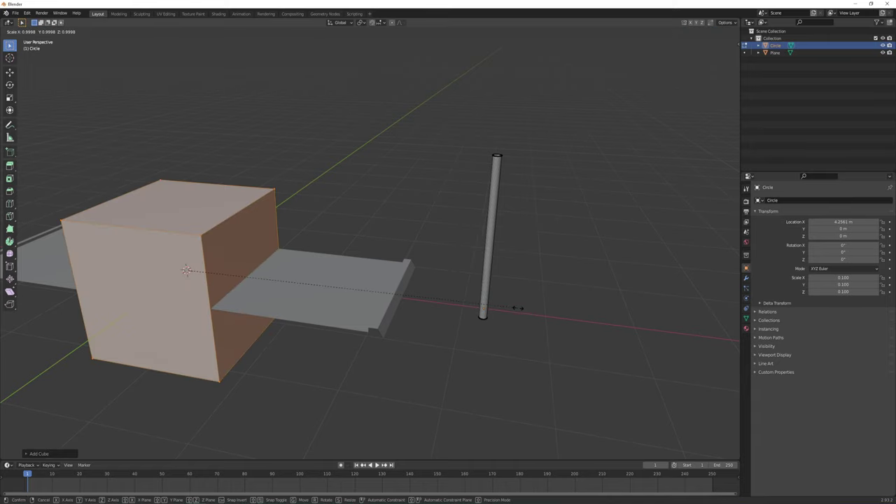
key("x")
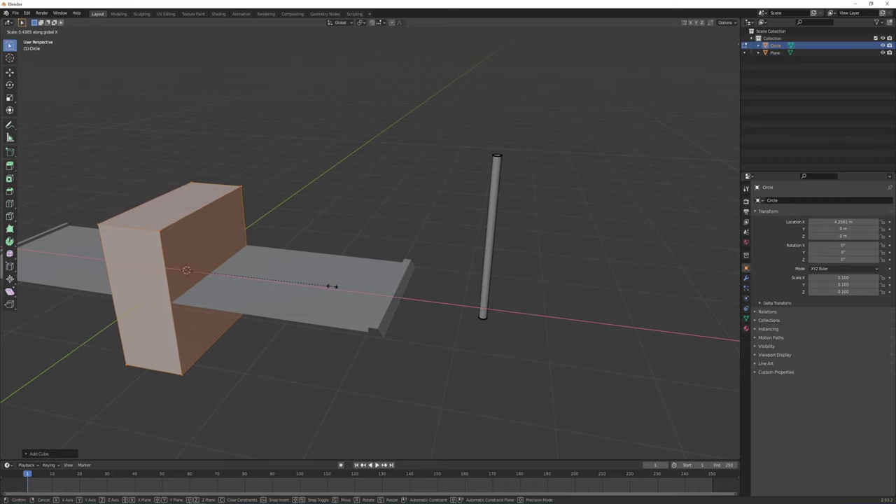
left_click(339, 300)
key("s")
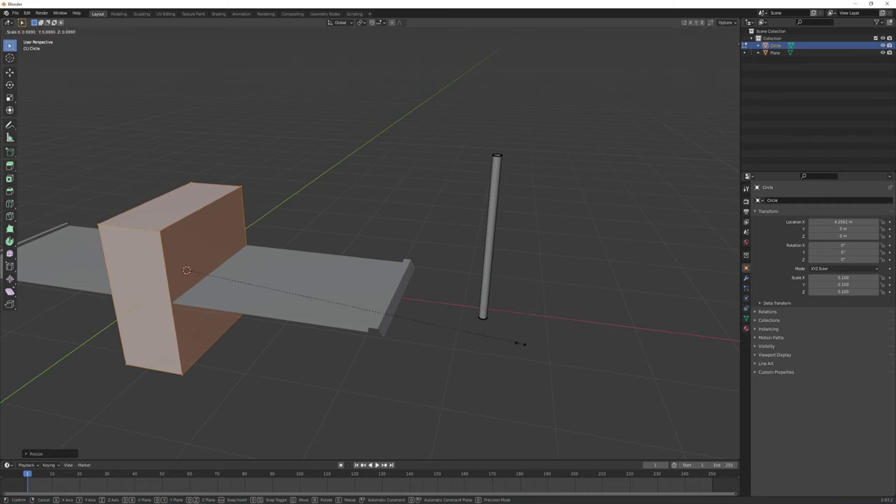
key("y")
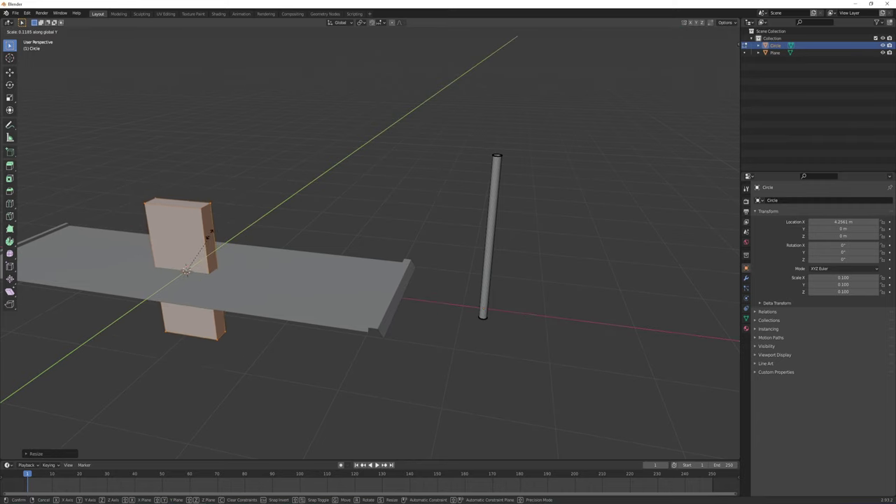
left_click(188, 270)
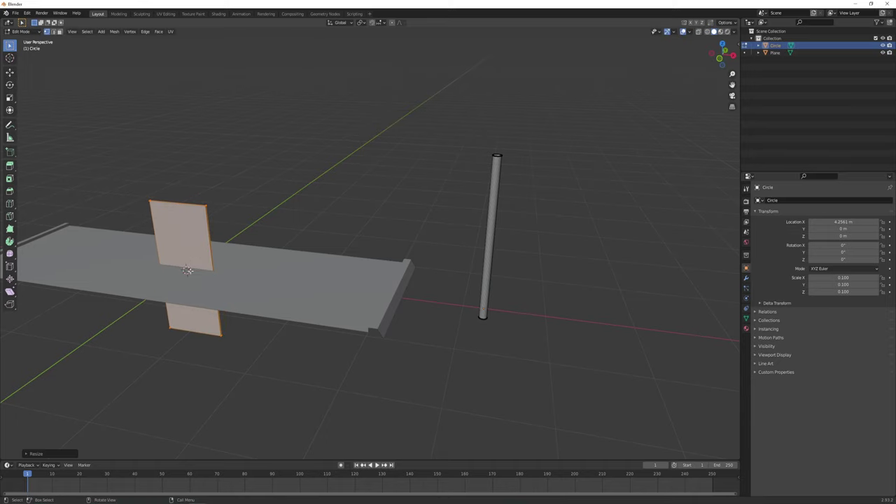
key("s")
key("z")
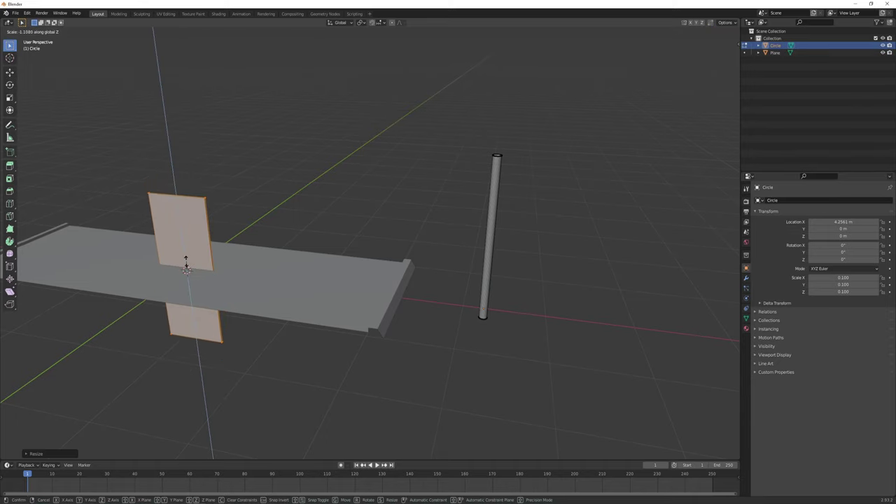
Move the board up onto the top of the pole.
key("g")
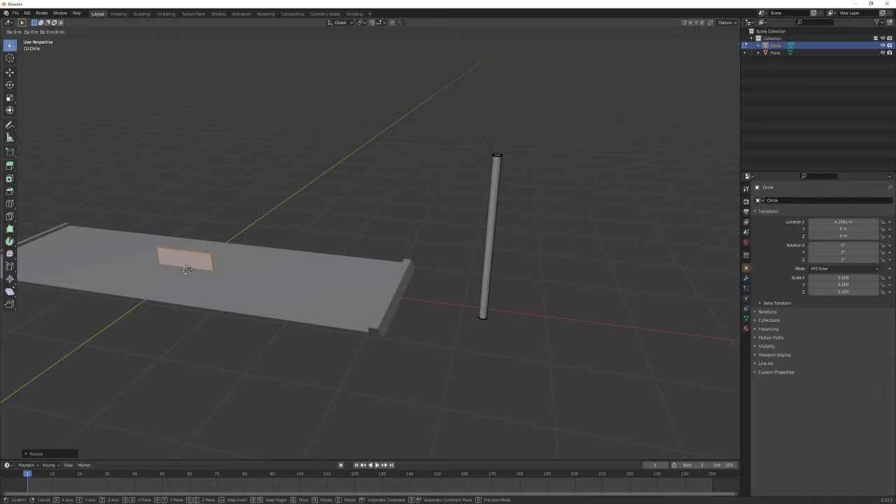
left_click(230, 162)
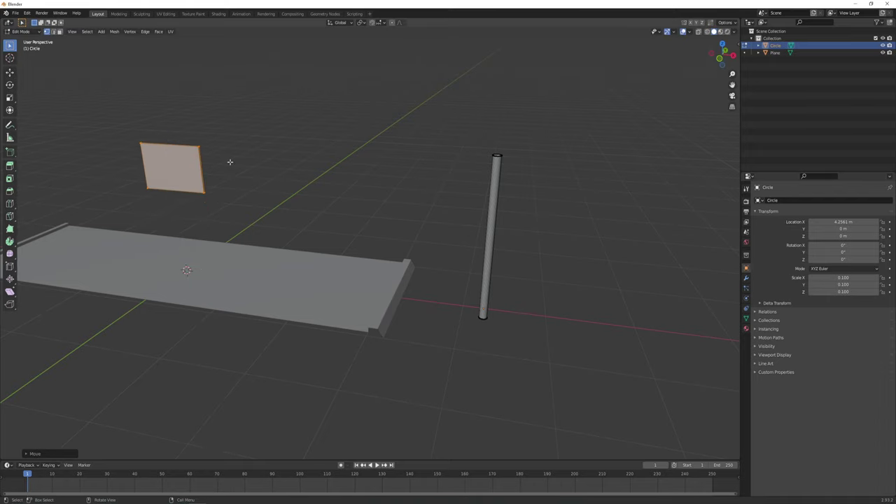
key("g")
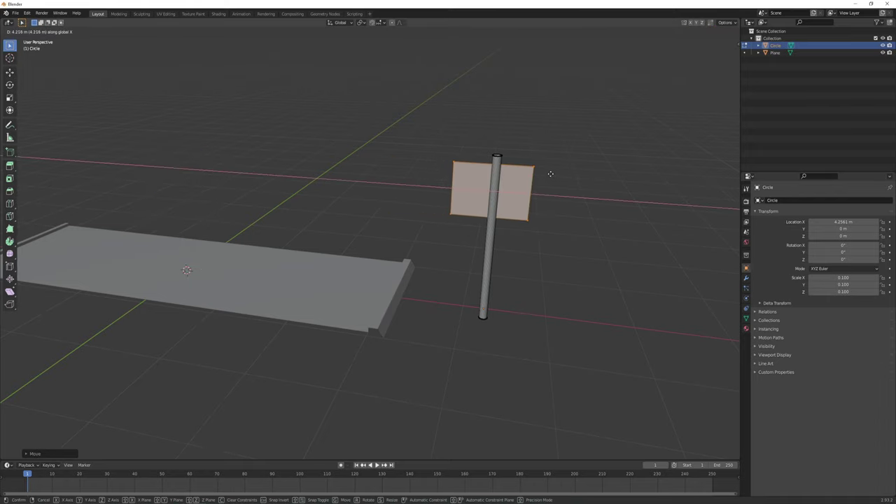
left_click(547, 184)
key("Tab")
Centre the board on the pole along Y and raise it higher along Z.
middle_click_drag(607, 223, 421, 233)
key("g")
key("y")
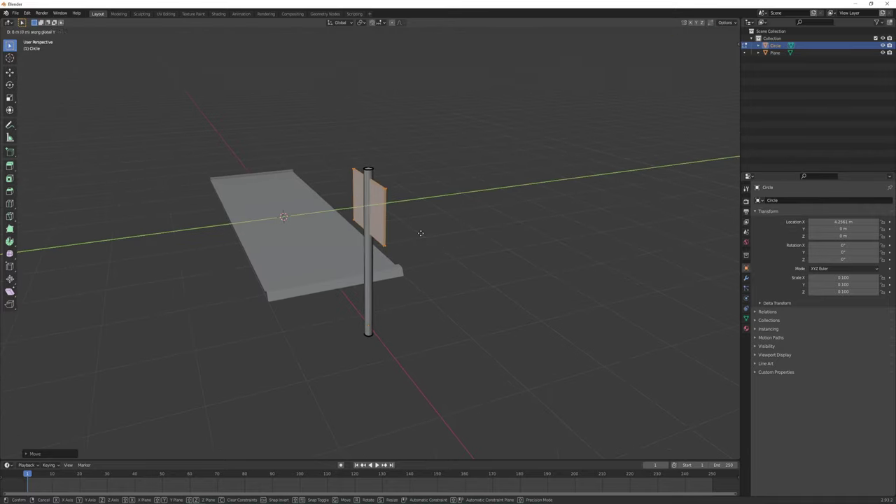
left_click(415, 231)
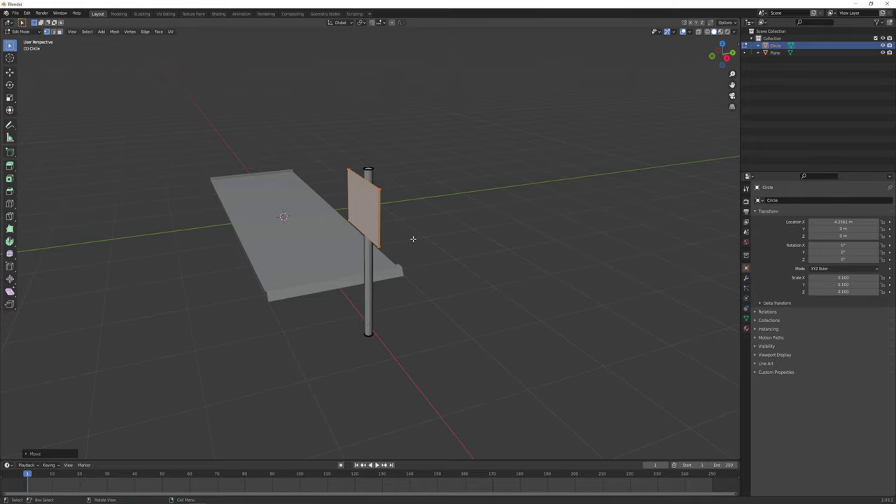
key("g")
key("z")
left_click(411, 236)
mouse_move(411, 236)
middle_mouse_down()
mouse_move(385, 250)
mouse_move(433, 246)
mouse_move(538, 180)
mouse_move(462, 230)
mouse_move(462, 221)
middle_mouse_up()
Return to Object Mode and join the signpost pieces with Ctrl+J.
key("Tab")
key("Tab")
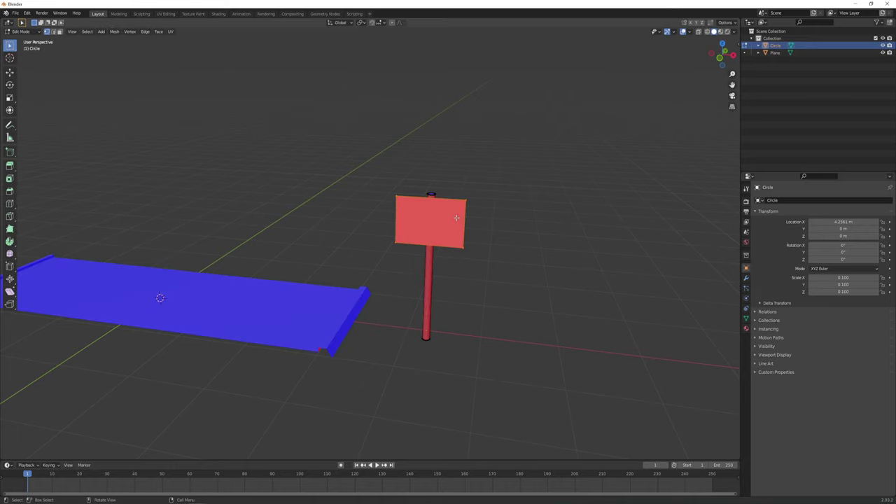
key("a")
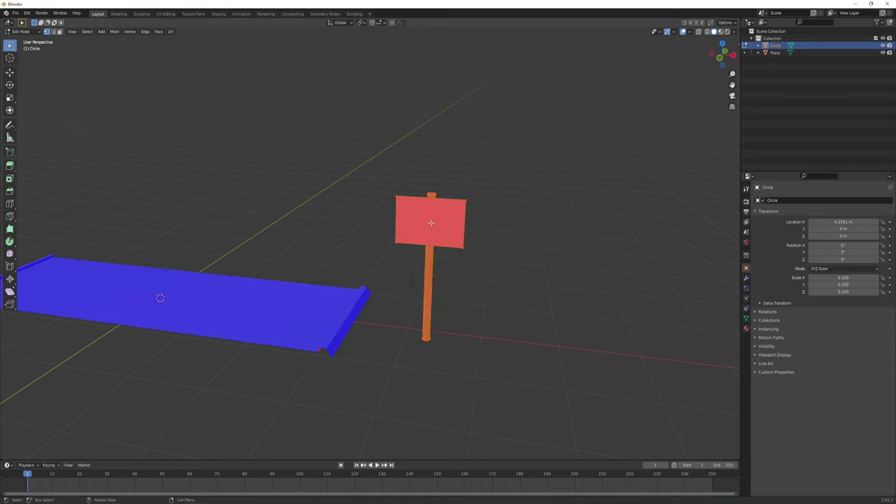
left_click(448, 263)
key("Tab")
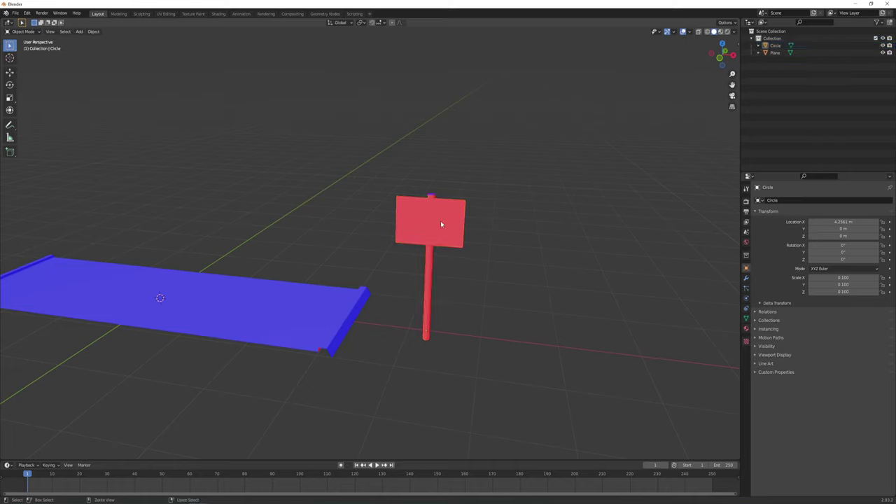
key("ctrl+j")
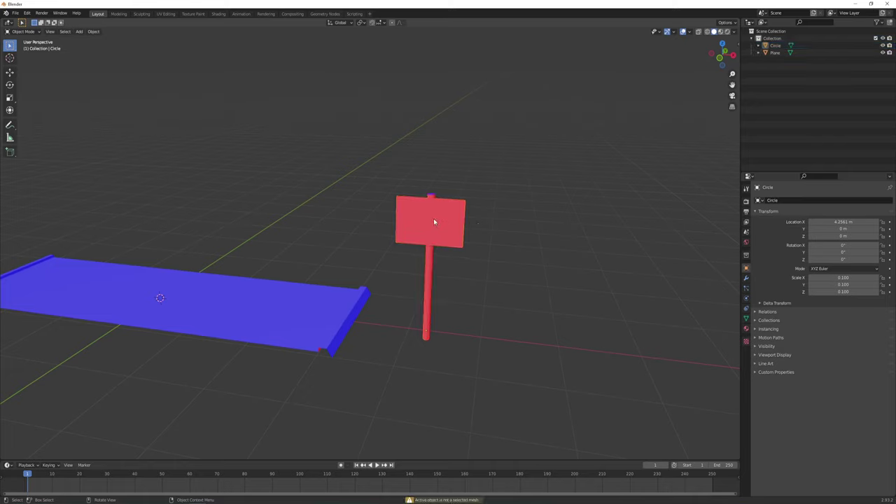
Recalculate the signpost's face normals outward in Edit Mode.
left_click(434, 221)
key("Tab")
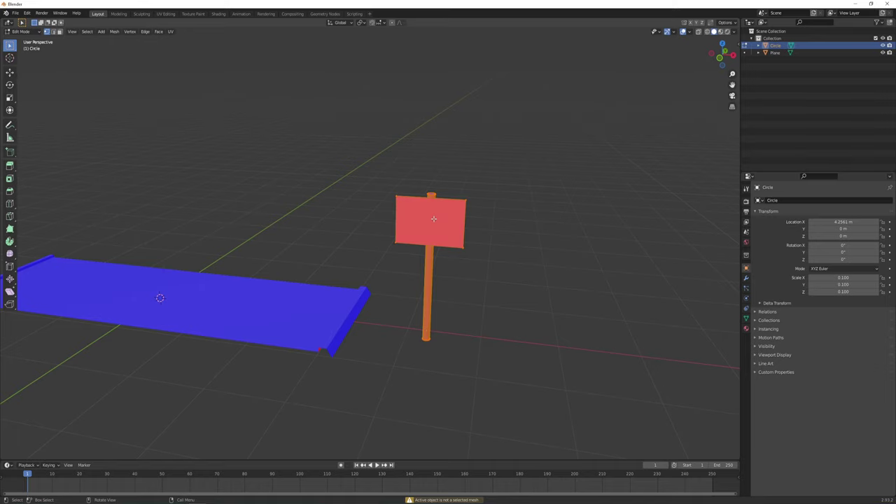
key("alt+a")
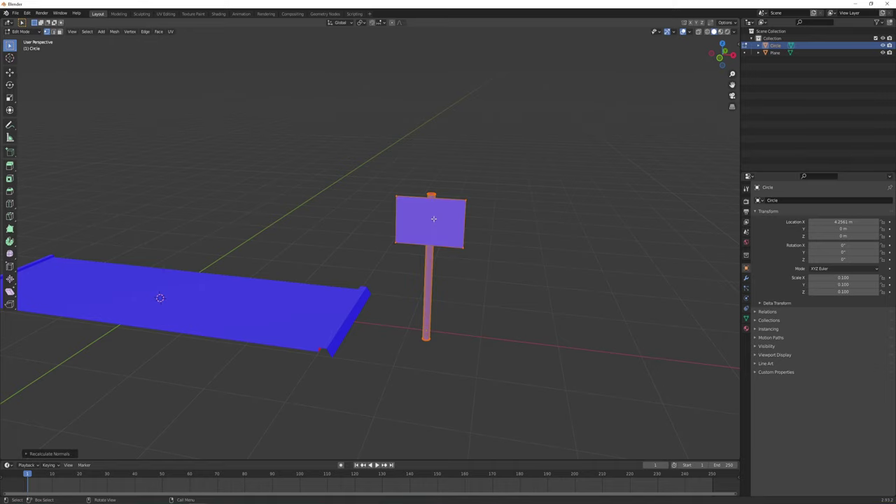
key("Tab")
middle_click_drag(445, 244, 460, 248)
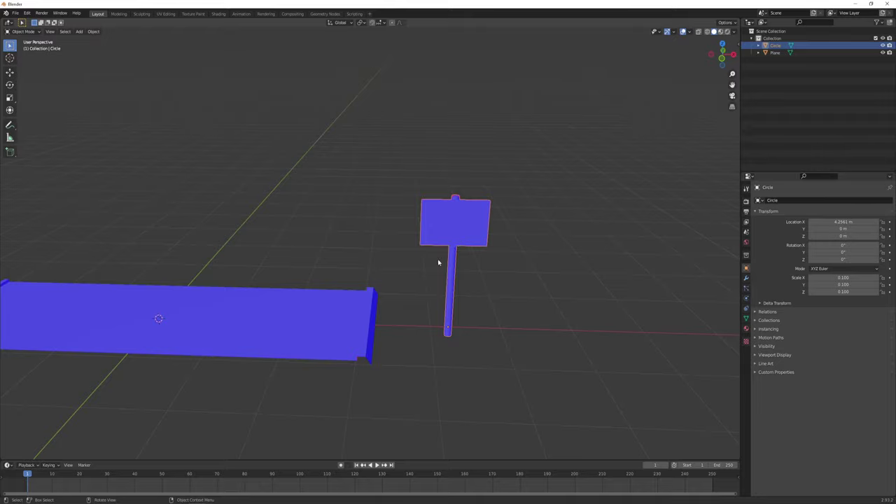
middle_click_drag(424, 282, 418, 248)
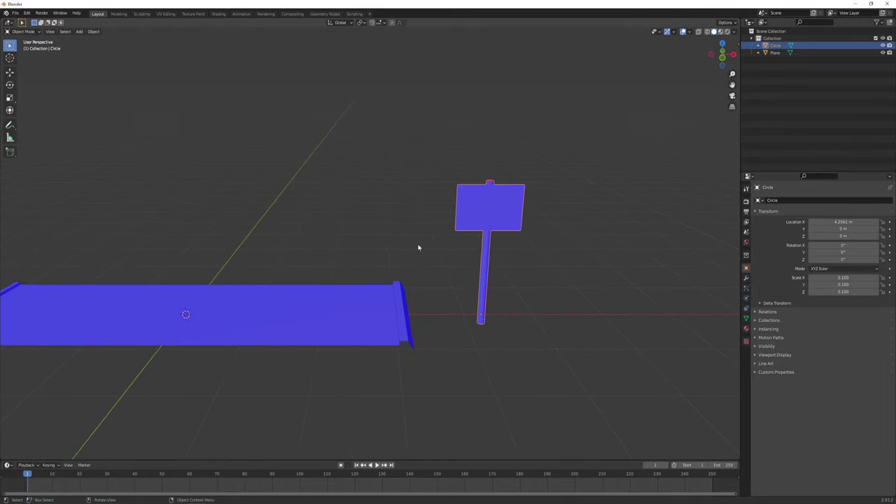
Export the scene as the FBX file ro2.fbx.
left_click(15, 13)
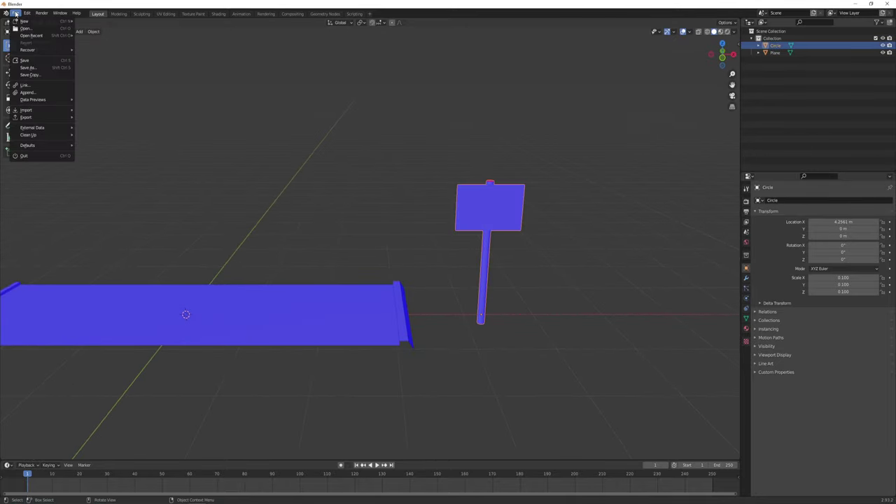
mouse_move(32, 120)
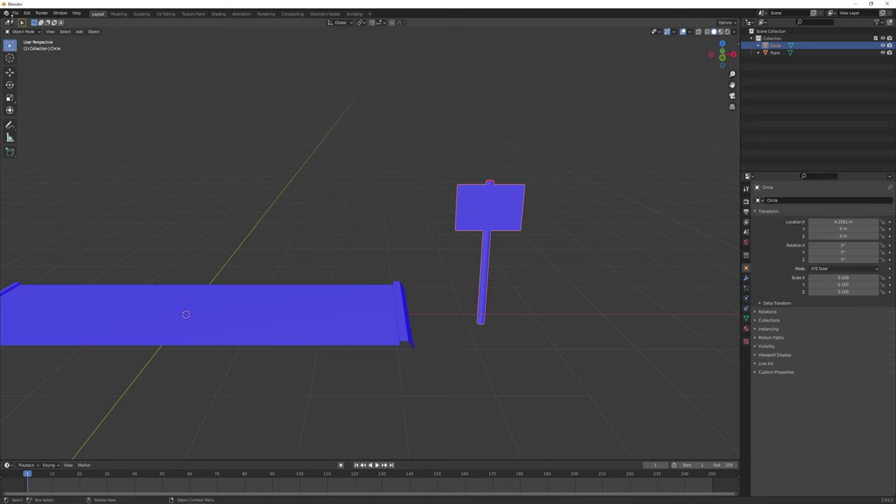
left_click(14, 13)
mouse_move(34, 116)
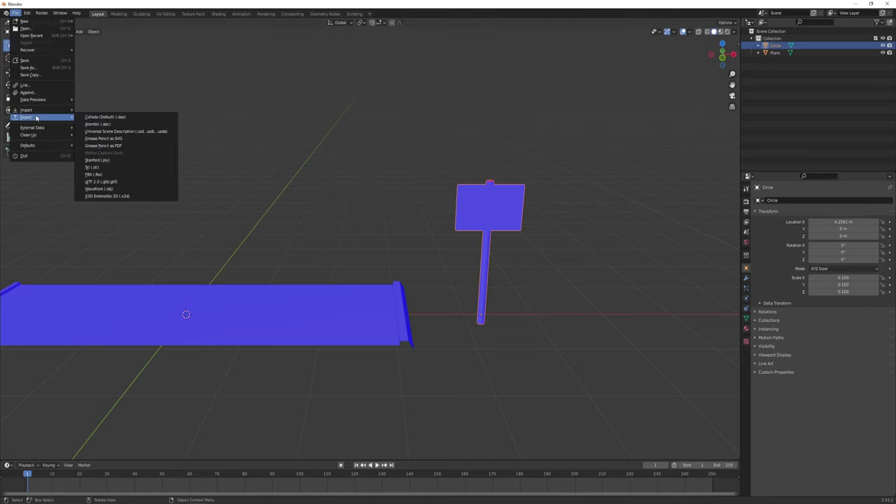
left_click(96, 172)
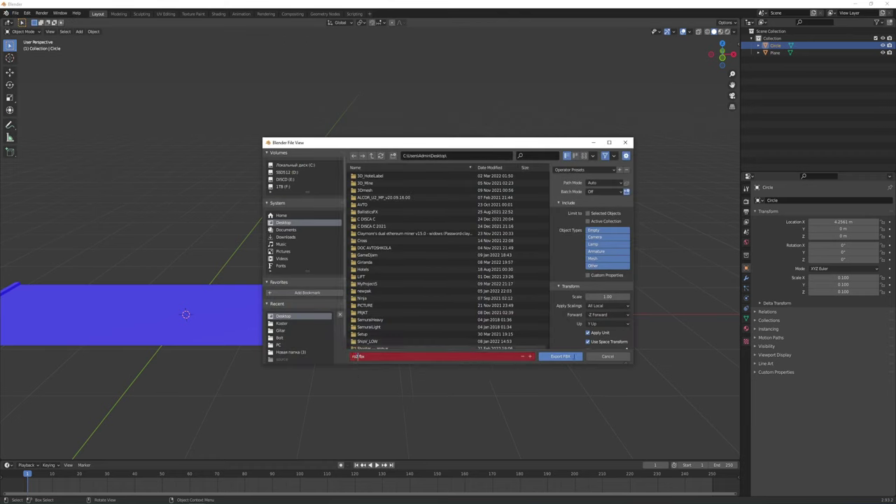
left_click(563, 360)
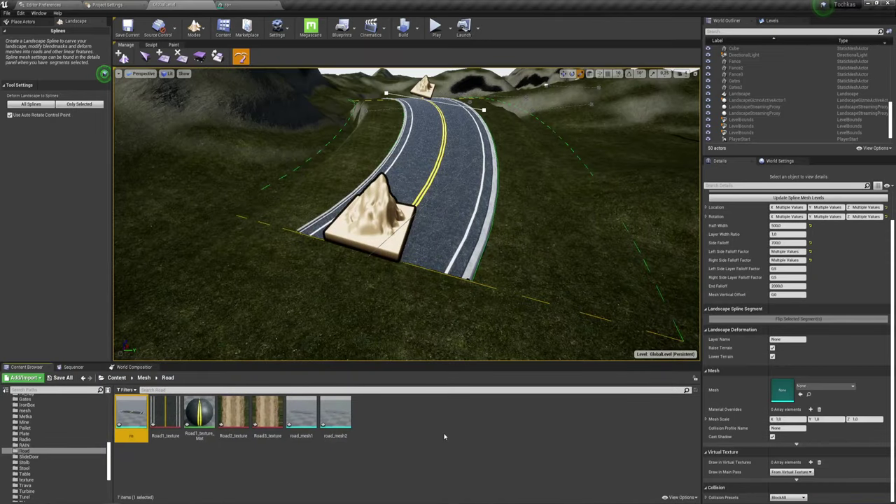
Import ro2.fbx into the Content/Mesh/Road folder and close the import message log.
right_click(444, 437)
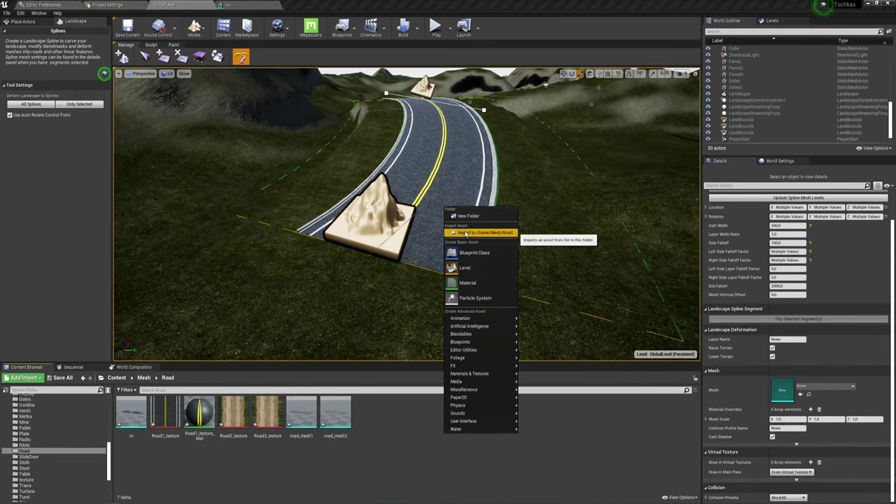
left_click(465, 233)
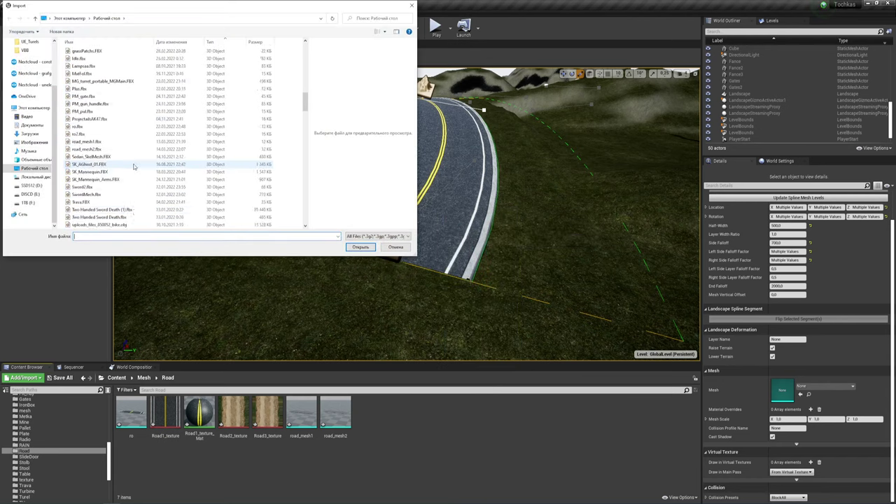
scroll(134, 166, "down", 2)
left_click(78, 89)
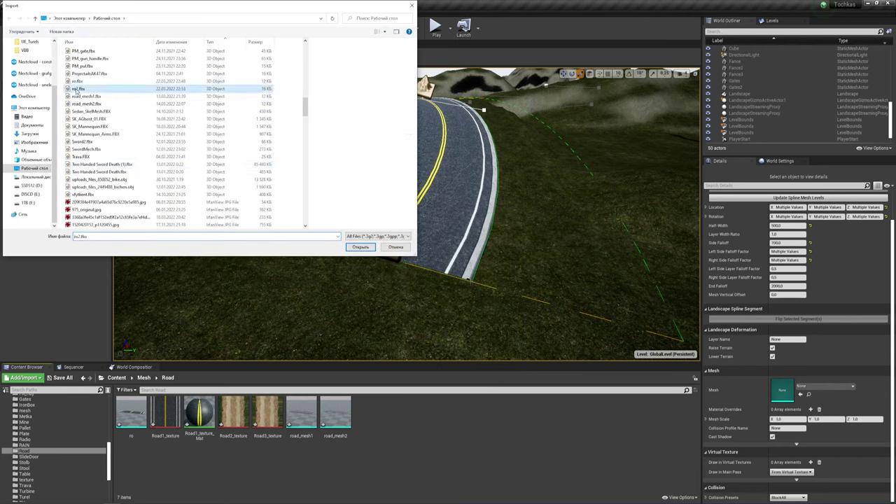
double_click(78, 89)
left_click(464, 387)
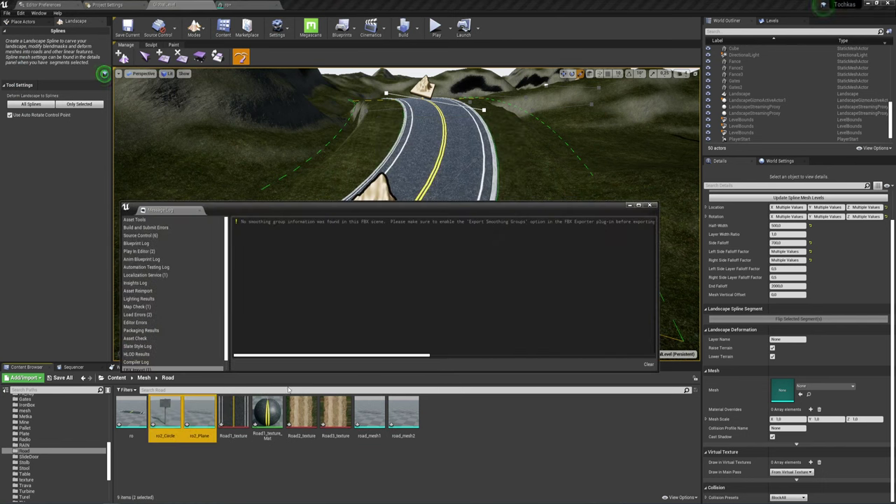
left_click(483, 413)
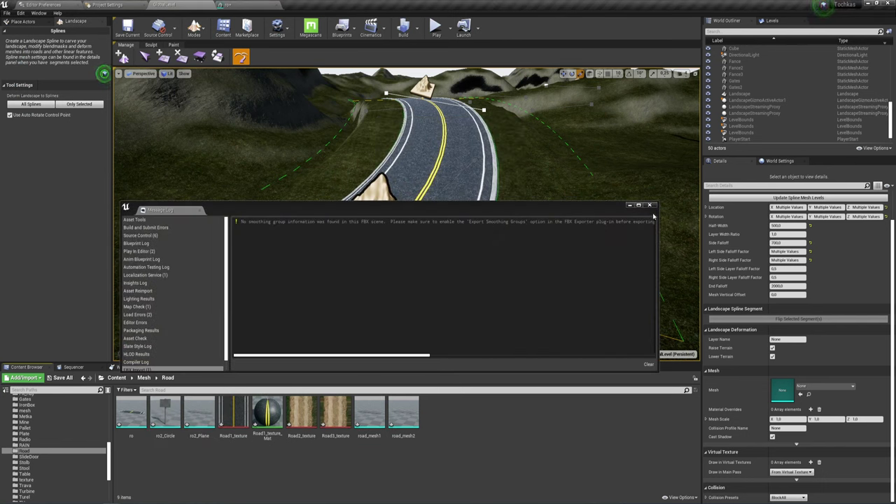
left_click(650, 205)
Delete the ro2_Plane mesh asset and select ro2_Circle.
left_click(200, 412)
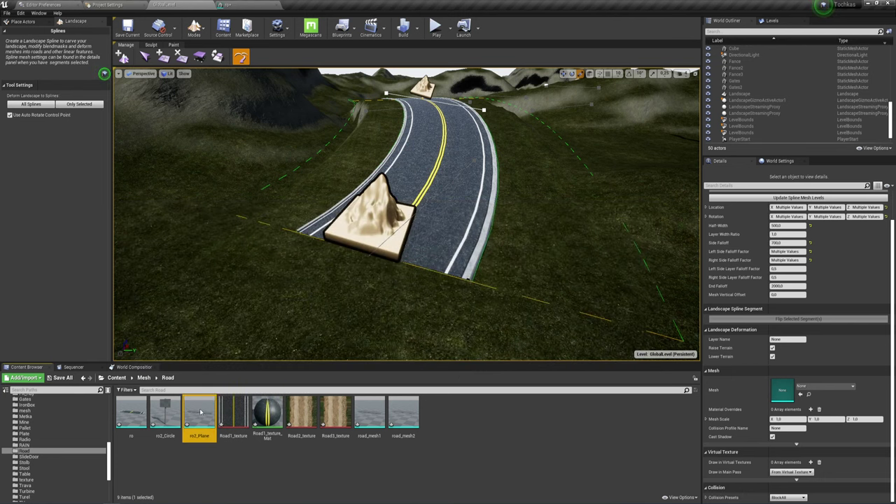
key("Delete")
left_click(399, 373)
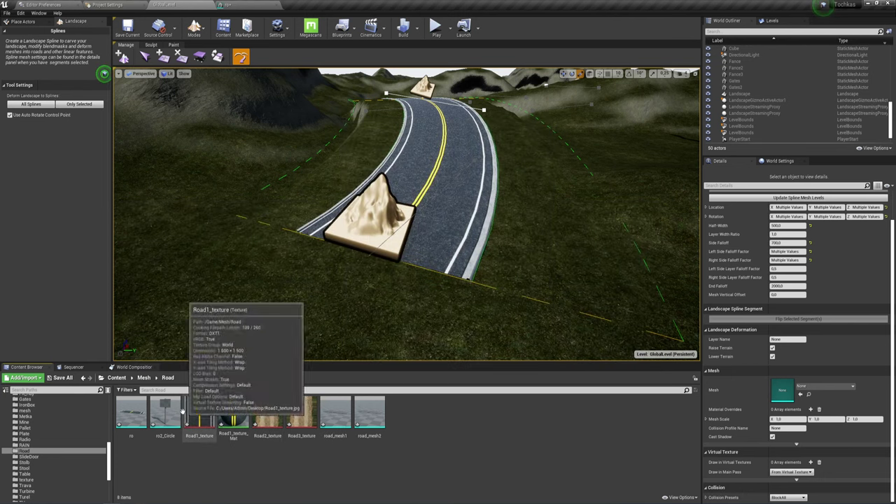
left_click(165, 409)
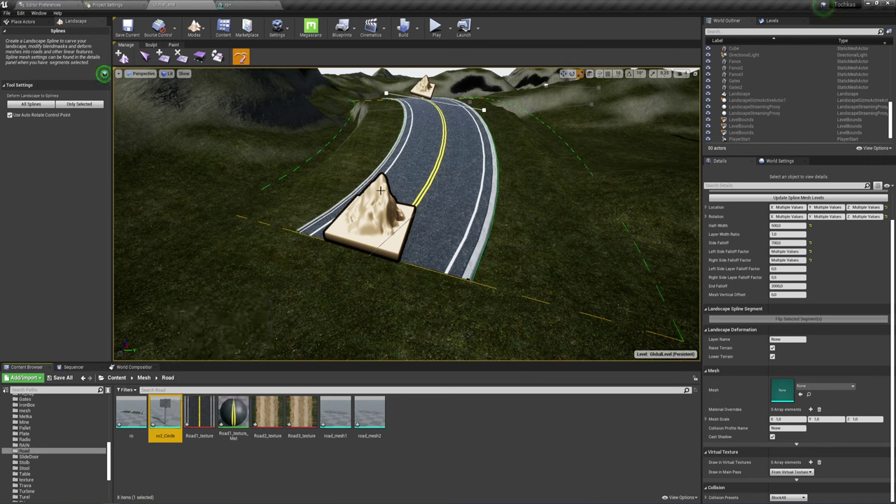
Select all connected spline control points and set their Mesh to ro2_Circle.
left_click(424, 86)
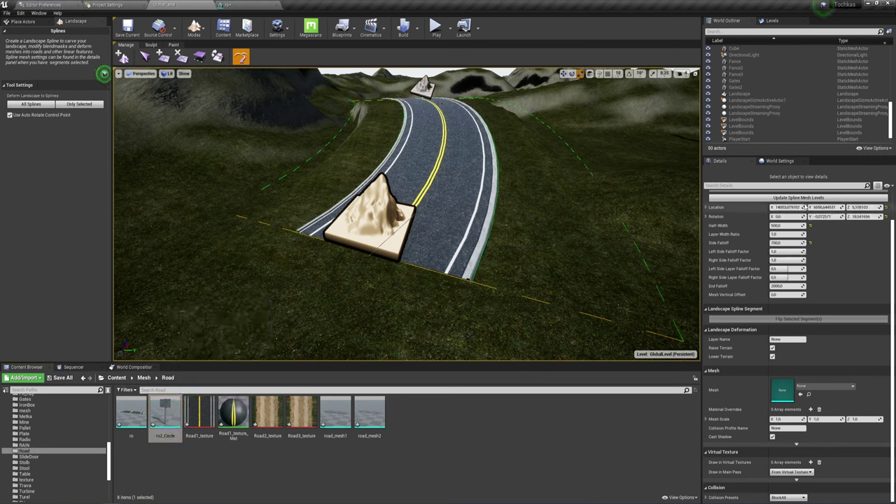
scroll(761, 226, "up", 2)
left_click(798, 211)
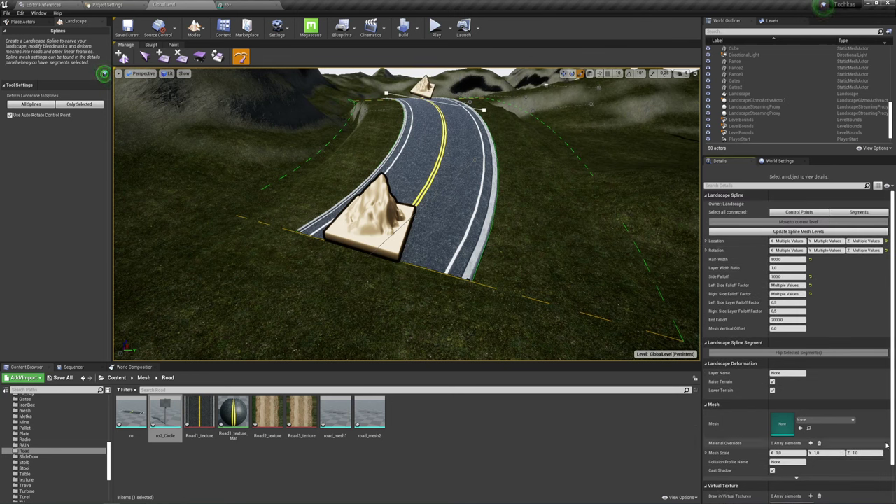
left_click(801, 429)
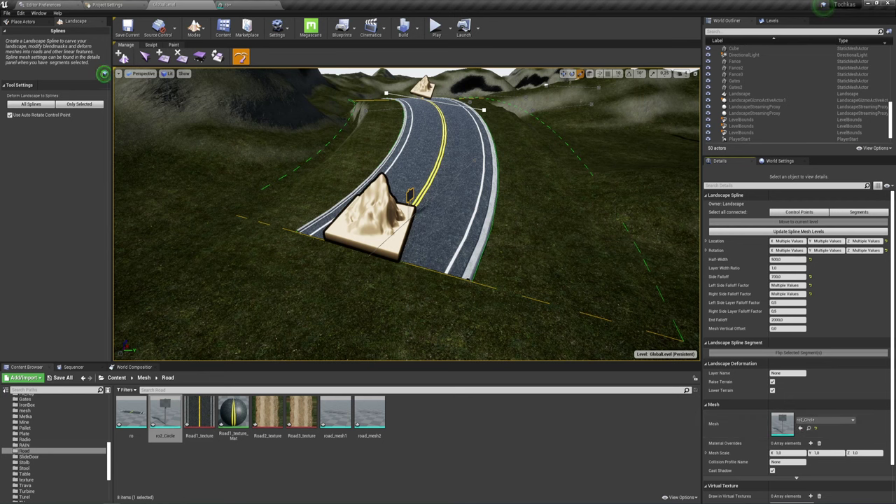
left_click_drag(525, 238, 511, 203)
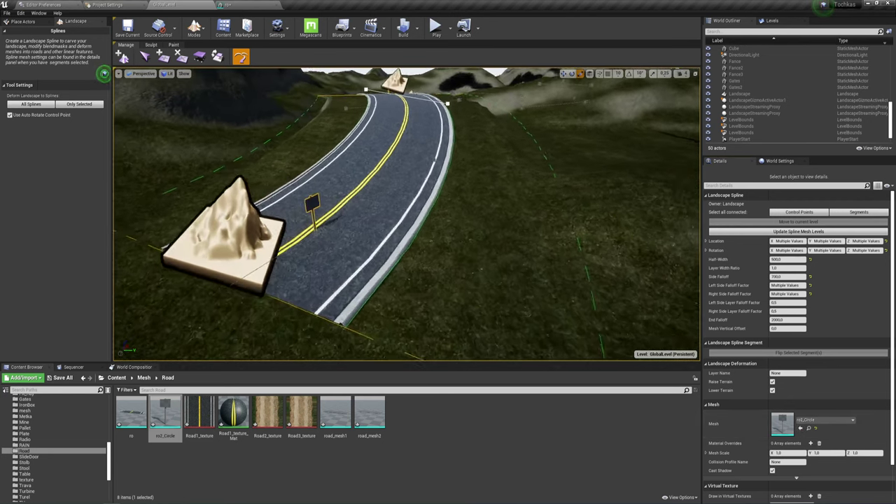
left_click_drag(521, 238, 522, 231)
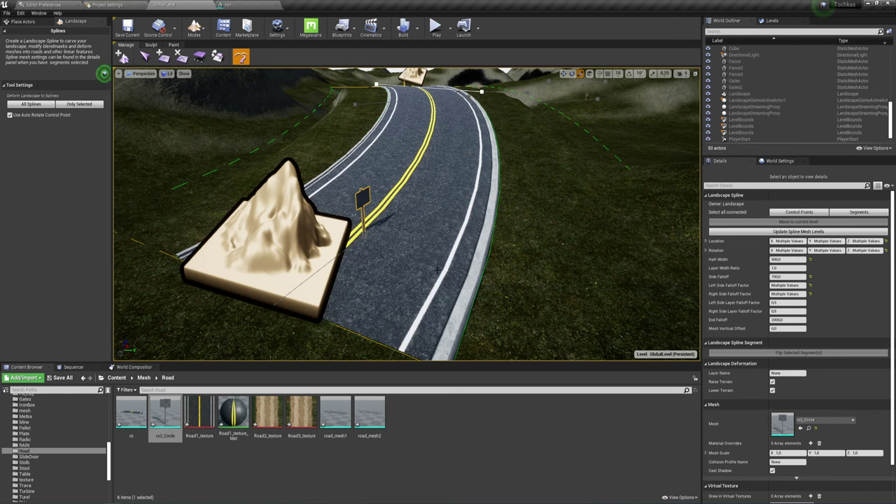
left_click_drag(440, 272, 441, 301)
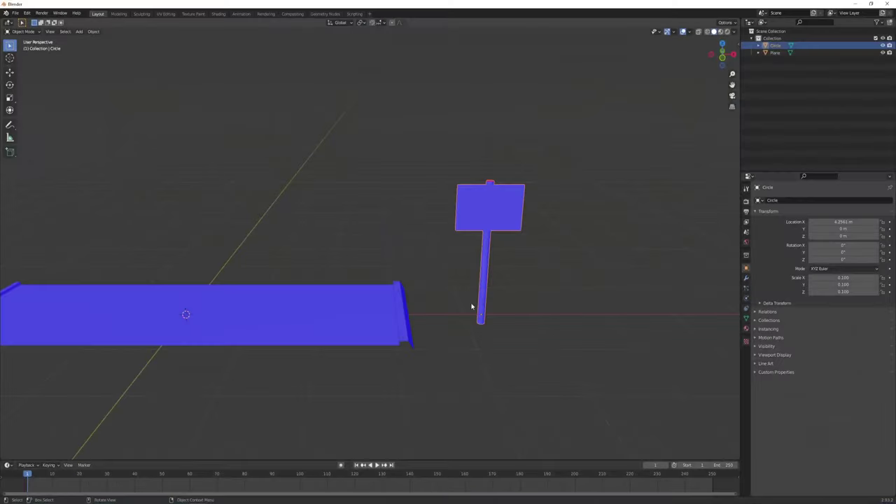
Inspect the sign's mesh in Edit Mode, orbiting around the road plane.
scroll(474, 309, "down", 3)
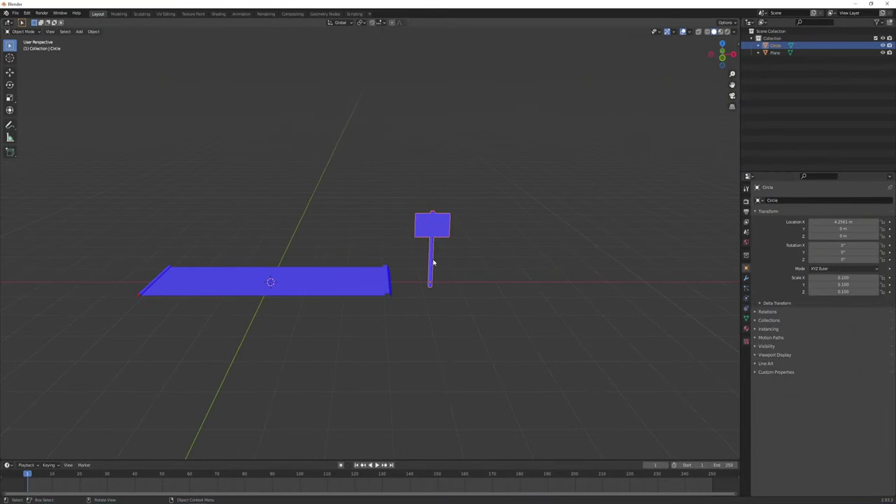
key("Tab")
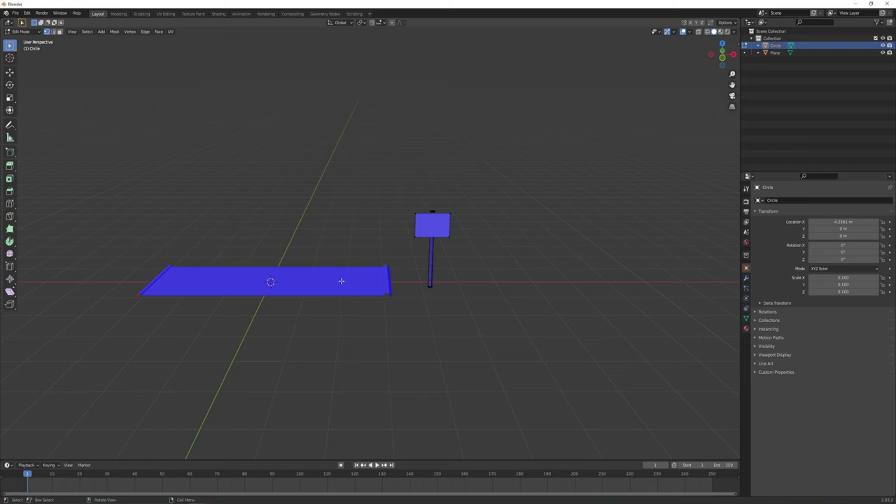
key("Tab")
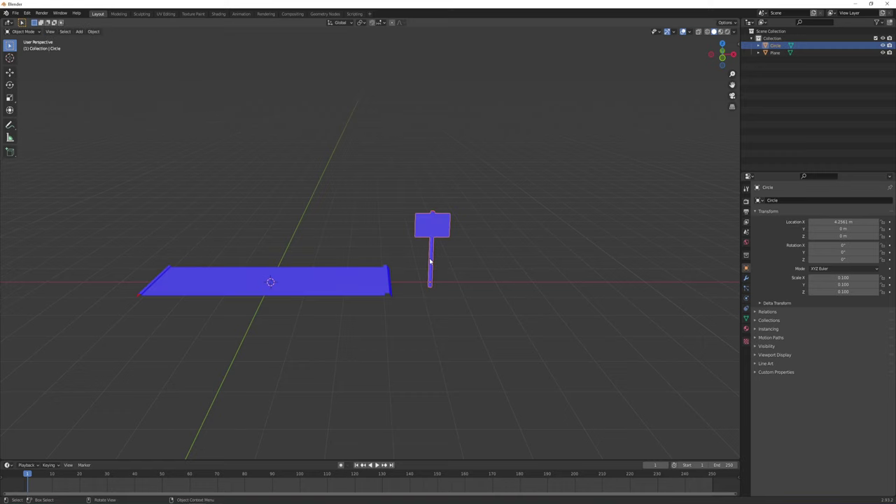
key("Tab")
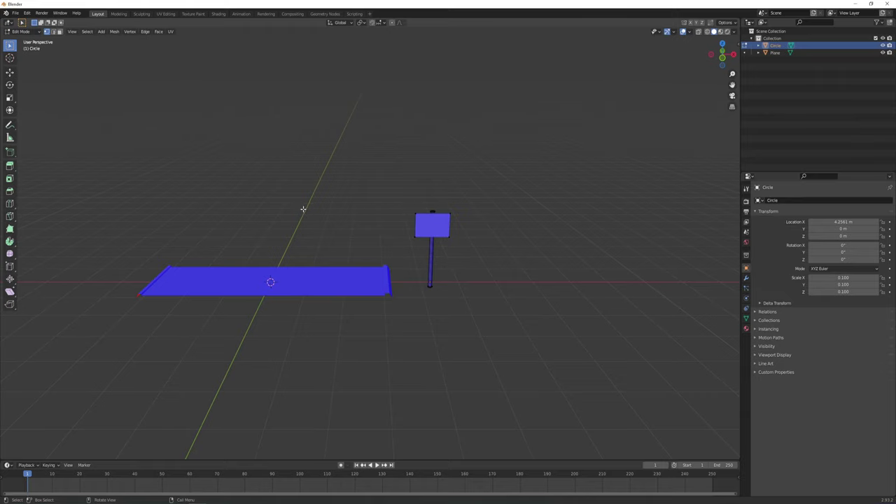
mouse_move(490, 290)
middle_mouse_down()
mouse_move(420, 316)
mouse_move(416, 300)
middle_mouse_up()
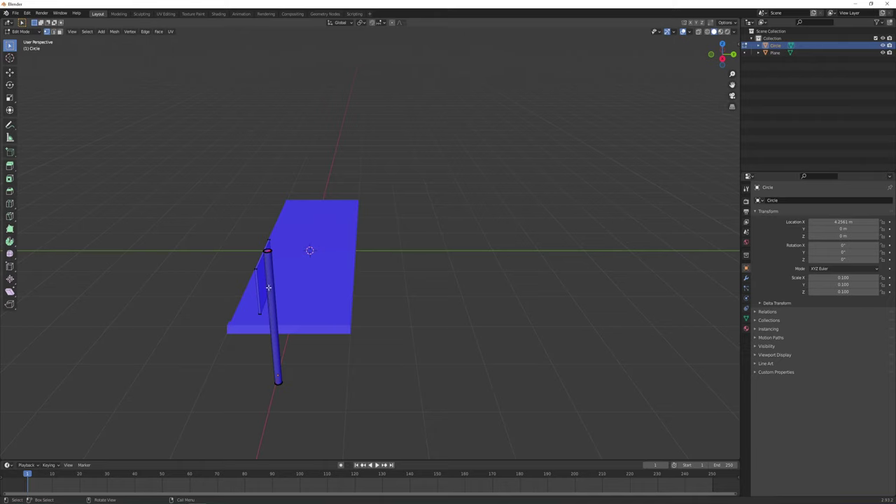
key("Tab")
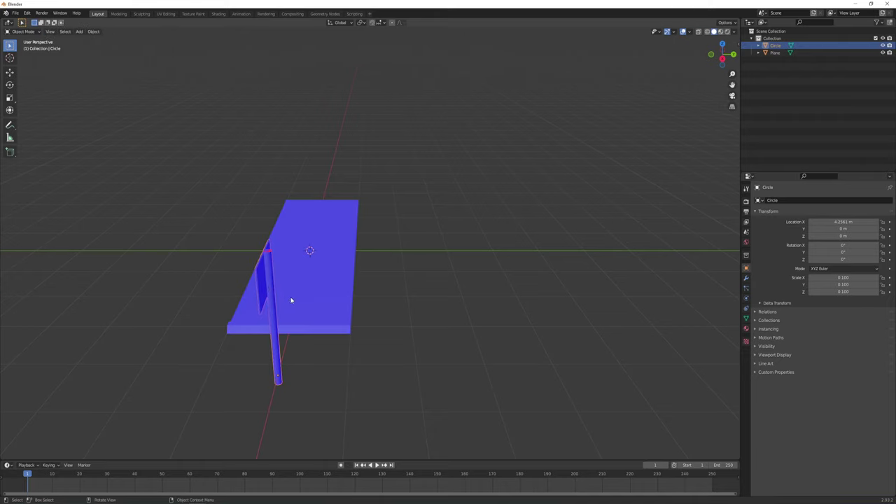
Rotate the sign 98.1° about Z and move it to X 0.2903 m, Y 3.3798 m.
key("r")
key("z")
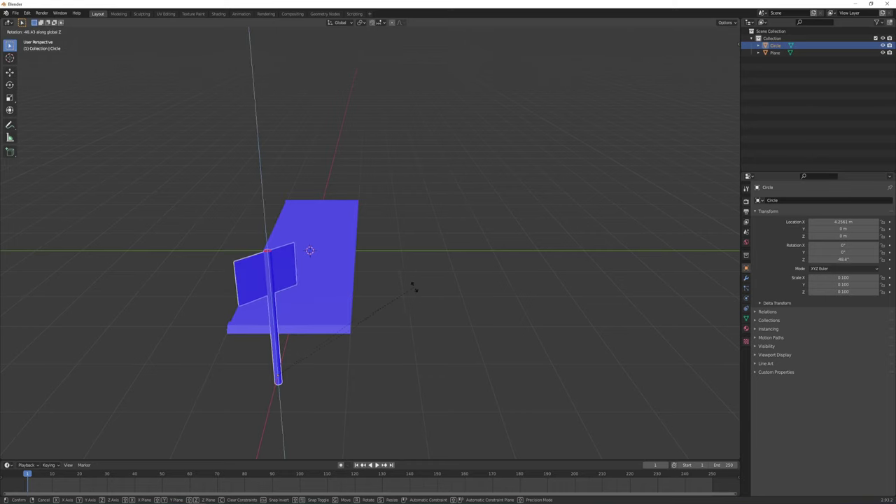
left_click(186, 374)
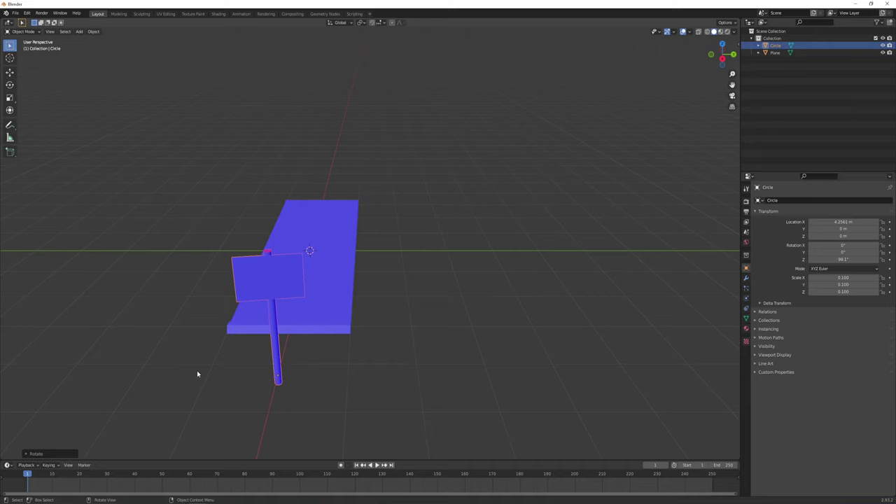
key("g")
key("x")
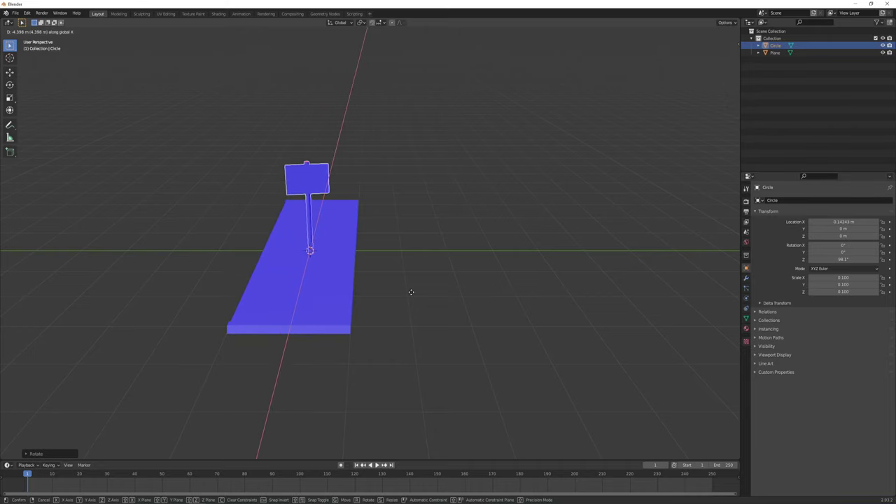
left_click(413, 293)
key("g")
key("y")
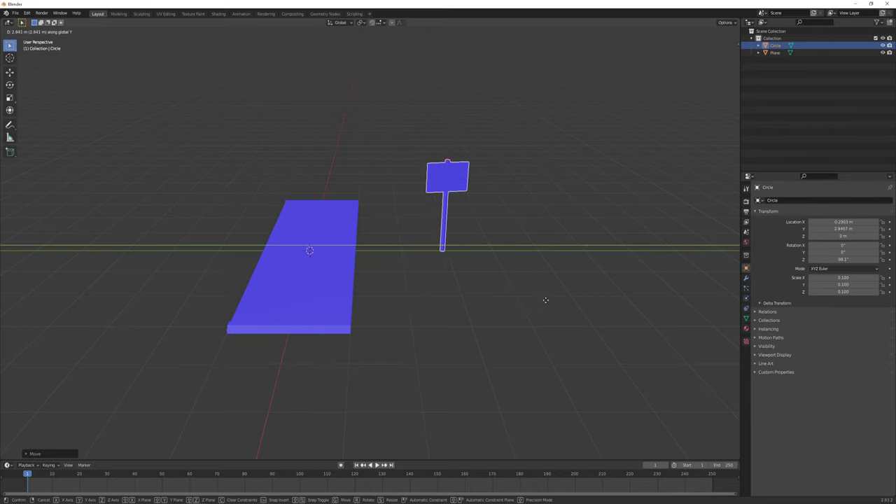
left_click(563, 303)
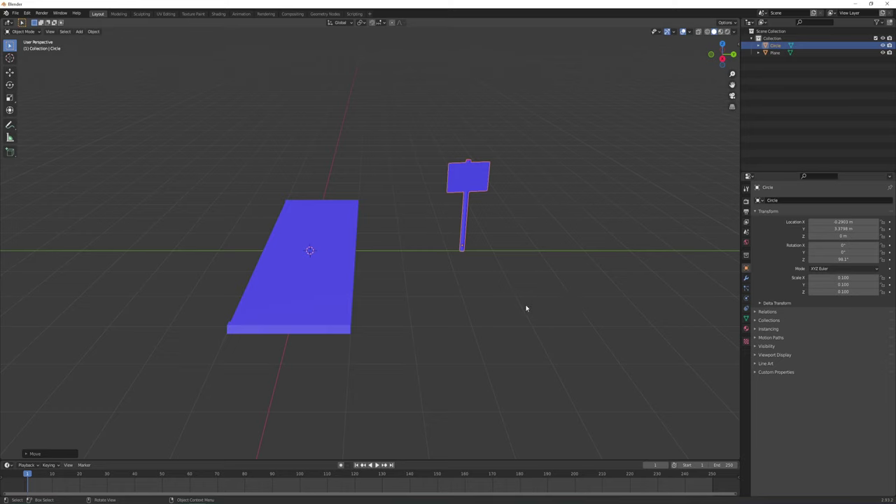
left_click(462, 275)
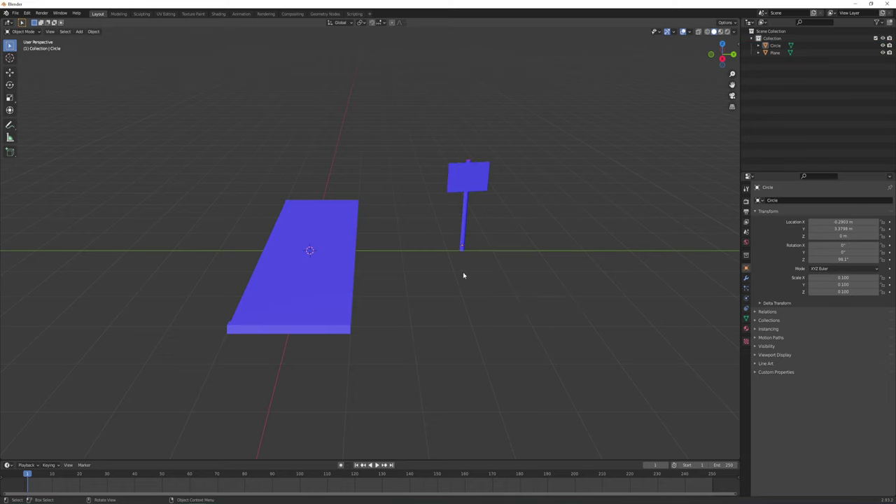
left_click(466, 199)
key("ctrl+a")
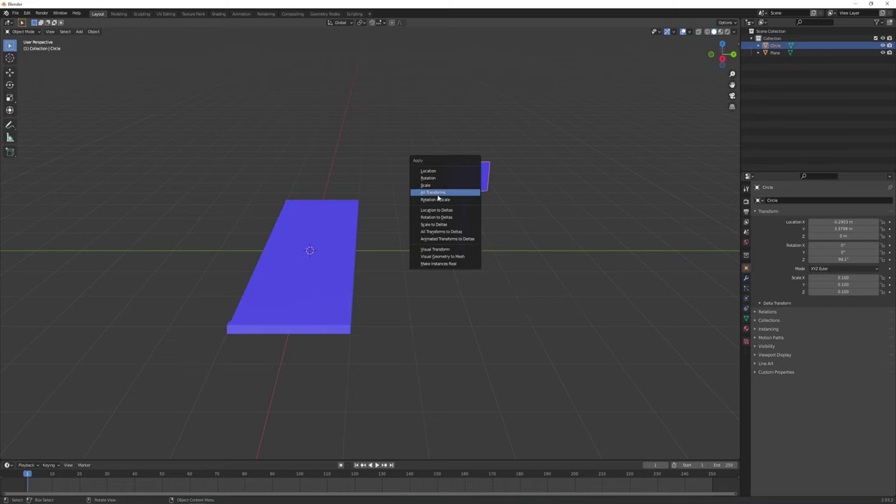
Apply All Transforms to the sign and export it again as FBX.
left_click(438, 196)
left_click(15, 13)
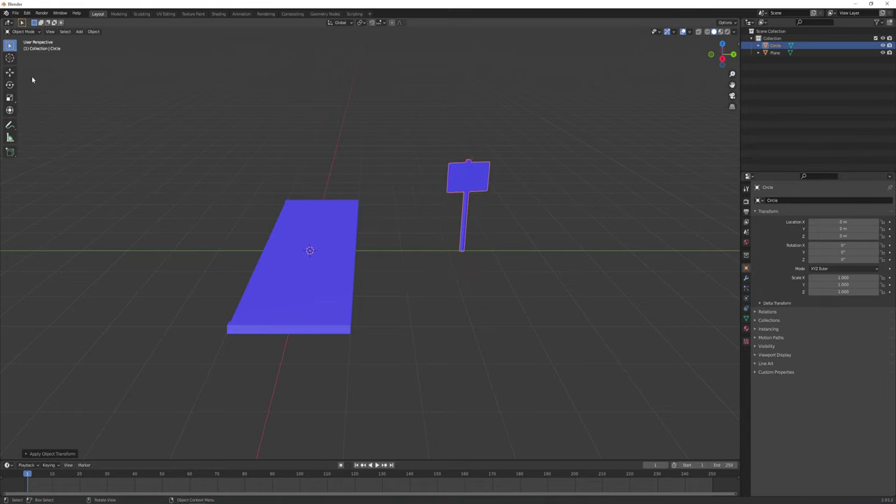
left_click(15, 14)
mouse_move(33, 119)
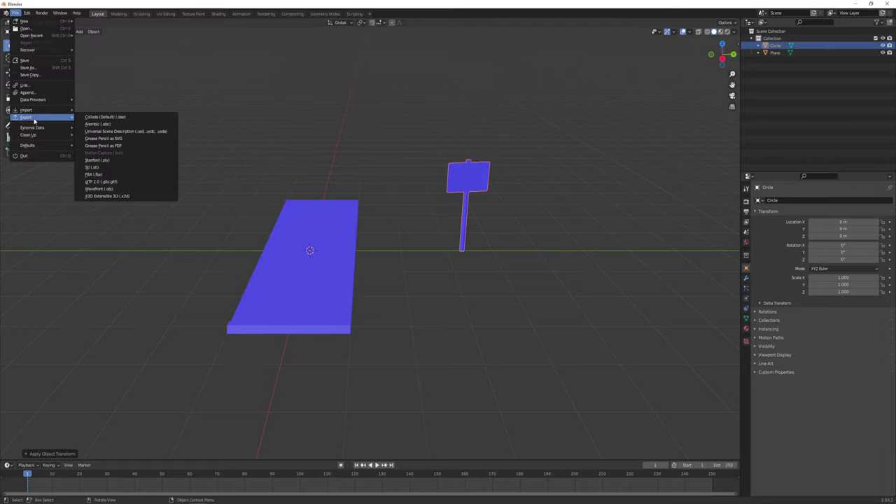
left_click(105, 173)
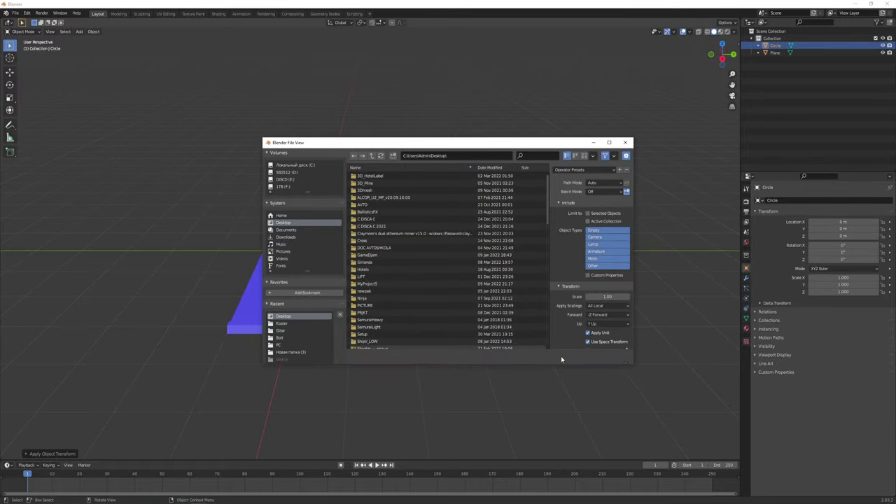
key("Escape")
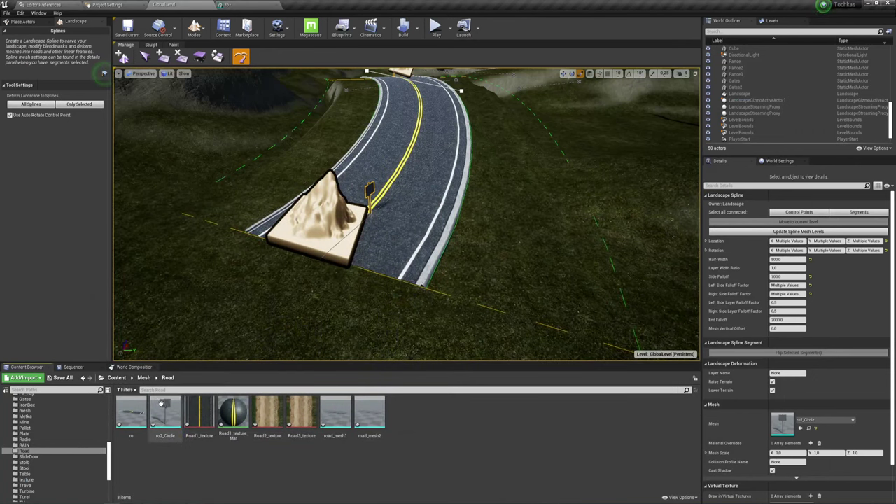
Reimport the updated ro2_Circle mesh and clear it from the road-end control point.
right_click(162, 410)
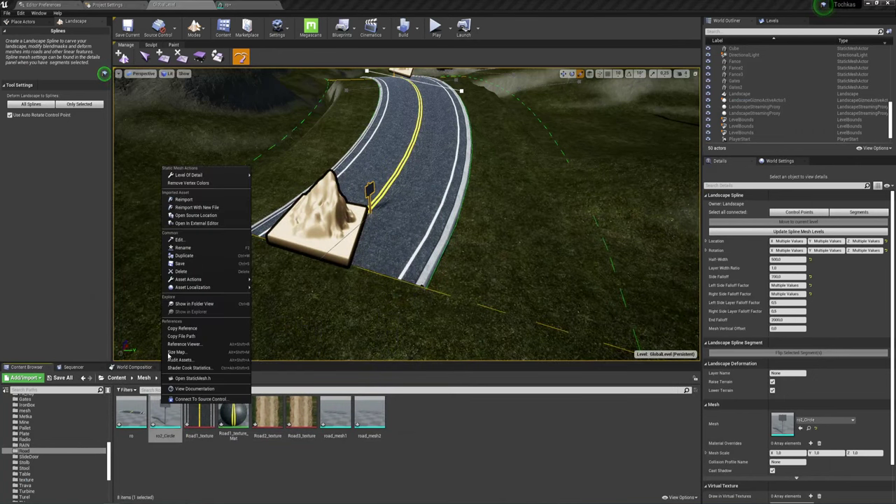
left_click(184, 199)
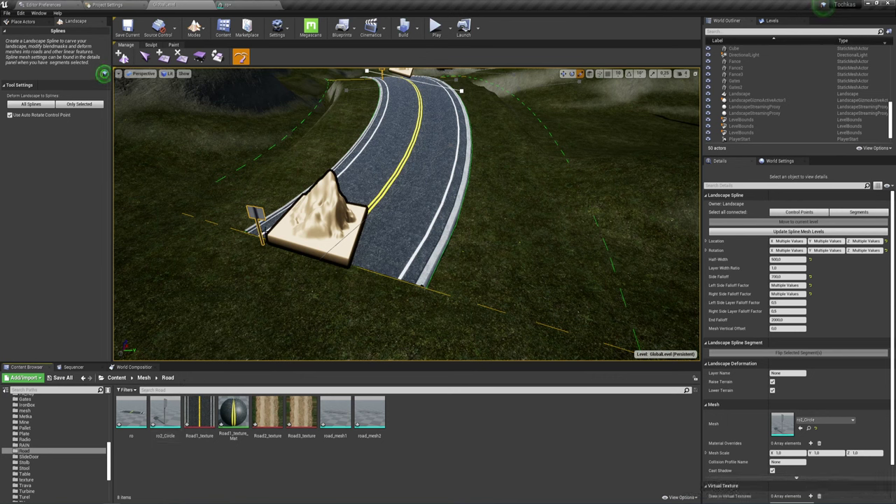
mouse_move(409, 226)
right_mouse_down()
mouse_move(403, 204)
mouse_move(410, 226)
mouse_move(443, 250)
right_mouse_up()
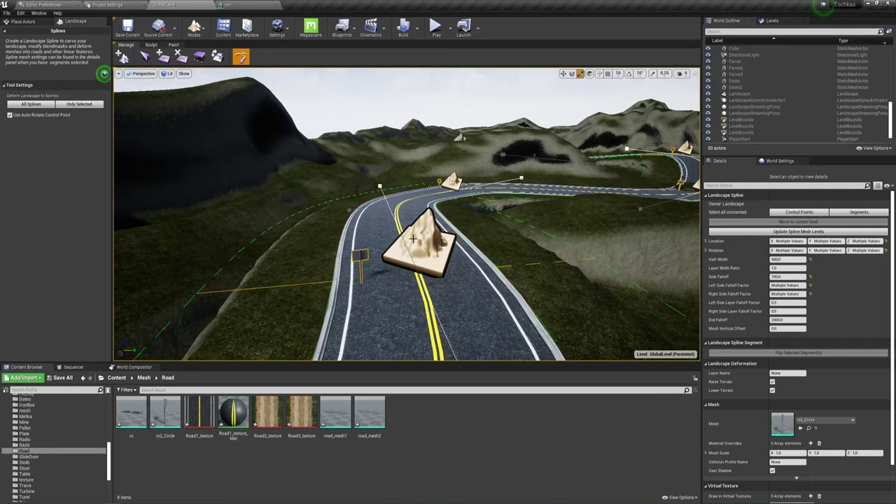
left_click(815, 429)
right_click_drag(513, 131, 513, 131)
left_click(481, 240)
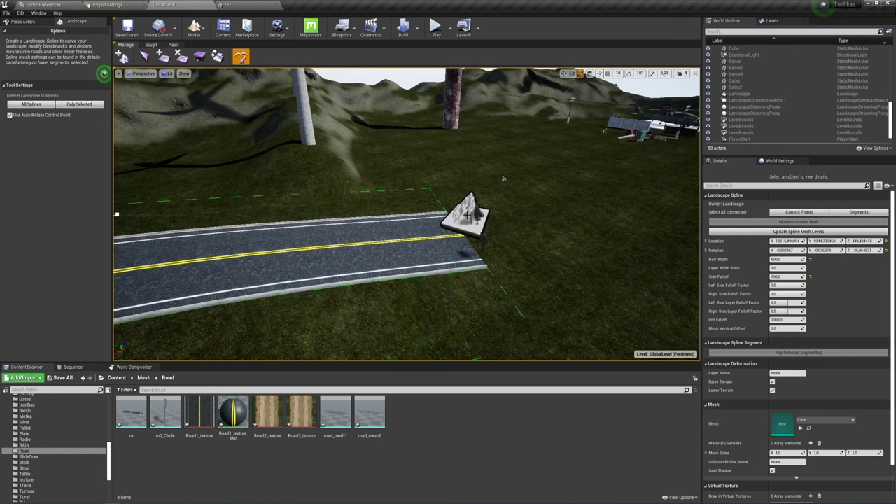
left_click(816, 429)
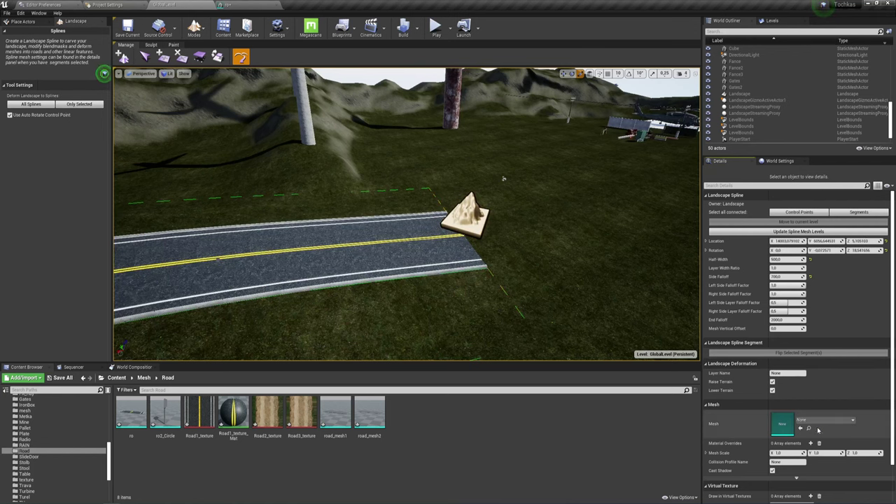
Select control points along the road, including all connected ones, to check the sign meshes.
right_click_drag(503, 178, 503, 179)
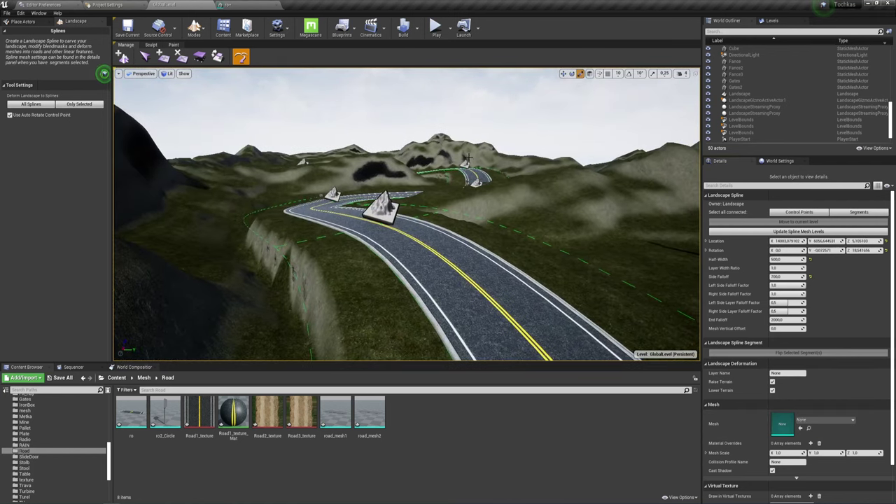
right_click_drag(363, 168, 363, 168)
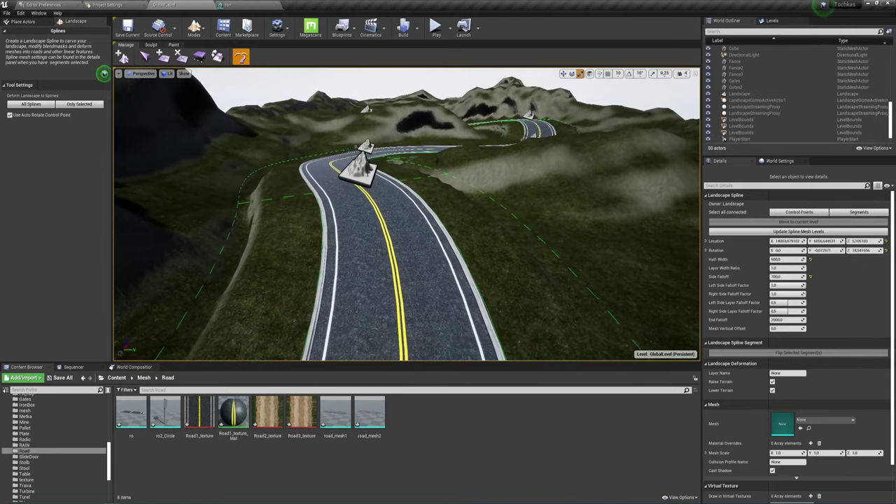
left_click(364, 170)
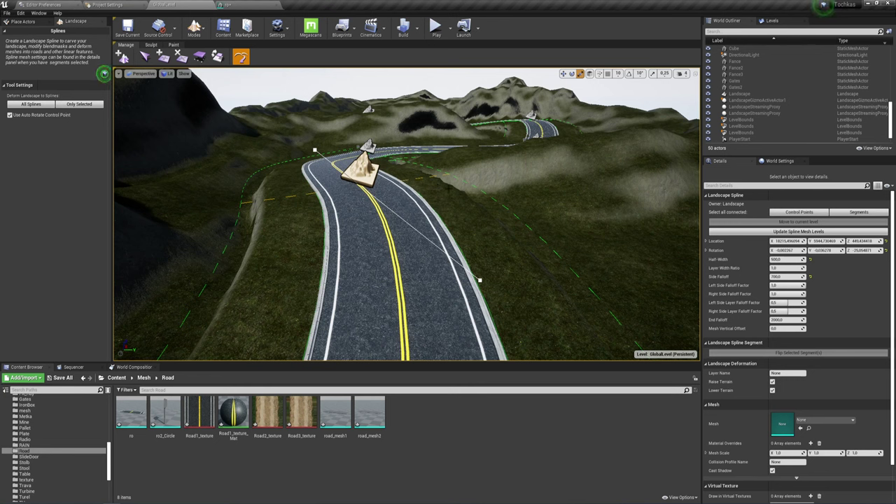
left_click(368, 146)
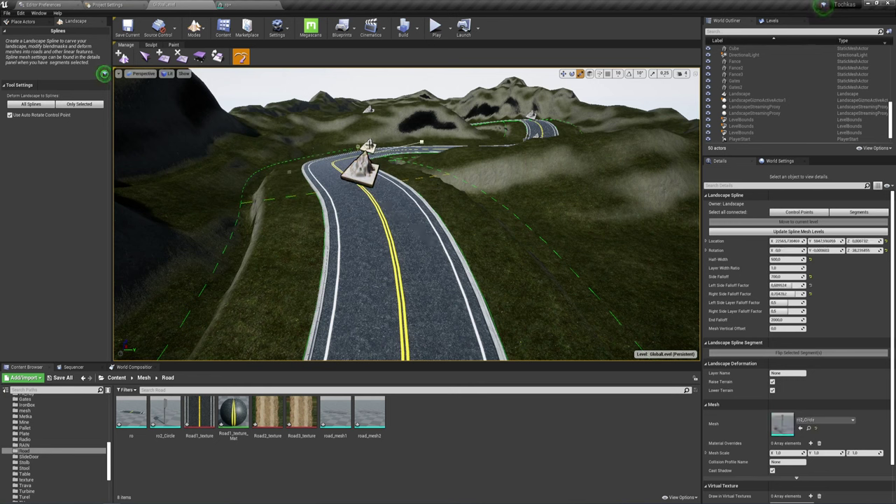
left_click(799, 212)
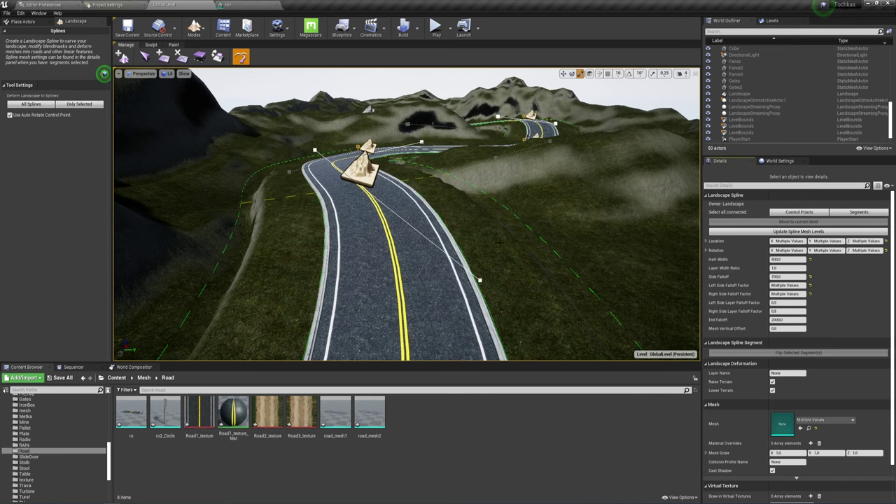
right_click_drag(498, 242, 500, 244)
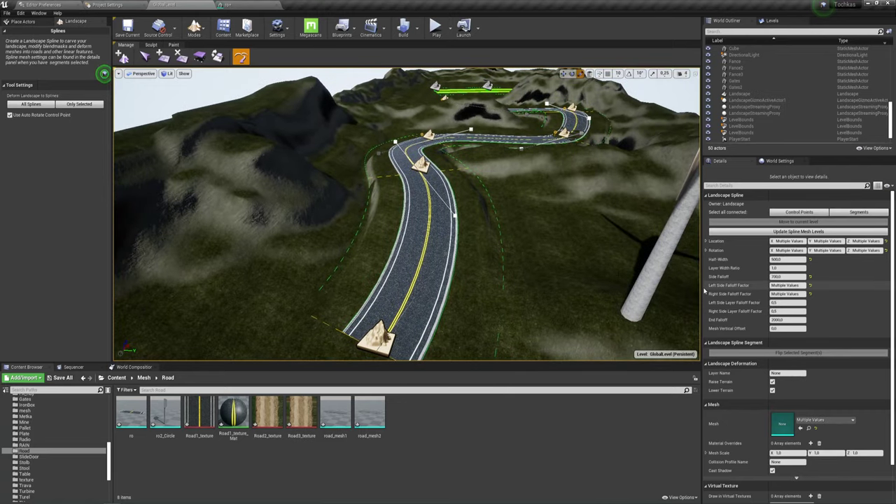
right_click_drag(696, 293, 697, 293)
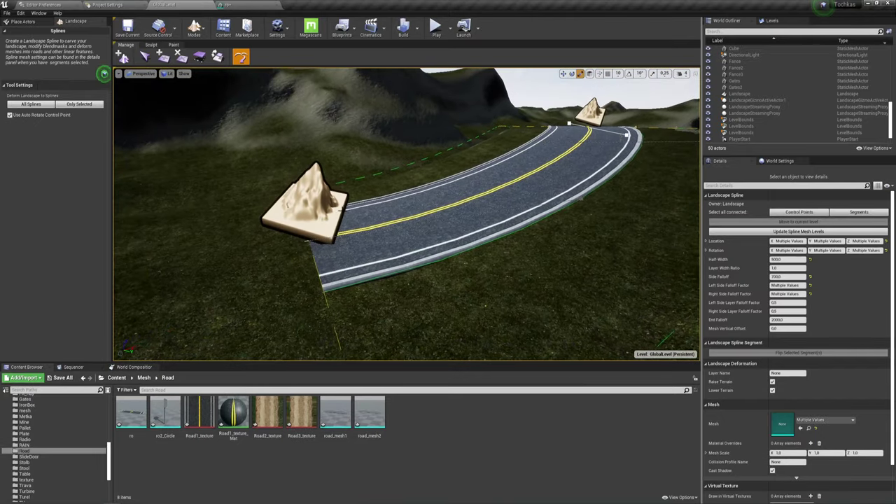
left_click(333, 207)
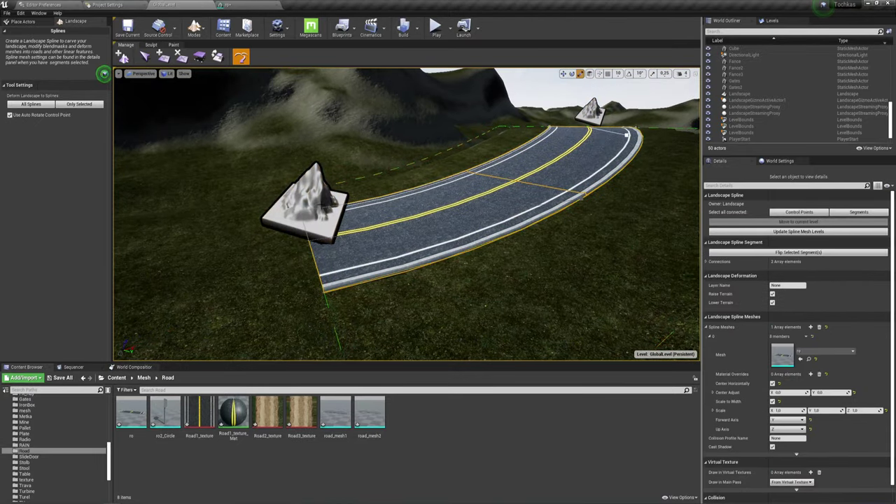
Raise the road's near-end control point above the terrain with the move gizmo.
key("w")
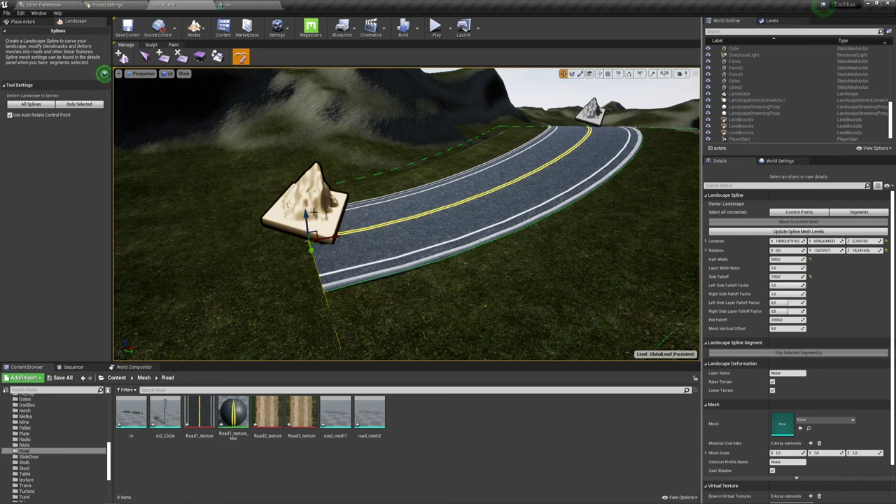
left_click_drag(306, 217, 298, 139)
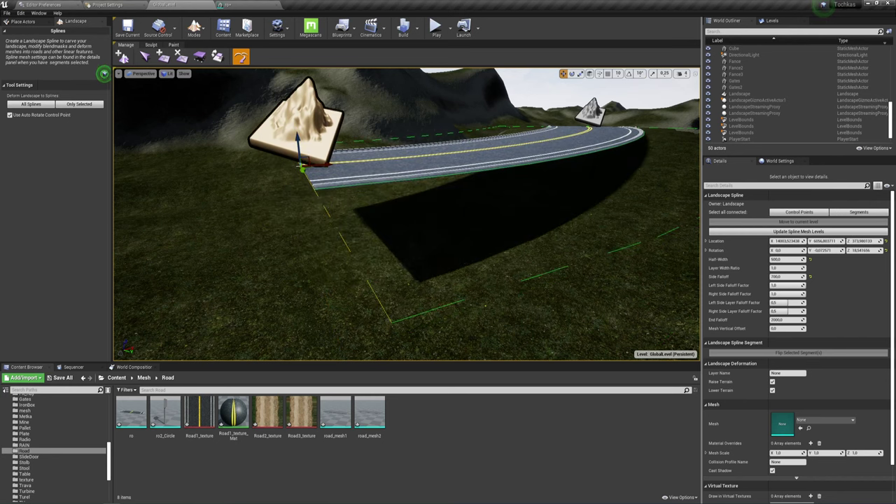
right_click_drag(299, 138, 210, 143)
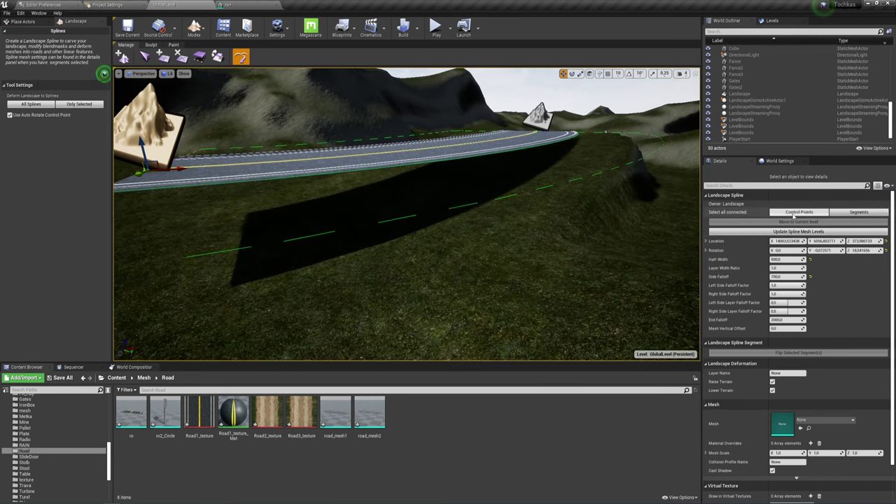
Select all control points and deform the landscape to all splines, forming an embankment.
left_click(795, 213)
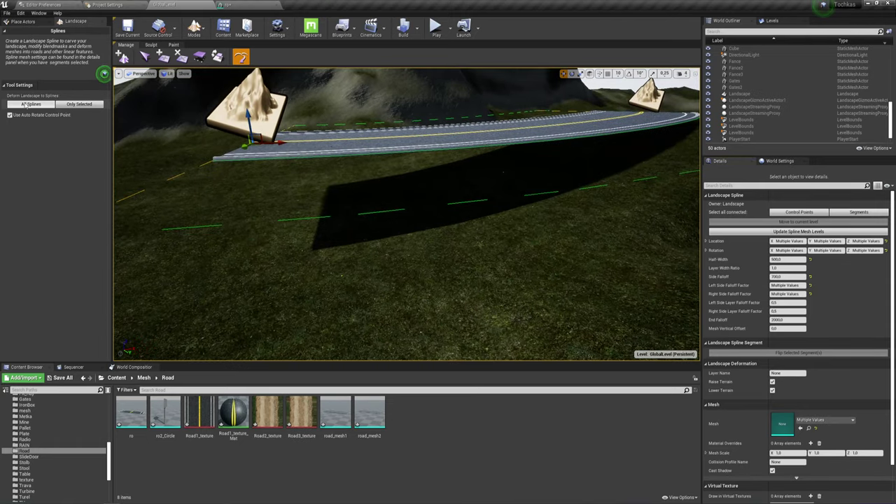
left_click(25, 103)
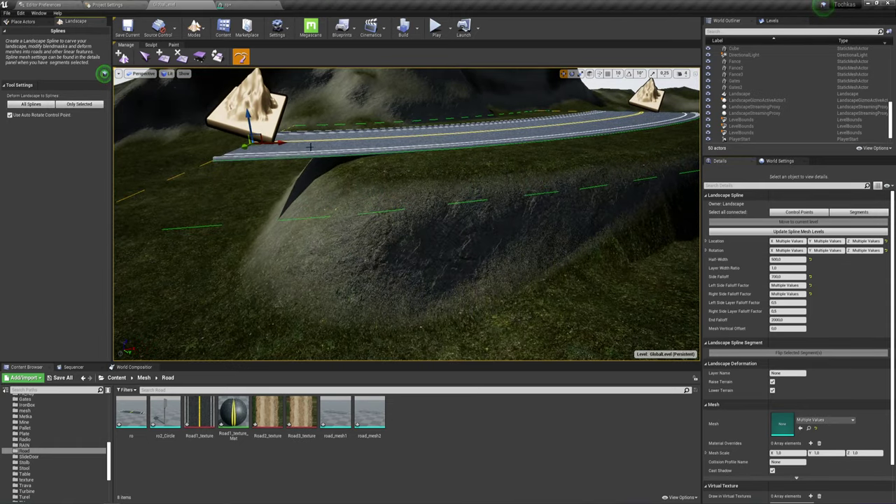
right_click_drag(379, 174, 379, 174)
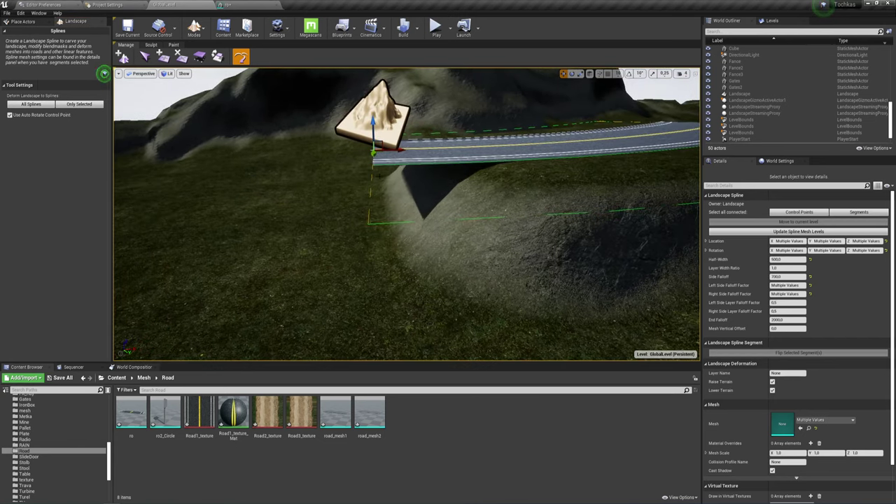
right_click_drag(365, 162, 365, 163)
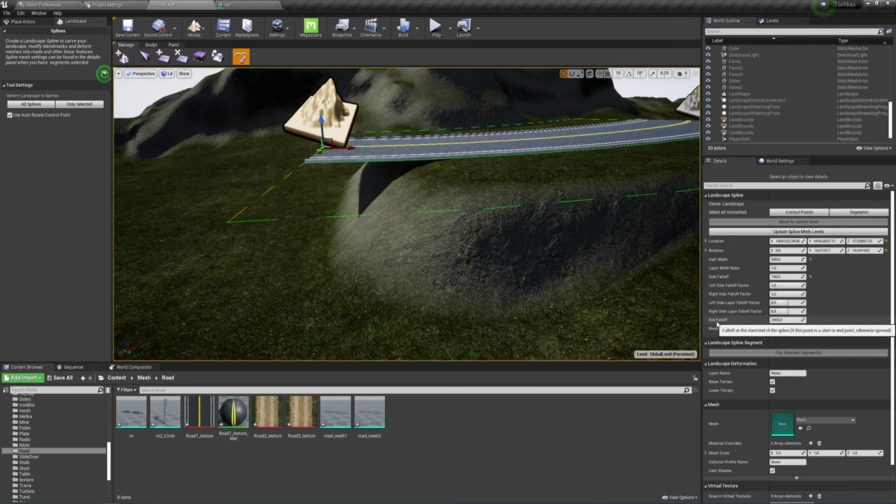
left_click(790, 320)
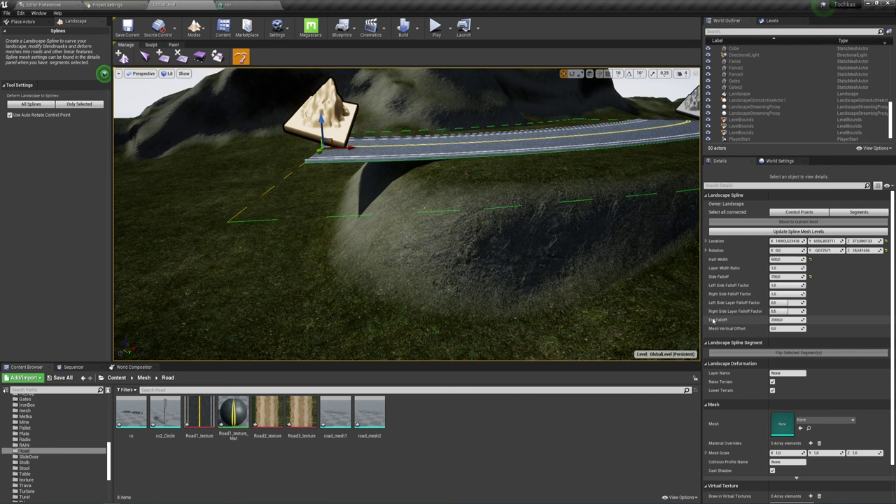
Set End Falloff to 0 and deform the landscape to all splines again.
left_click(778, 320)
mouse_move(406, 210)
right_mouse_down()
mouse_move(375, 199)
mouse_move(329, 200)
right_mouse_up()
type("0")
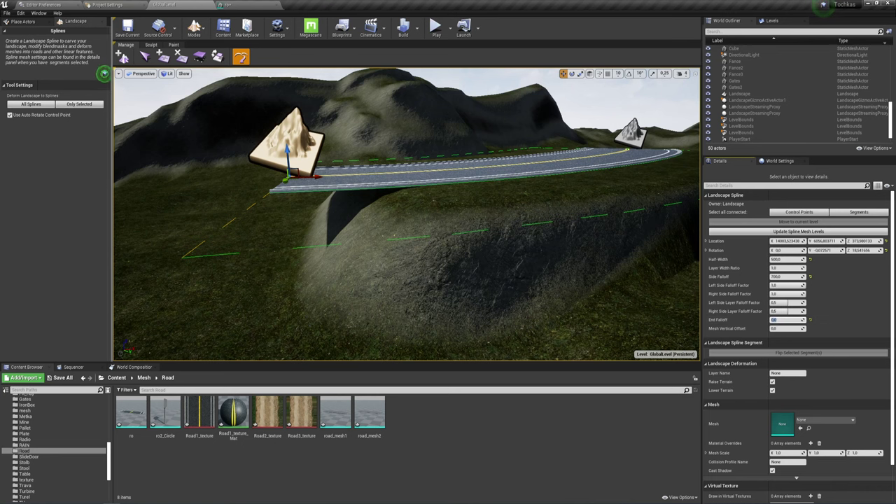
left_click(30, 105)
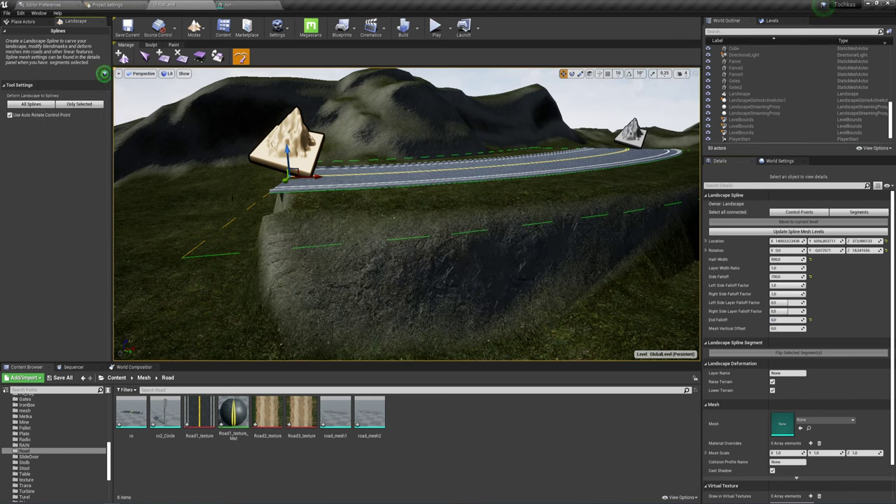
Deselect the point and fly around the sheer cliff wall below the raised road.
mouse_move(406, 210)
right_mouse_down()
mouse_move(378, 207)
mouse_move(392, 210)
right_mouse_up()
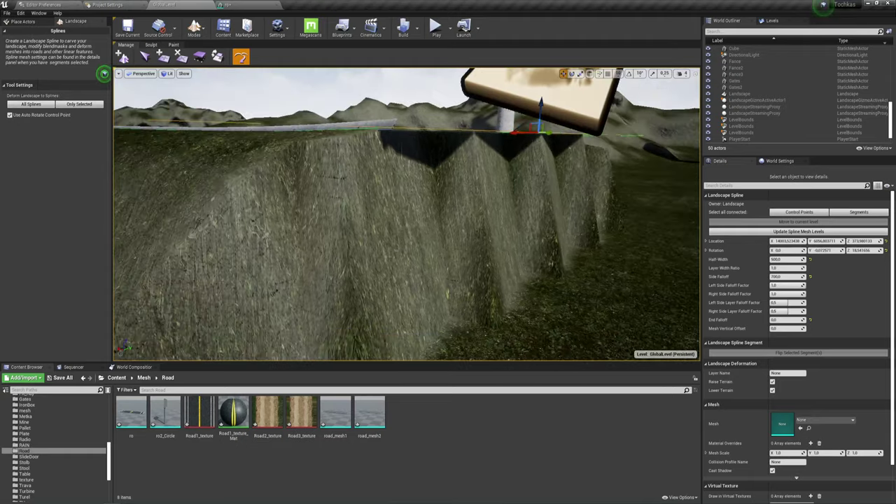
key("Escape")
right_click_drag(532, 208, 516, 208)
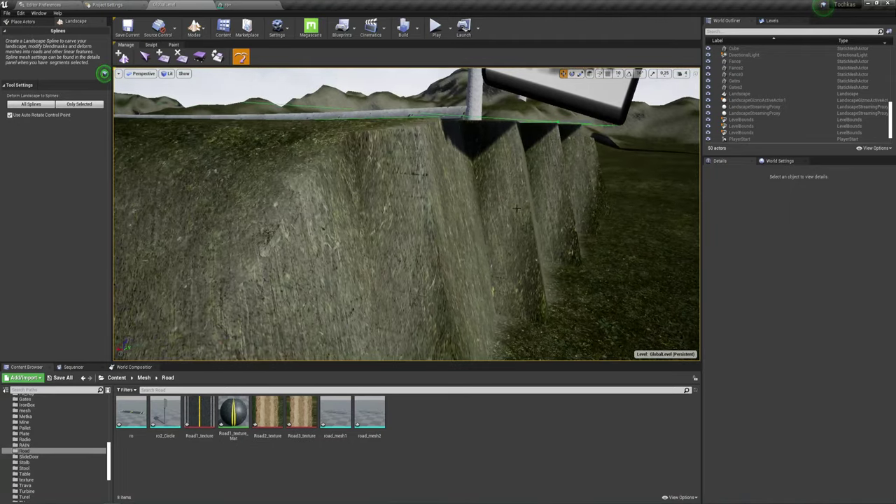
mouse_move(512, 147)
right_mouse_down()
mouse_move(462, 168)
mouse_move(496, 188)
right_mouse_up()
right_click_drag(417, 229, 392, 210)
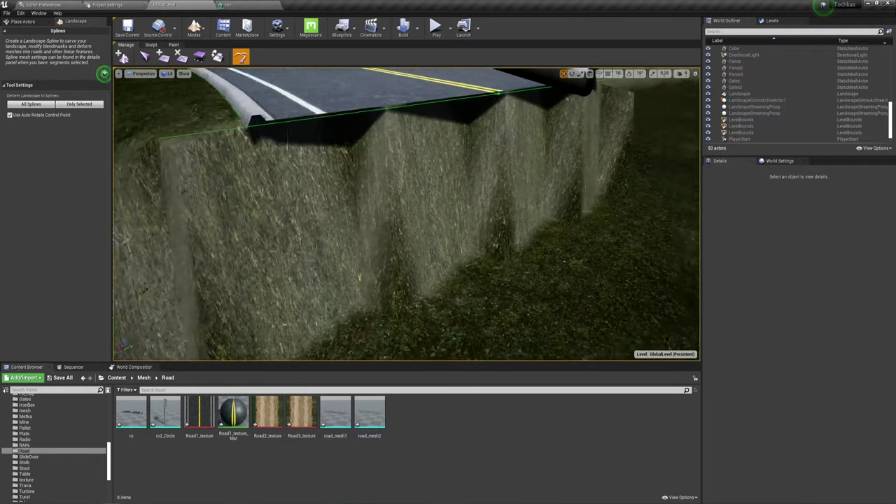
key("F1")
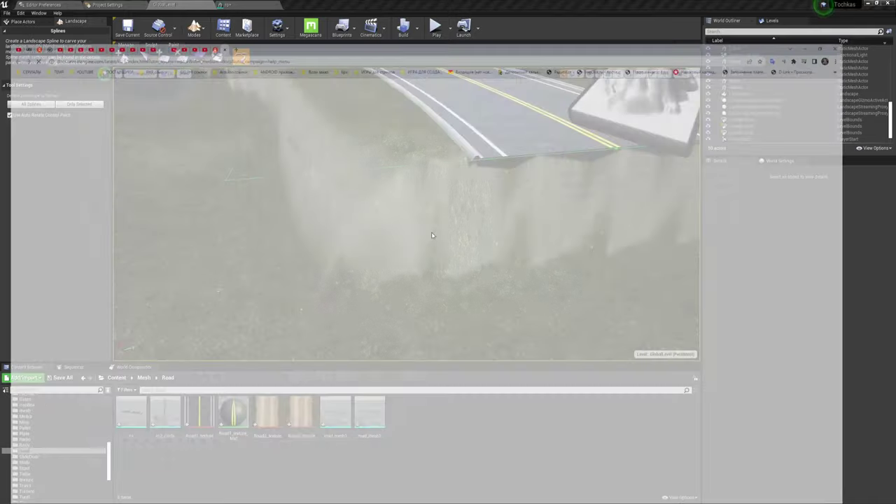
Close the help window, play-test the level in first person with wireframe view, then stop.
left_click(855, 6)
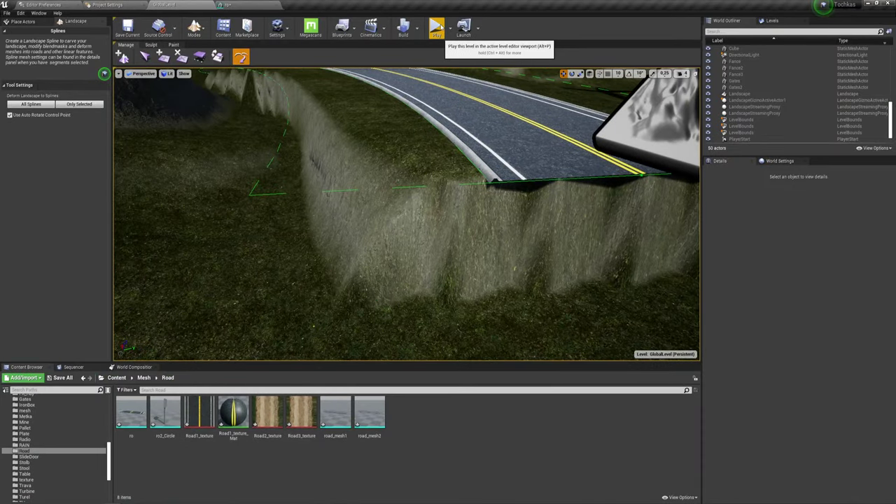
left_click(434, 26)
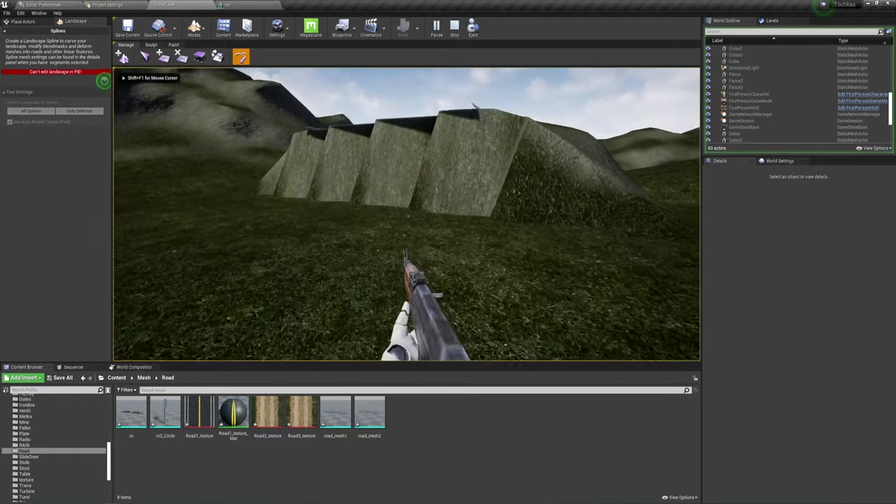
key("F1")
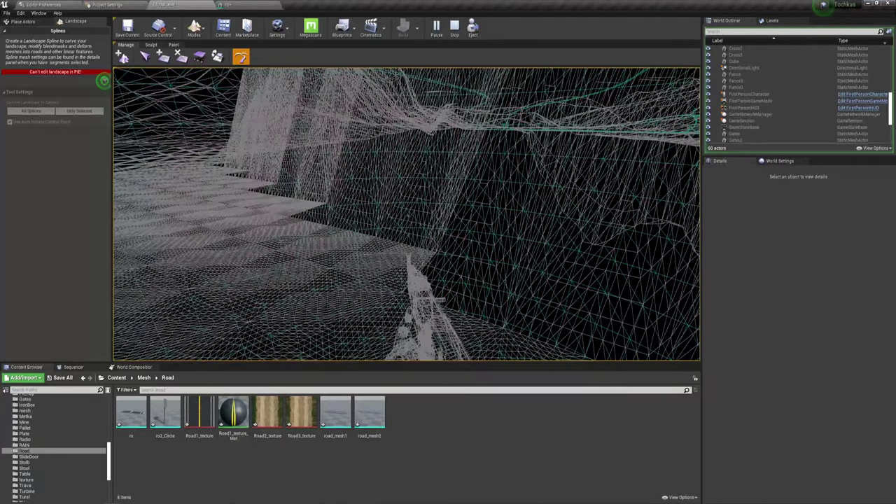
key("Escape")
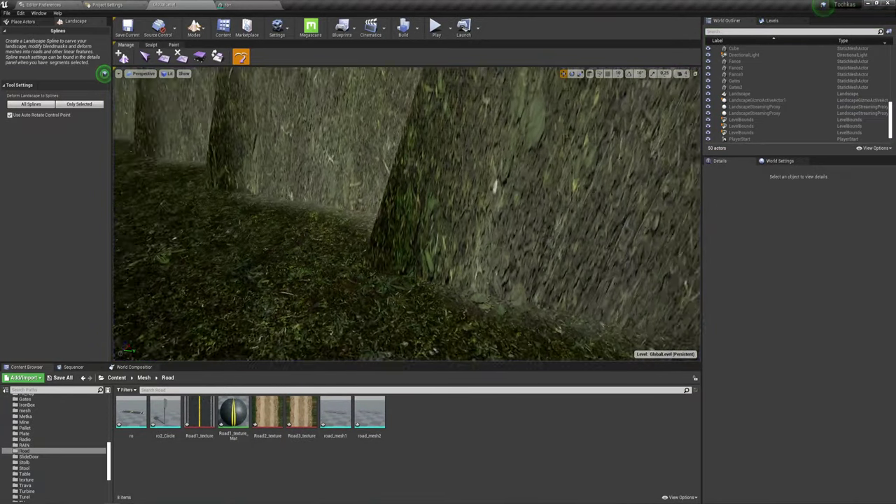
Select all road control points and set Left Side Layer Falloff Factor to 0.5.
right_click_drag(453, 159, 453, 159)
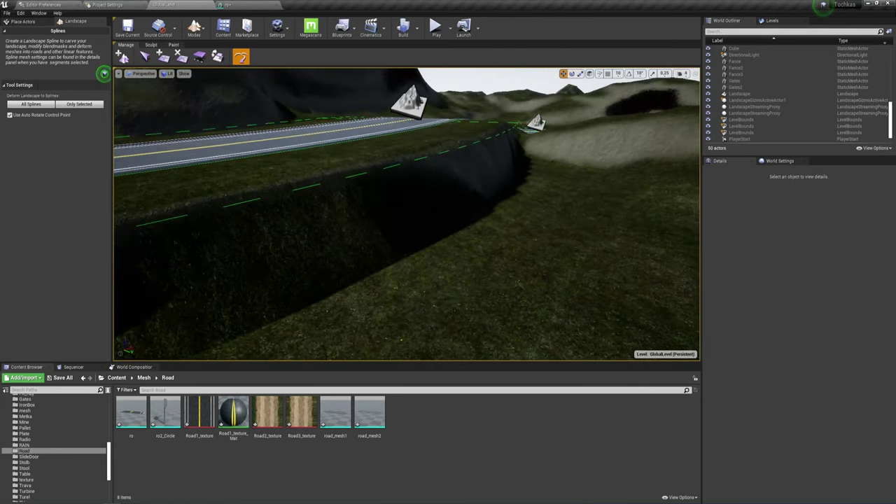
left_click(438, 112)
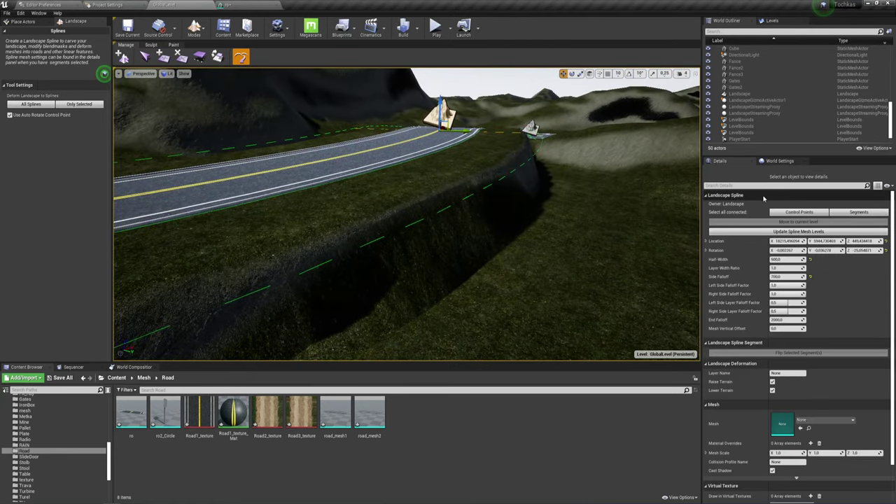
left_click(788, 211)
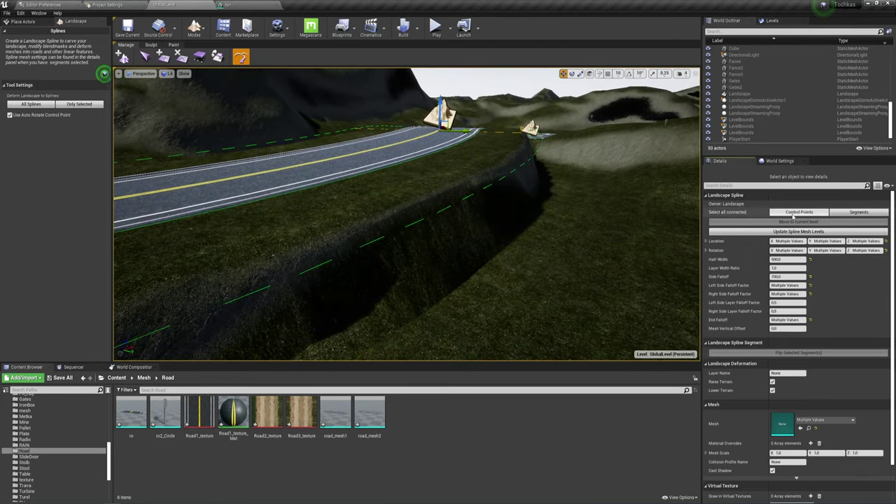
left_click(788, 302)
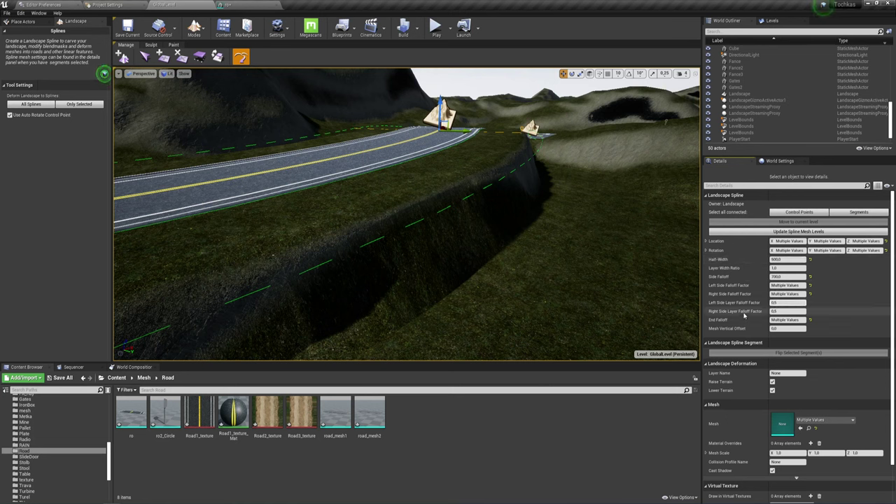
scroll(783, 343, "down", 1)
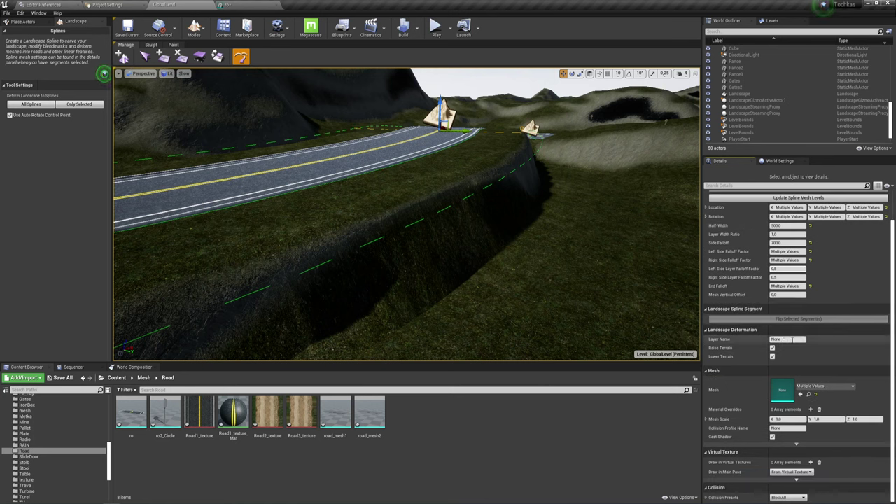
key("Return")
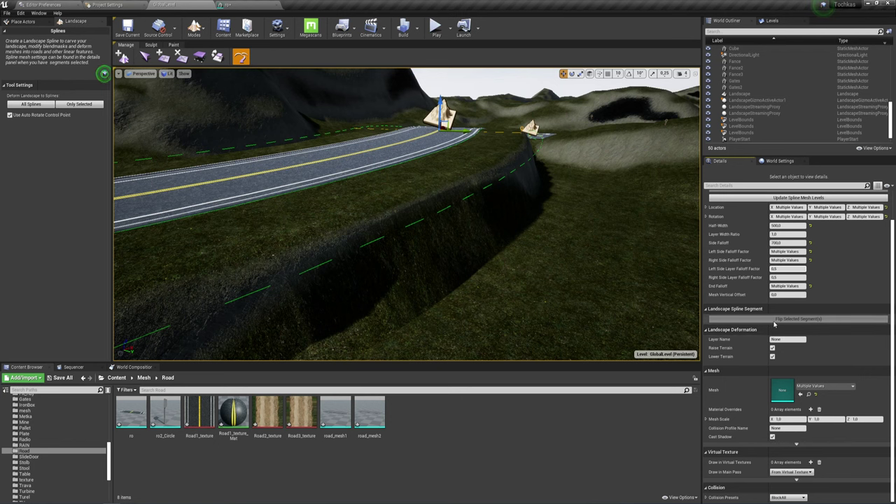
Delete the selected road spline points and confirm the prompt.
right_click_drag(521, 262, 434, 266)
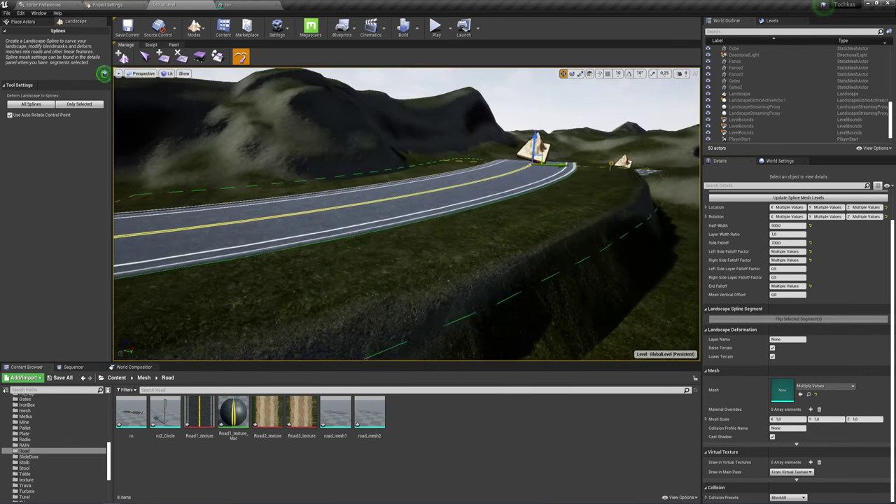
right_click_drag(485, 254, 462, 254)
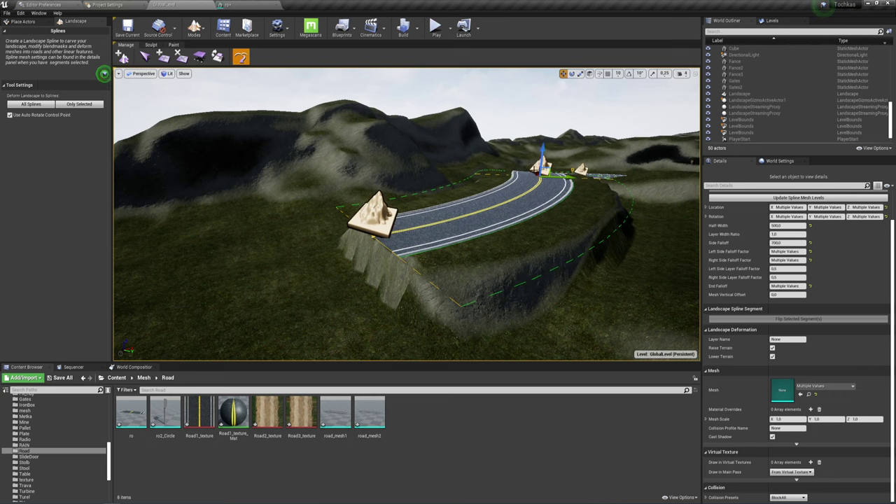
right_click_drag(406, 210, 461, 203)
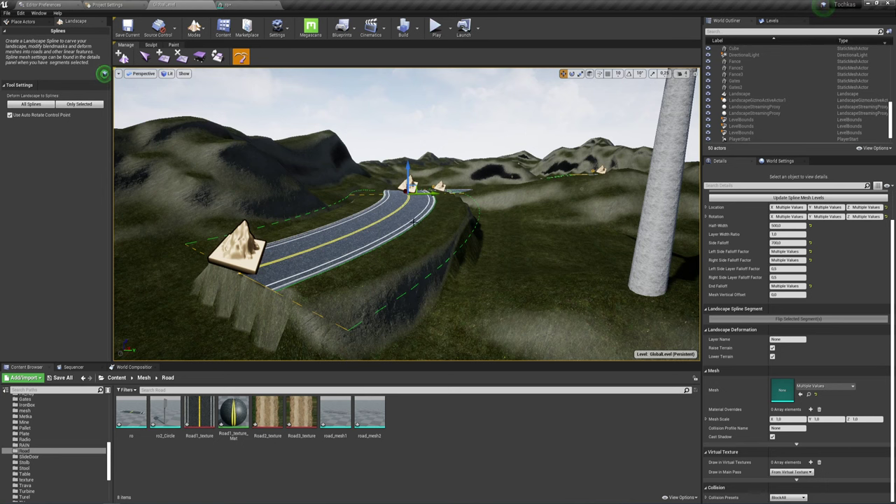
right_click_drag(413, 222, 412, 223)
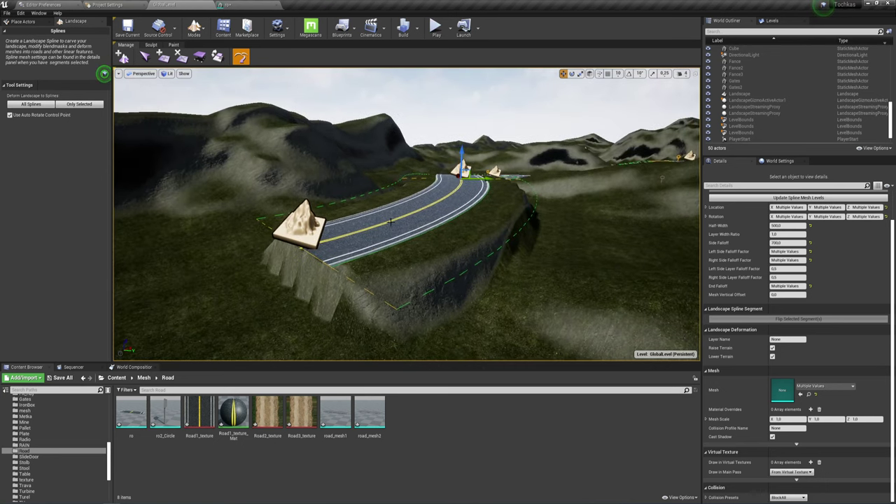
key("Delete")
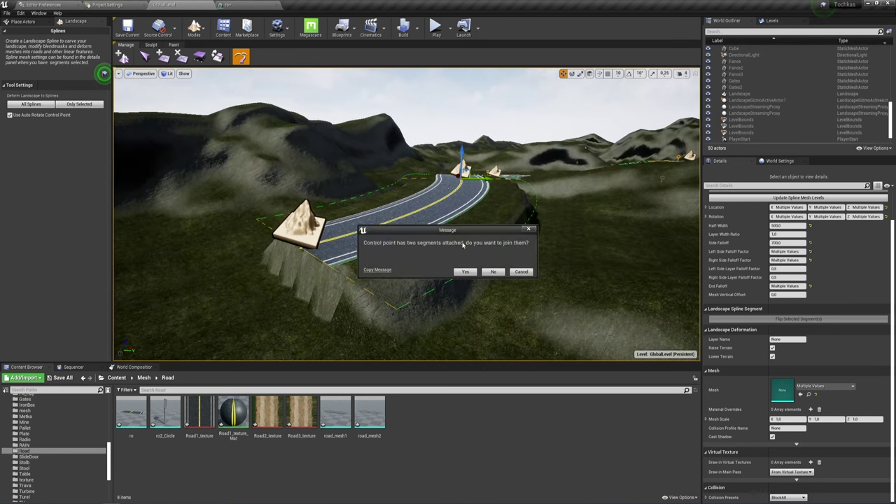
left_click(467, 273)
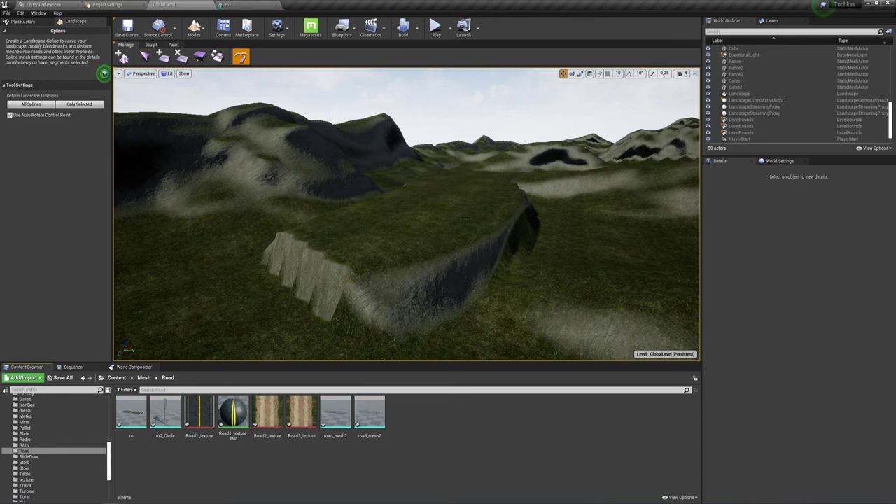
Level the leftover road mound using the Sculpt Flatten tool.
right_click_drag(467, 219, 205, 98)
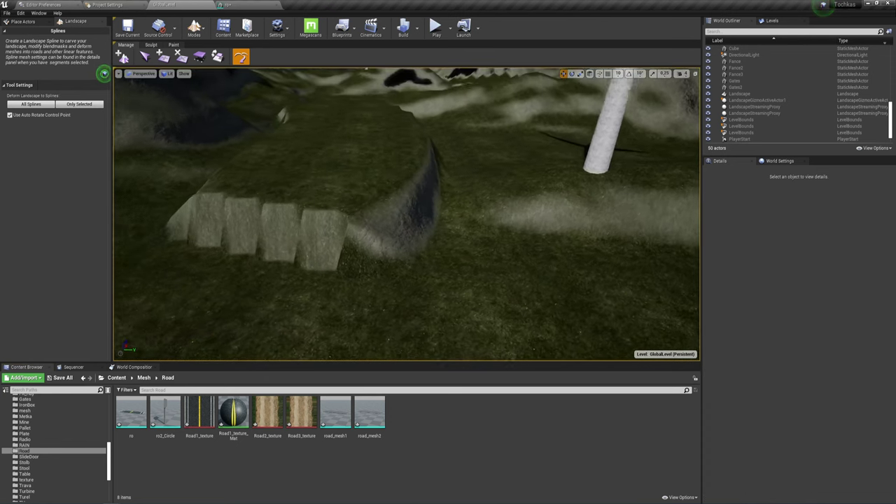
left_click(151, 45)
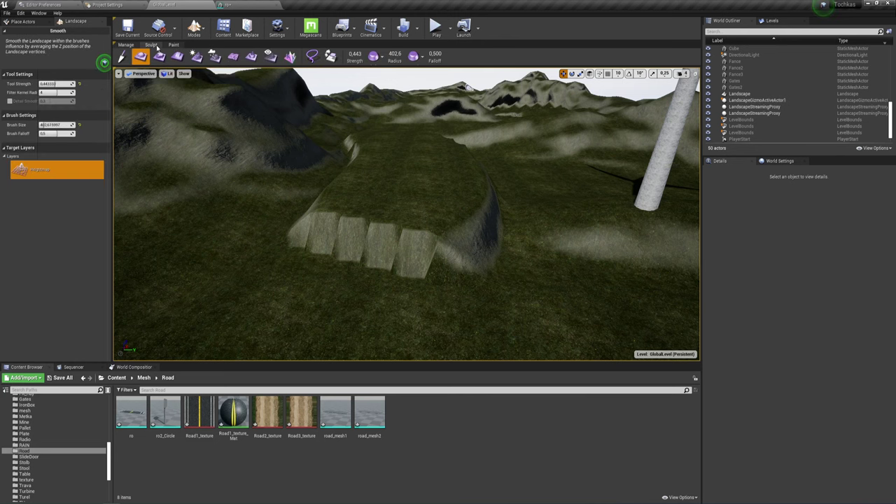
left_click(159, 56)
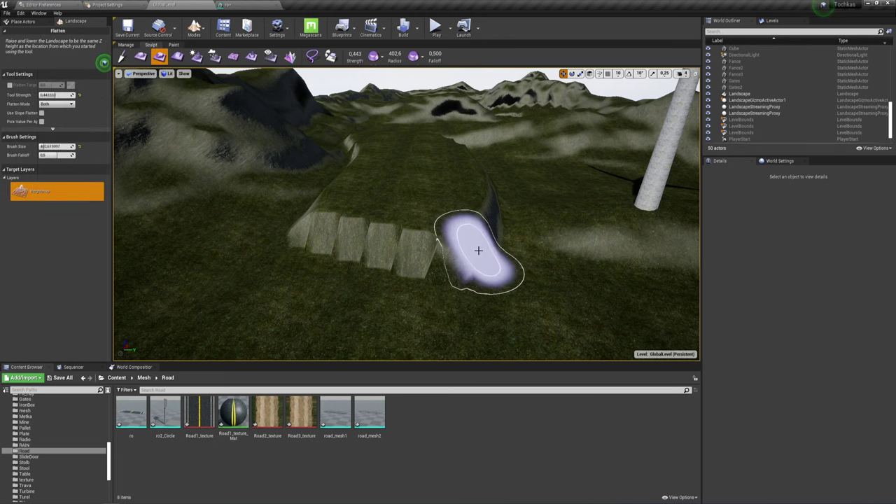
mouse_move(476, 248)
left_mouse_down()
mouse_move(325, 251)
mouse_move(492, 296)
mouse_move(230, 274)
mouse_move(283, 288)
left_mouse_up()
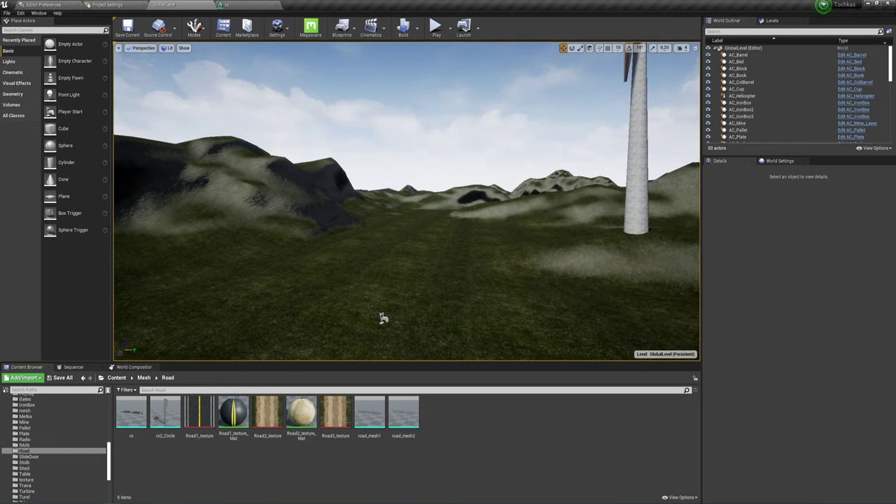
Select the Landscape and tick Enable Edit Layers, confirming the warning.
right_click_drag(387, 244, 392, 231)
left_click(393, 229)
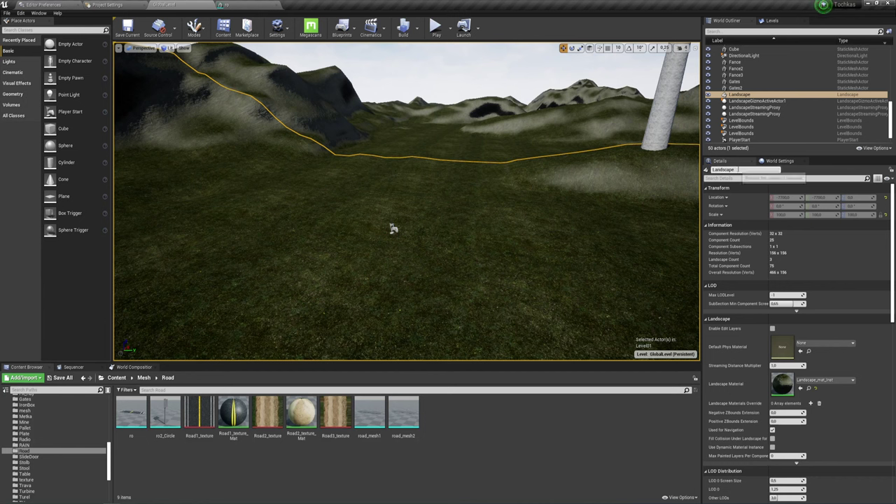
left_click(772, 329)
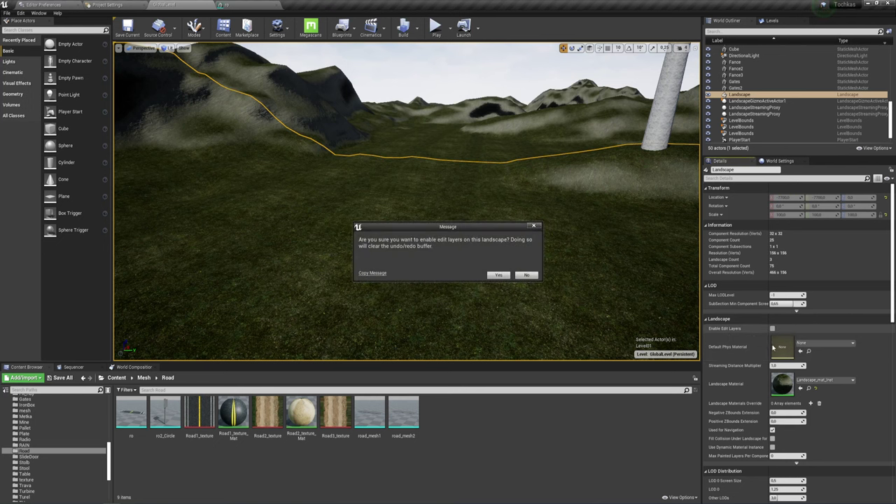
left_click(498, 275)
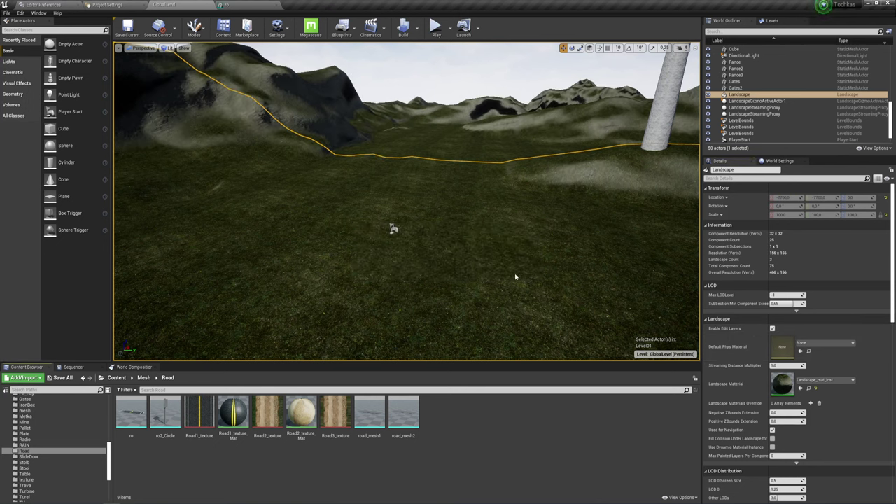
right_click_drag(498, 231, 498, 231)
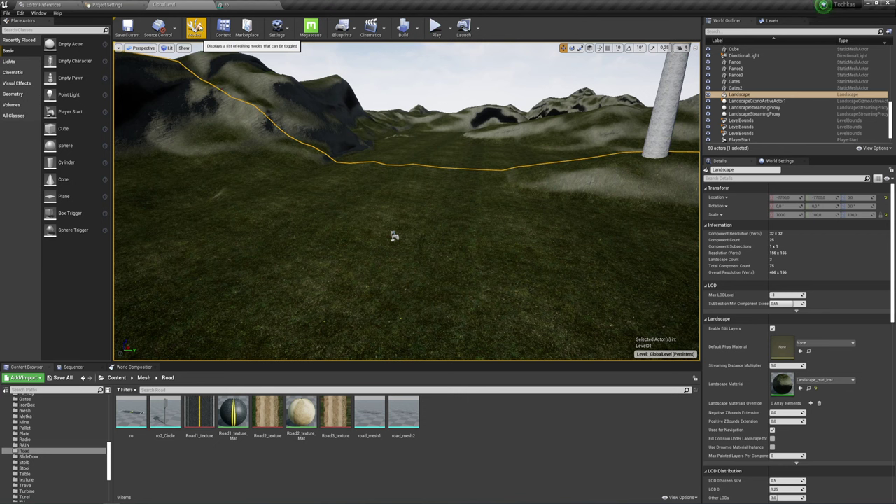
left_click(196, 29)
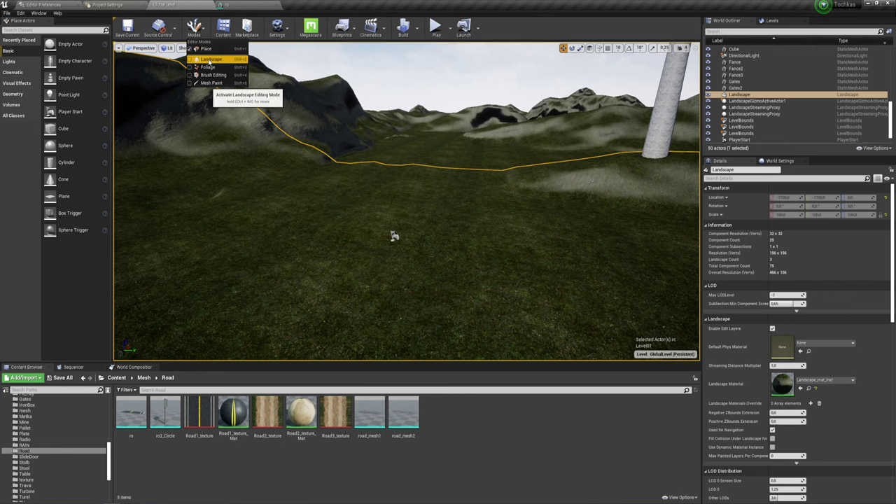
In Landscape mode, create a new edit layer and name it Road.
left_click(209, 61)
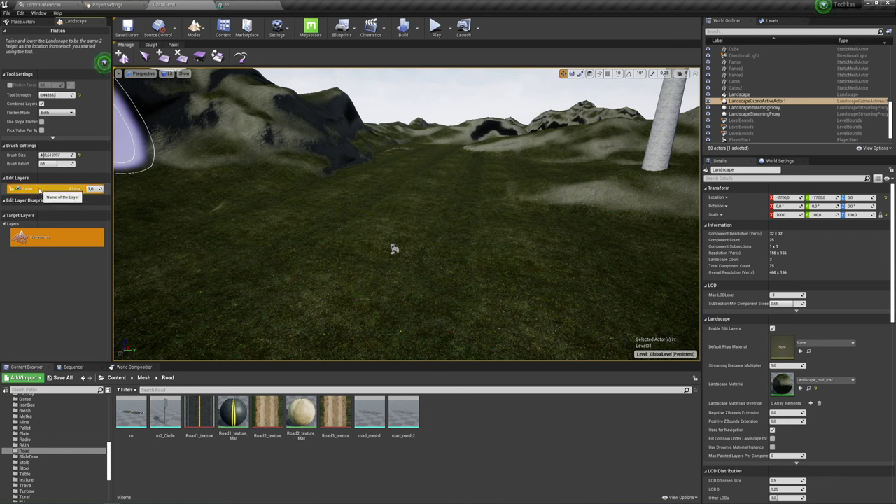
right_click(40, 189)
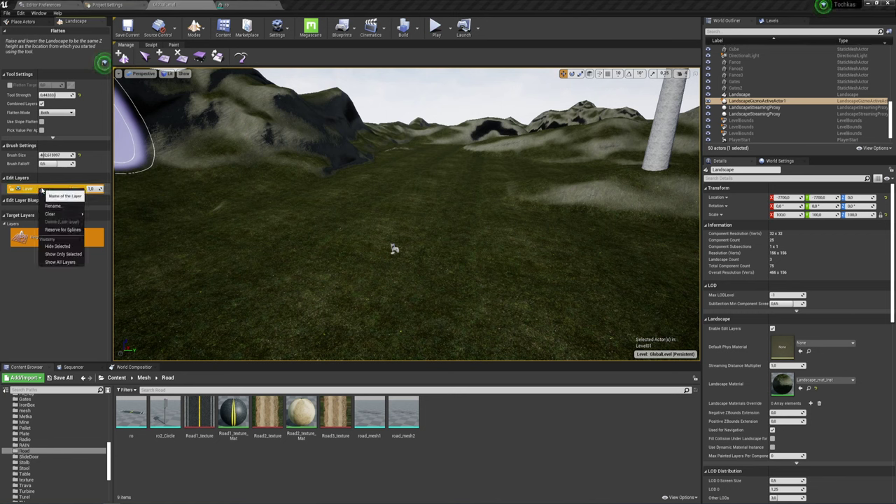
left_click(57, 200)
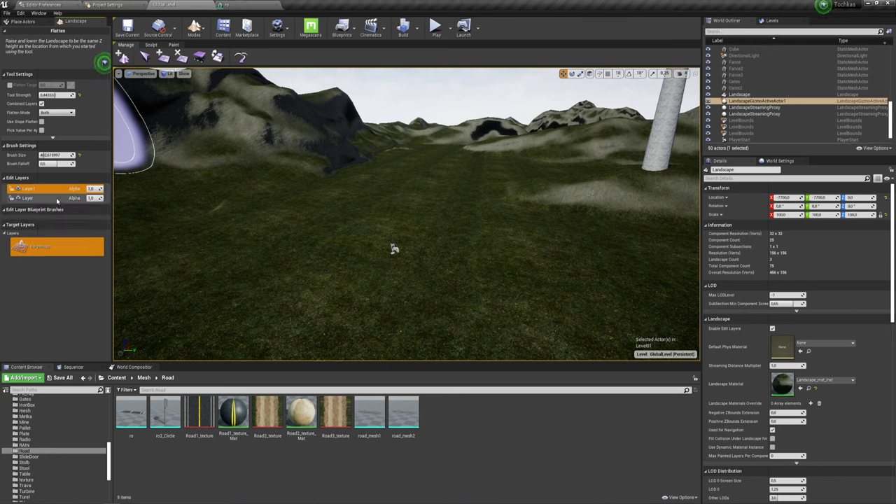
double_click(30, 189)
type("Road")
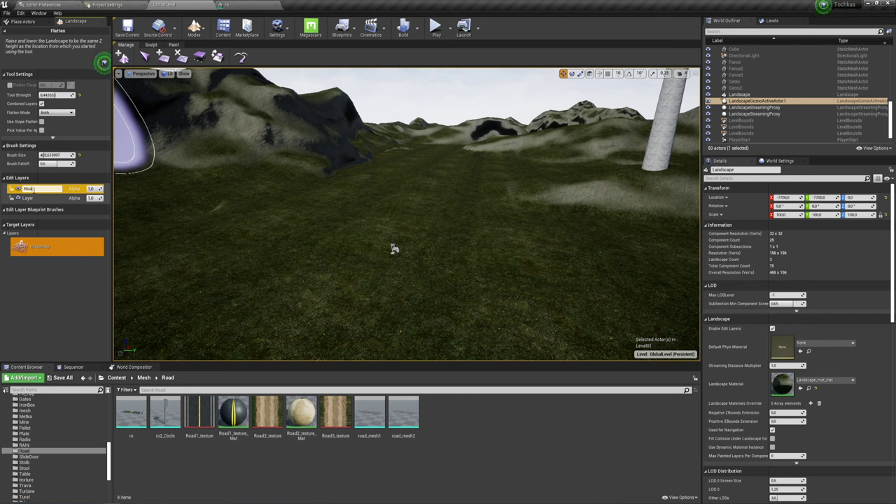
key("Return")
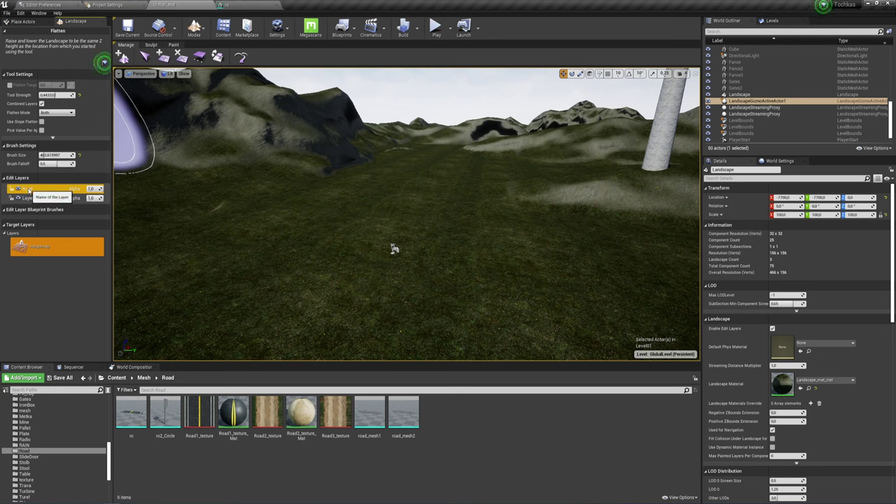
Reserve the Road layer for landscape splines and confirm.
right_click(30, 190)
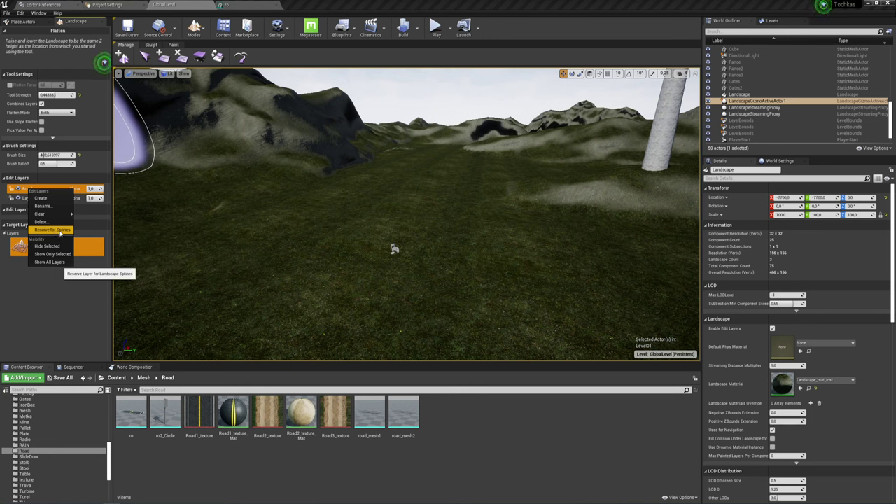
left_click(60, 234)
left_click(494, 275)
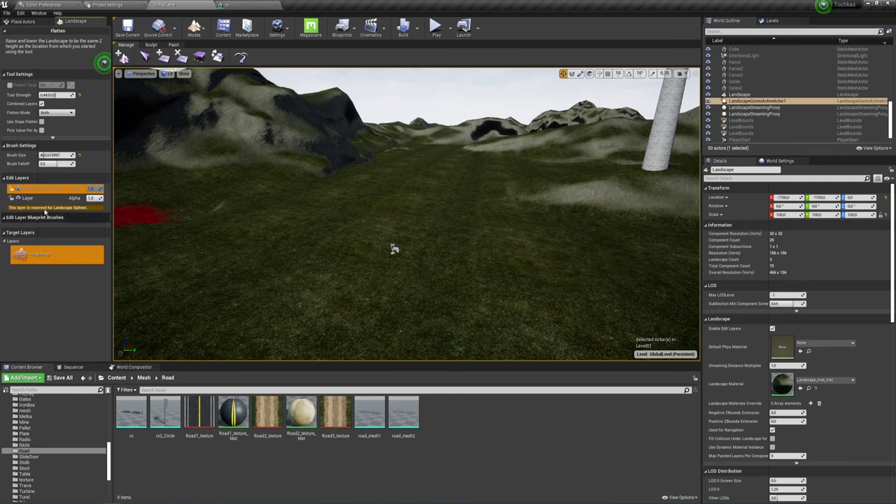
In spline editing, place several control points across the hills.
left_click(240, 58)
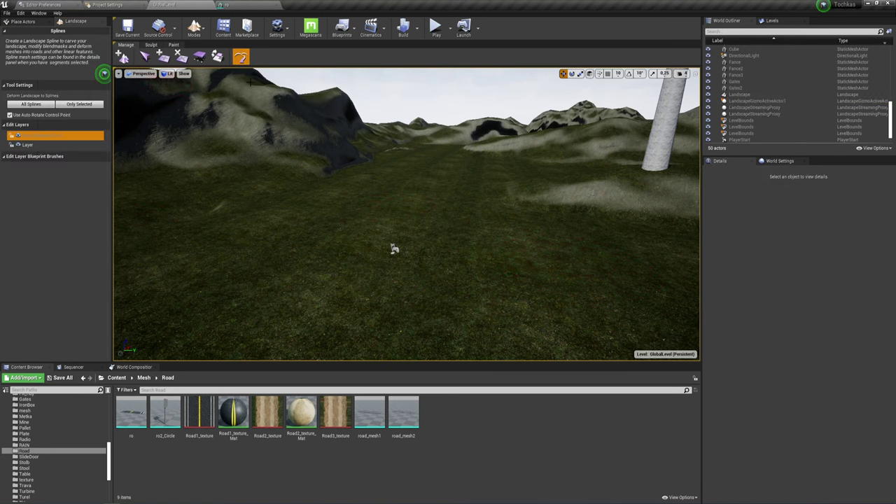
right_click_drag(394, 248, 410, 266)
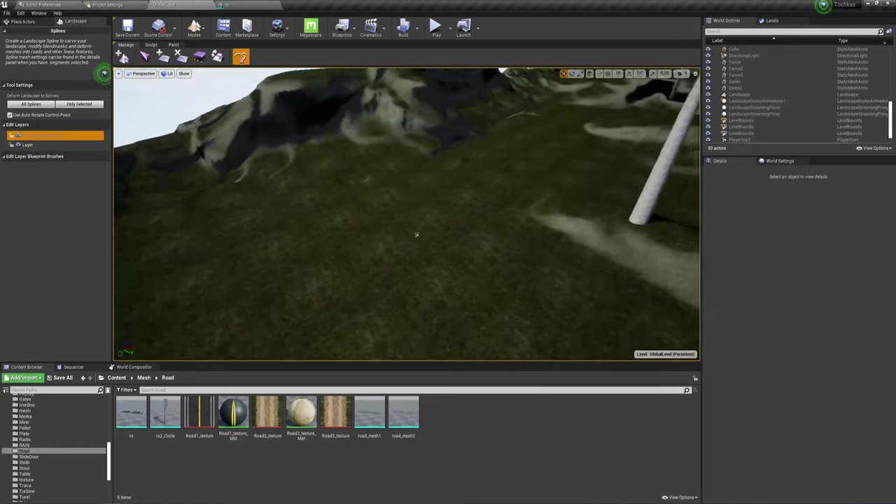
left_click(362, 245, "ctrl")
left_click(467, 196, "ctrl")
left_click(526, 158, "ctrl")
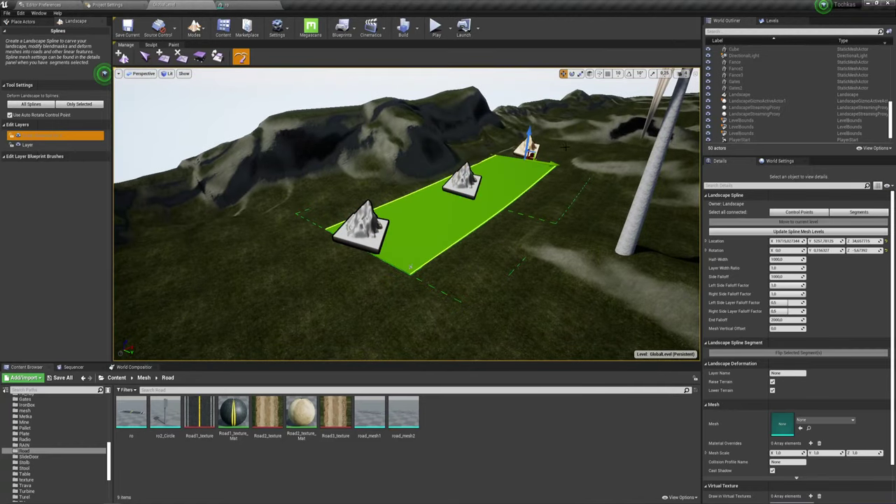
left_click(575, 150, "ctrl")
right_click_drag(575, 150, 546, 167)
right_click_drag(436, 193, 437, 193)
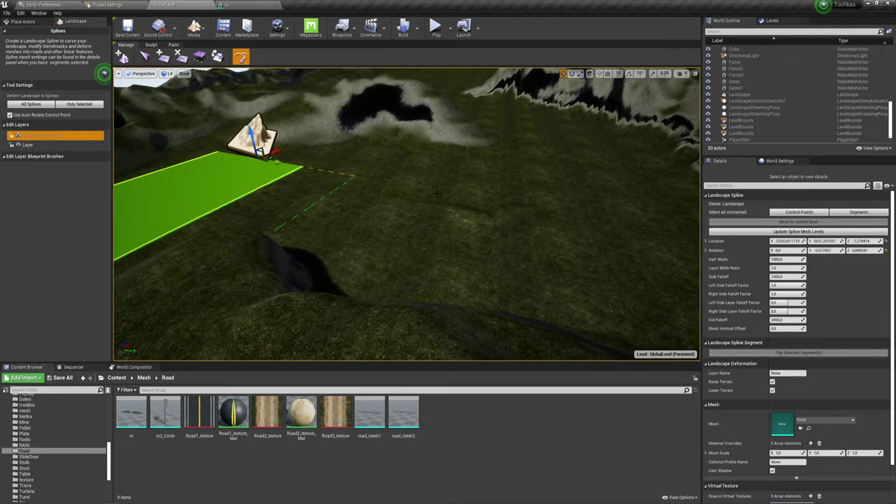
left_click(436, 193, "ctrl")
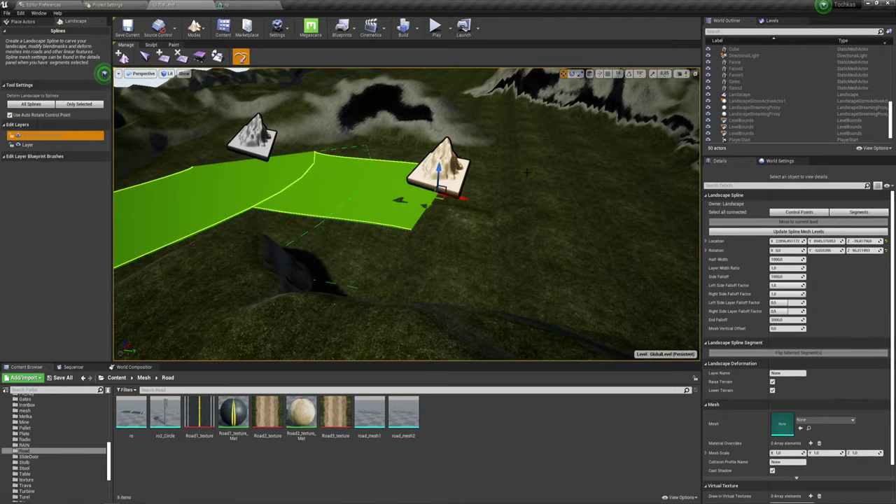
Undo the earlier points and lay six new control points curving to the far end.
key("ctrl+z")
key("ctrl+z")
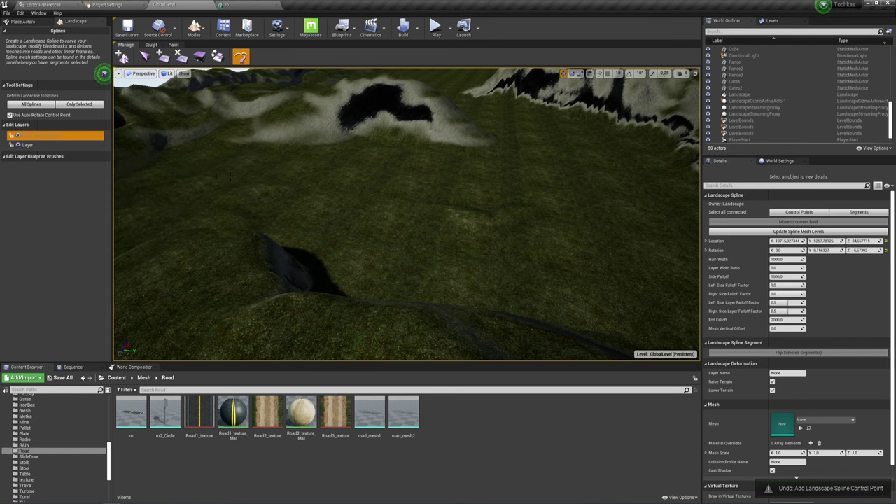
left_click(315, 181, "ctrl")
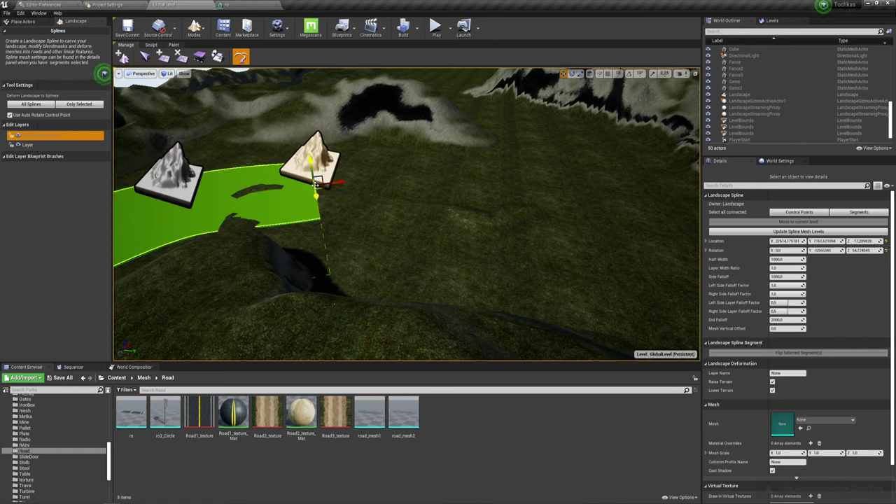
left_click(396, 188, "ctrl")
left_click(516, 208, "ctrl")
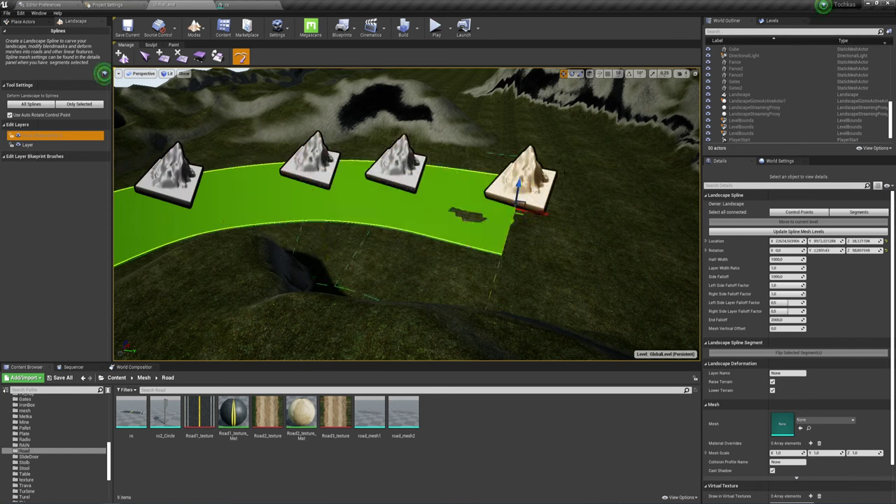
left_click(583, 171, "ctrl")
left_click(488, 94, "ctrl")
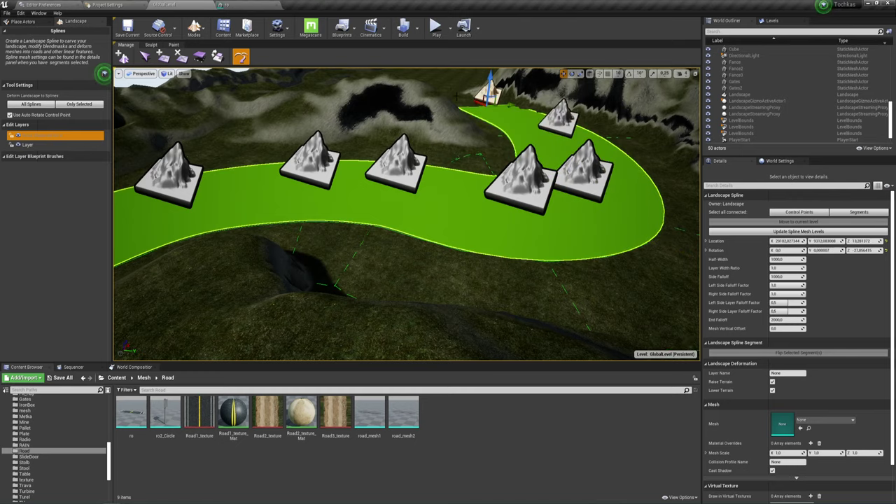
left_click(424, 71, "ctrl")
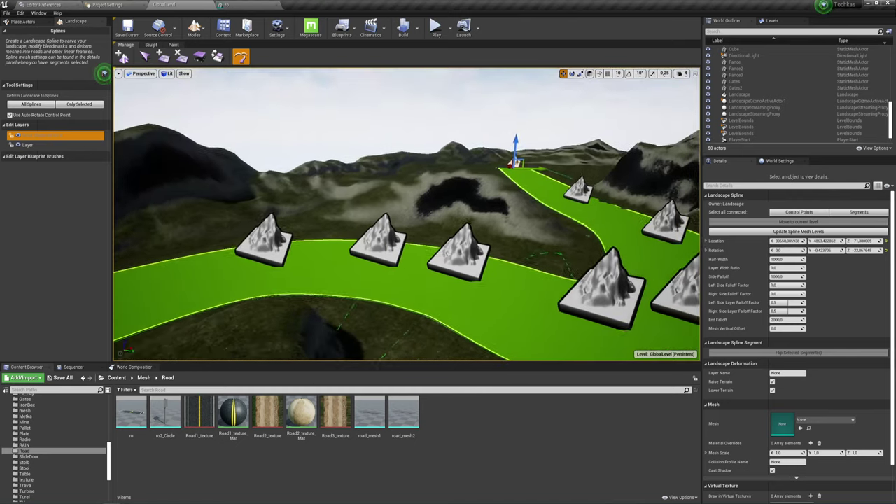
Raise the left, middle and further control points so the road lifts over the terrain.
right_click_drag(481, 129, 480, 130)
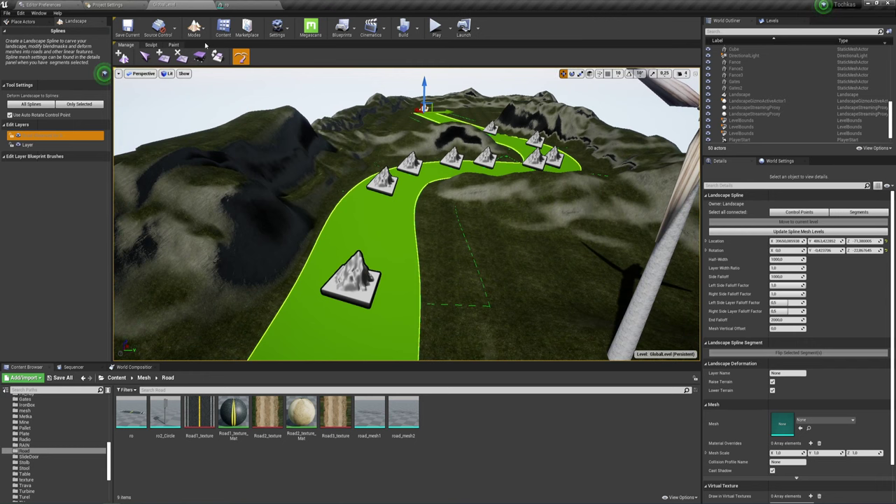
right_click_drag(480, 130, 480, 129)
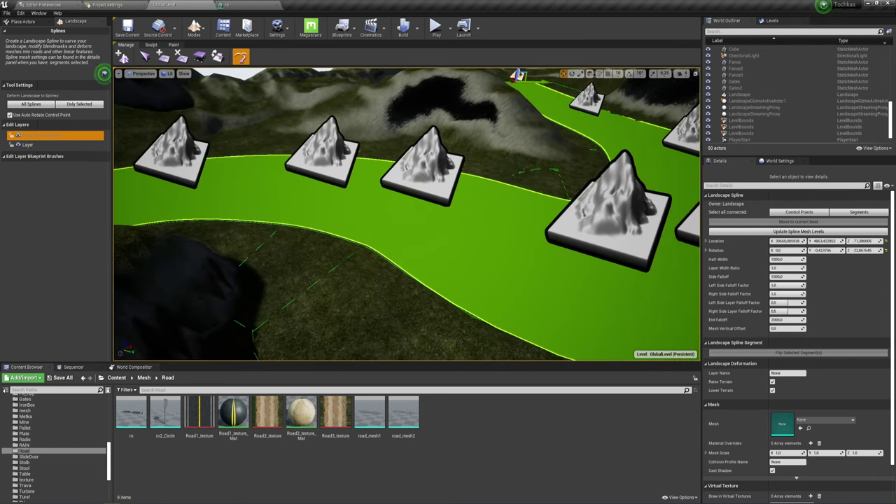
left_click_drag(424, 179, 423, 150)
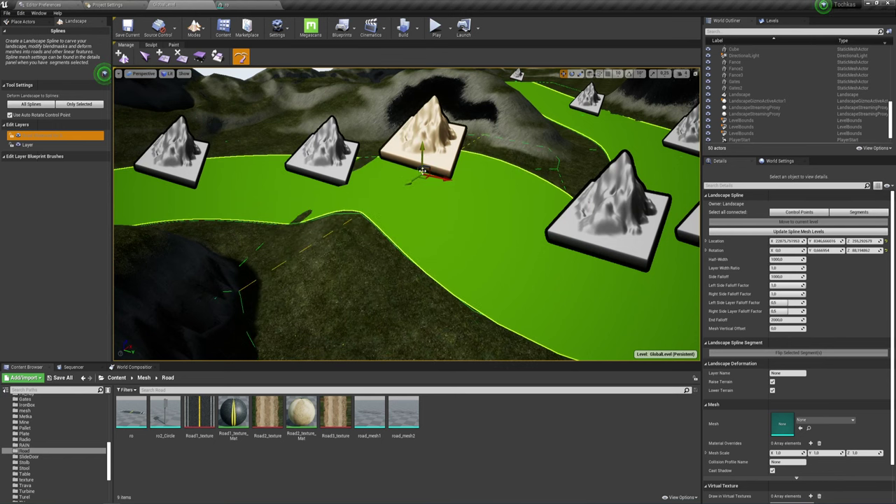
right_click_drag(422, 171, 423, 171)
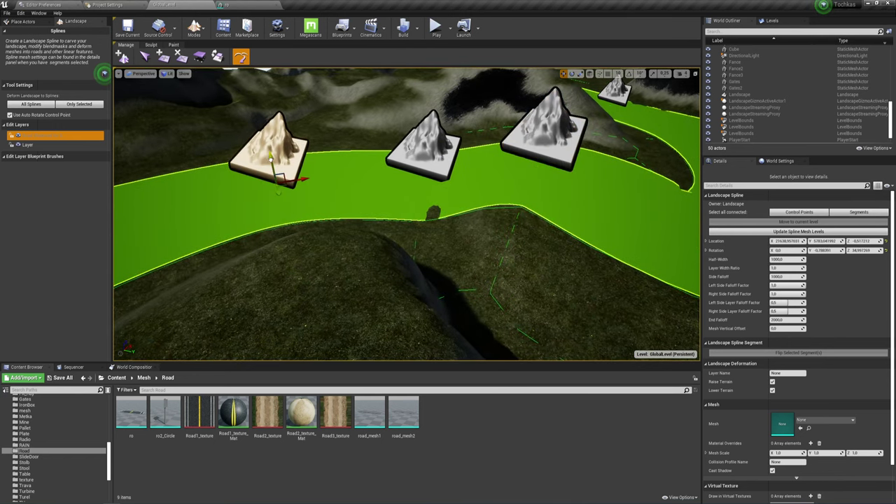
left_click_drag(271, 160, 266, 132)
left_click(435, 149)
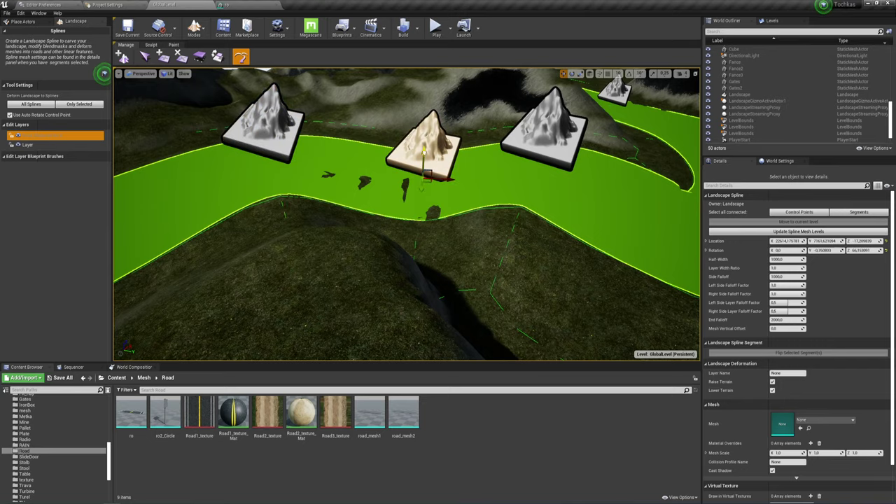
left_click_drag(424, 156, 424, 136)
right_click_drag(424, 136, 424, 136)
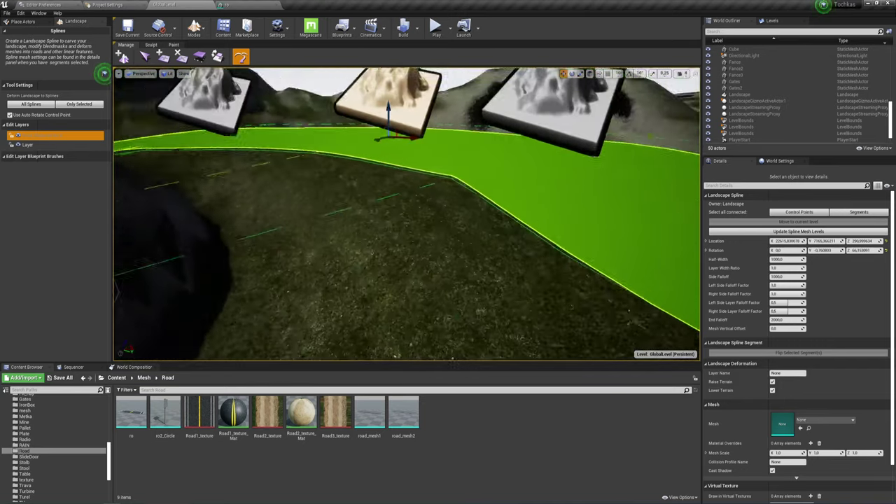
mouse_move(372, 219)
right_mouse_down()
mouse_move(406, 231)
mouse_move(487, 219)
right_mouse_up()
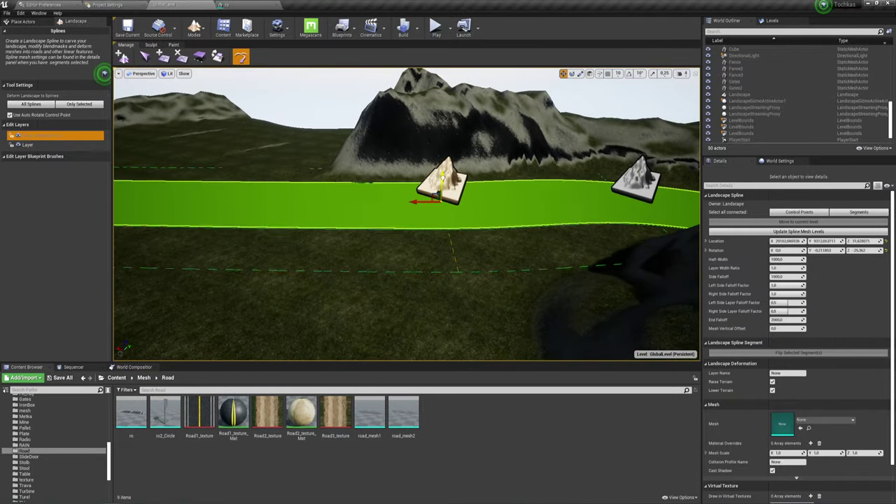
left_click_drag(439, 180, 440, 169)
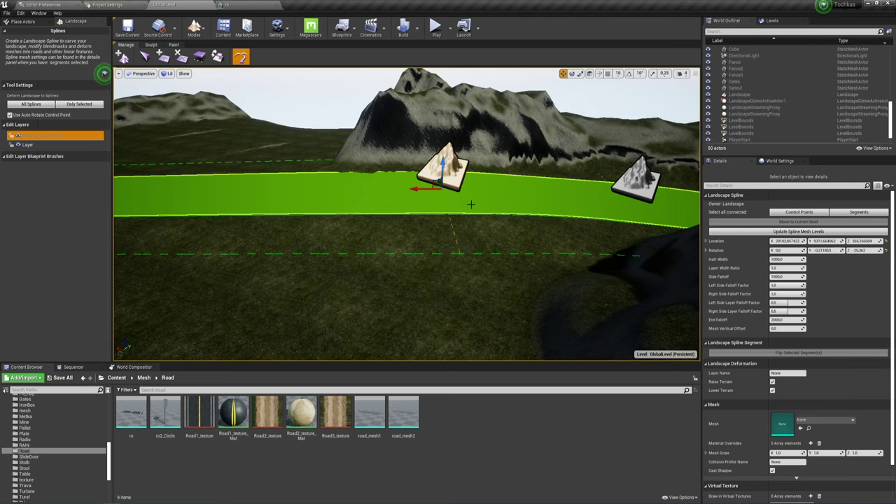
Lower control points near the road's end toward and into the ground.
right_click_drag(471, 204, 471, 204)
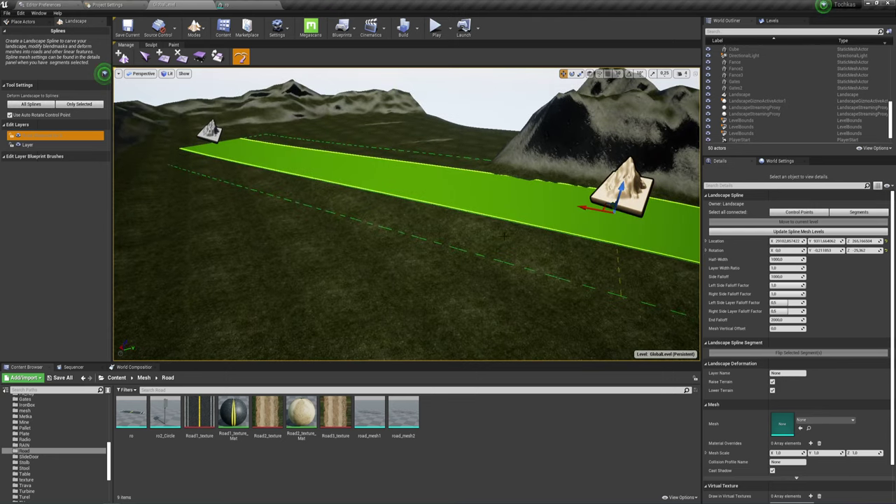
right_click_drag(406, 210, 420, 210)
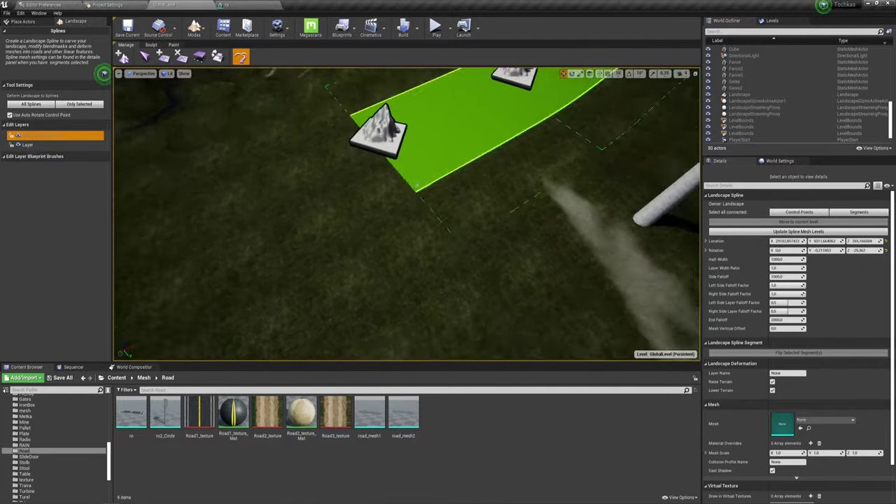
right_click_drag(390, 162, 392, 162)
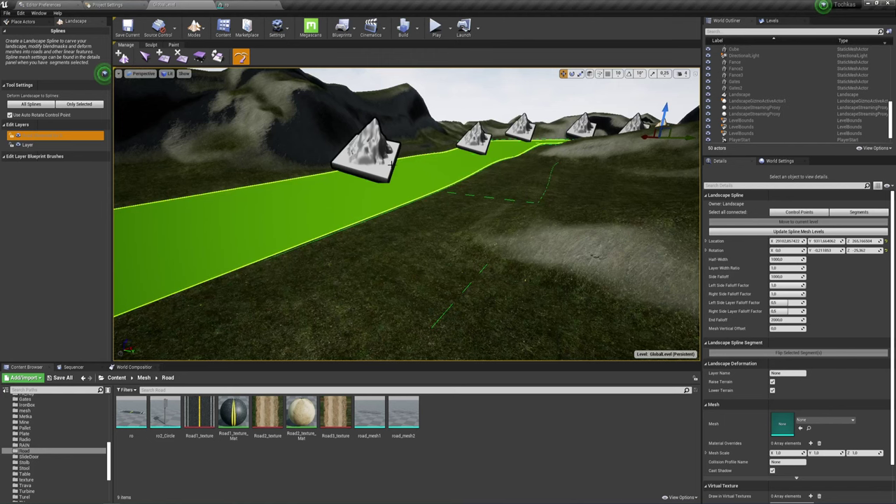
left_click_drag(364, 157, 365, 170)
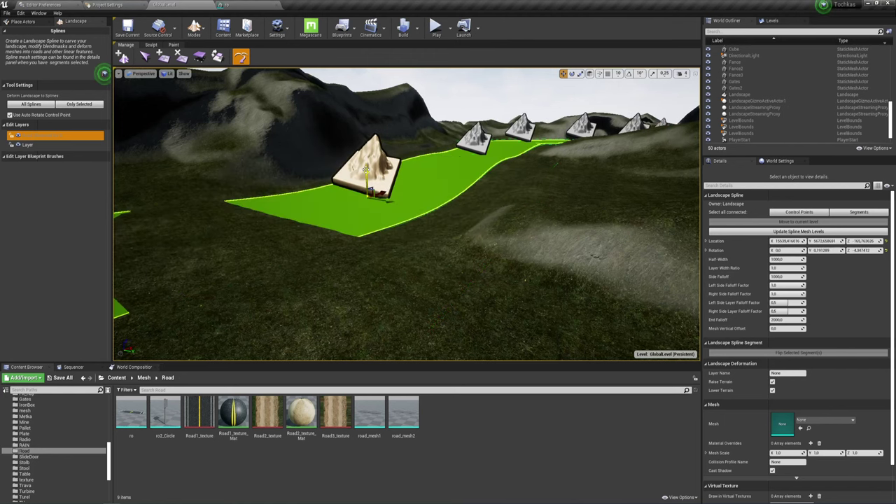
right_click_drag(376, 185, 373, 189)
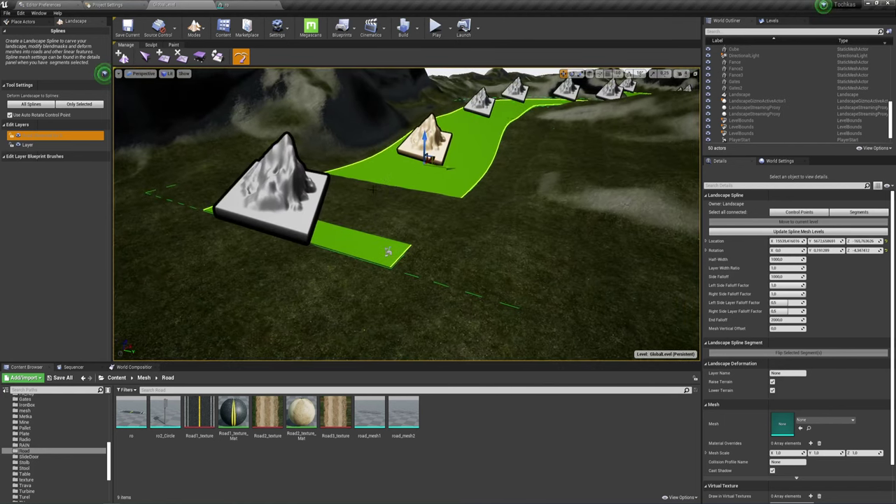
left_click(285, 182)
left_click_drag(274, 210, 278, 223)
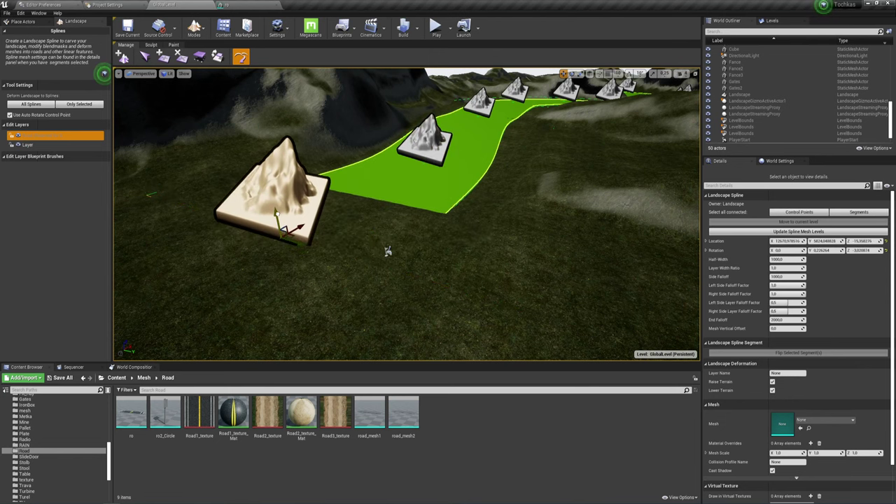
mouse_move(387, 250)
right_mouse_down()
mouse_move(273, 287)
mouse_move(329, 251)
right_mouse_up()
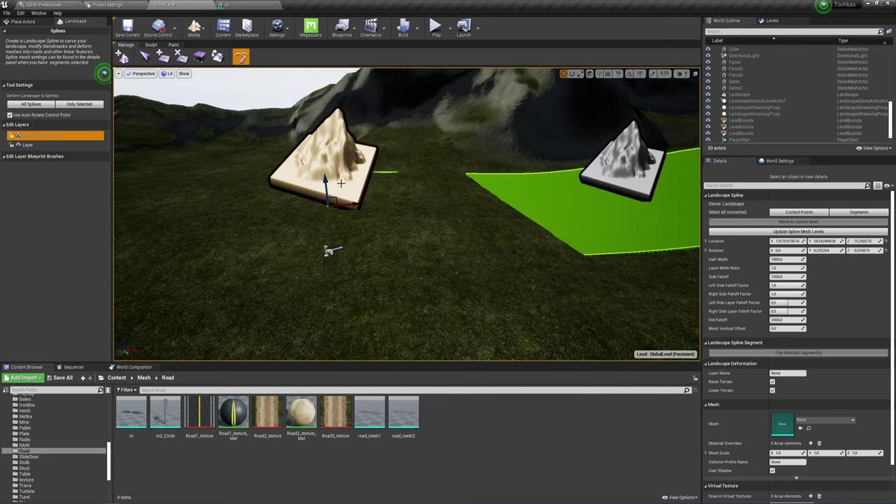
mouse_move(412, 211)
right_mouse_down()
mouse_move(448, 210)
mouse_move(287, 202)
right_mouse_up()
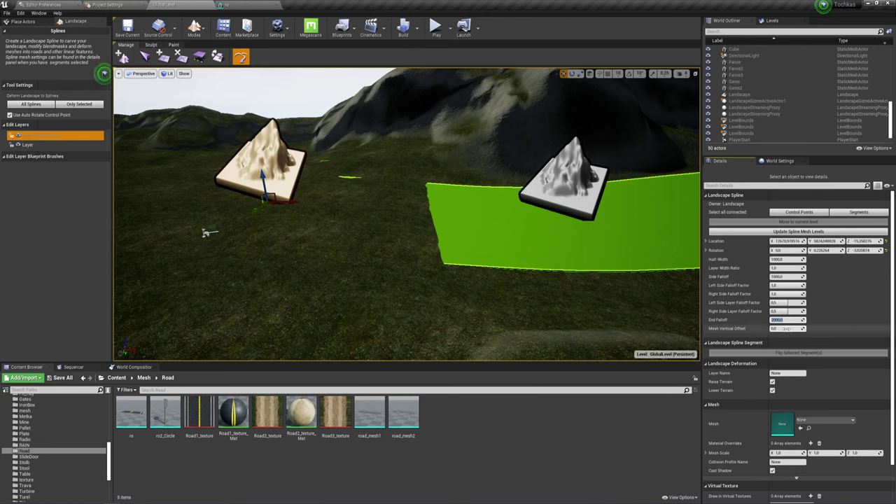
type("0")
Commit End Falloff 2000 and select a road control point to check the blended band.
key("Return")
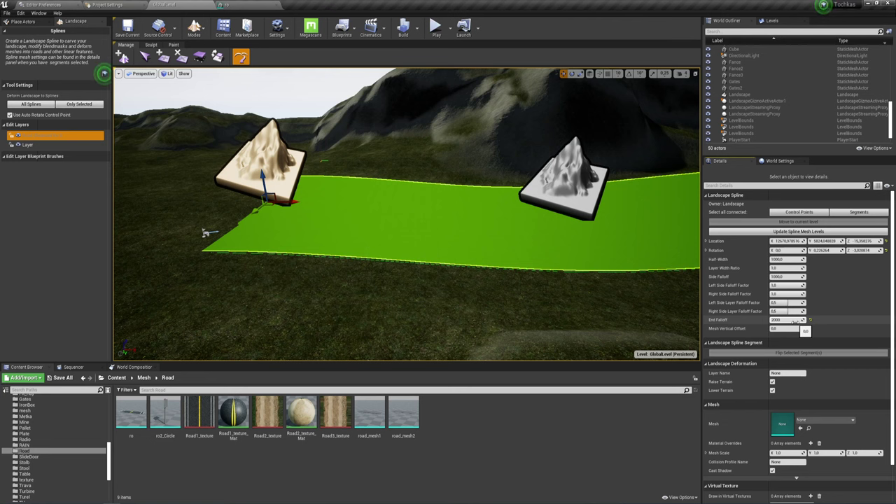
key("Return")
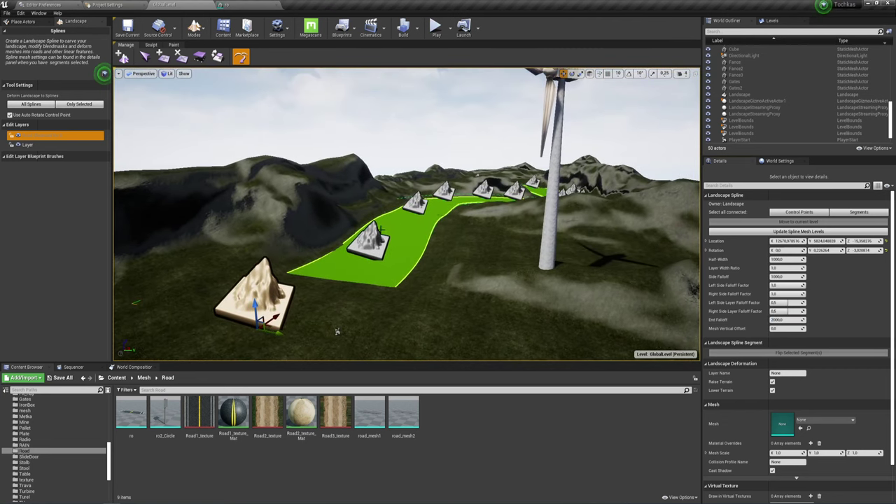
right_click_drag(337, 332, 364, 329)
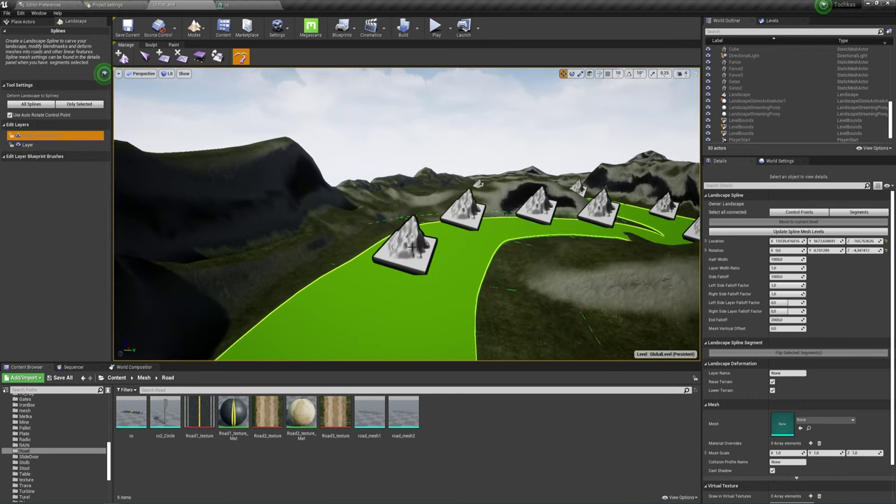
left_click(411, 246)
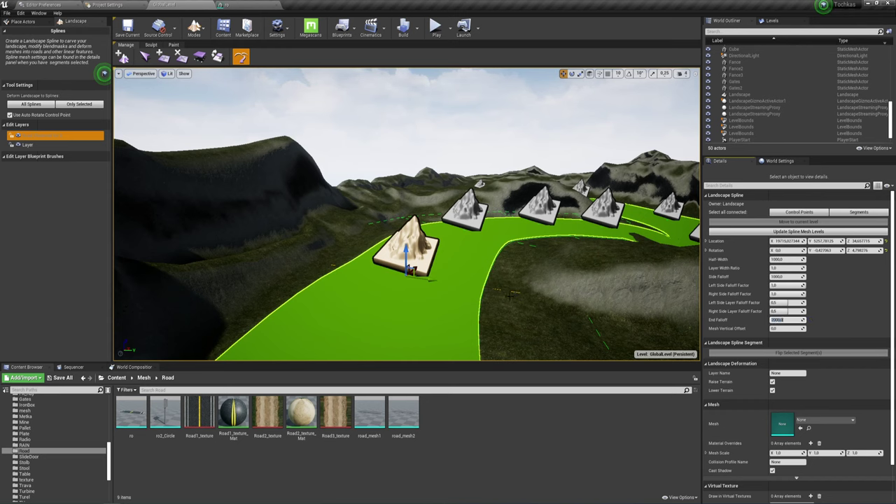
scroll(366, 280, "down", 5)
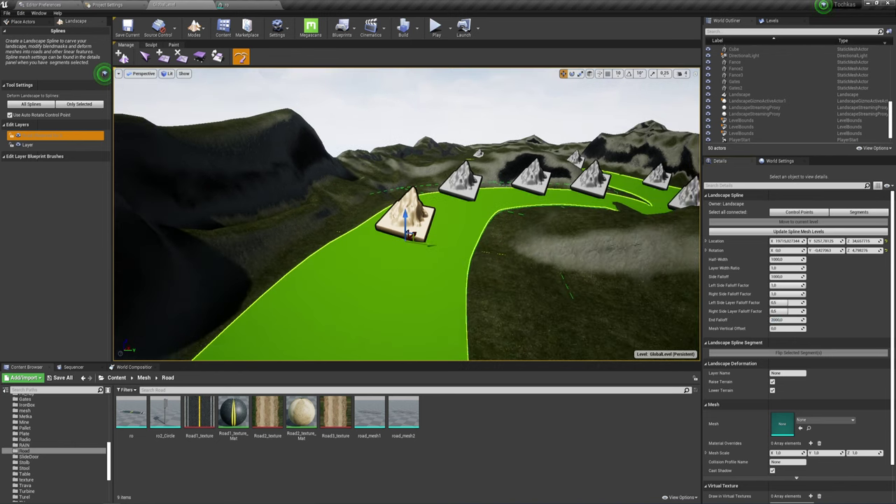
With every control point selected, set Half-Width to 500 and Side Falloff to 500.
left_click(799, 212)
type("500")
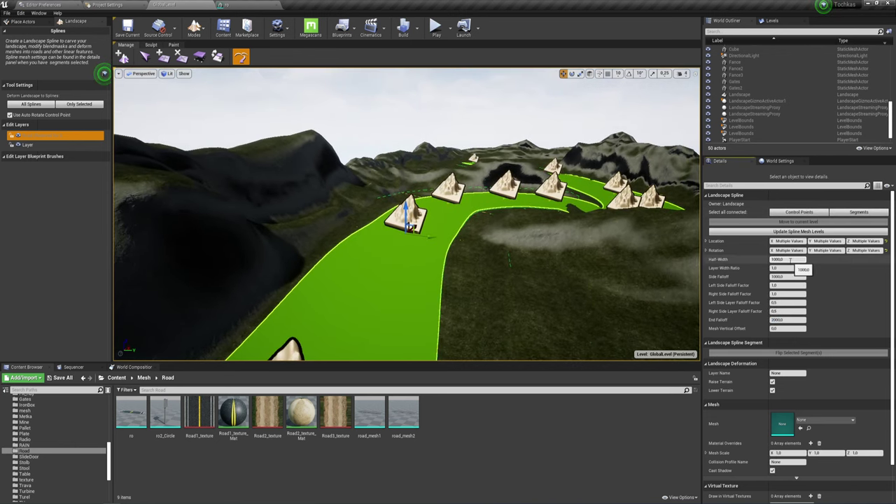
key("Return")
left_click(788, 277)
type("500")
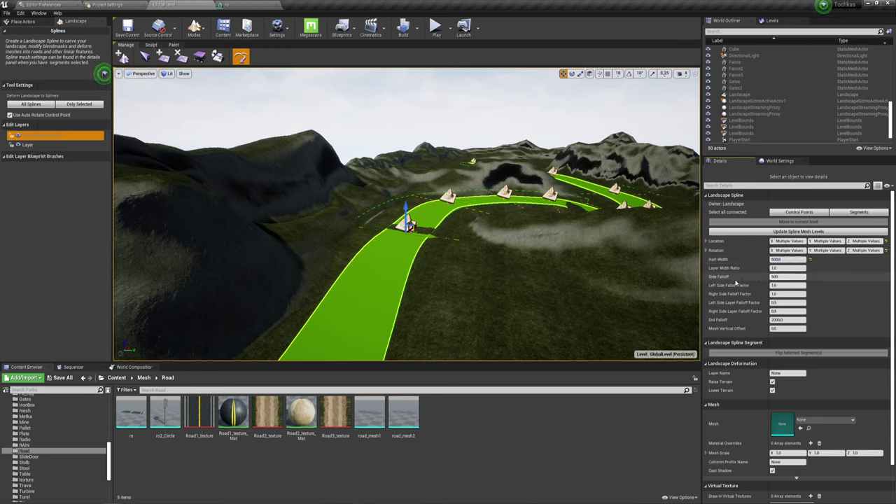
key("Return")
Fly along the narrowed road, then select all of the spline's segments.
mouse_move(561, 250)
right_mouse_down()
mouse_move(539, 210)
mouse_move(518, 210)
right_mouse_up()
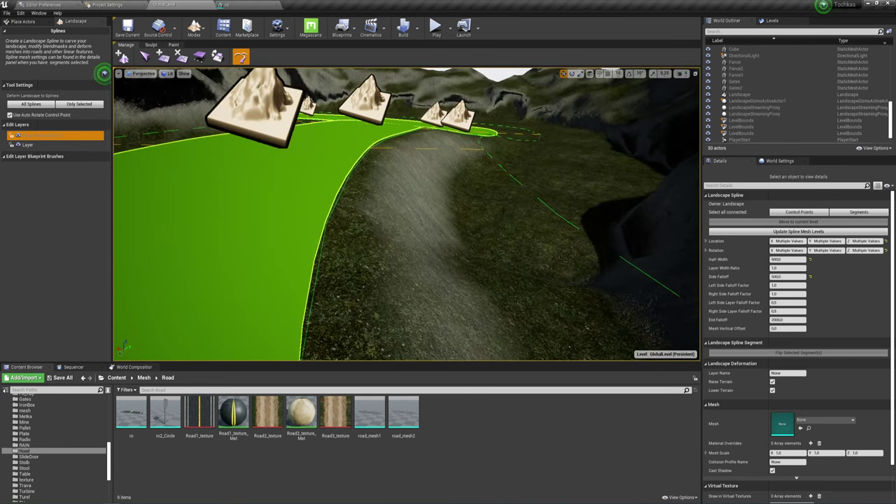
mouse_move(517, 210)
right_mouse_down()
mouse_move(490, 210)
mouse_move(628, 269)
mouse_move(397, 229)
right_mouse_up()
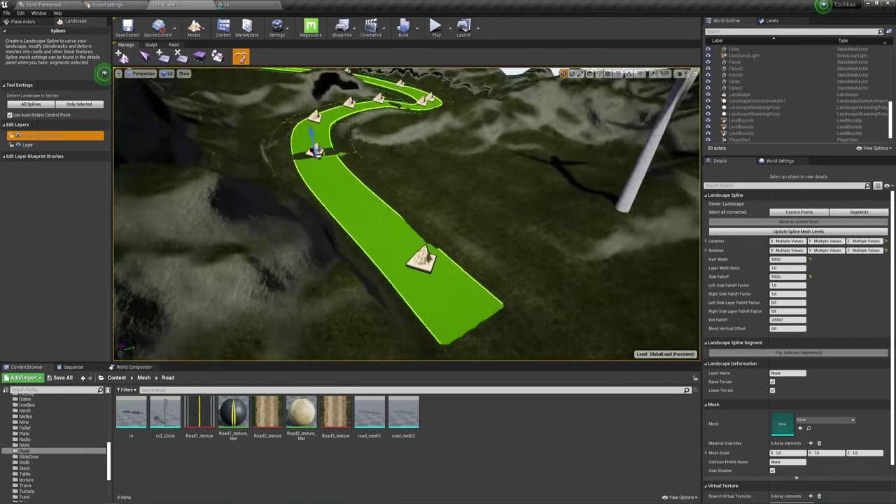
left_click(849, 213)
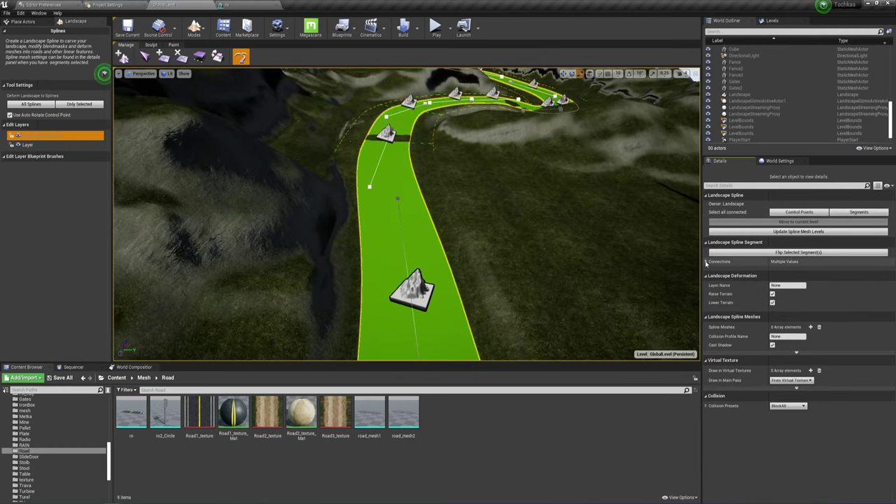
Add a Spline Meshes entry, expand element 0, and open road_mesh1 for editing.
left_click(810, 326)
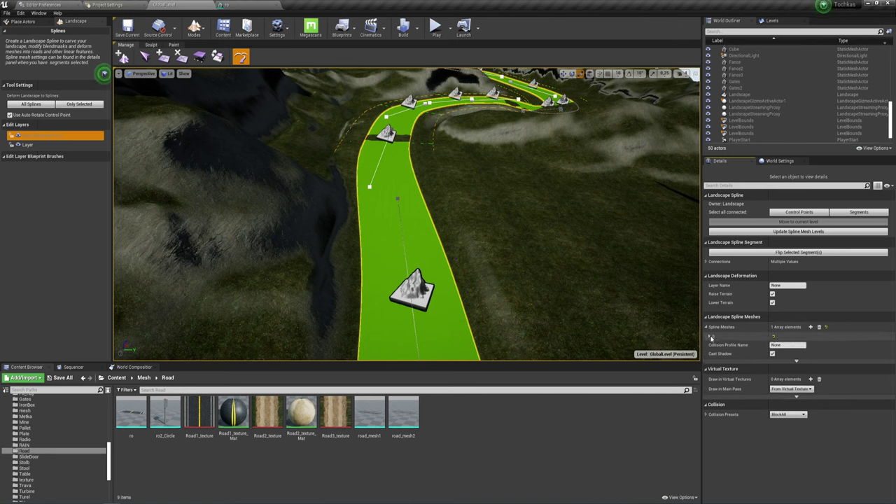
left_click(711, 337)
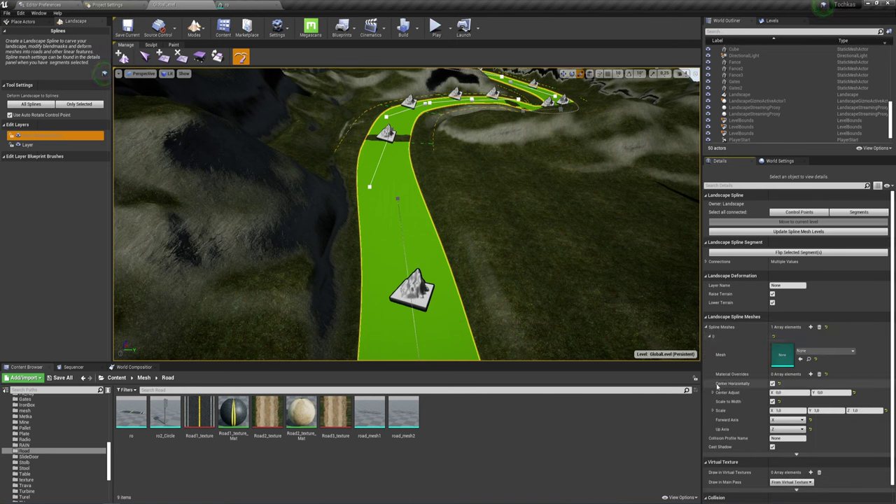
left_click(380, 420)
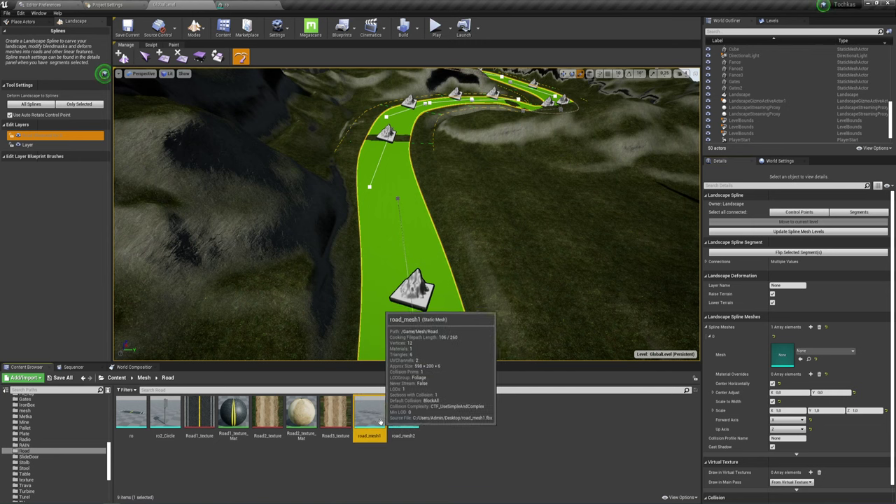
double_click(380, 420)
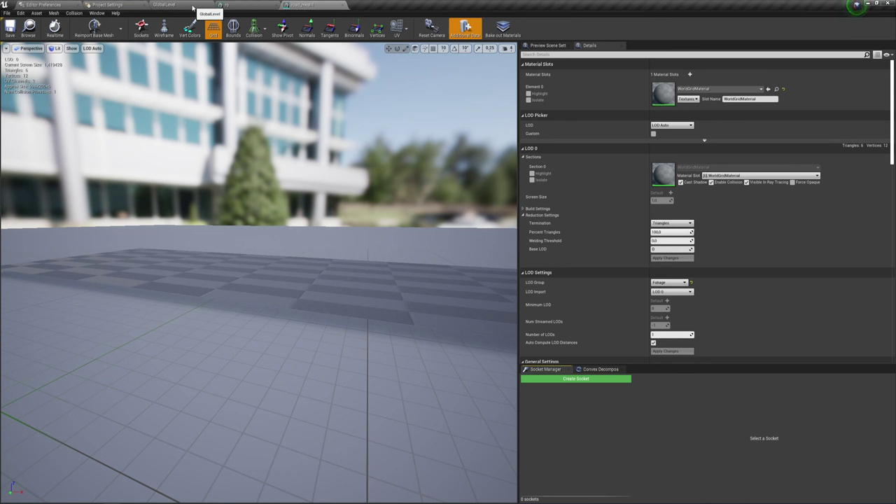
Assign Road2_texture_Mat to road_mesh1's material slot, then save and close the mesh.
left_click(168, 4)
left_click(275, 5)
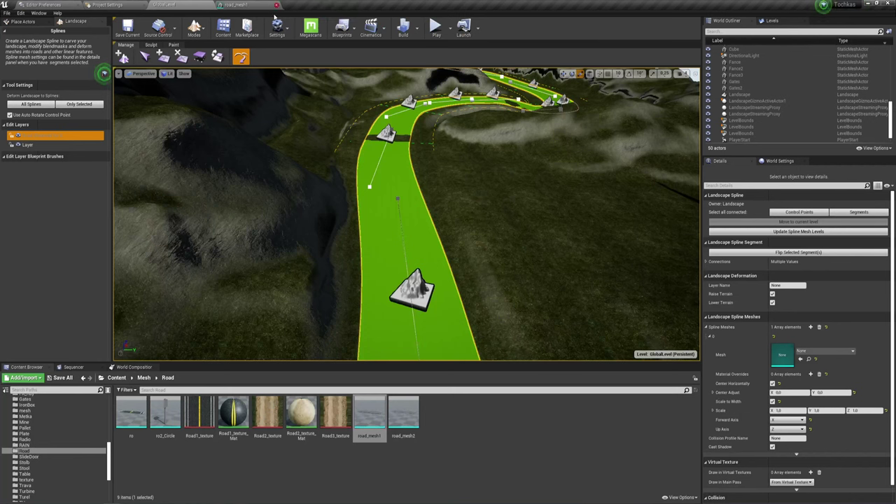
left_click(301, 417)
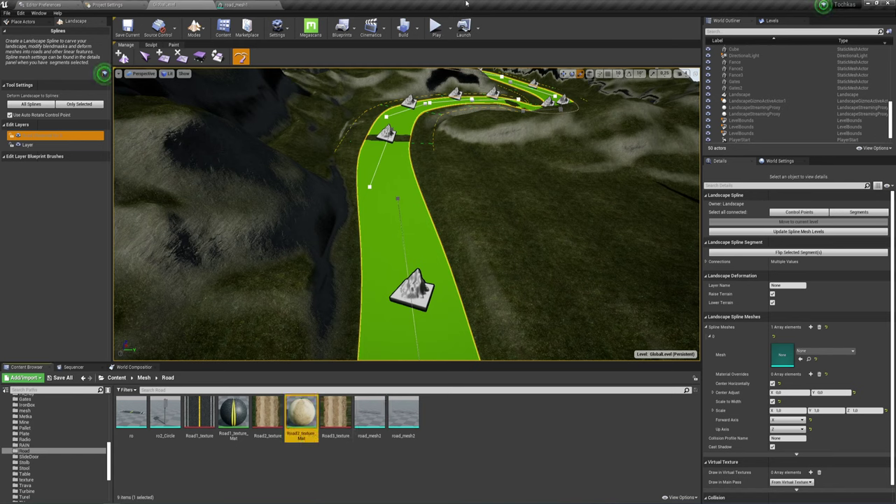
left_click(272, 5)
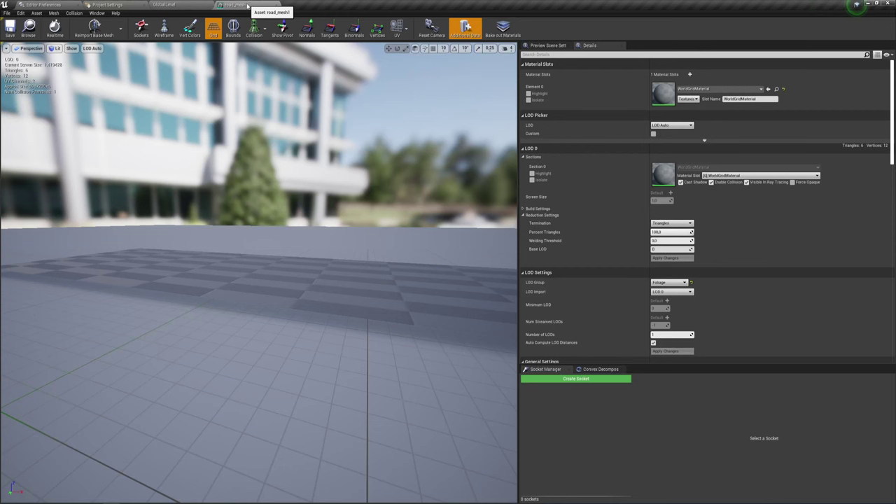
left_click(768, 89)
left_click_drag(265, 202, 182, 182)
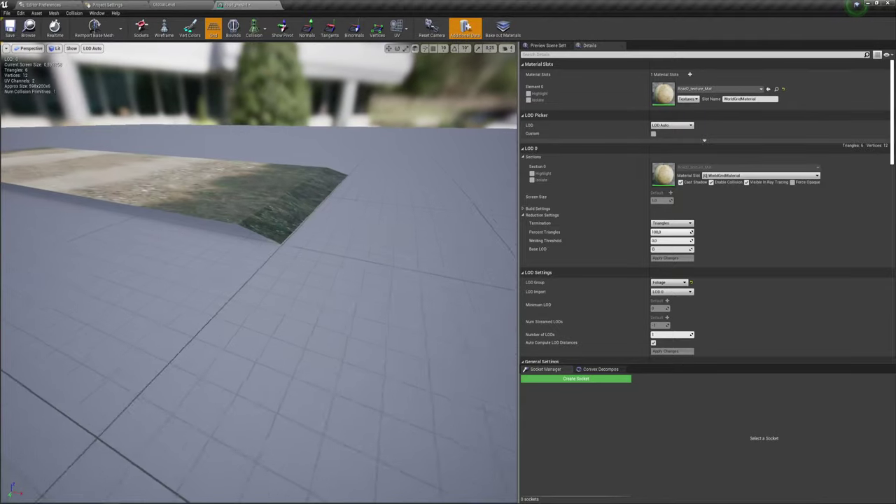
left_click_drag(272, 160, 84, 166)
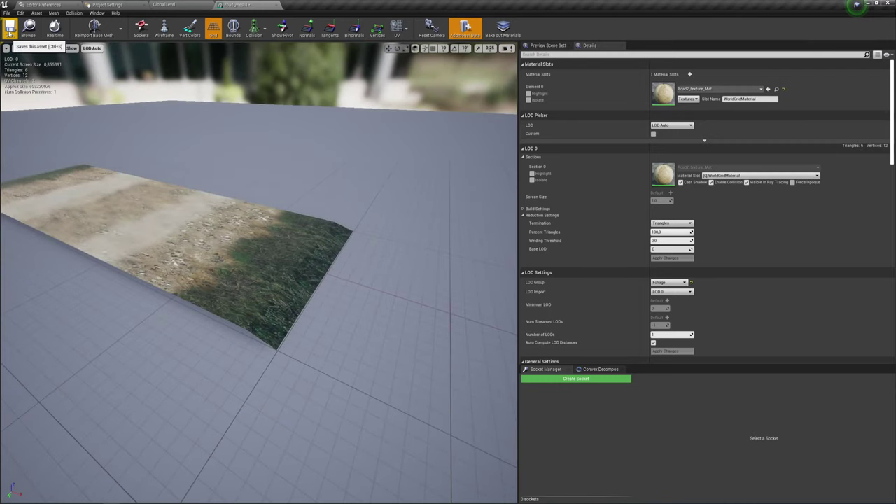
left_click(10, 30)
left_click(278, 5)
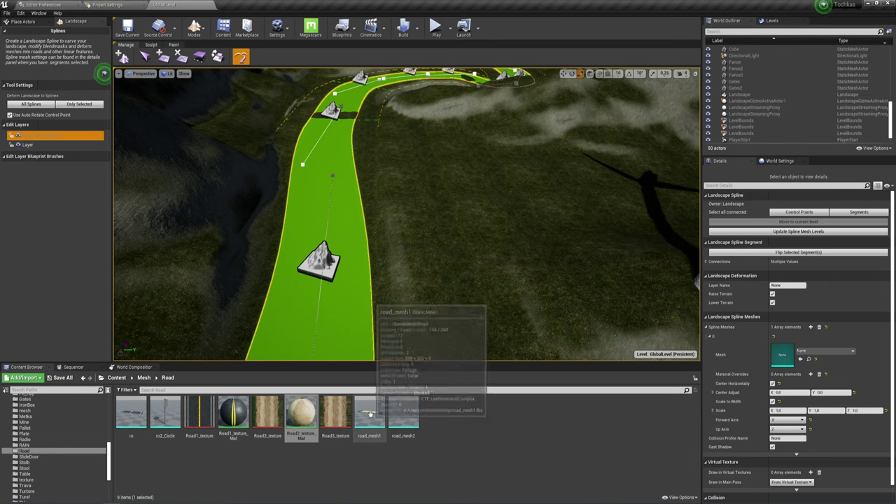
Set road_mesh1 as the spline's mesh with Forward Axis Y.
left_click(369, 414)
left_click(800, 359)
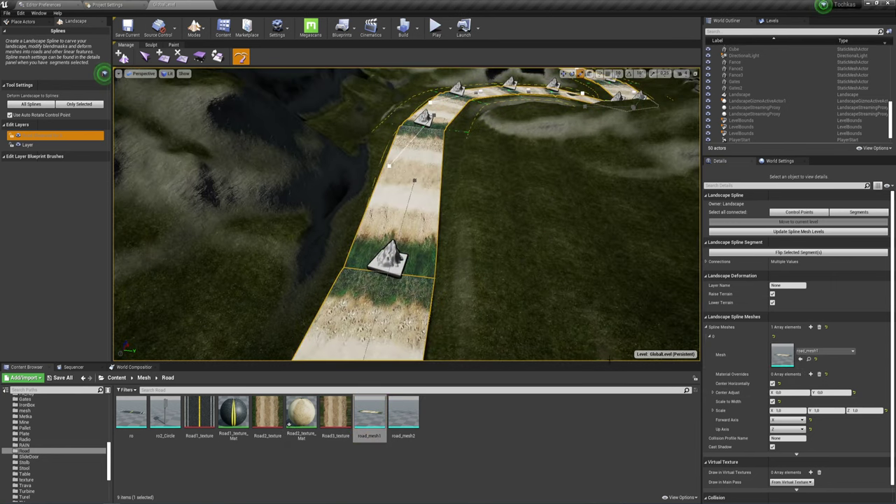
right_click_drag(516, 201, 516, 182)
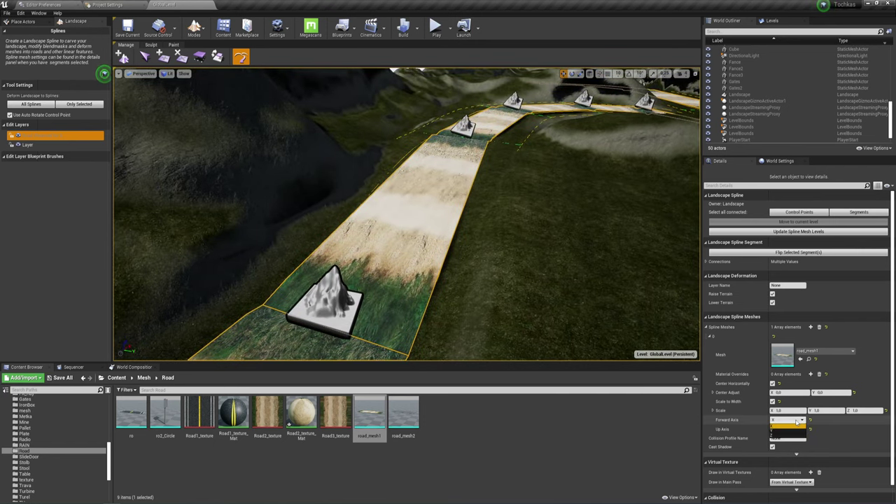
left_click(788, 425)
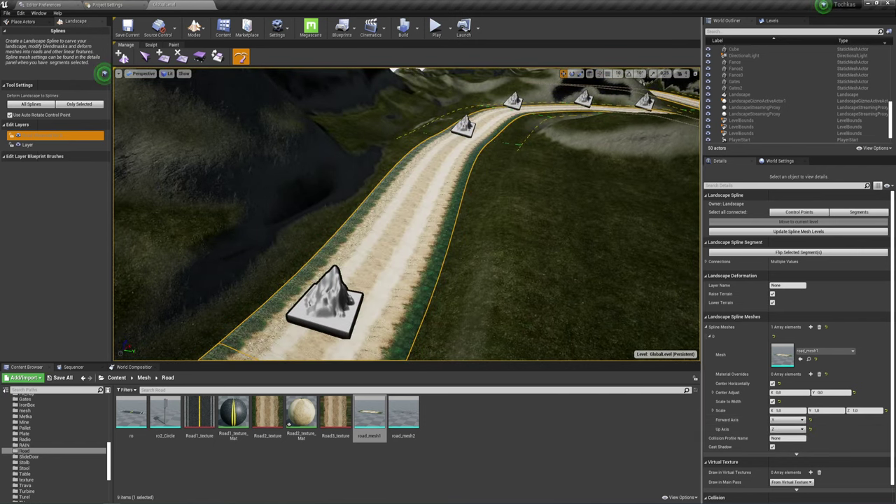
Fly low along the curving dirt road to inspect its surface and grassy edges.
right_click_drag(406, 210, 422, 224)
right_click_drag(478, 221, 479, 221)
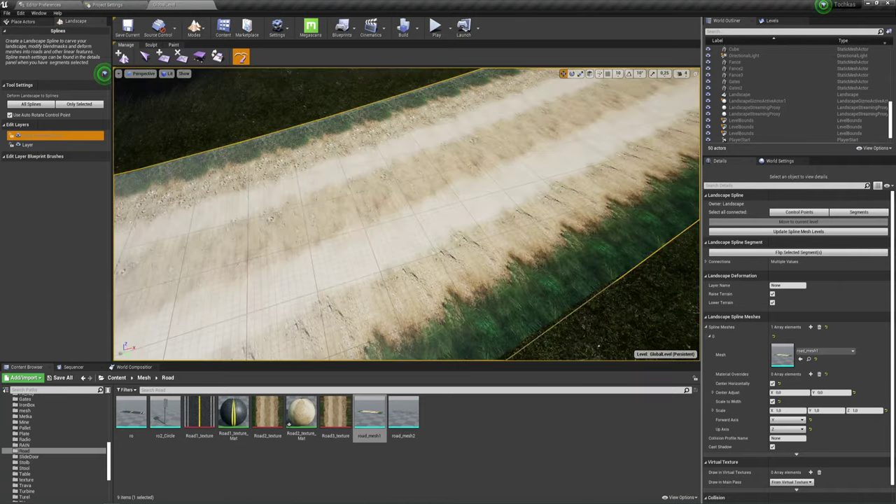
right_click_drag(406, 210, 406, 210)
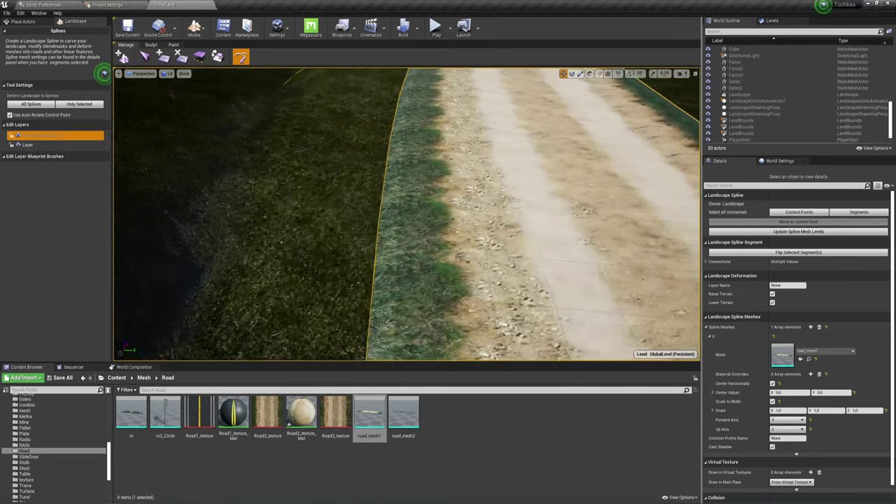
key("Right")
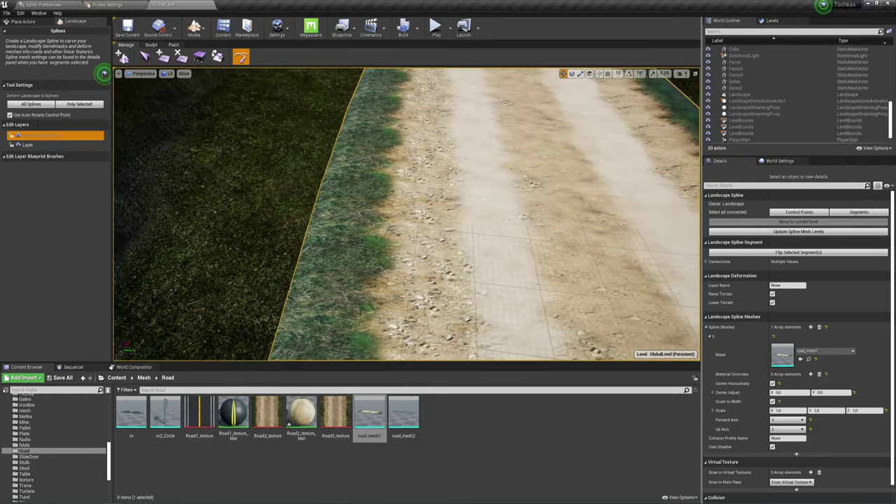
right_click_drag(460, 177, 454, 162)
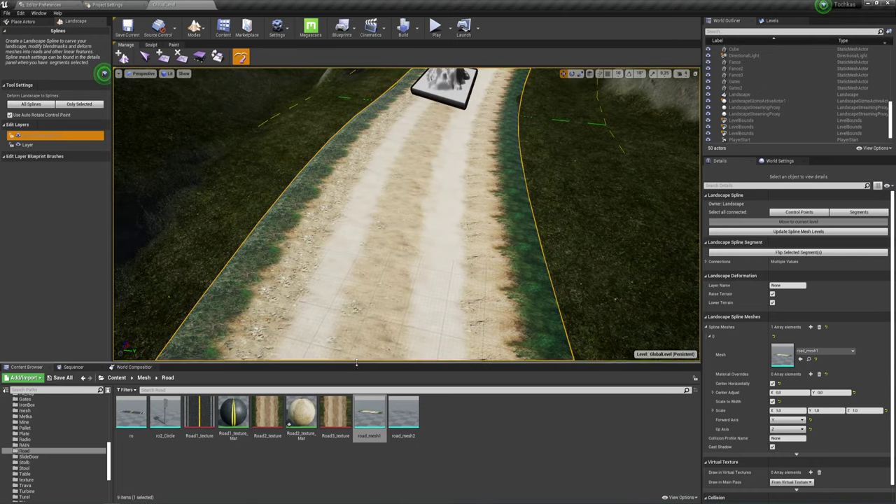
right_click_drag(313, 211, 313, 211)
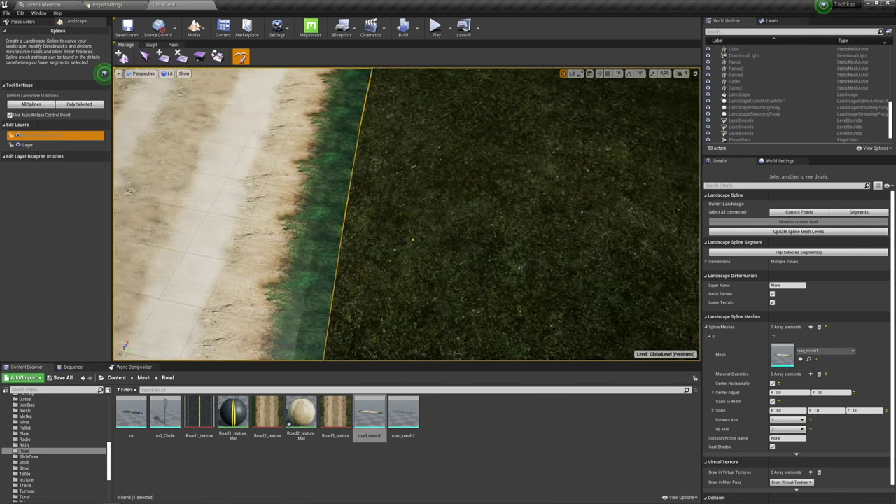
right_click_drag(383, 327, 383, 327)
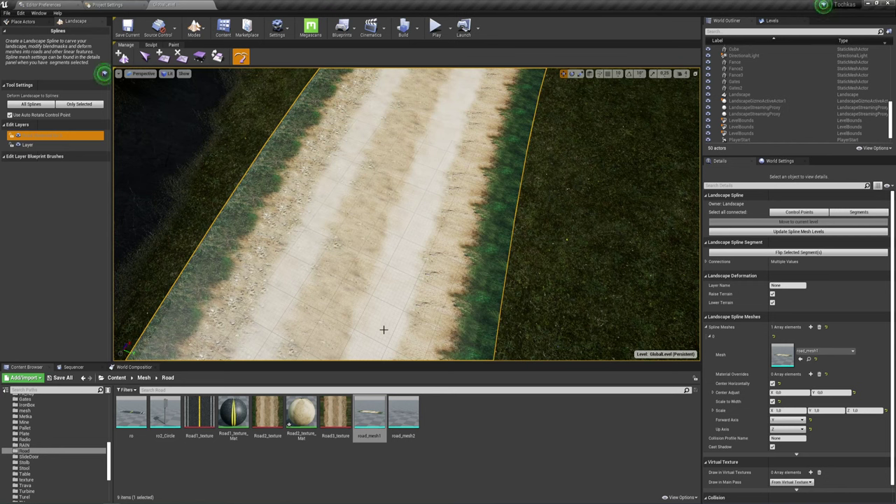
Create a new Road3_texture_Mat material from the Road3_texture asset.
right_click(331, 403)
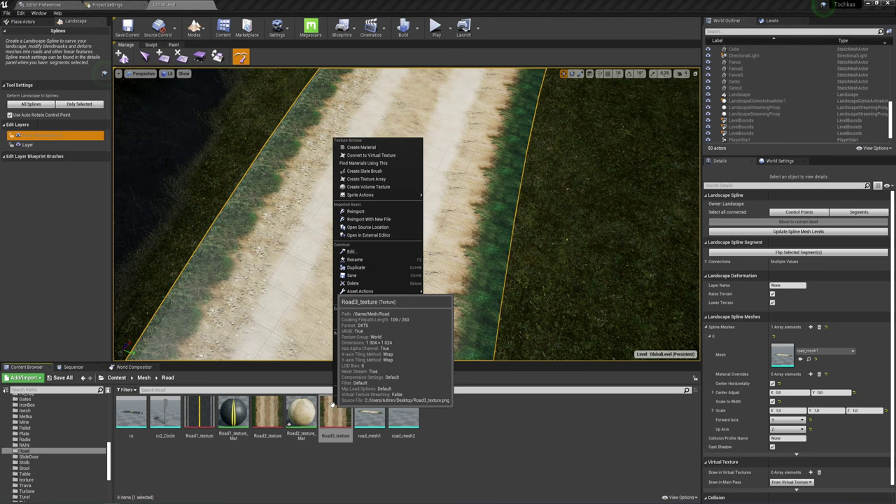
left_click(361, 148)
key("Return")
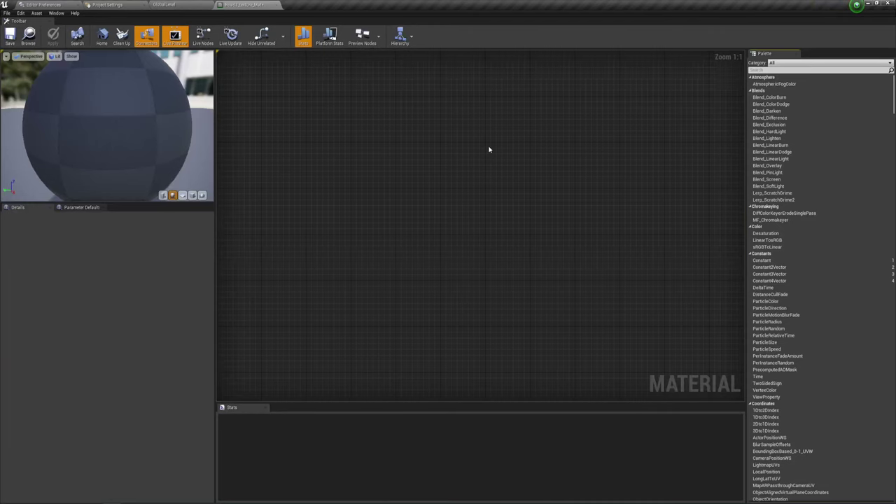
right_click_drag(441, 236, 474, 232)
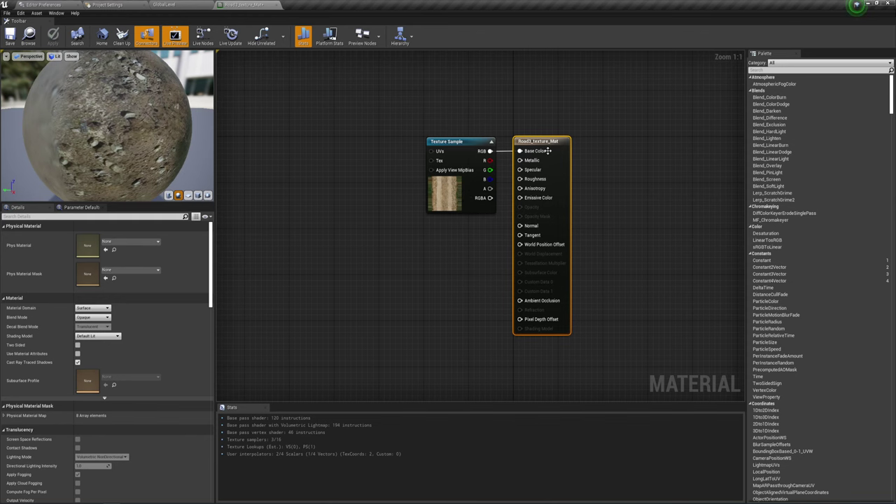
right_click_drag(378, 311, 417, 279)
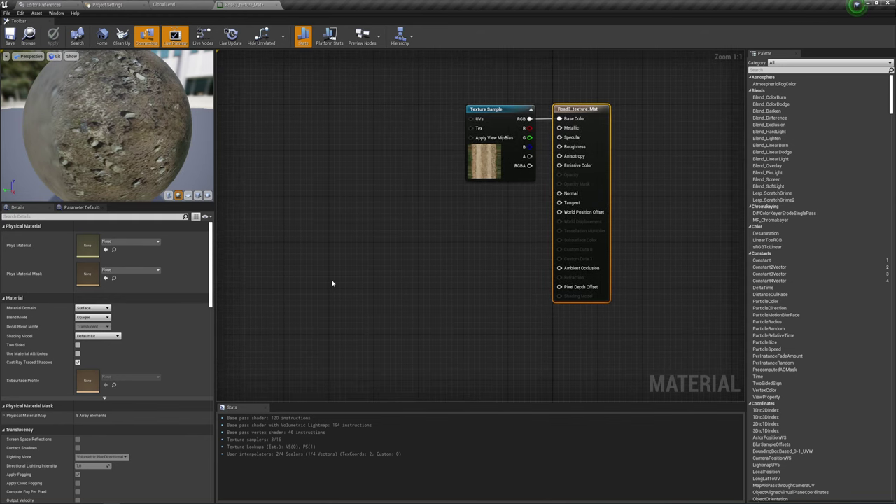
Keep domain Surface, set blend mode Translucent and lighting mode Surface TranslucencyVolume.
left_click(107, 307)
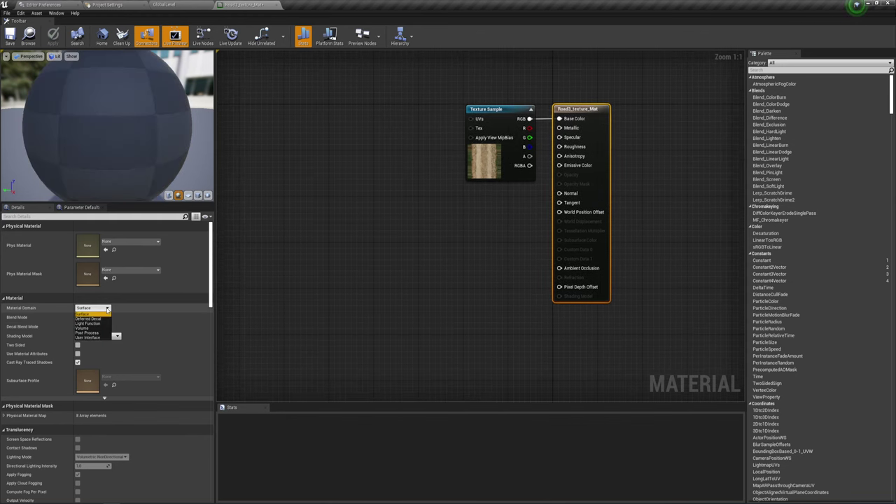
left_click(105, 313)
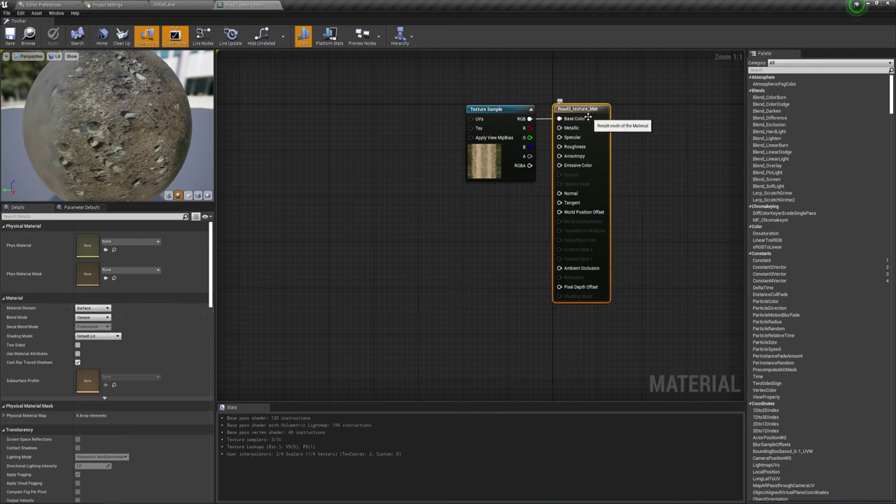
left_click(105, 318)
left_click(106, 333)
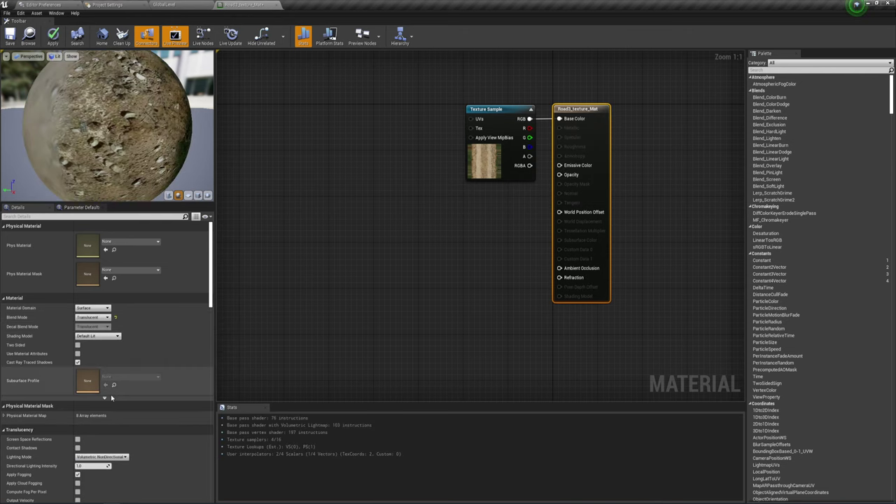
scroll(110, 396, "down", 2)
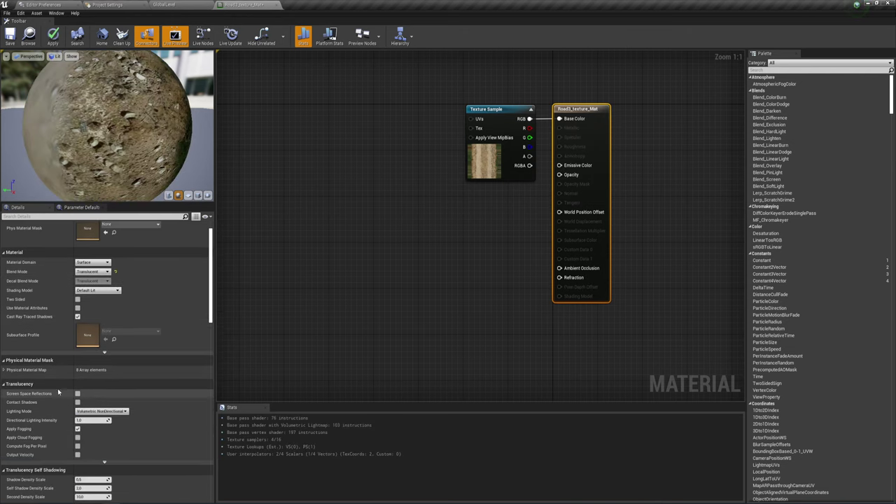
left_click(100, 411)
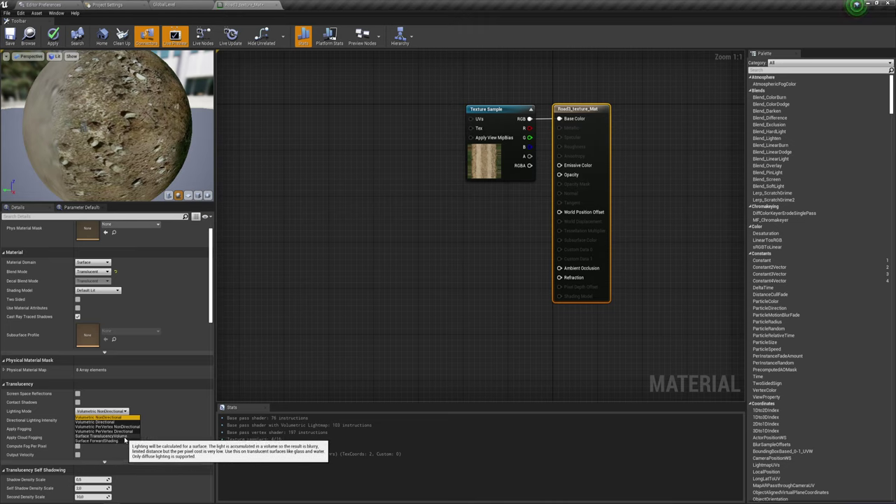
left_click(119, 436)
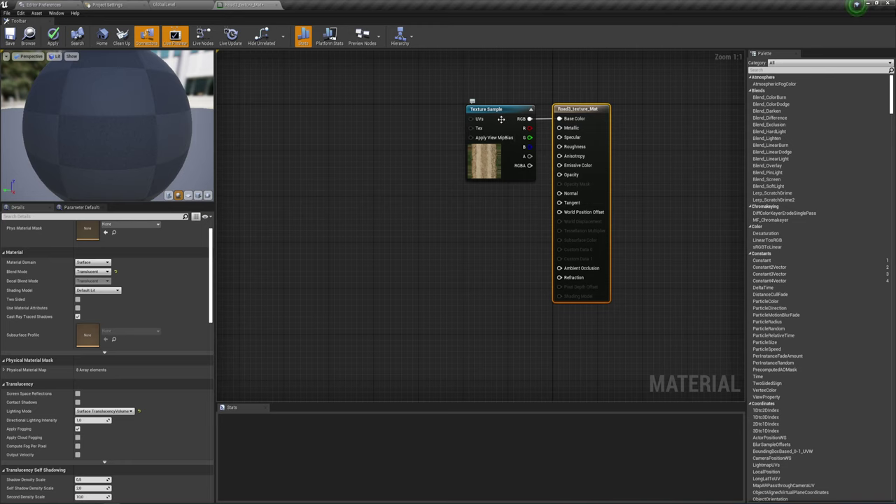
Wire the Texture Sample's alpha into Opacity, then save and compile the material.
left_click_drag(495, 109, 453, 80)
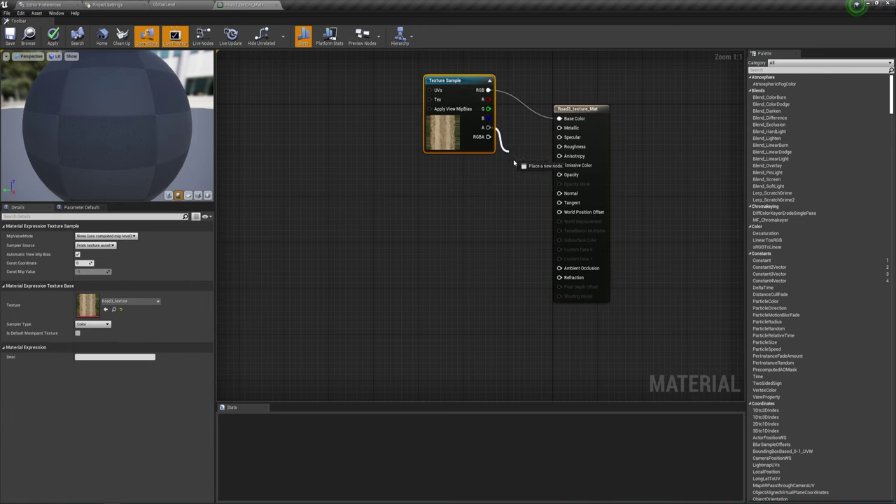
left_click_drag(483, 127, 559, 174)
right_click_drag(477, 185, 452, 202)
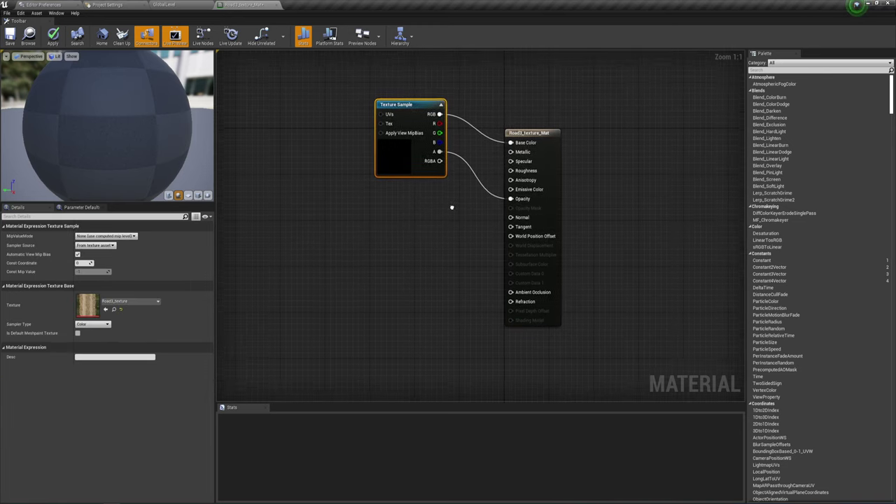
mouse_move(410, 108)
left_mouse_down()
mouse_move(424, 145)
mouse_move(418, 139)
left_mouse_up()
left_click(10, 35)
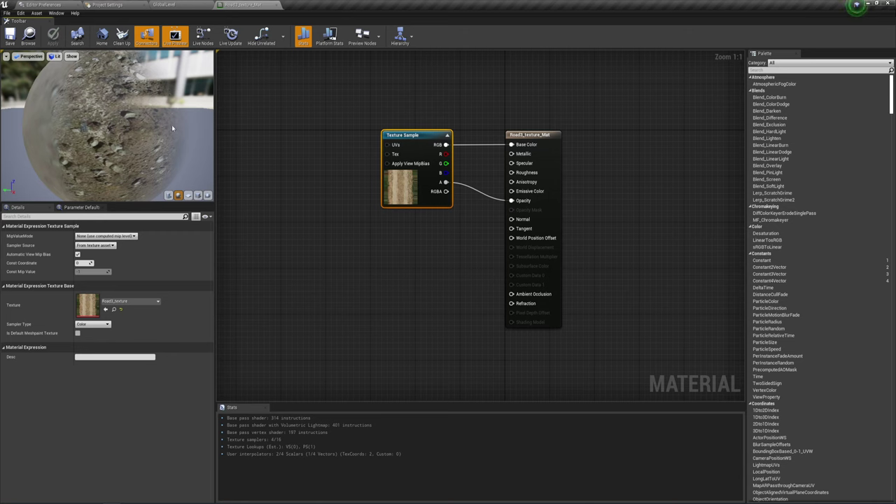
left_click_drag(194, 120, 140, 123)
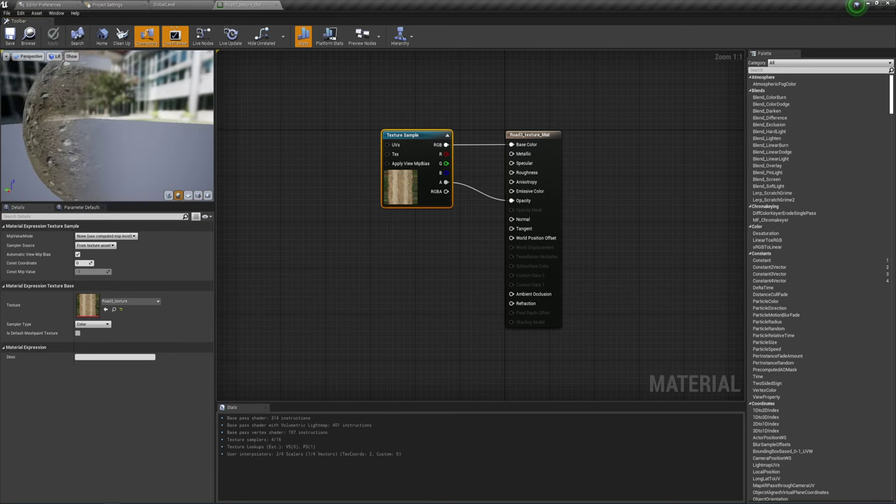
left_click(178, 4)
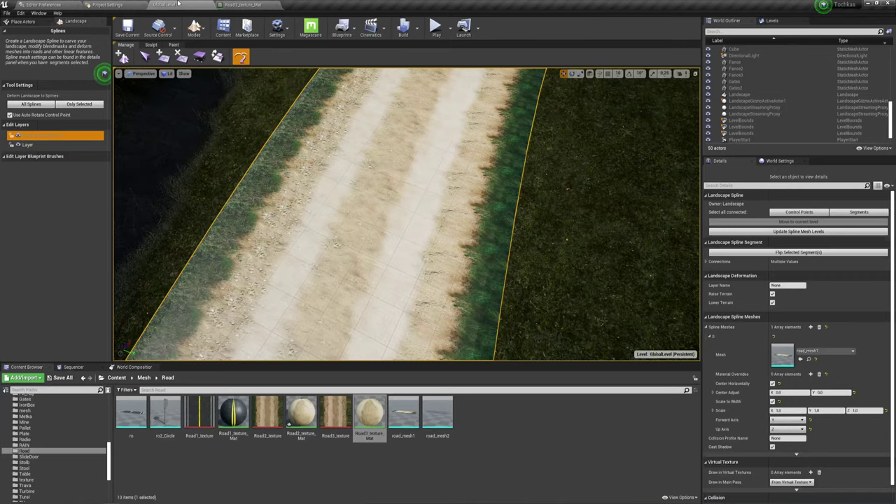
right_click_drag(428, 177, 429, 140)
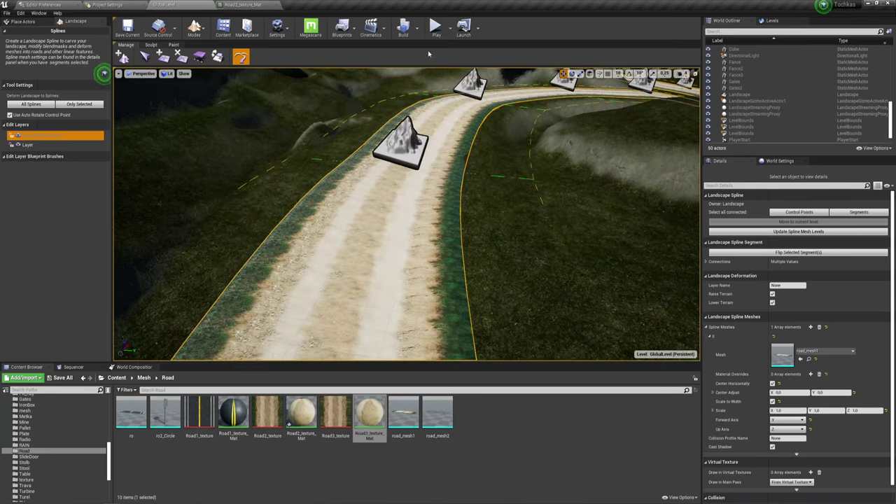
left_click(436, 28)
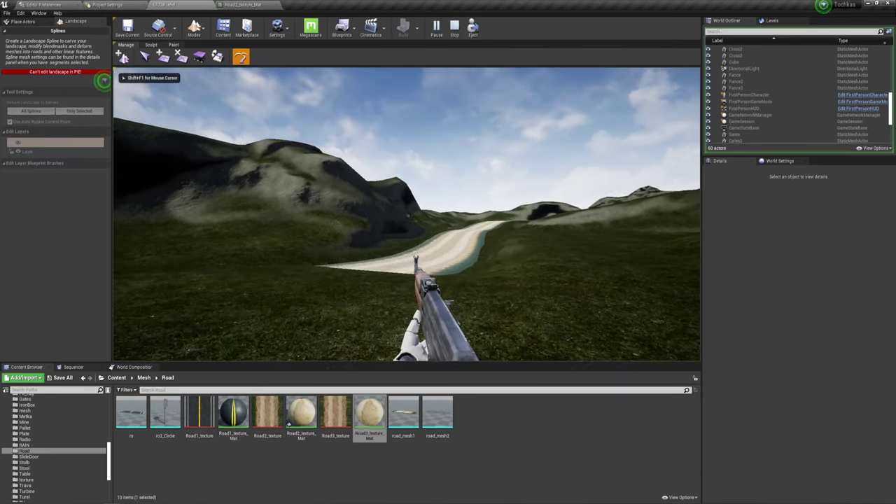
key("w")
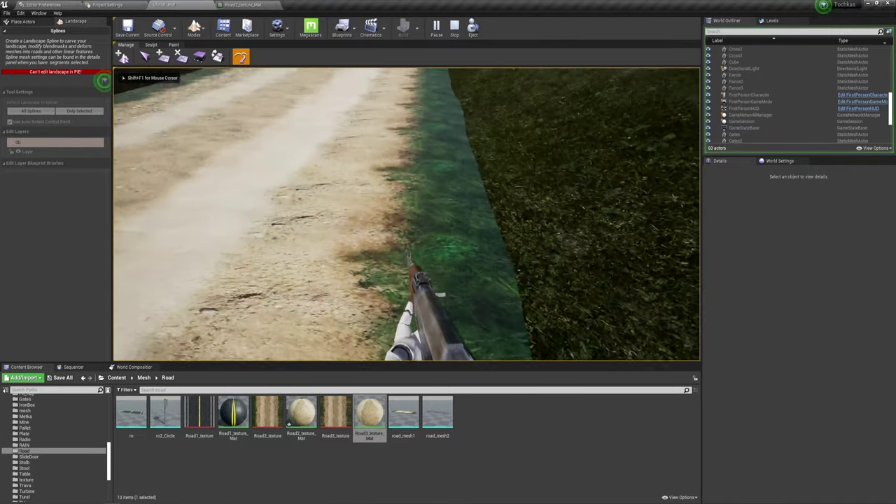
key("F5")
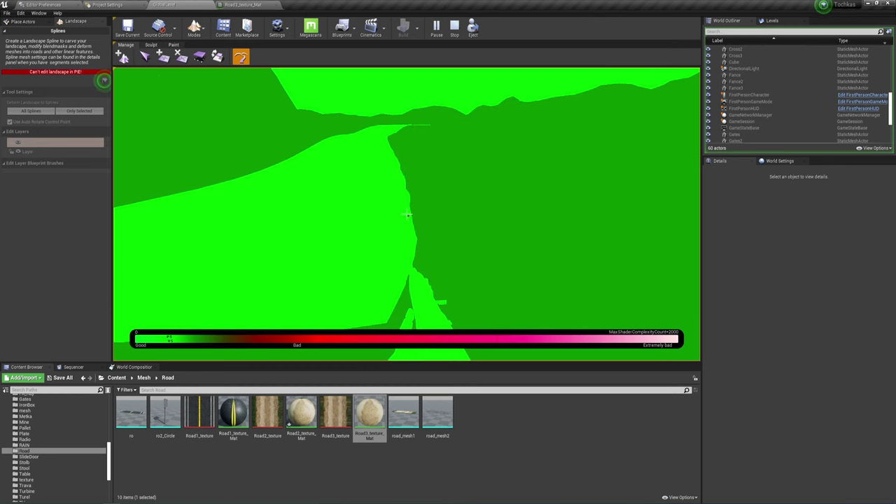
key("Escape")
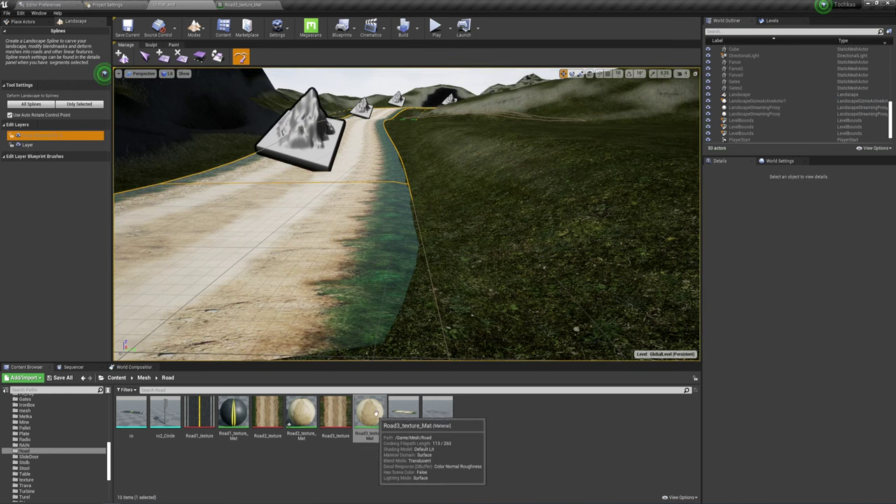
Select all connected road spline segments and open road_mesh1 for editing.
left_click(304, 178)
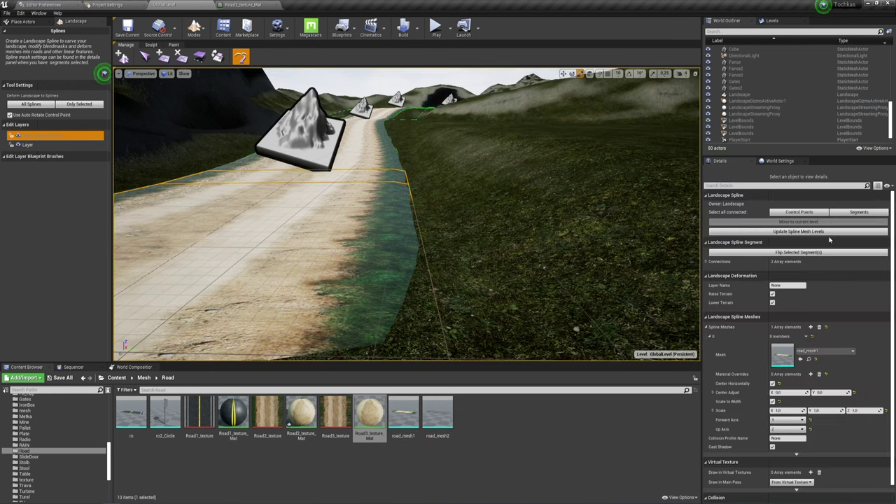
left_click(859, 212)
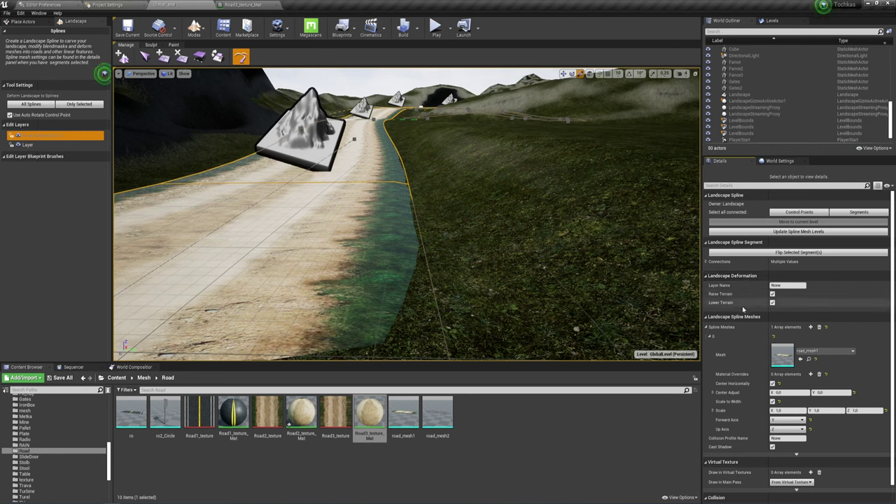
double_click(403, 416)
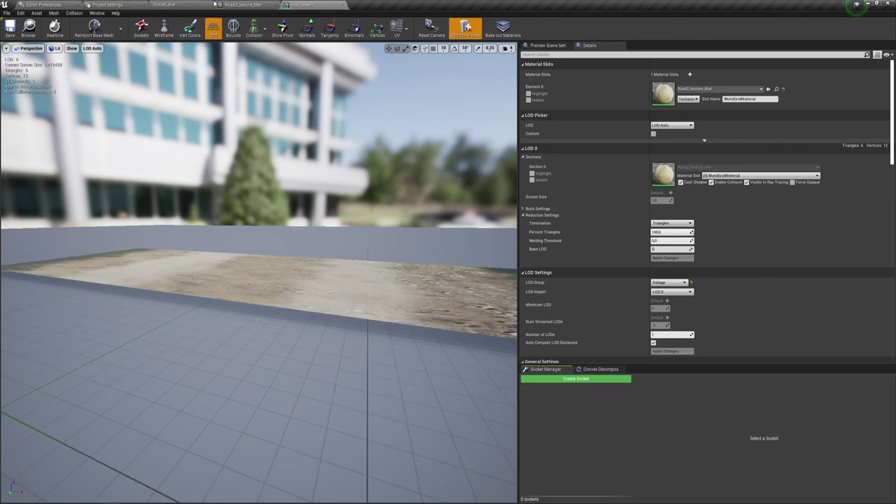
Assign Road3_texture_Mat to road_mesh1's material slot, save the mesh, and close its editor.
left_click(181, 6)
left_click(370, 413)
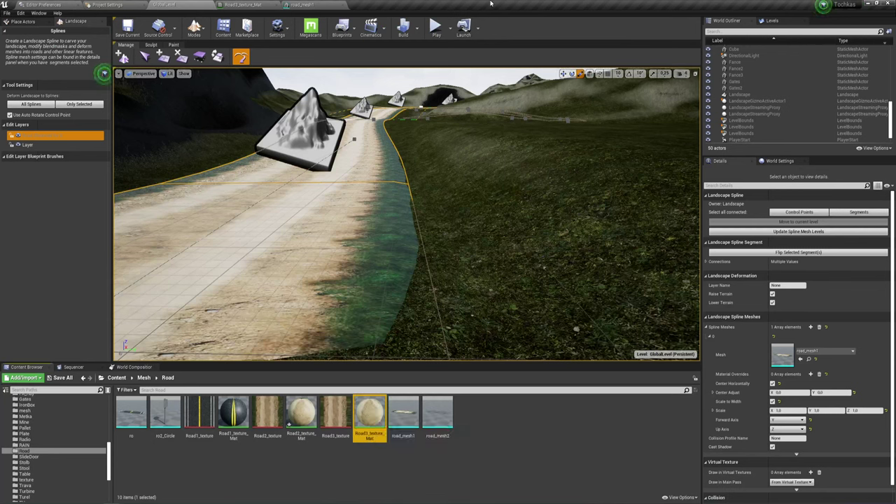
left_click(300, 6)
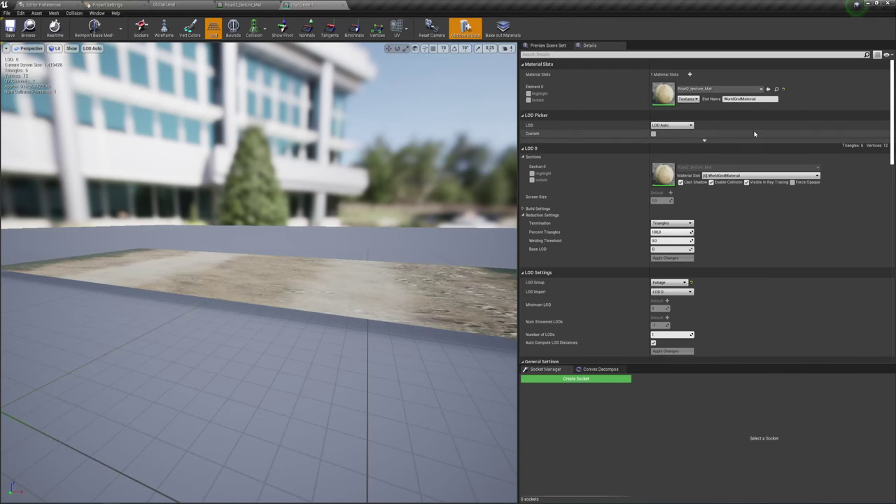
left_click(768, 89)
left_click_drag(473, 259, 448, 231)
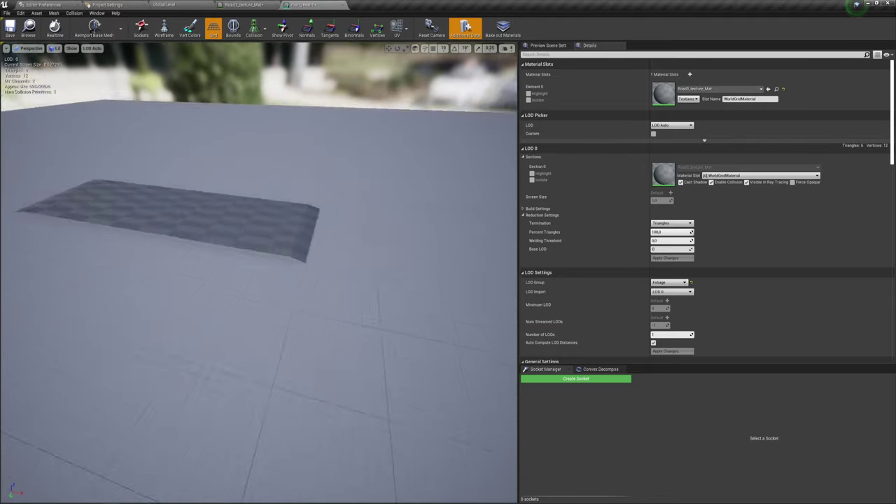
left_click_drag(301, 266, 300, 252)
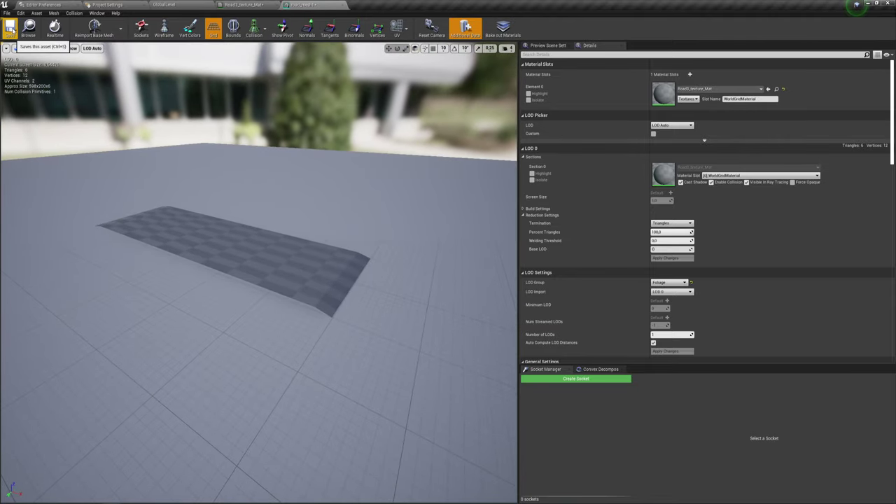
left_click(9, 28)
left_click(343, 5)
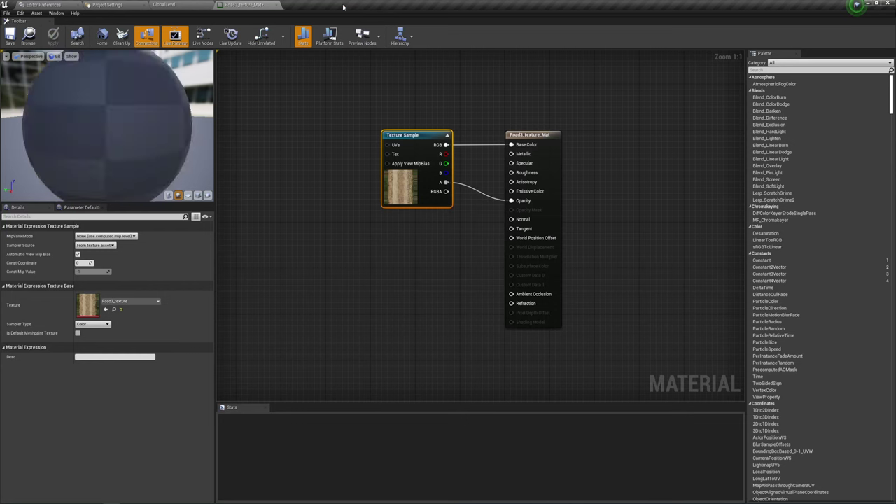
left_click(166, 5)
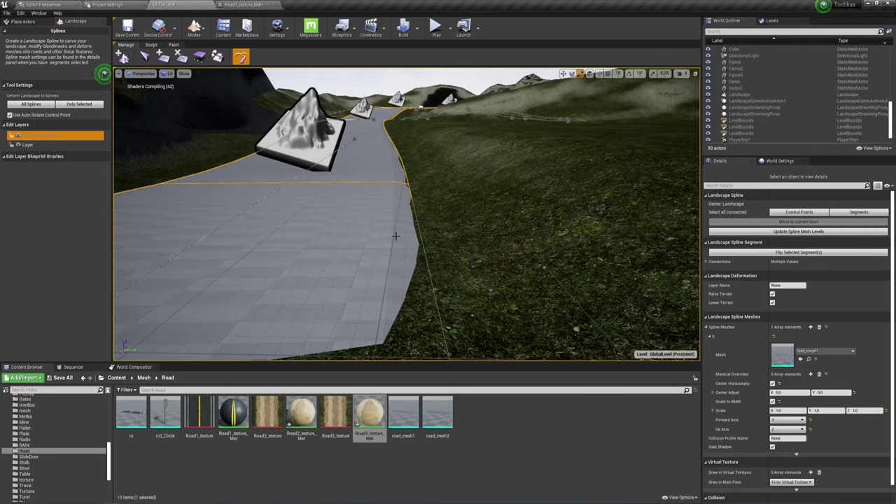
Fly the camera down to the road's edge and launch Play In Editor.
mouse_move(396, 236)
right_mouse_down()
mouse_move(404, 225)
mouse_move(616, 259)
mouse_move(540, 328)
right_mouse_up()
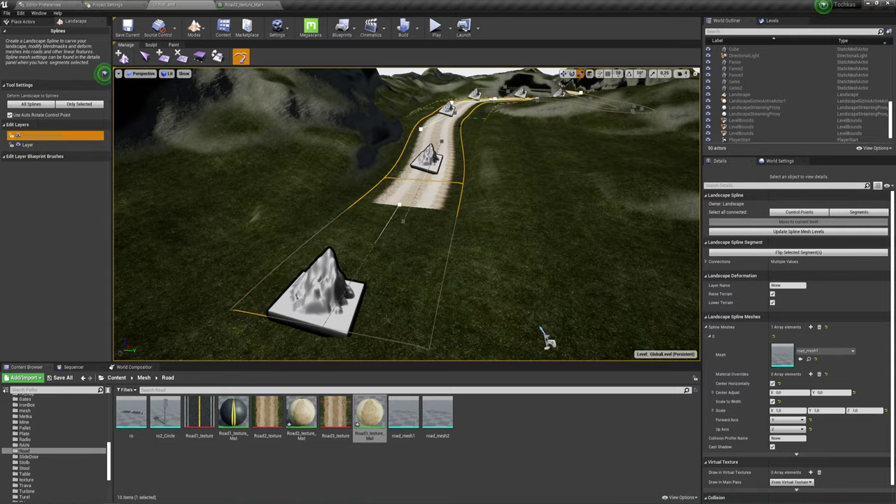
right_click_drag(434, 210, 420, 252)
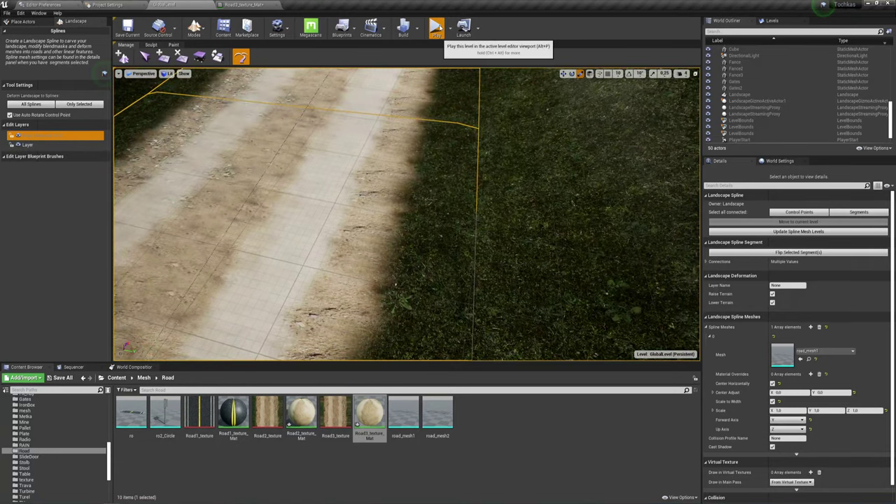
left_click(435, 27)
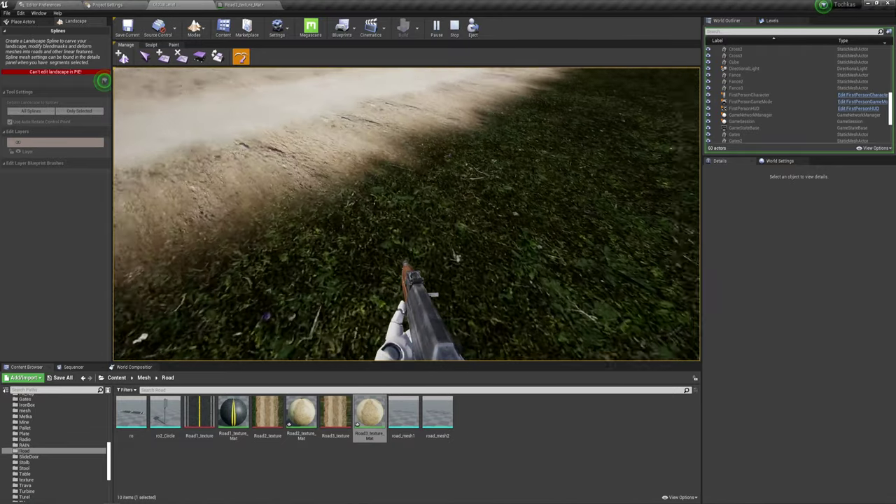
Walk forward along the dirt road across its soft edge into the grass.
key("w")
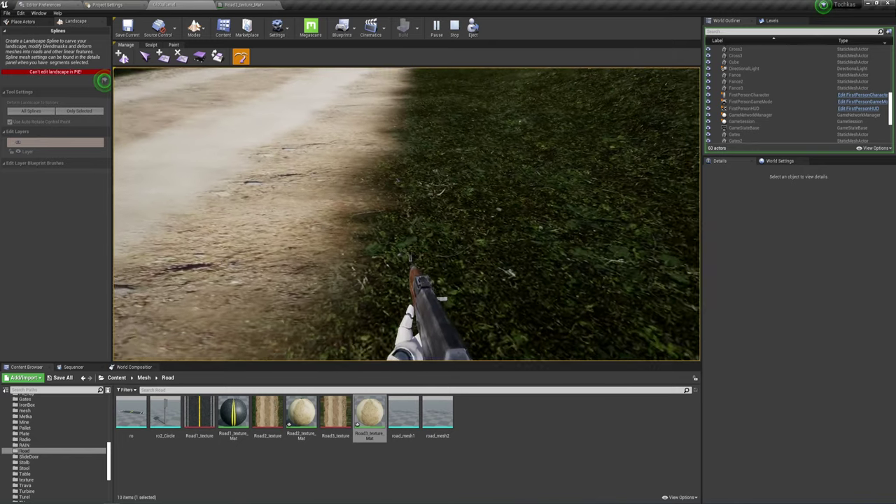
mouse_move(406, 214)
key("w")
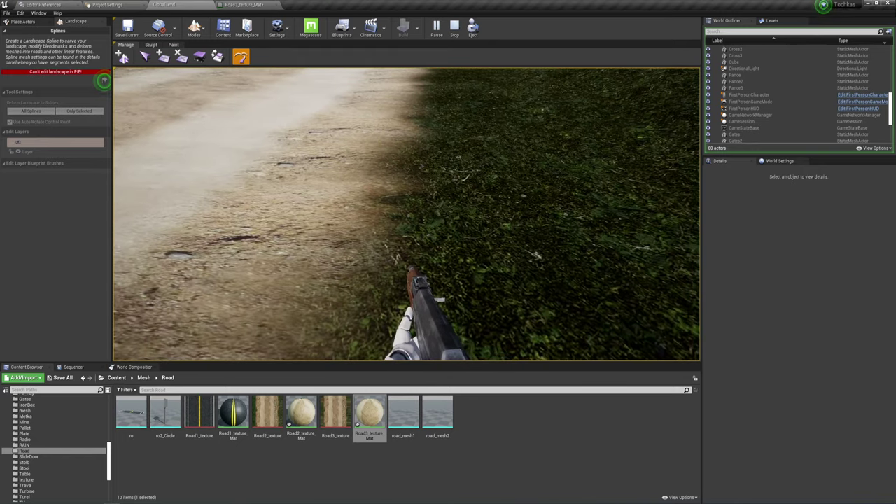
key("w")
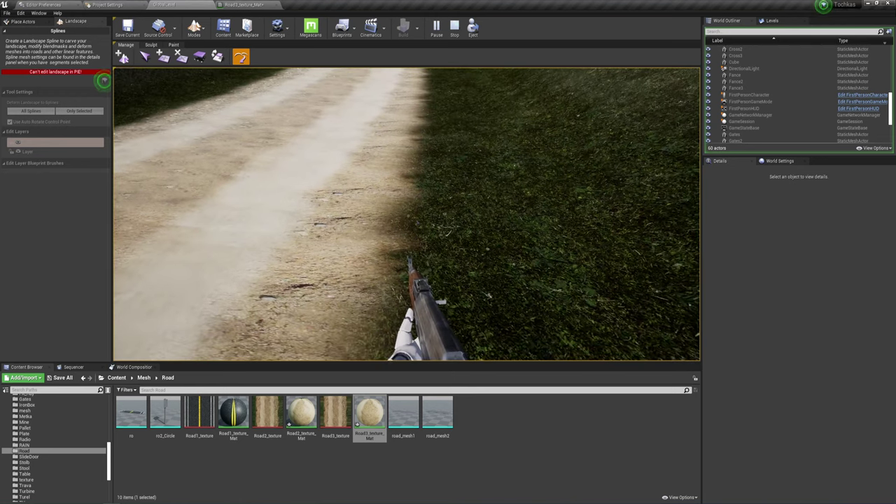
key("F5")
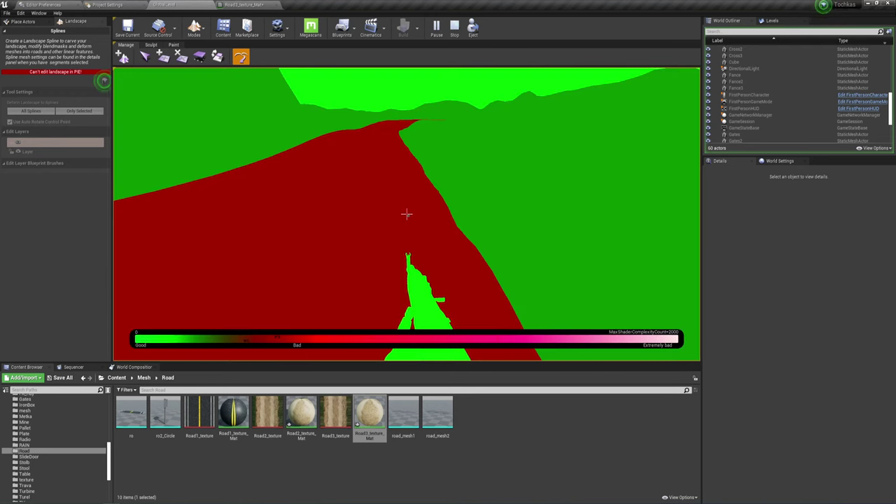
key("w")
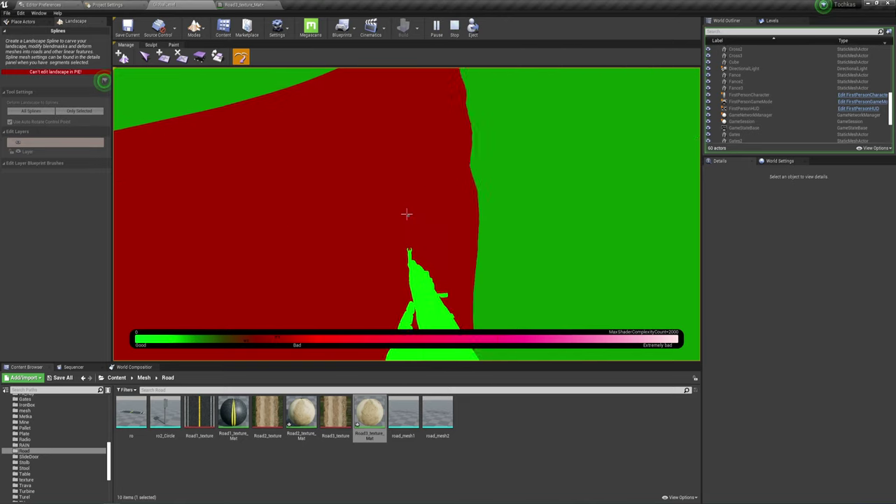
key("d")
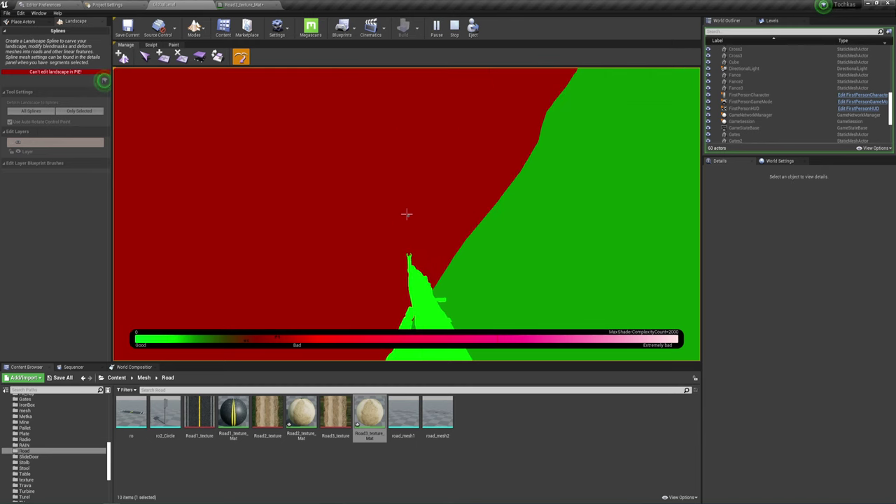
key("super")
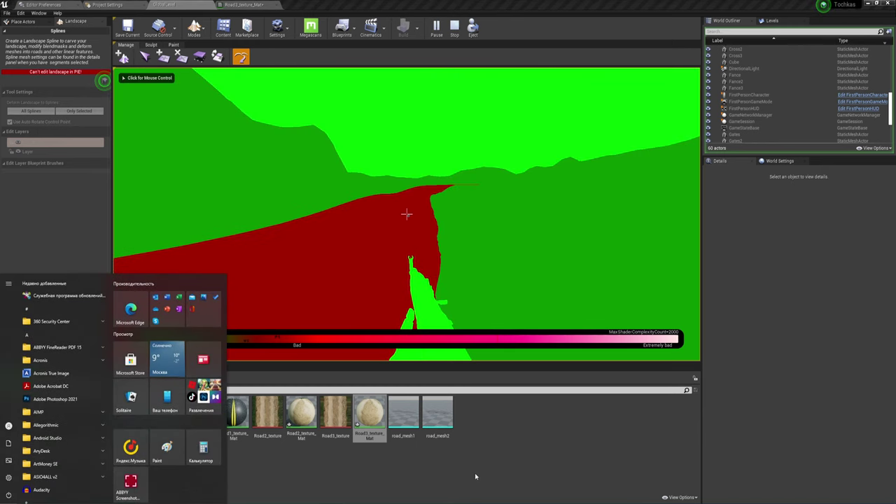
left_click(275, 375)
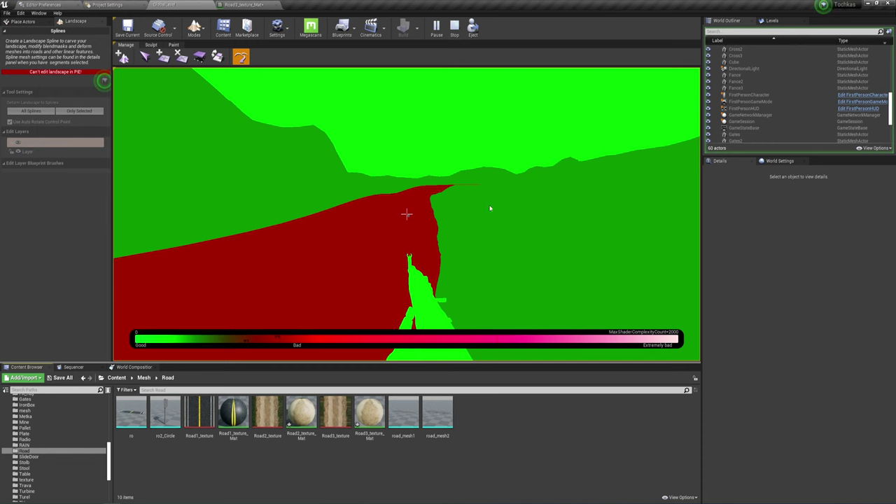
key("Escape")
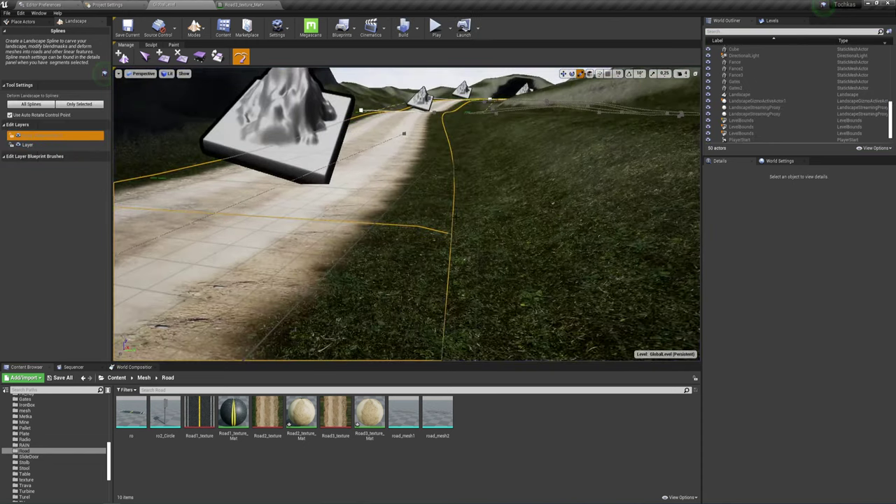
Fly around the winding road, viewing it close up and from overviews with the mountains.
mouse_move(406, 210)
right_mouse_down()
mouse_move(420, 224)
mouse_move(413, 217)
right_mouse_up()
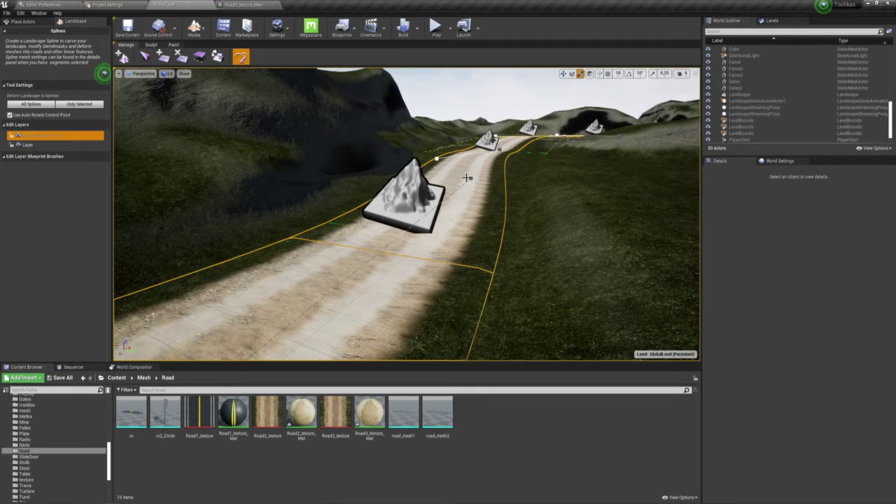
right_click_drag(476, 188, 483, 196)
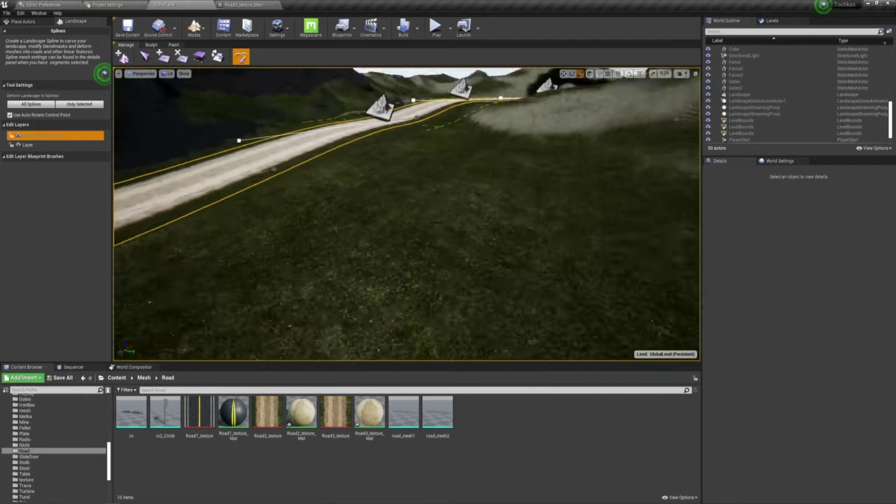
mouse_move(406, 210)
right_mouse_down()
mouse_move(420, 217)
mouse_move(392, 220)
mouse_move(420, 214)
mouse_move(410, 213)
right_mouse_up()
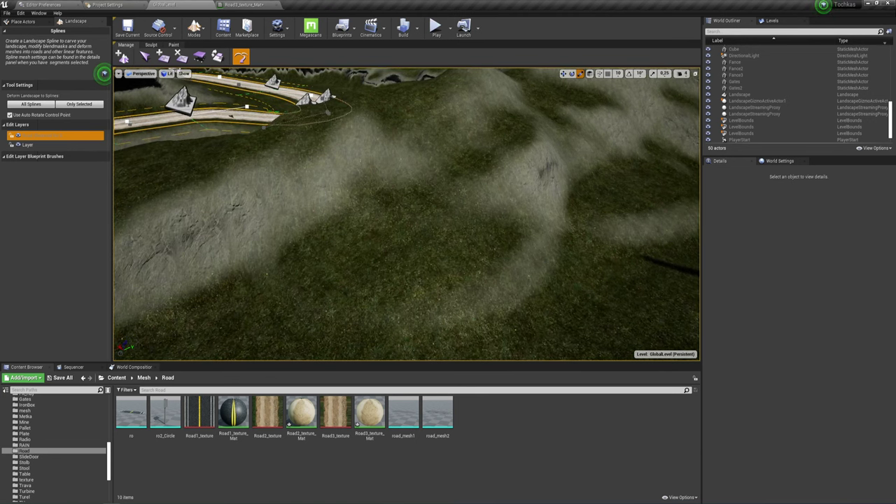
right_click_drag(413, 175, 416, 172)
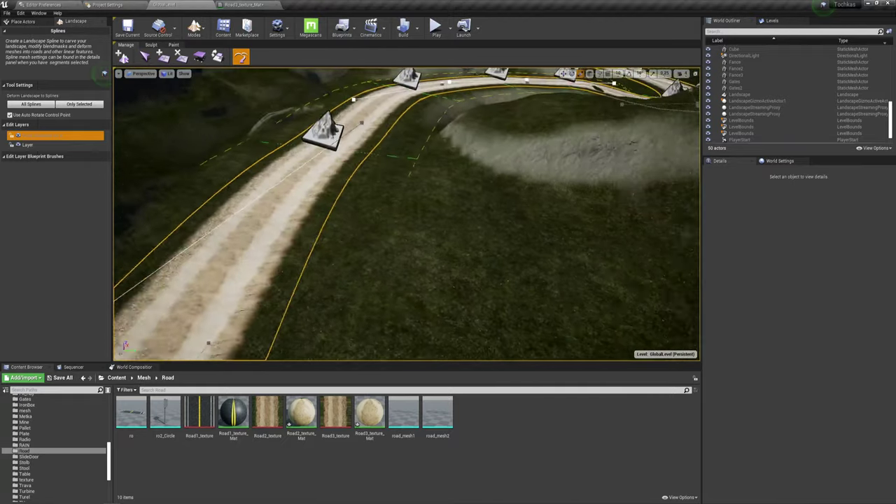
right_click_drag(241, 289, 362, 228)
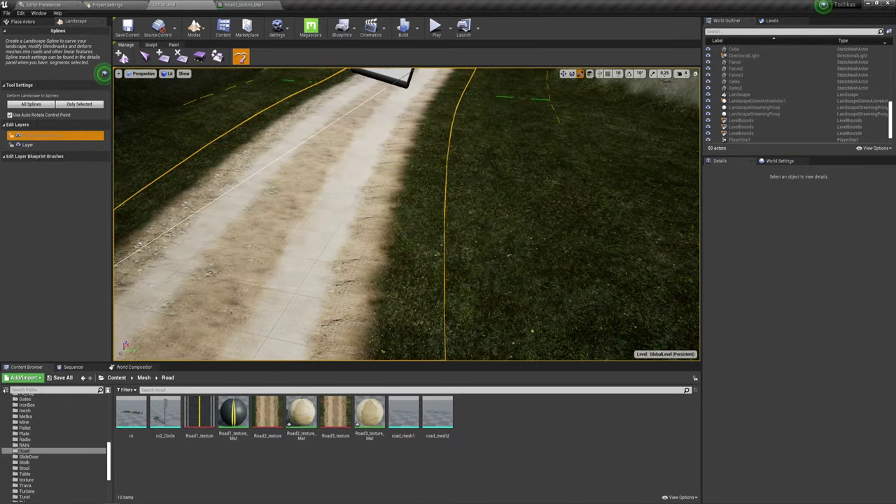
right_click_drag(406, 210, 410, 203)
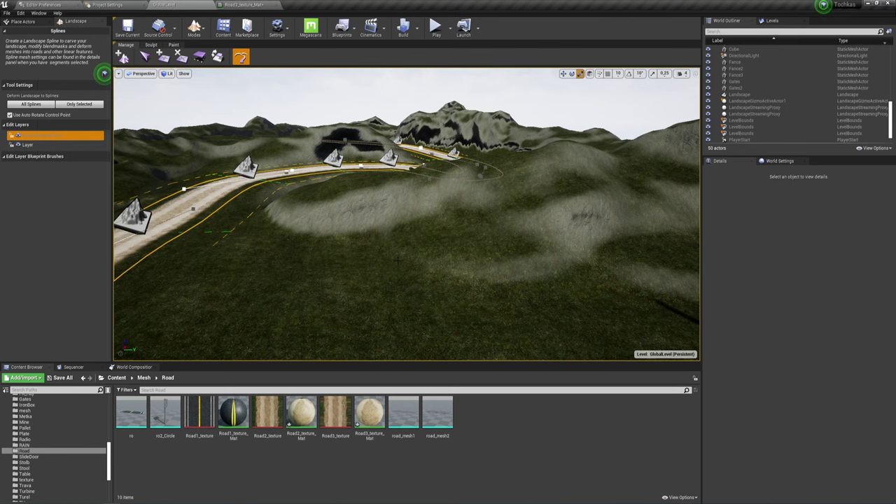
right_click_drag(397, 260, 442, 110)
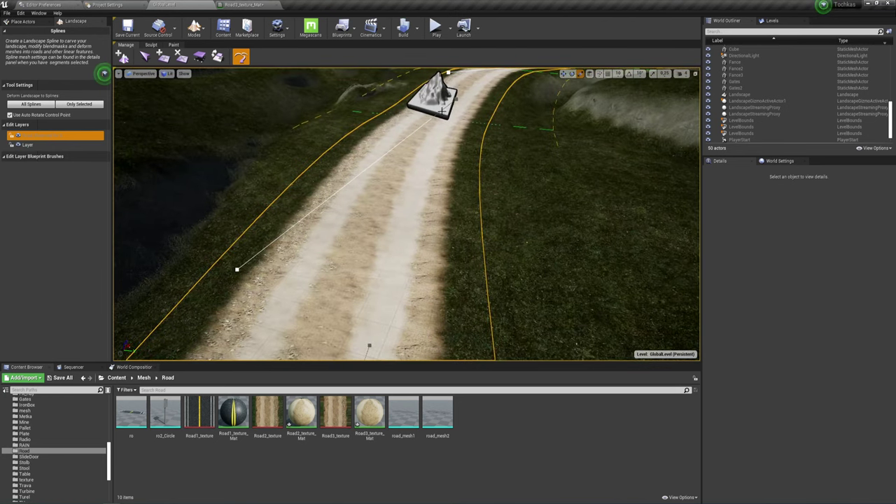
right_click_drag(442, 109, 442, 110)
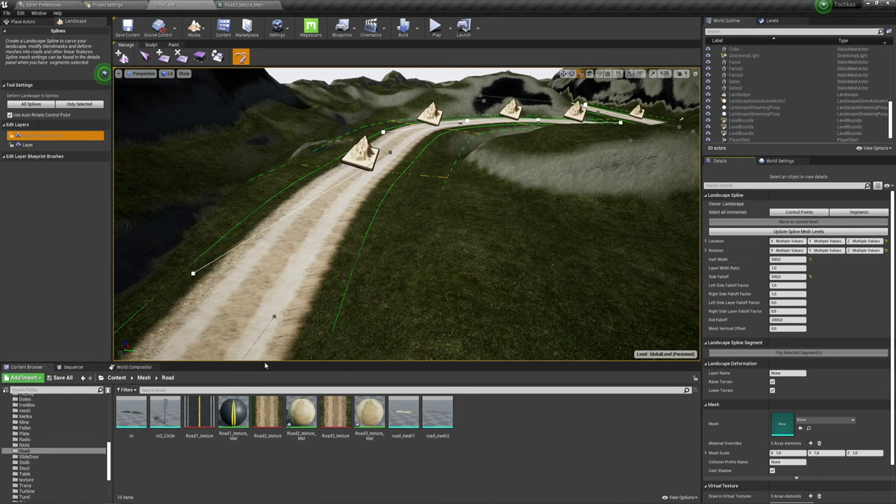
Make the ro2_Circle mesh the one laid along the road spline.
mouse_move(166, 413)
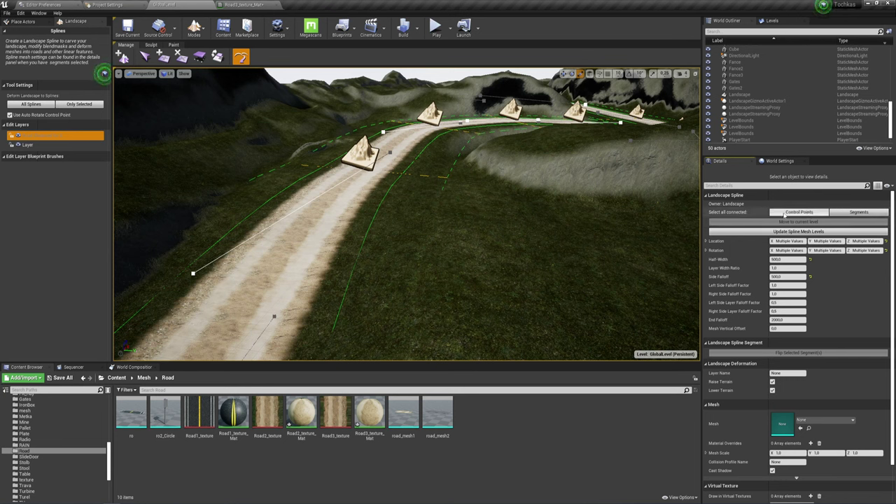
left_click(166, 413)
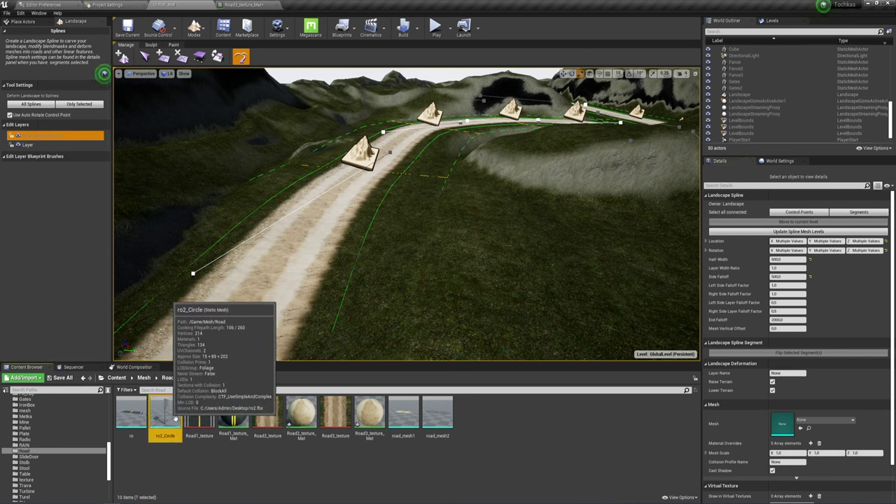
left_click(800, 428)
Fly along the road past the spline points, then start a first-person play test.
right_click_drag(421, 273, 448, 266)
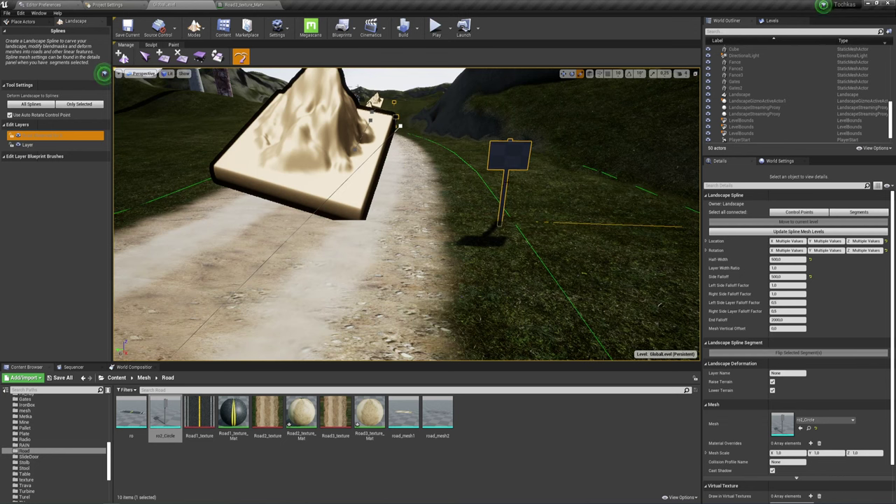
right_click_drag(448, 266, 488, 233)
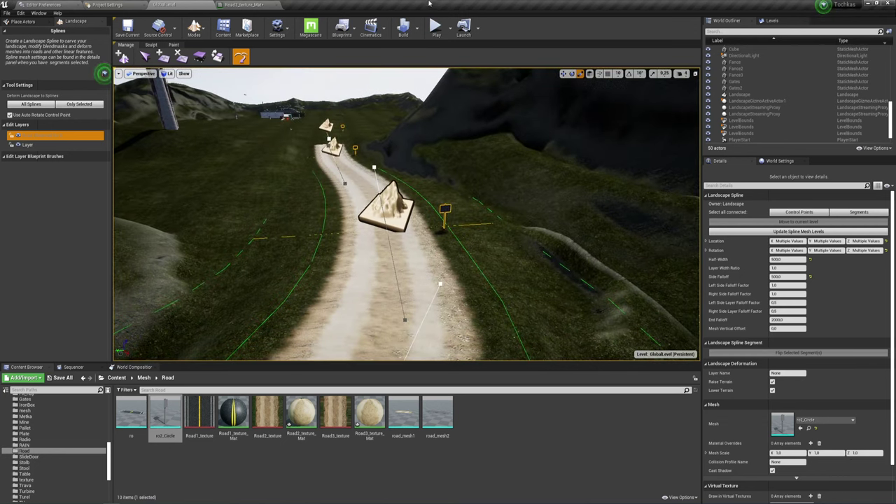
left_click(436, 26)
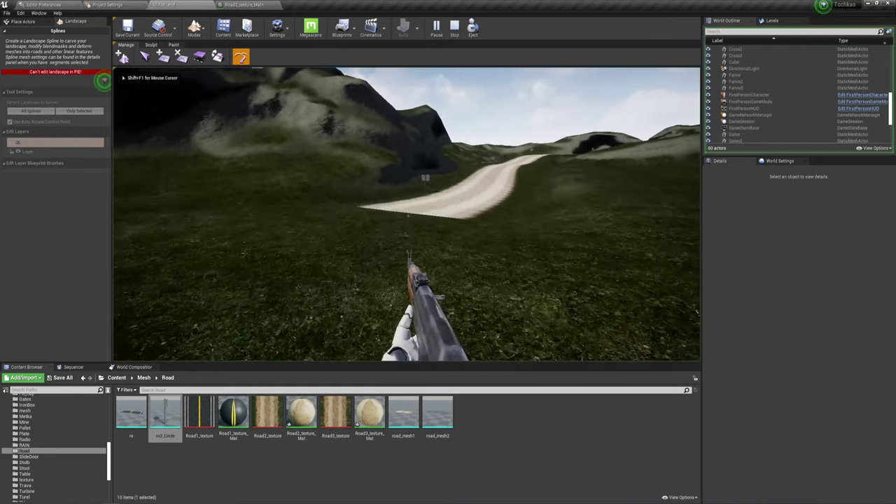
Walk along the road toward the roadside sign, stop playing, and turn on Show FPS.
key("w")
key("w")
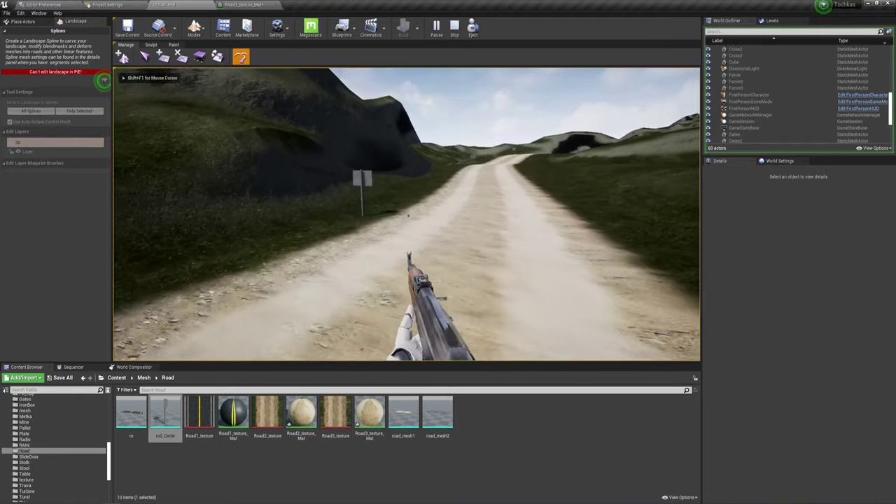
key("w")
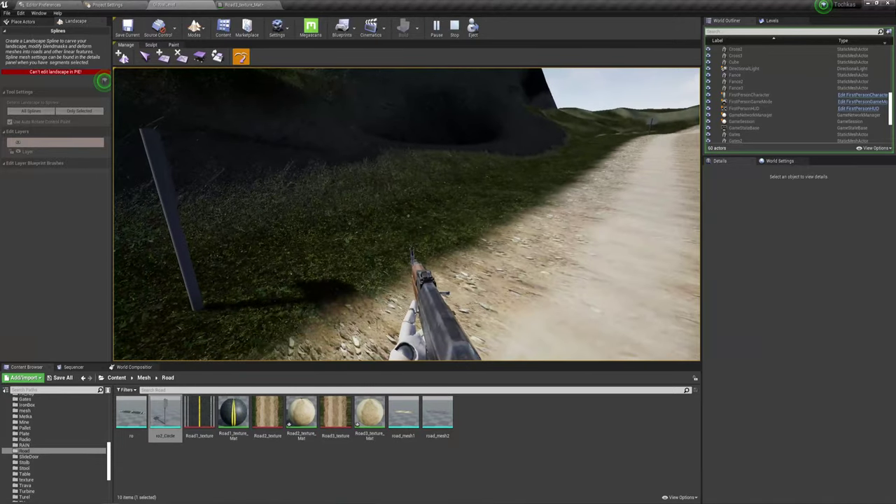
key("Escape")
left_click(118, 74)
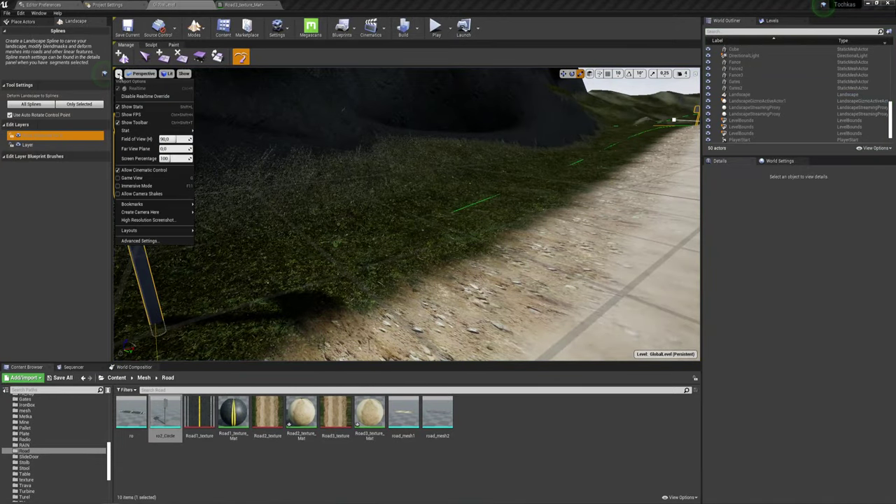
left_click(131, 115)
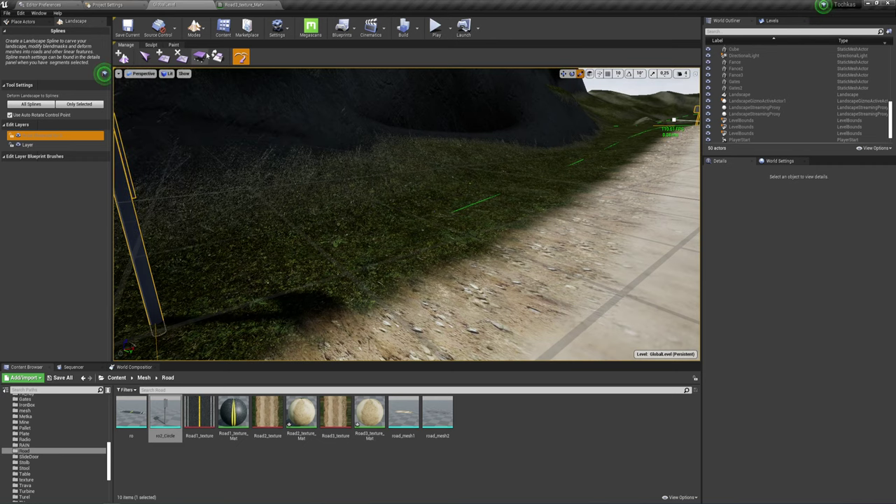
left_click(435, 26)
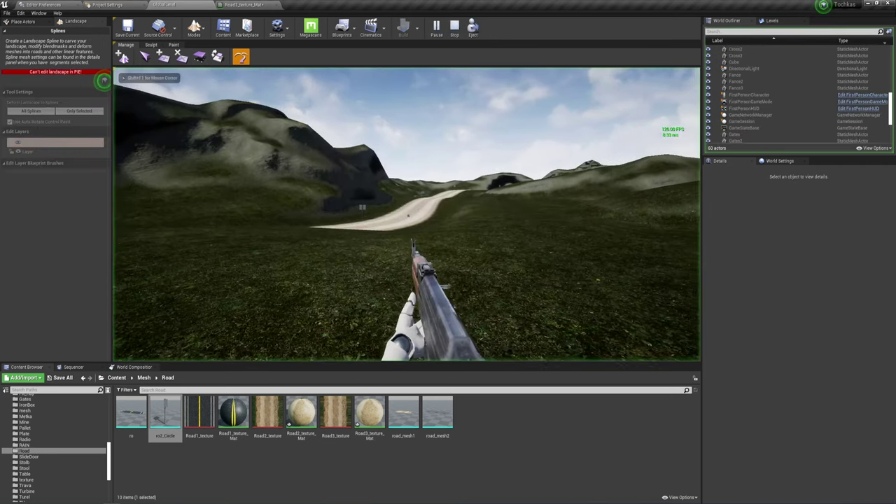
key("w")
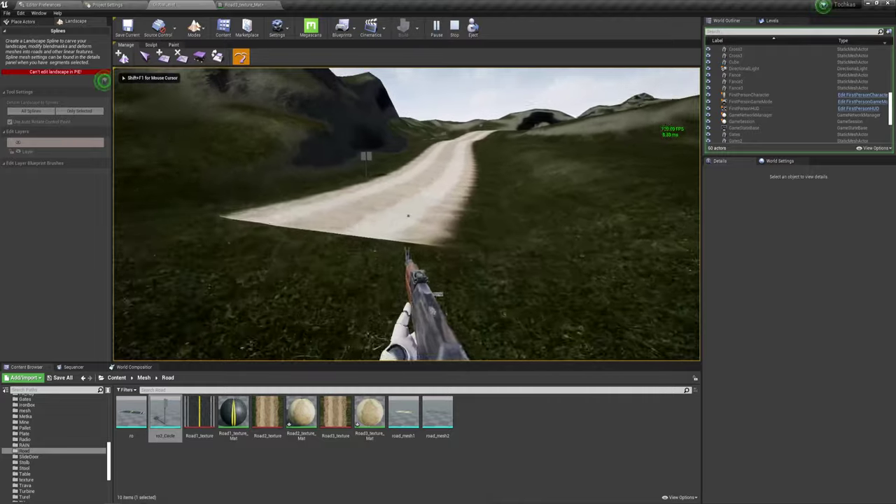
key("w")
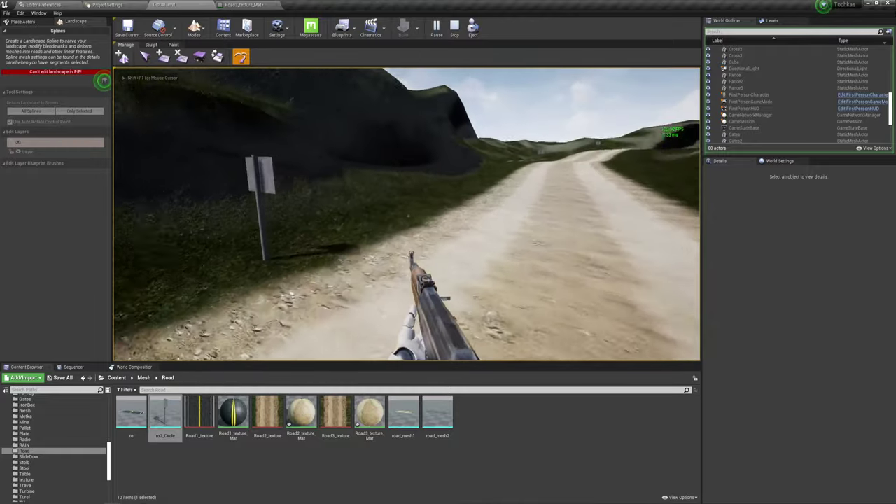
key("w")
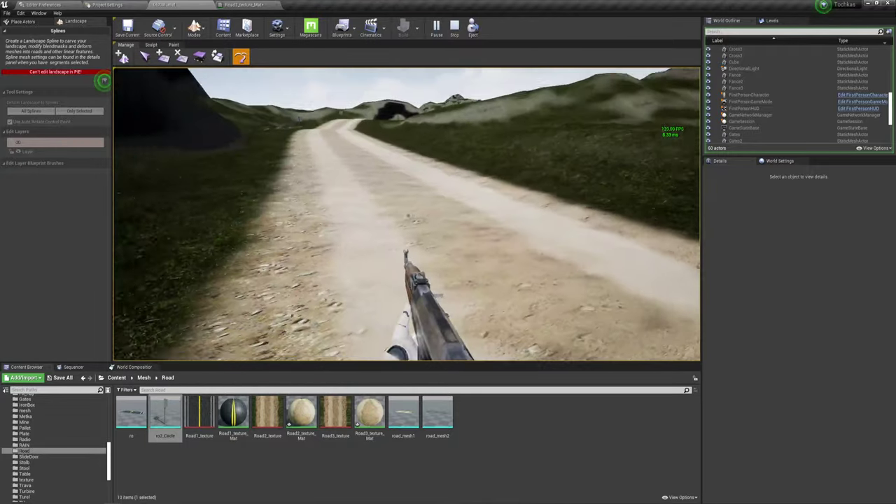
key("w")
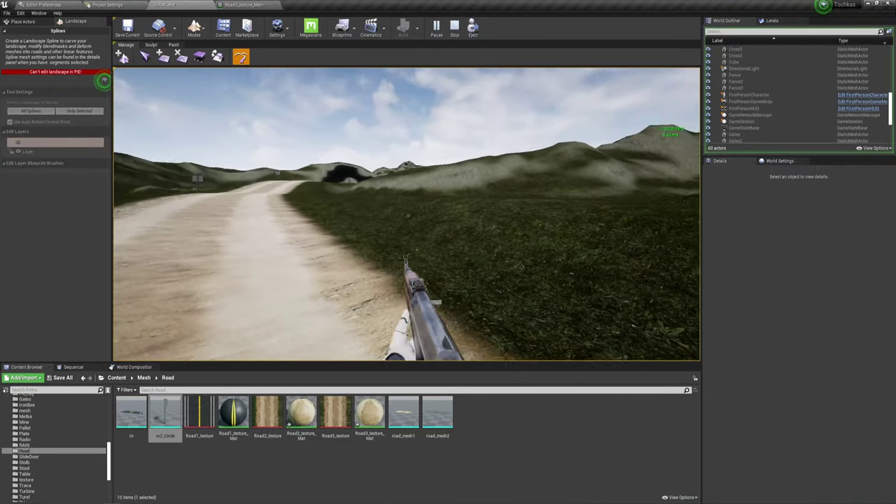
key("w")
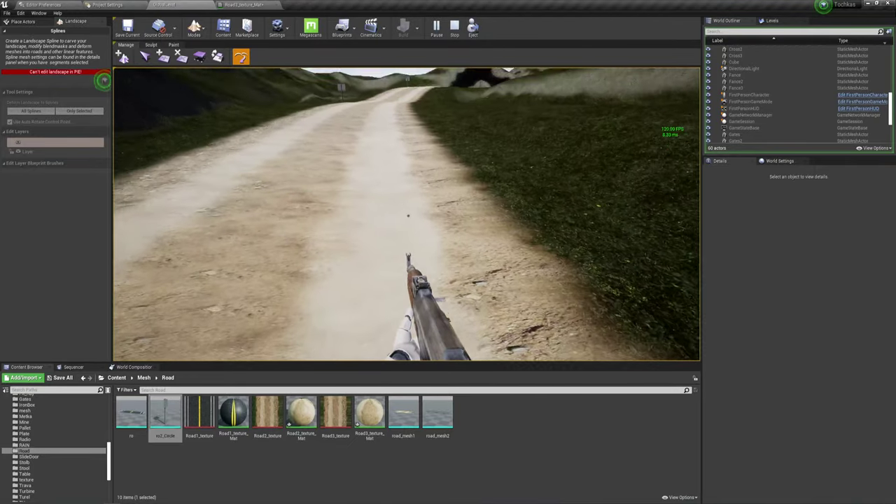
key("w")
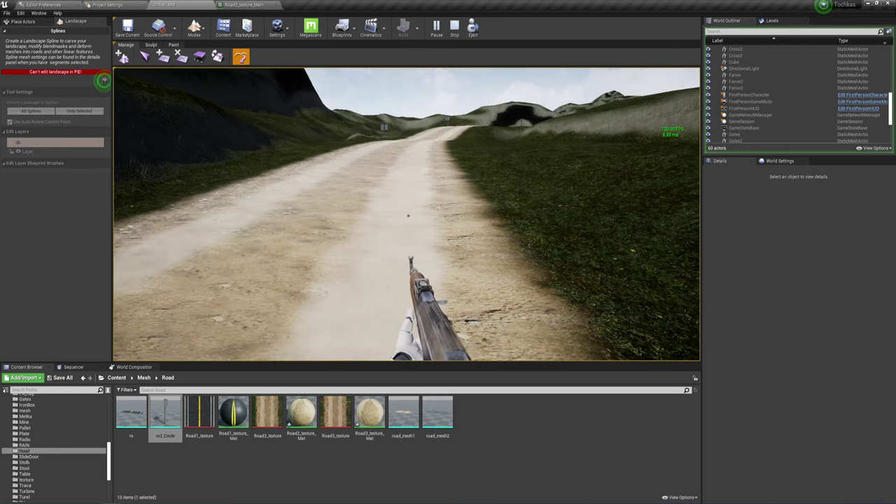
key("w")
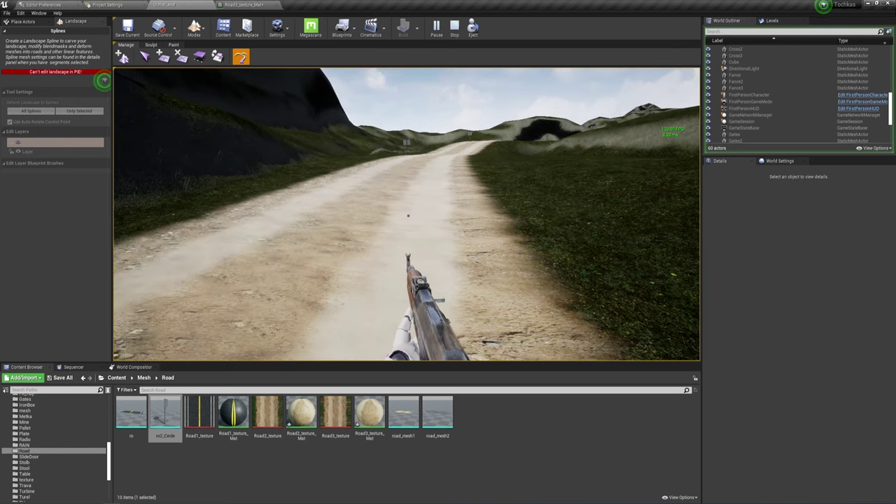